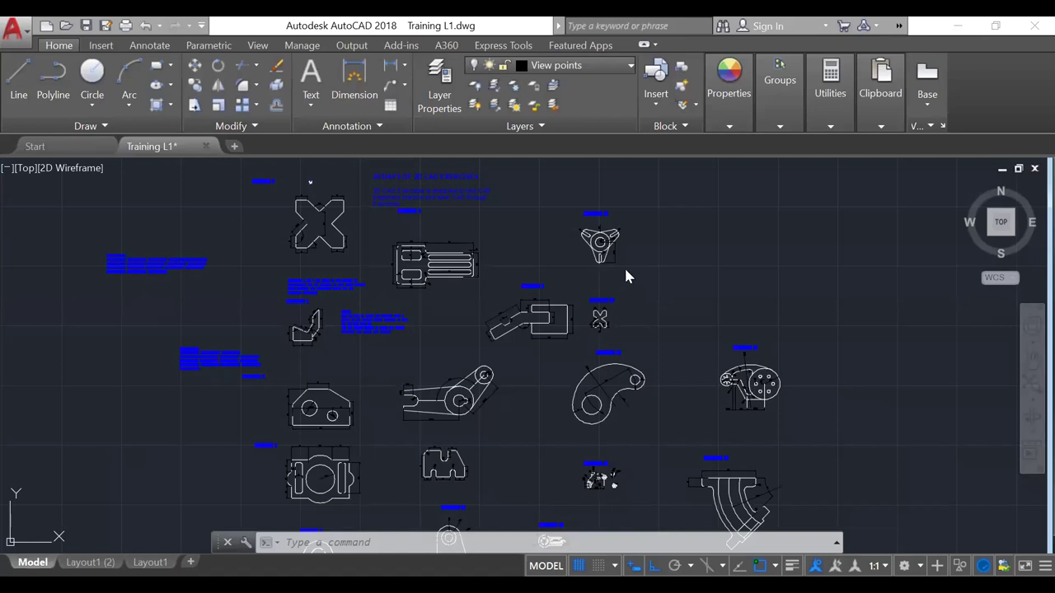
Change the View points layer colour from black to index colour 255 (white) in the Layer list.
scroll(626, 277, down, 2)
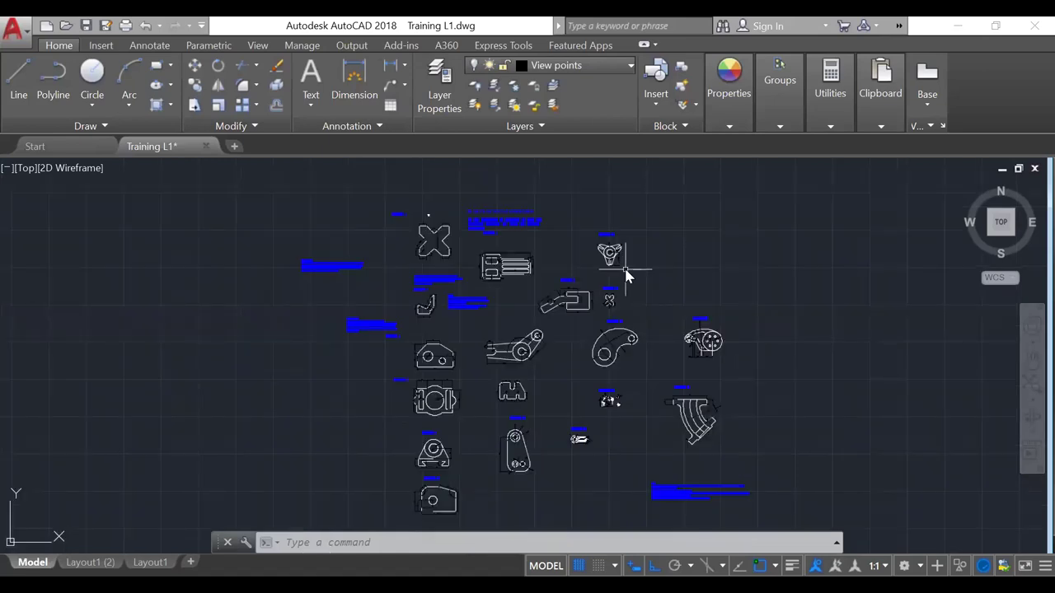
scroll(625, 269, up, 2)
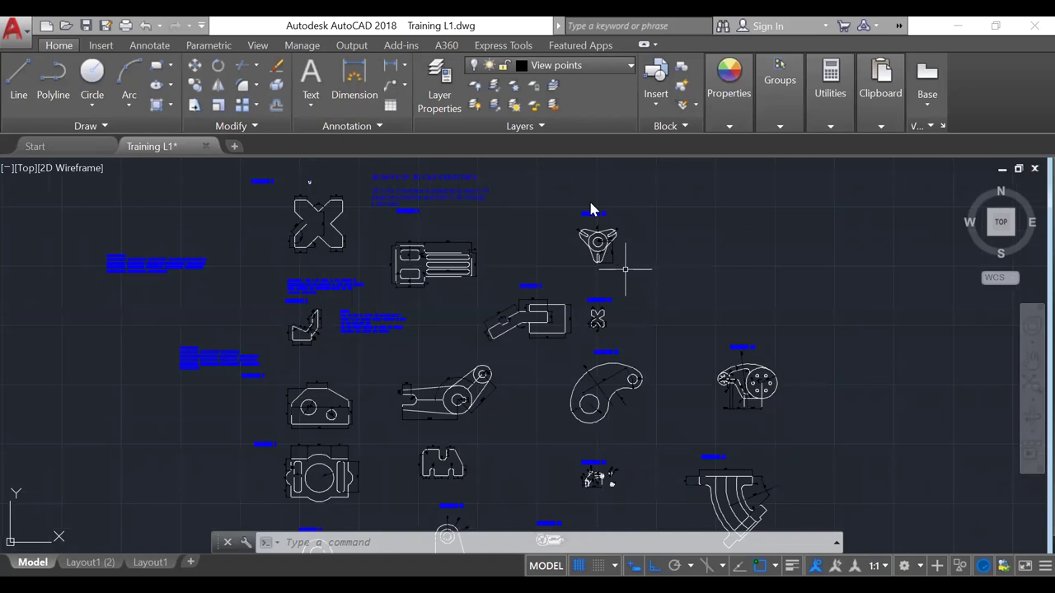
click(624, 66)
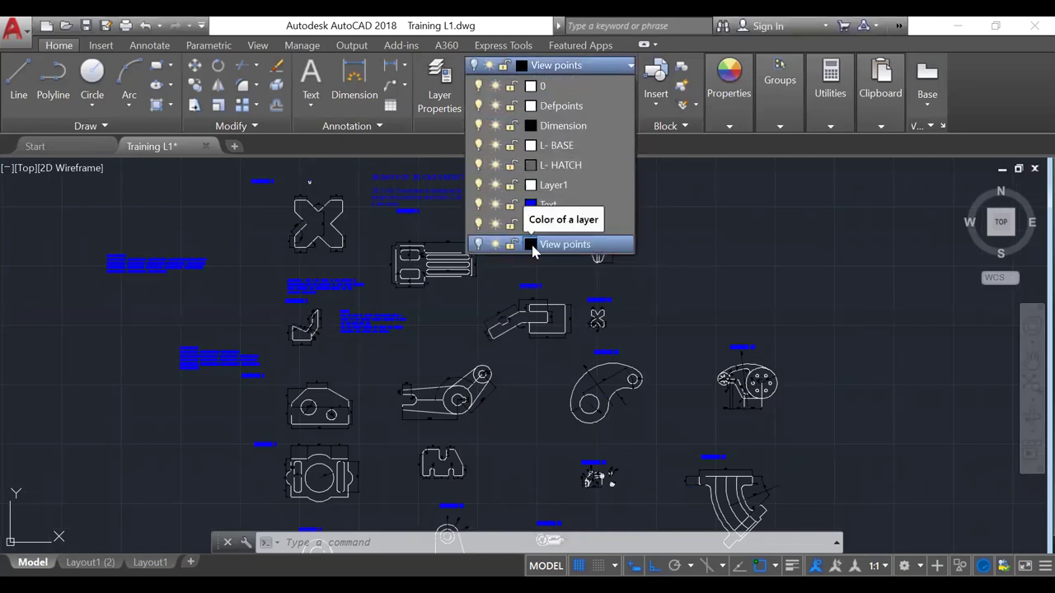
click(528, 241)
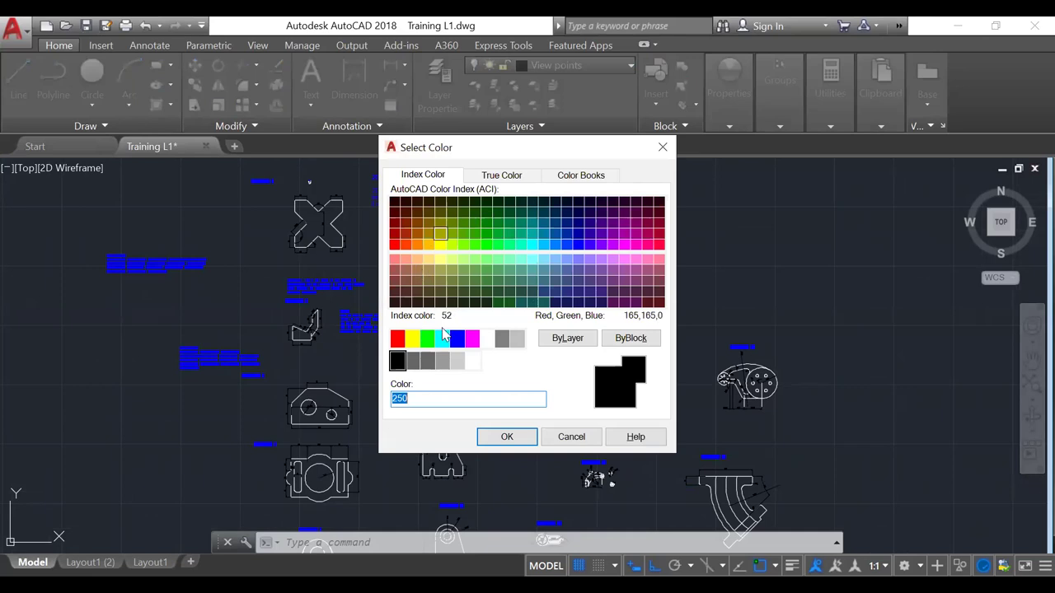
click(473, 361)
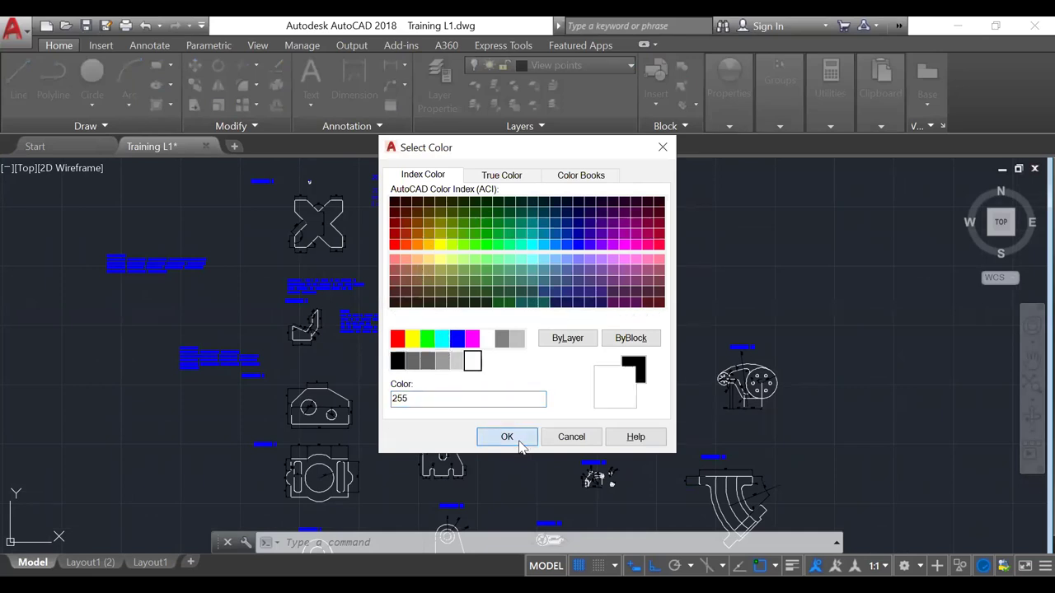
key(Return)
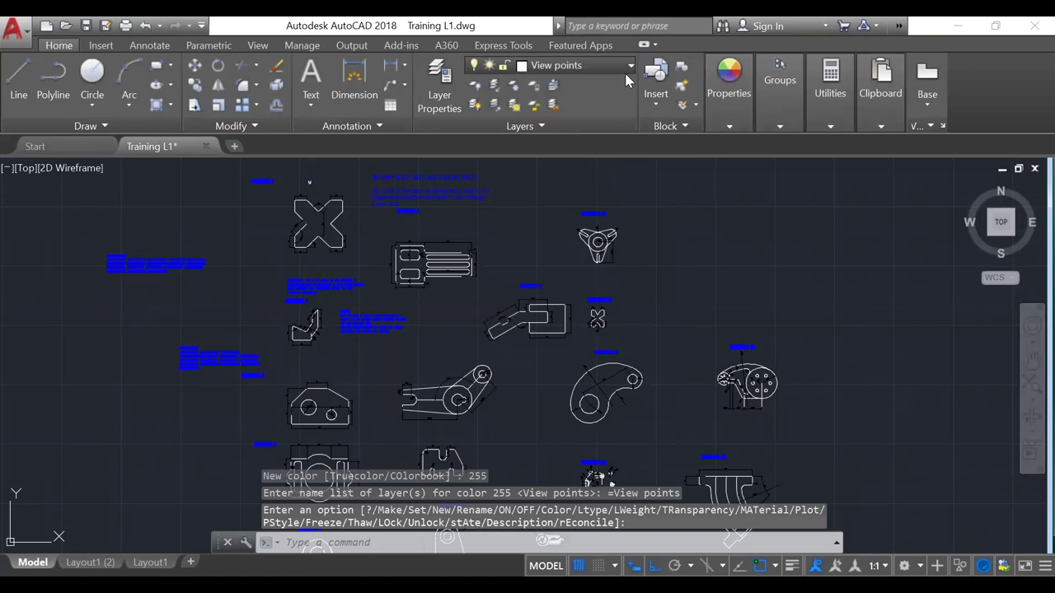
click(624, 69)
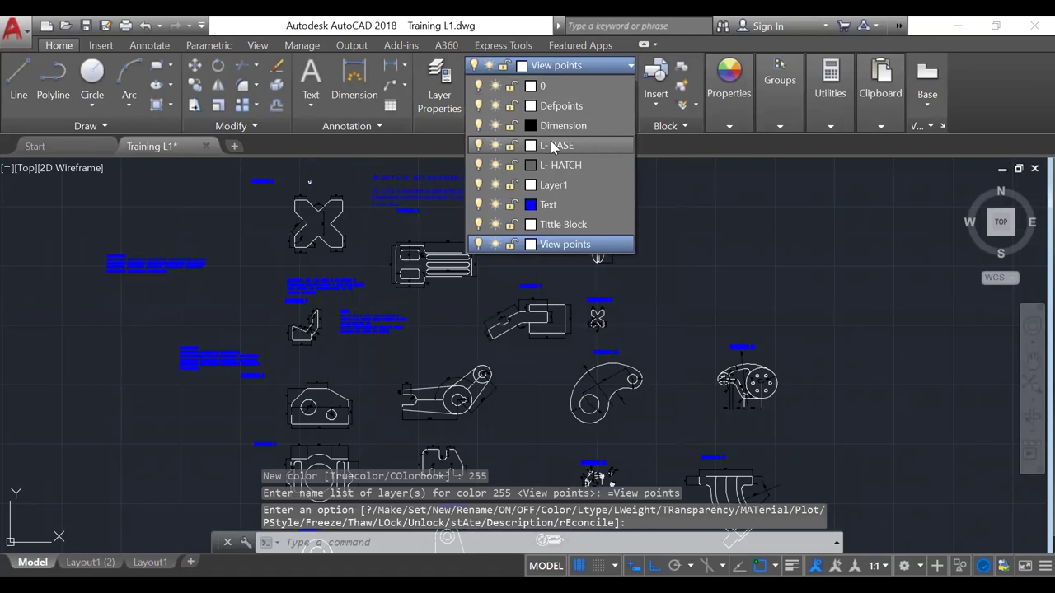
Give the Dimension layer index colour 255 so the exercise dimensions display white.
click(531, 126)
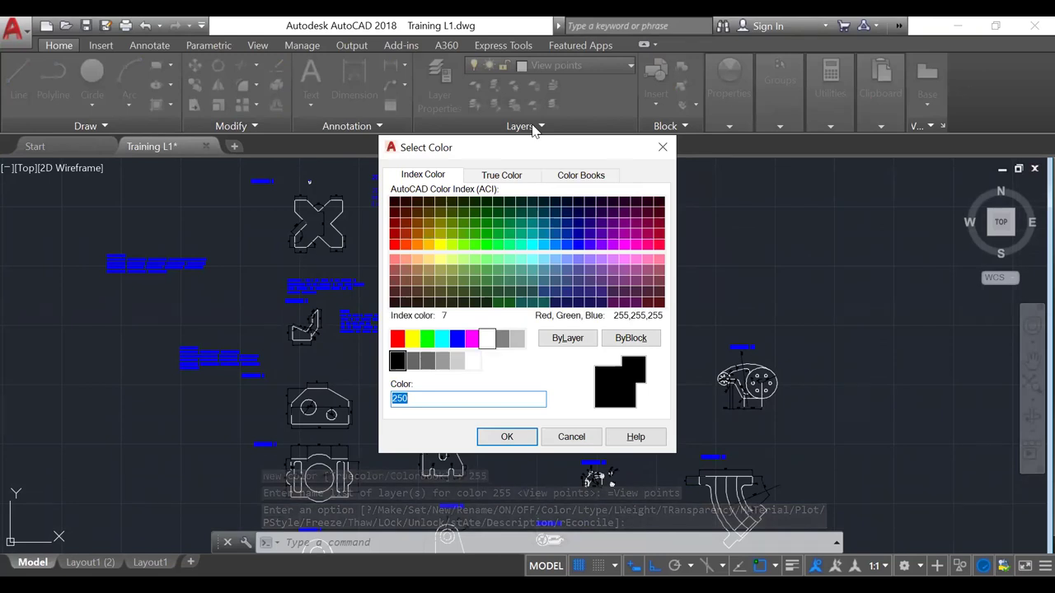
click(472, 361)
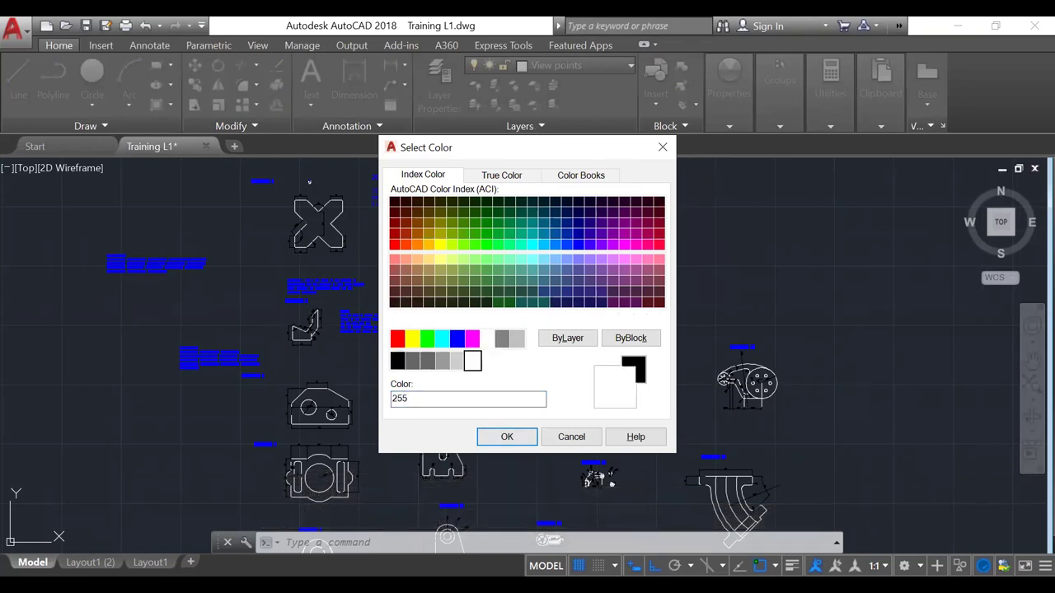
key(Return)
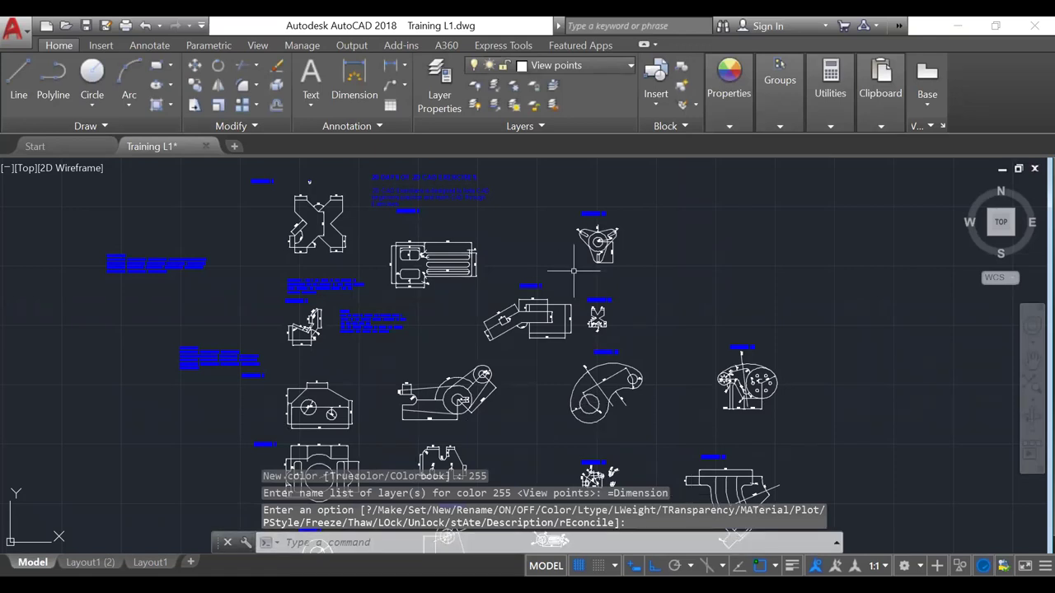
scroll(573, 270, down, 2)
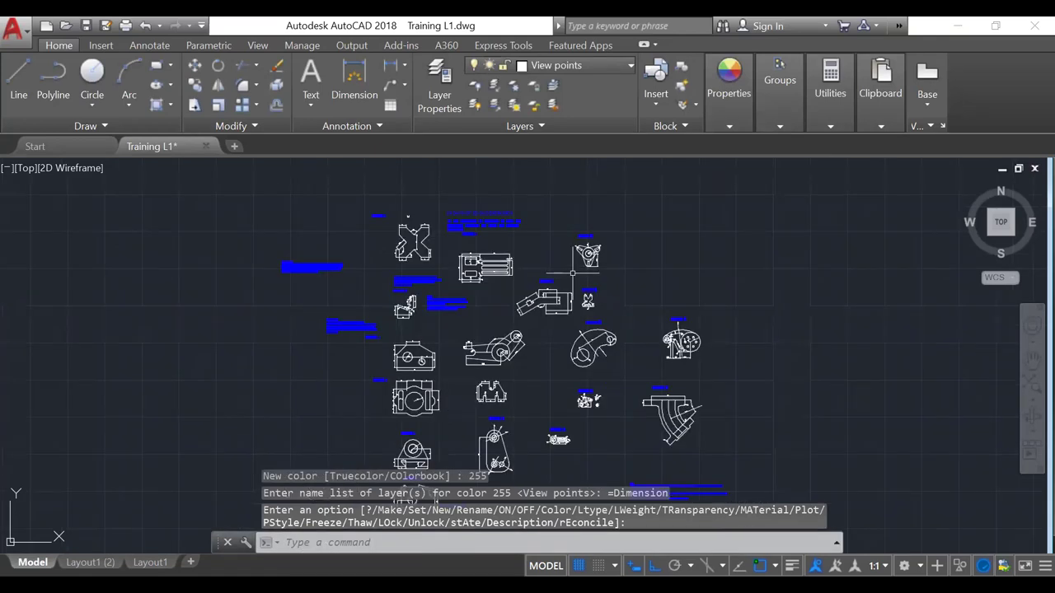
Switch to the Layout1 (2) sheet and pan and zoom over its three exercise drawings.
click(90, 562)
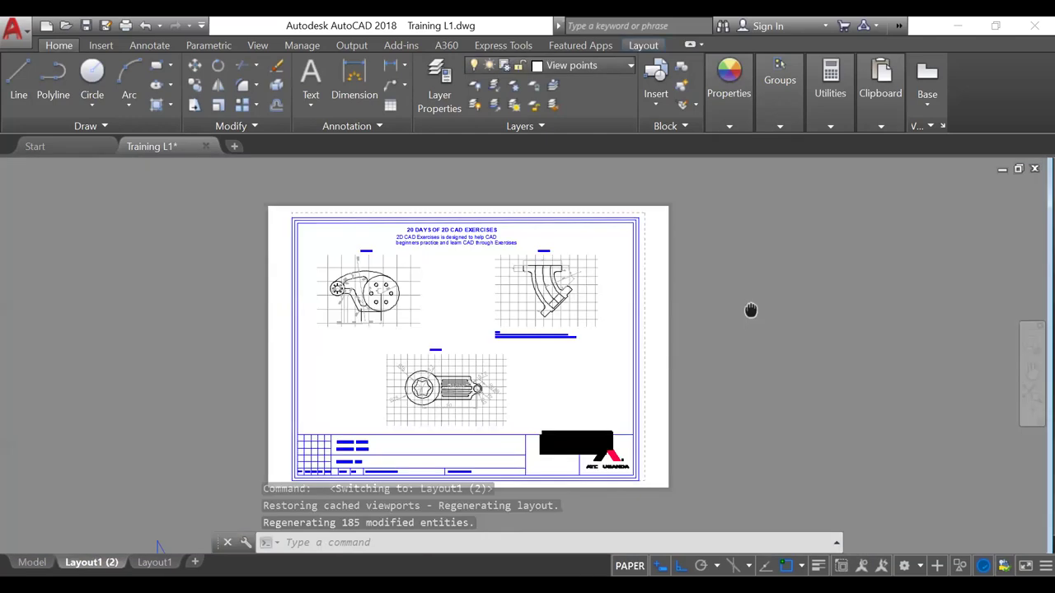
scroll(533, 472, up, 2)
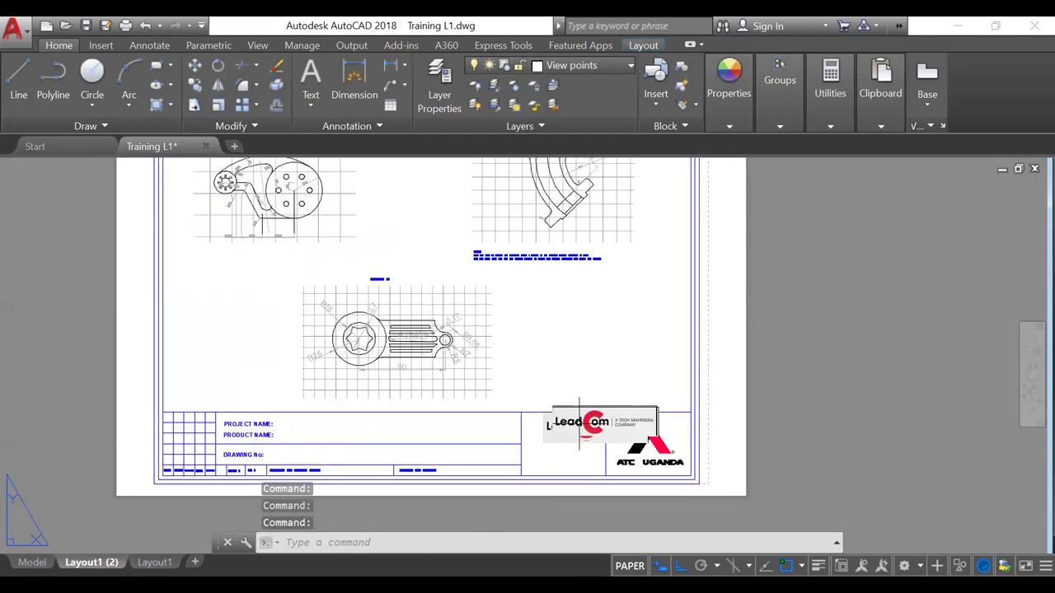
key(Escape)
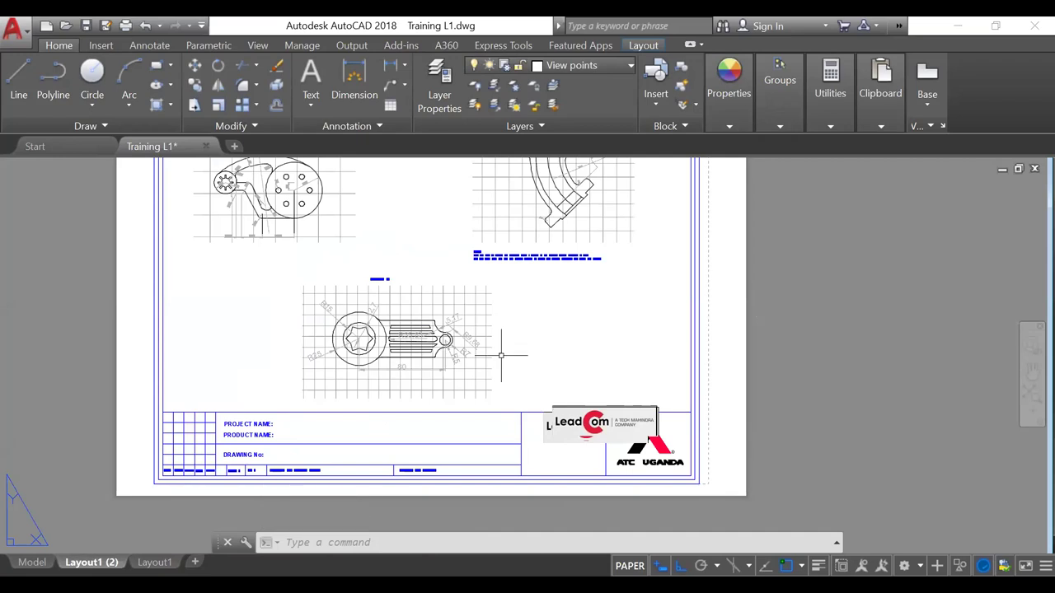
middle_drag(503, 356, 549, 370)
scroll(549, 370, down, 2)
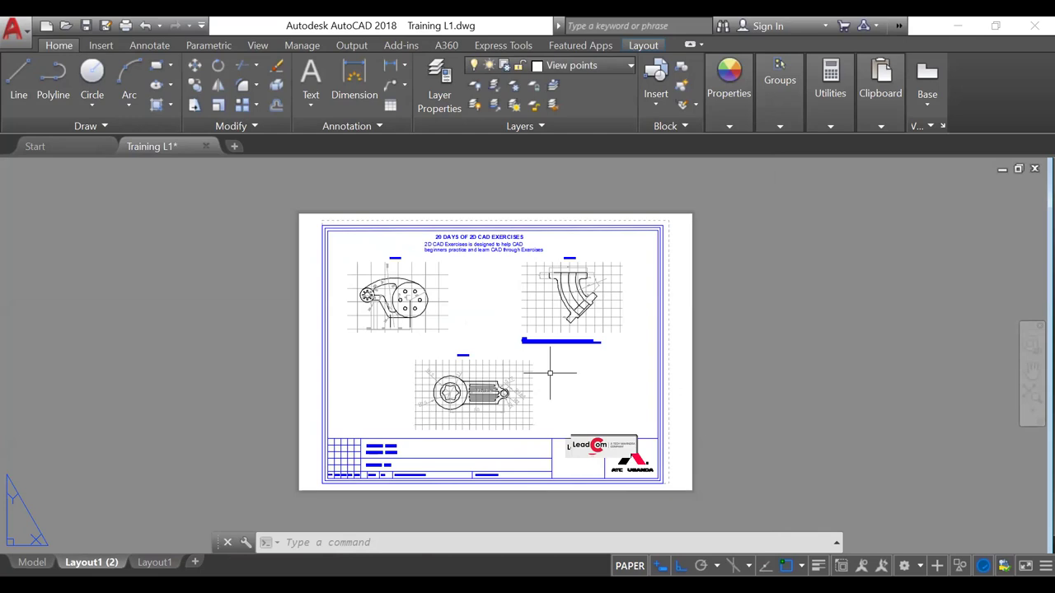
Try selecting the LeadCom logo in the title block, then cancel the selection.
click(619, 444)
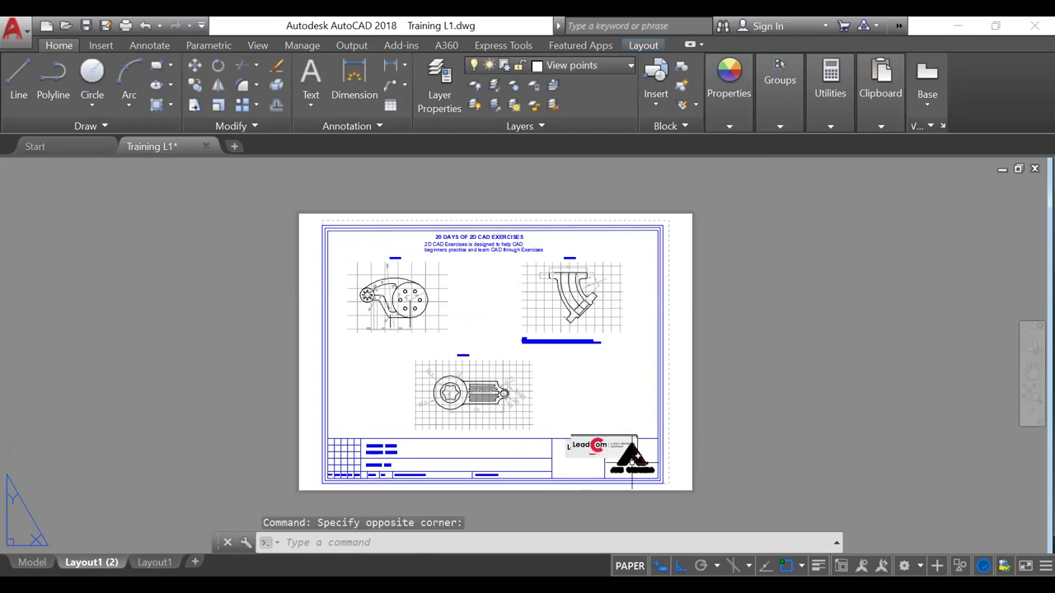
key(Escape)
click(630, 461)
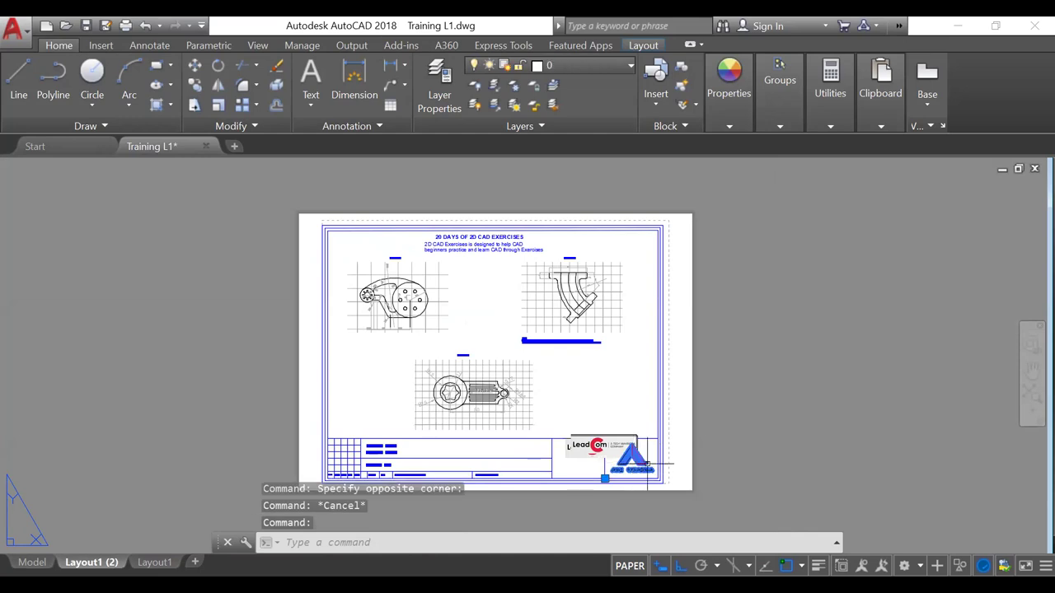
key(Escape)
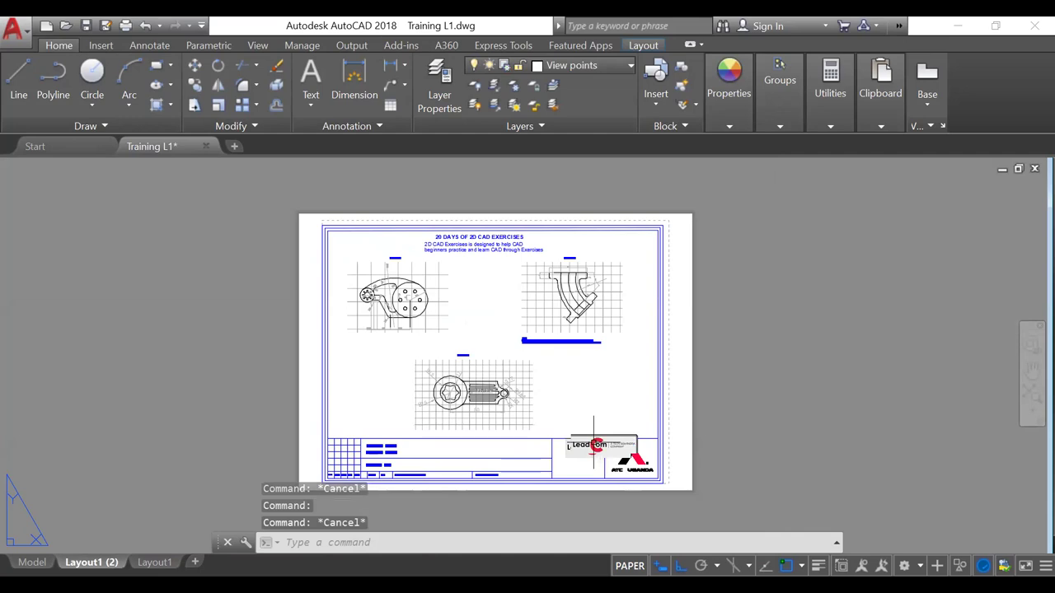
double_click(592, 445)
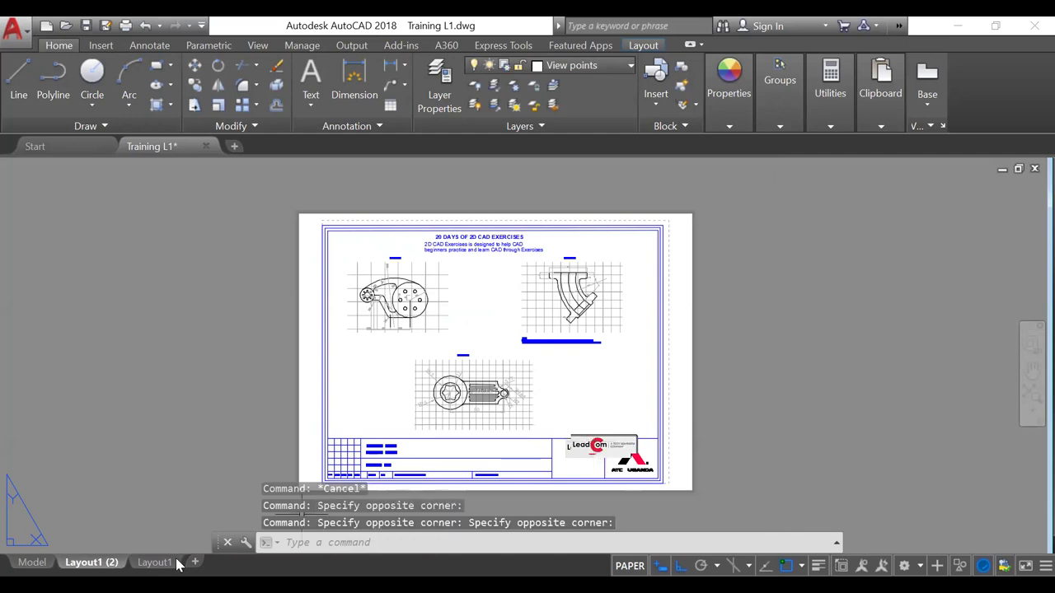
mouse_move(166, 561)
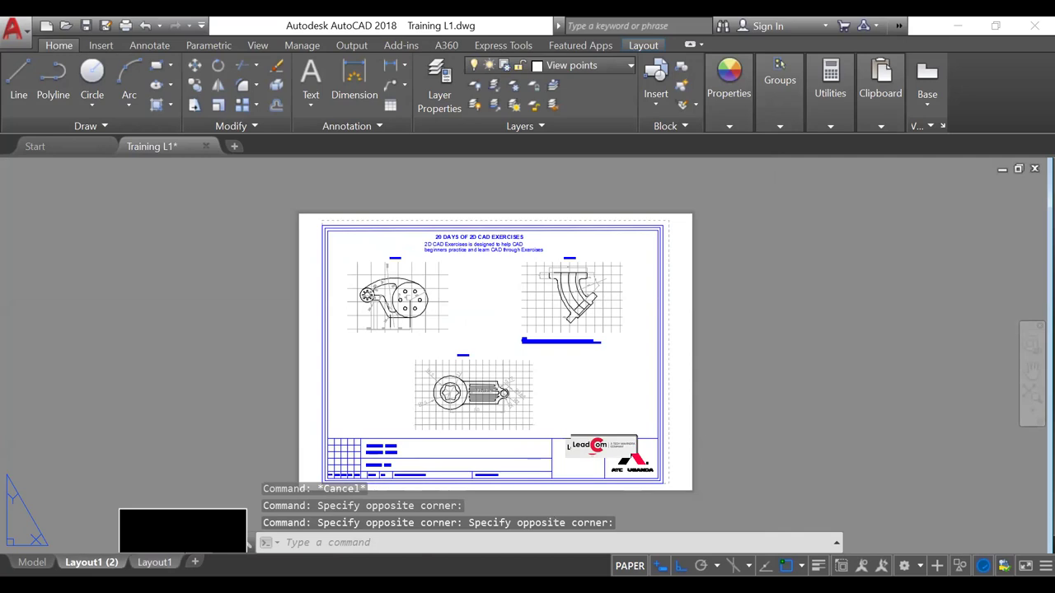
On Layout1, window-select the large LeadCom logo in the title block and delete it, keeping the ATC Uganda logo.
click(155, 562)
click(586, 477)
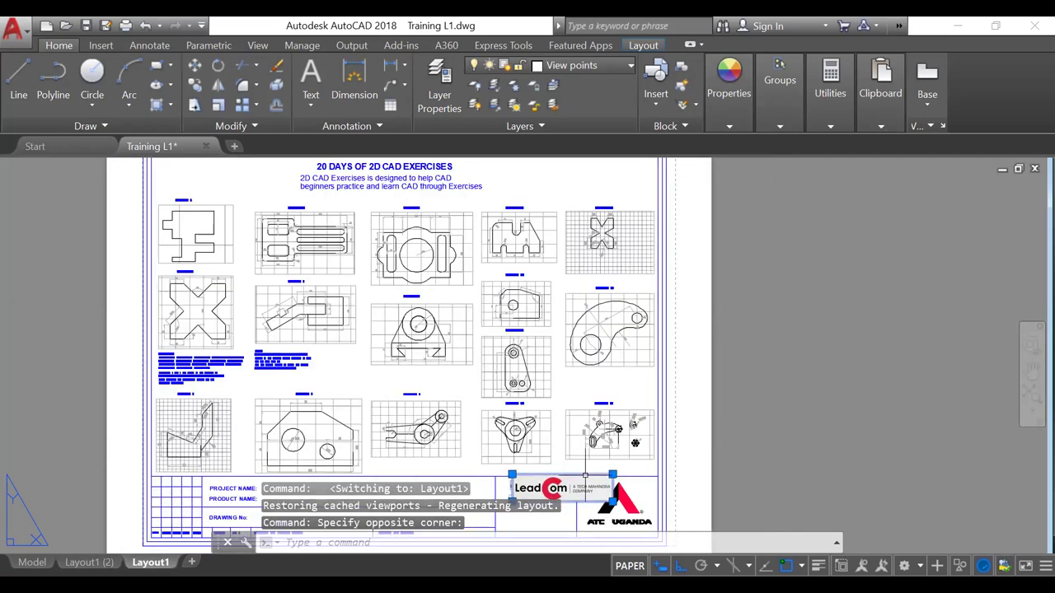
click(586, 477)
key(Escape)
key(Escape)
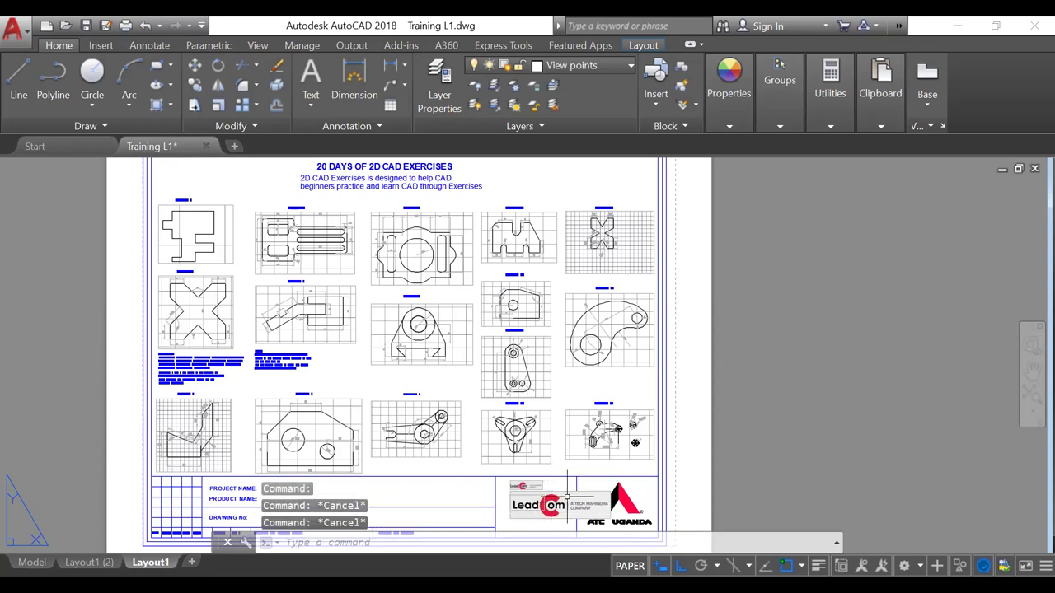
drag(565, 491, 659, 528)
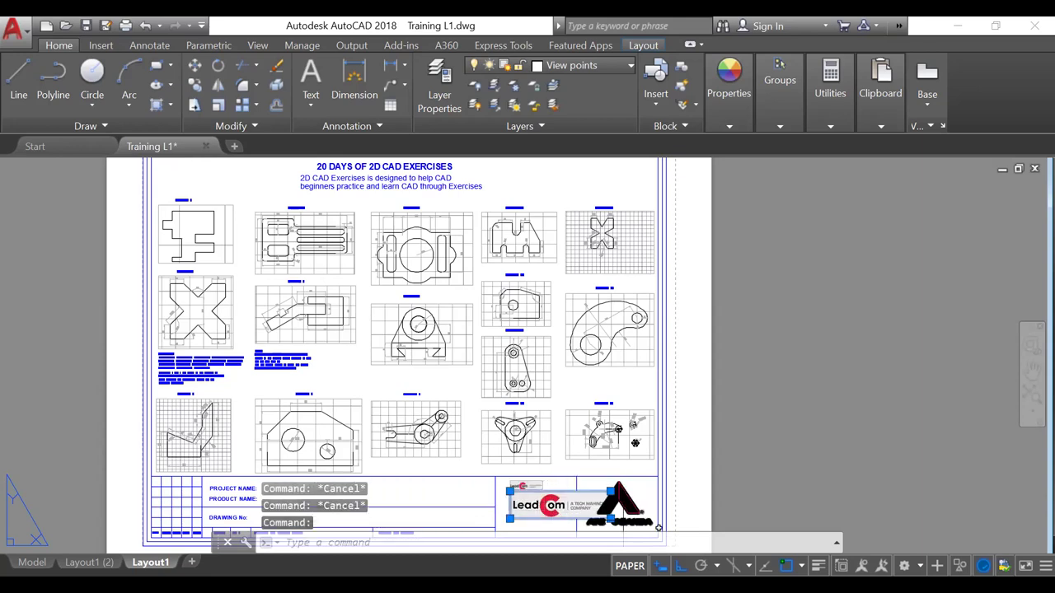
key(Delete)
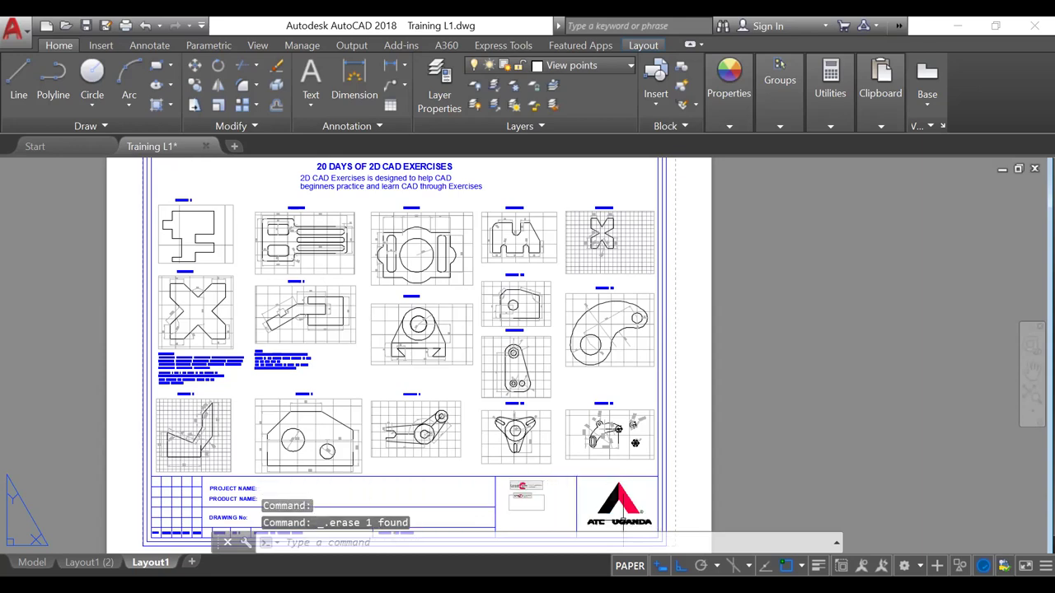
click(518, 492)
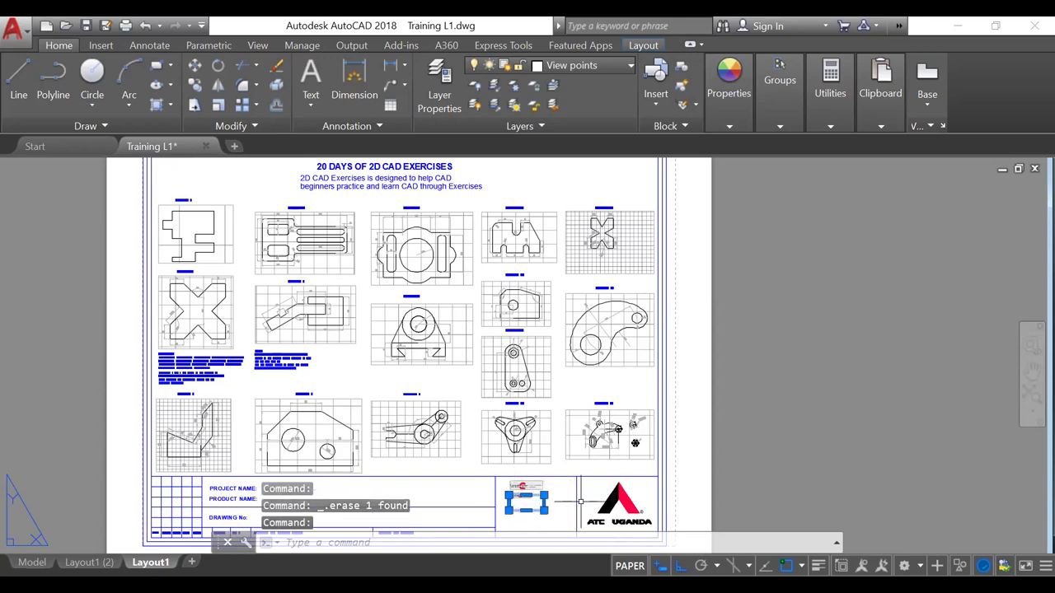
key(Escape)
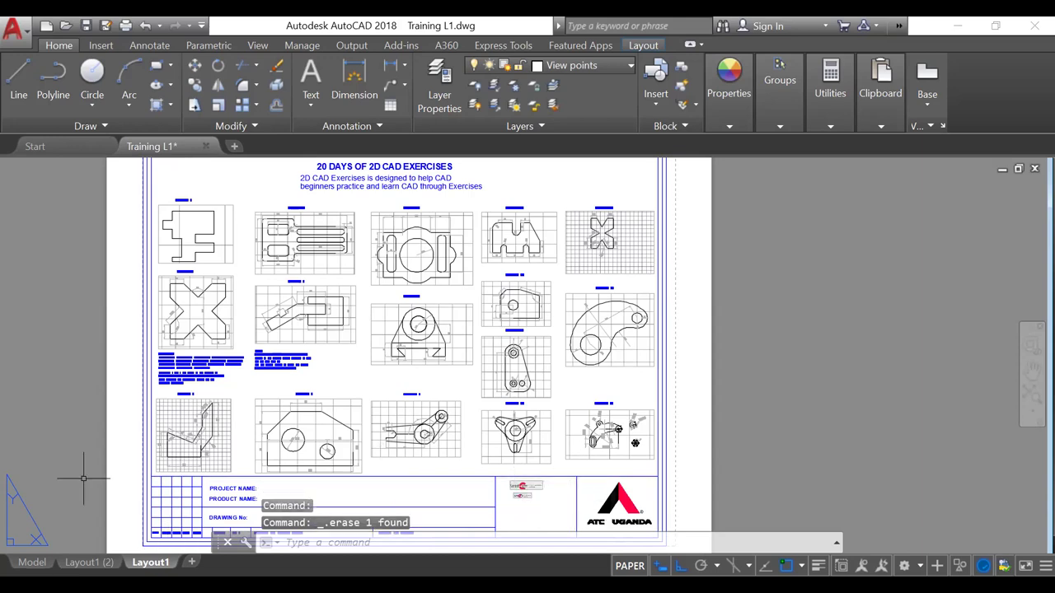
Open the Plot dialog for Layout1 (DWG To PDF.pc3, ISO A4, 1:1) and close it.
right_click(155, 563)
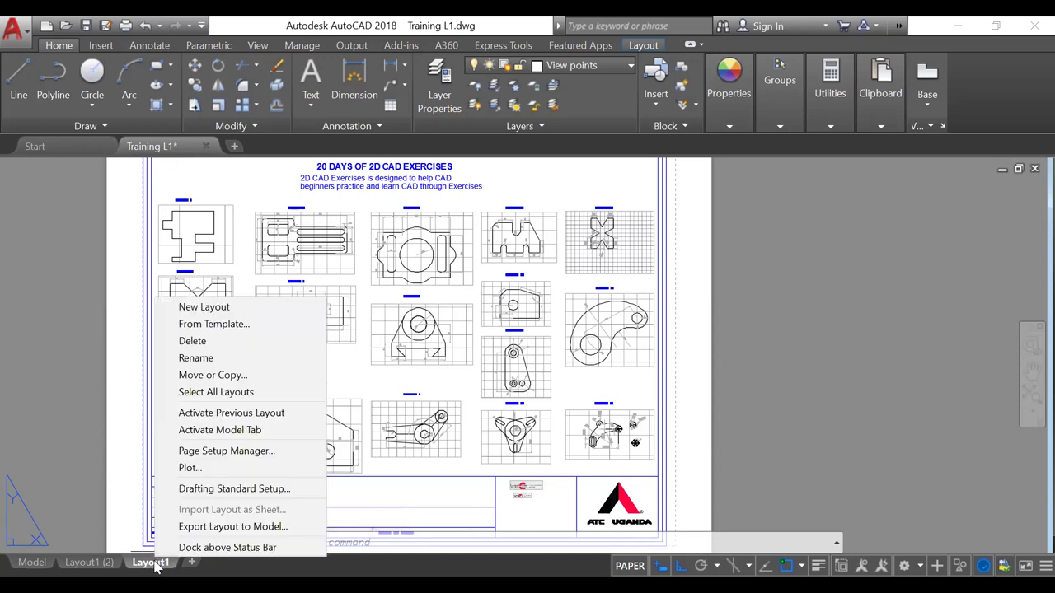
click(191, 467)
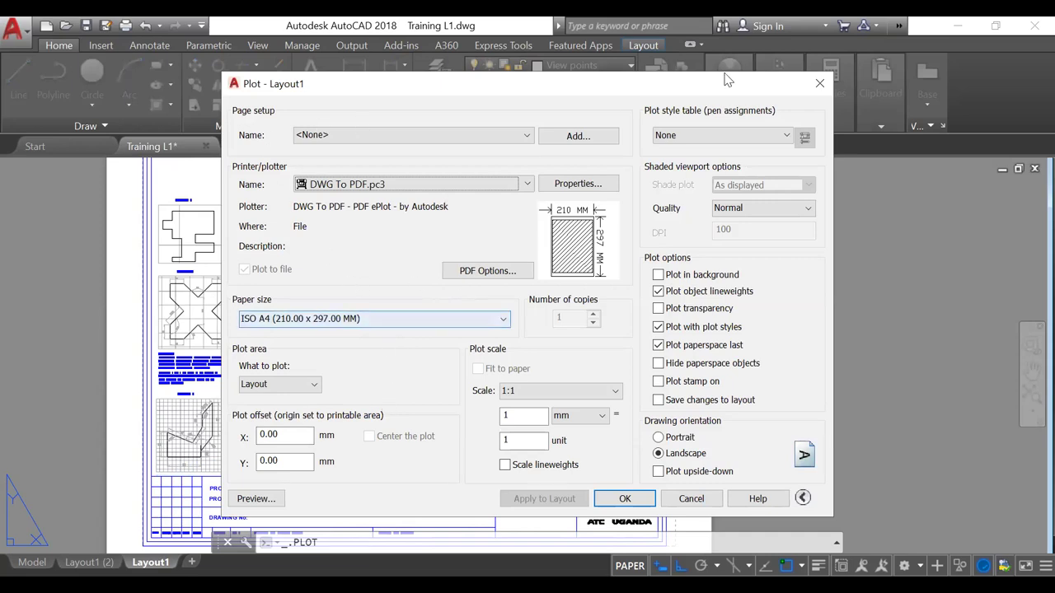
click(819, 85)
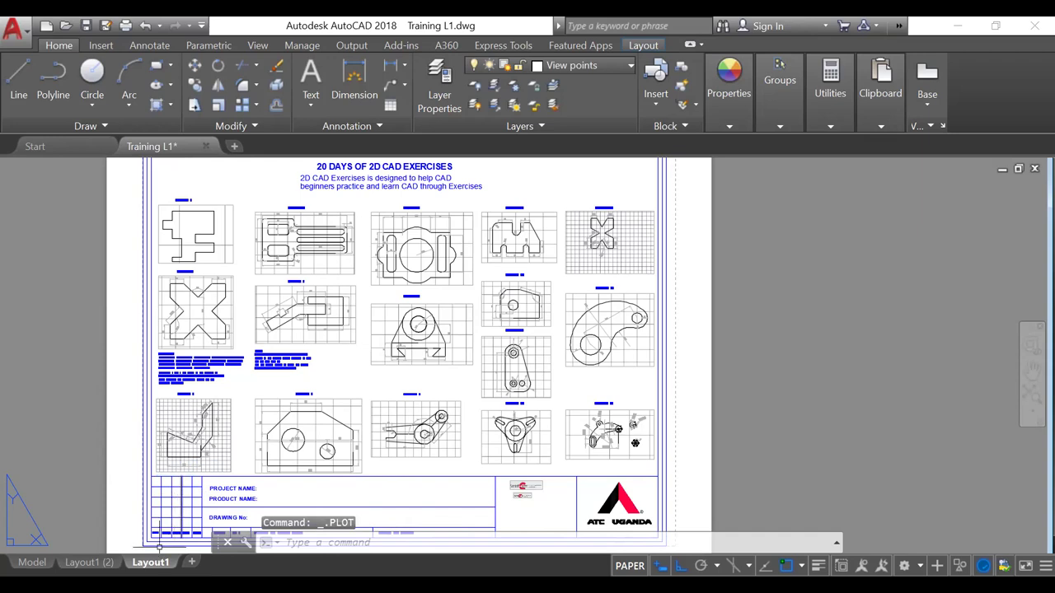
Open the Page Setup Manager and modify Layout1's setup: DWG To PDF.pc3, ISO A4, Layout at 1:1.
right_click(158, 565)
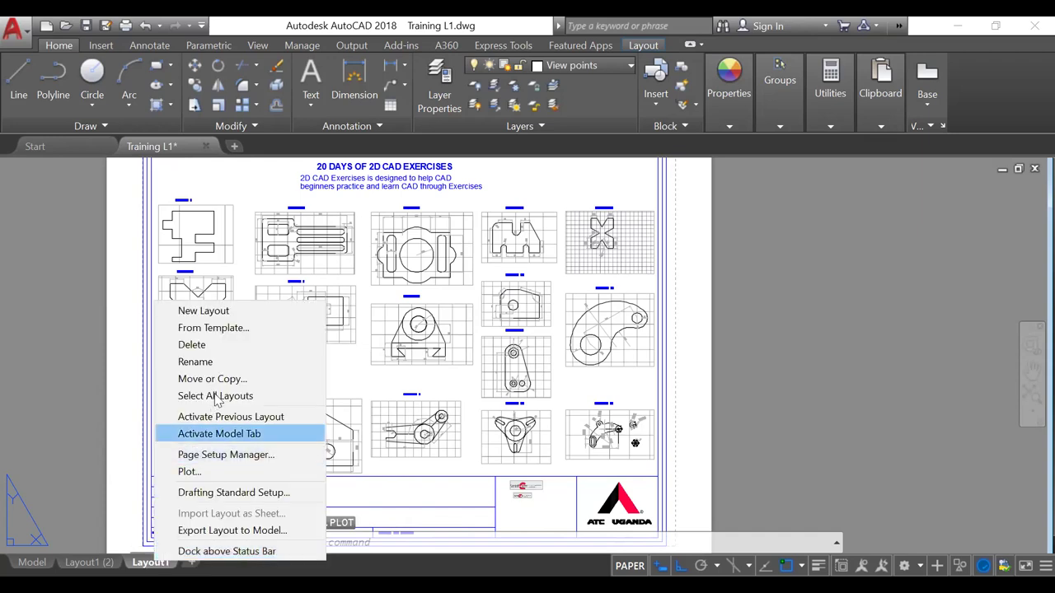
click(224, 455)
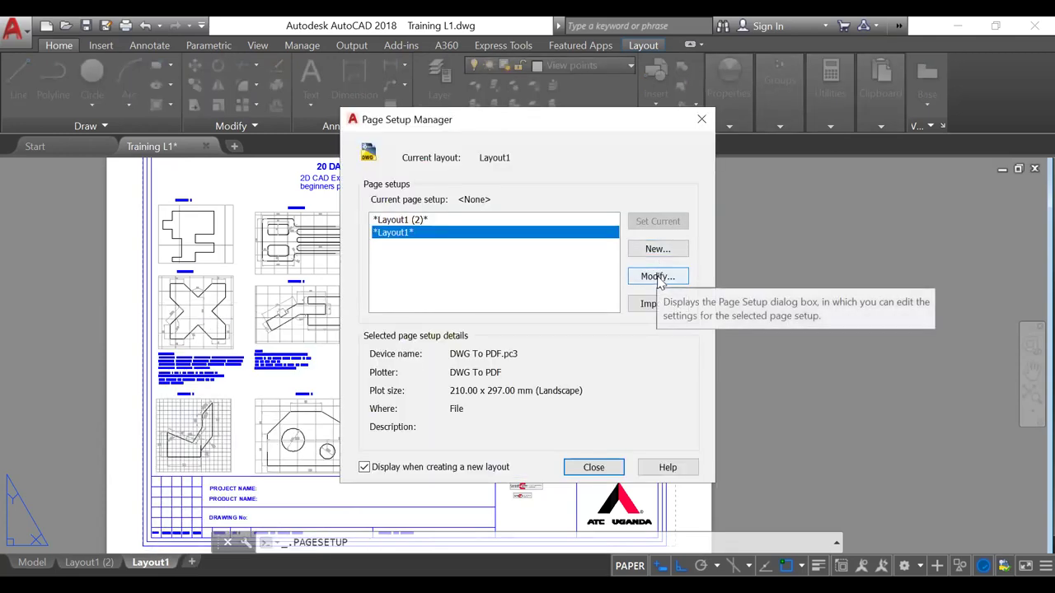
click(658, 278)
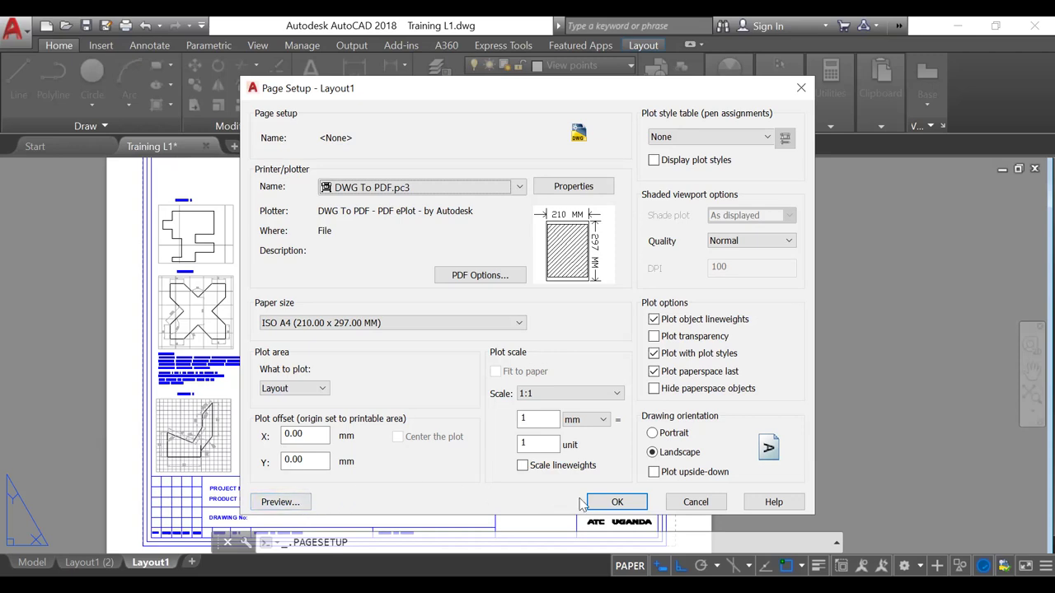
click(304, 509)
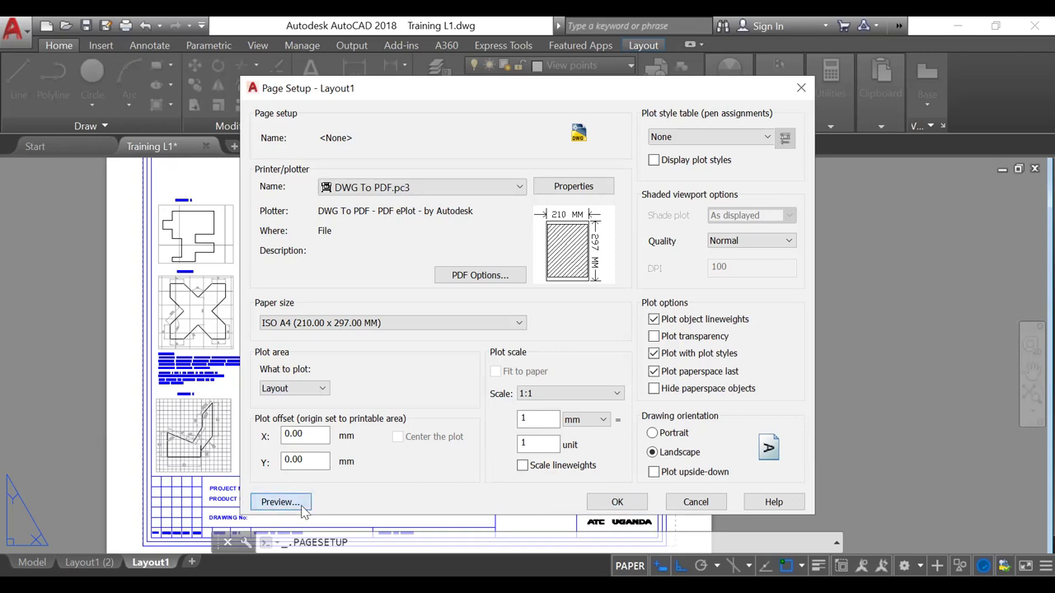
Preview Layout1's printed A4 landscape page and zoom in and out to check the exercise sheet.
click(281, 502)
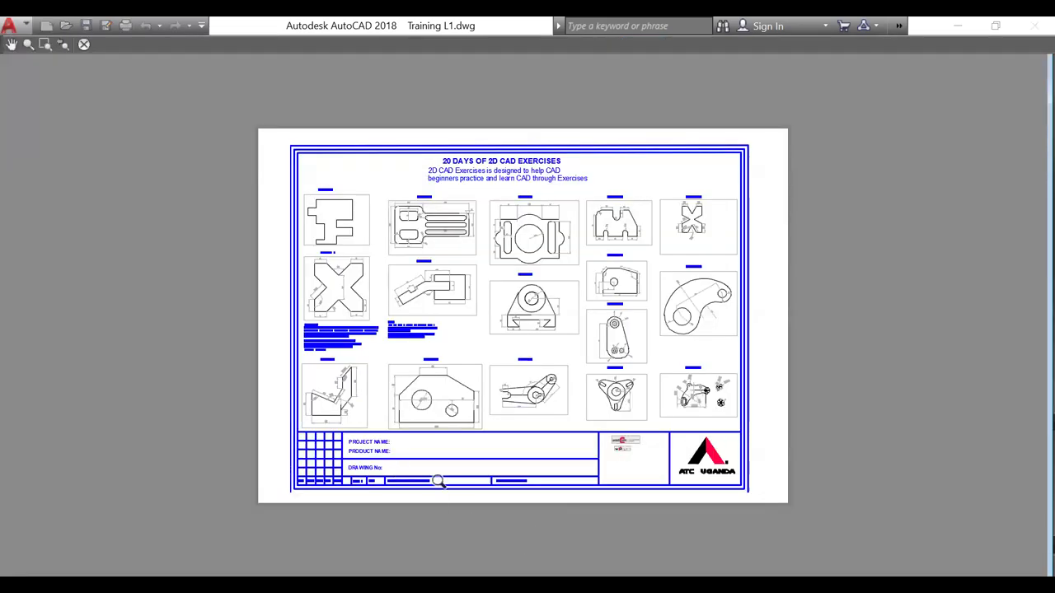
scroll(462, 414, up, 1)
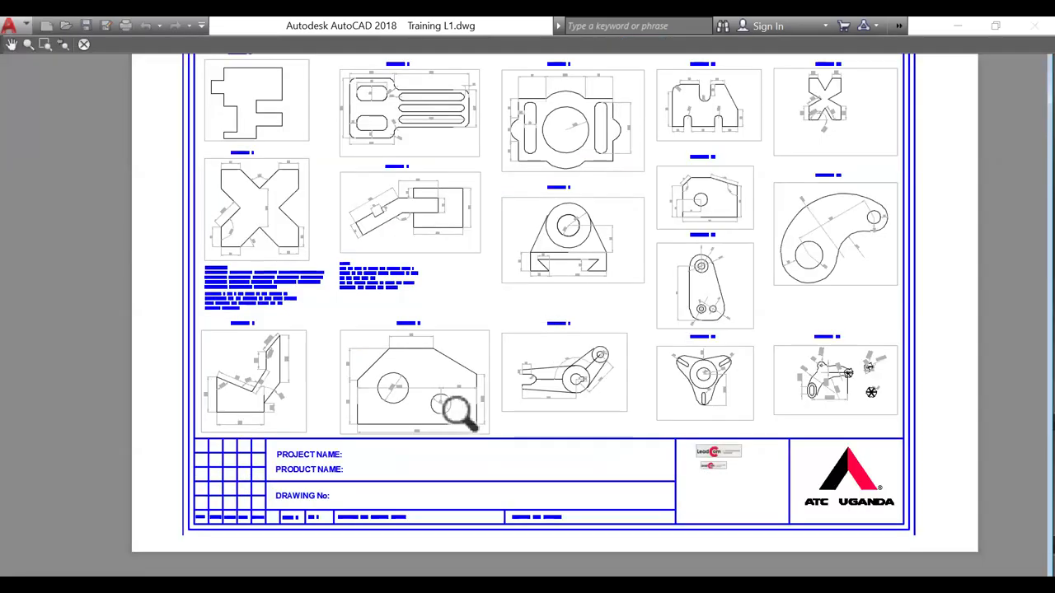
scroll(461, 414, up, 1)
scroll(467, 418, down, 1)
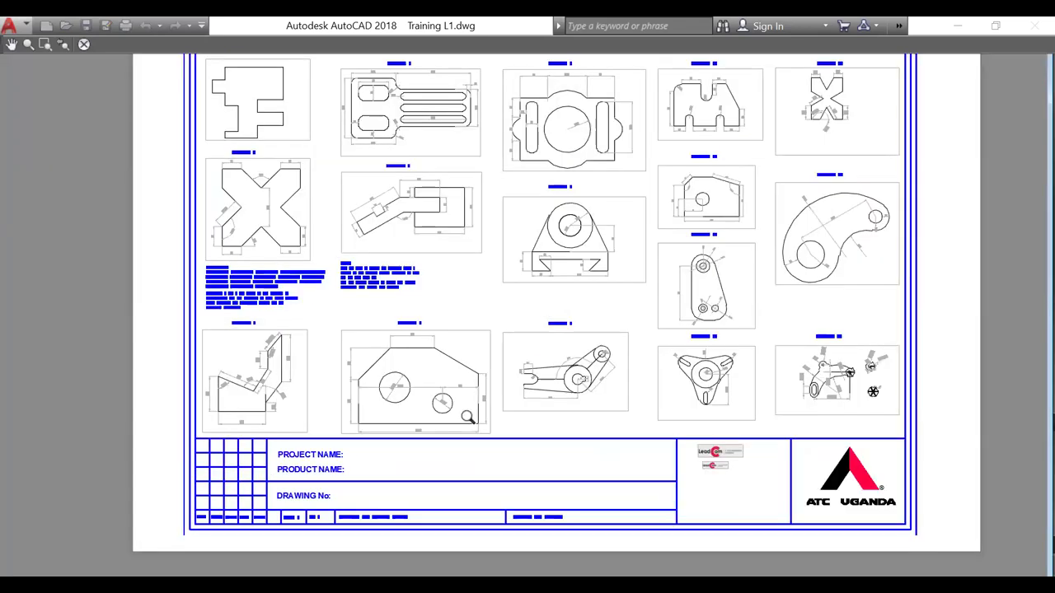
scroll(466, 417, down, 1)
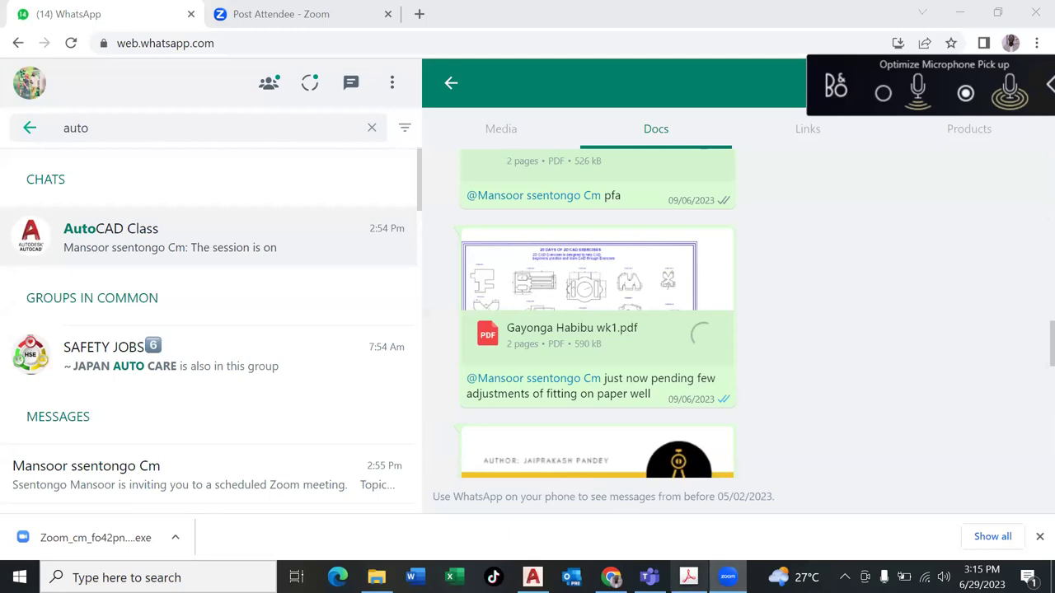
Open the shared week-one exercise PDF from the AutoCAD Class chat's documents in Acrobat.
mouse_move(689, 576)
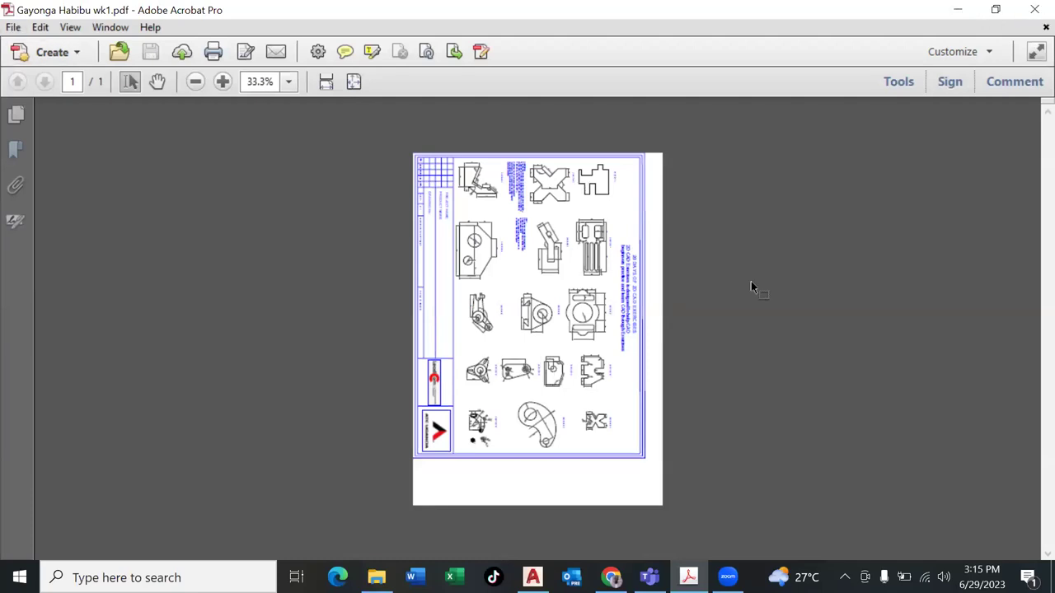
Zoom the week-one PDF to 50% and back to 33.3%, then close Acrobat Pro.
ctrl+scroll(751, 281, up, 1)
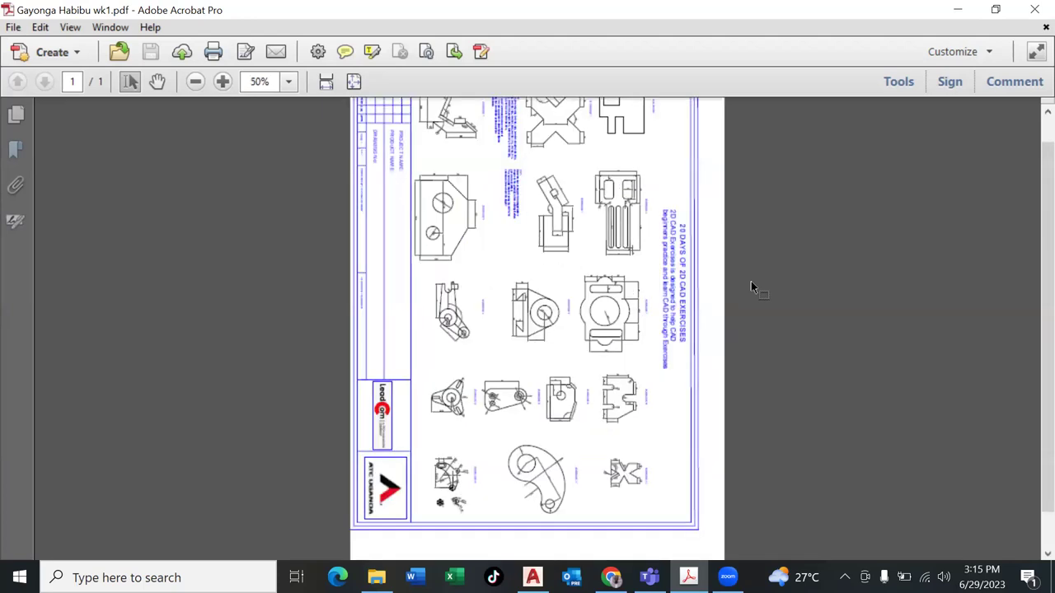
ctrl+scroll(751, 286, down, 1)
ctrl+scroll(751, 286, down, 1)
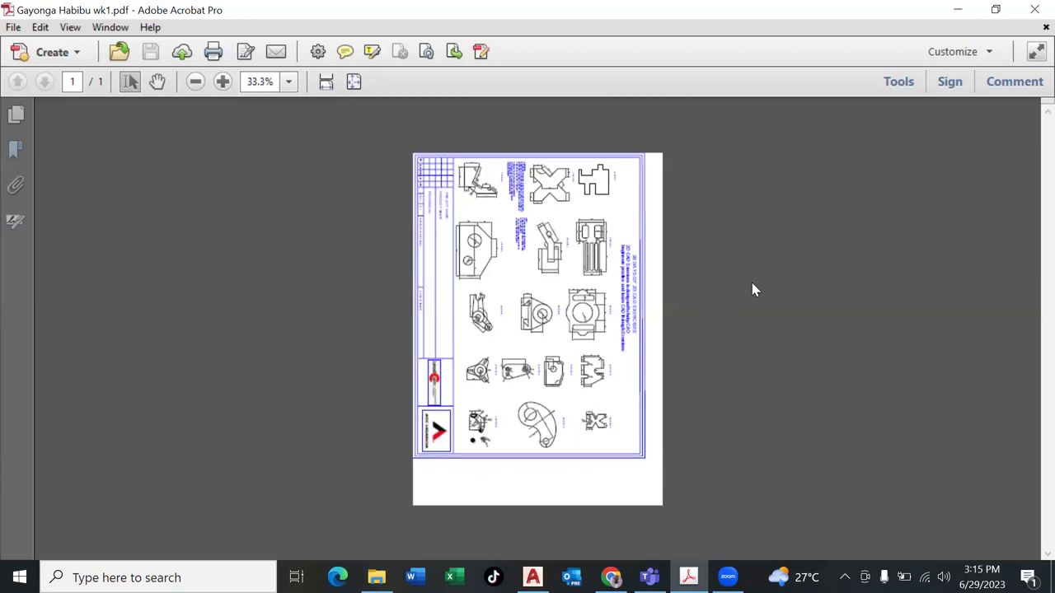
click(1035, 10)
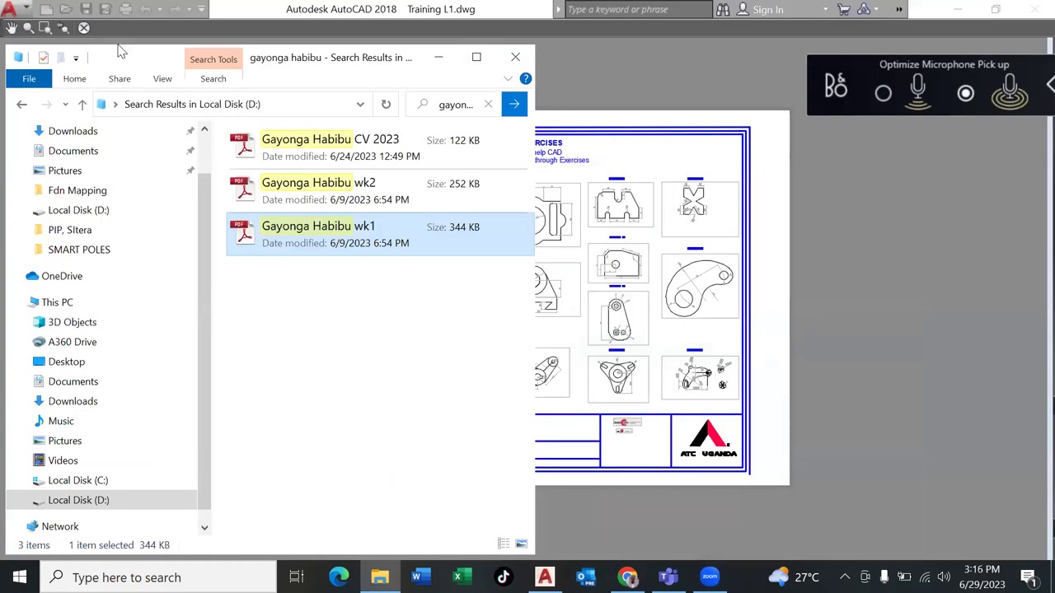
Minimize AutoCAD and close the Local Disk (D:) search window listing the wk1, wk2 and CV PDFs.
key(alt+F4)
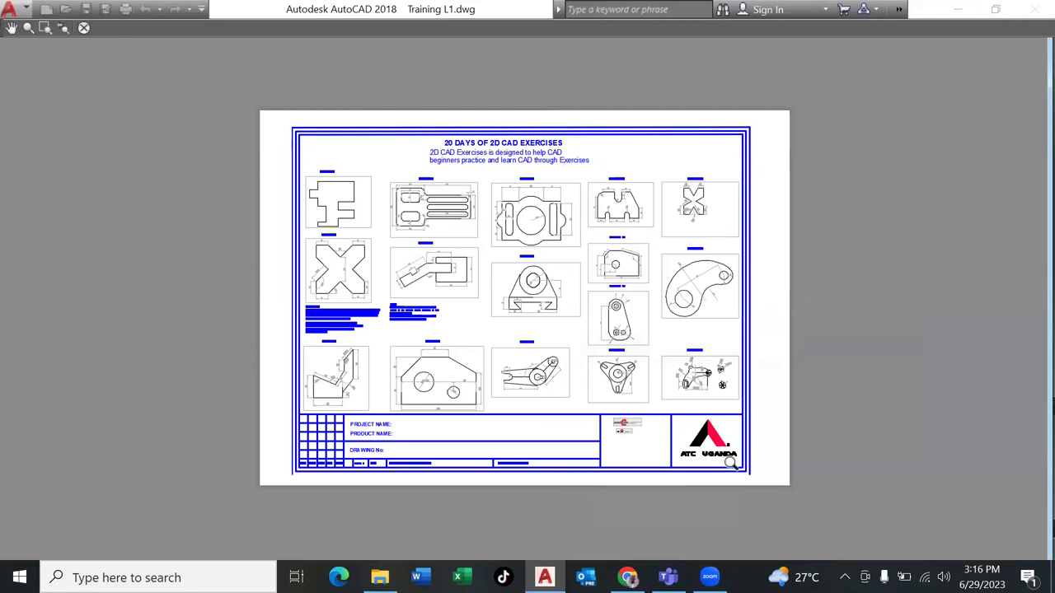
mouse_move(544, 577)
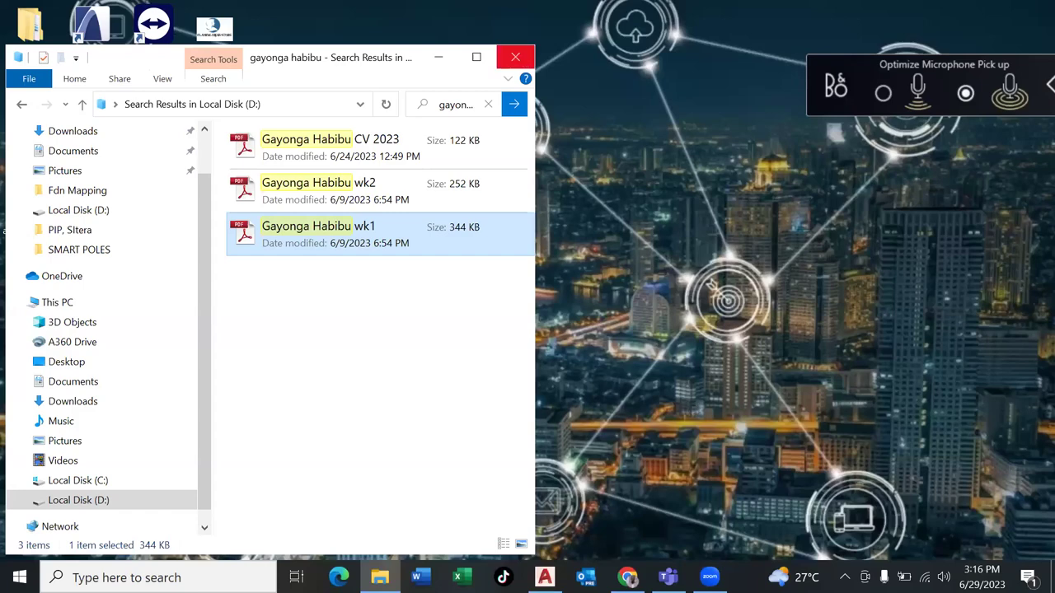
click(515, 57)
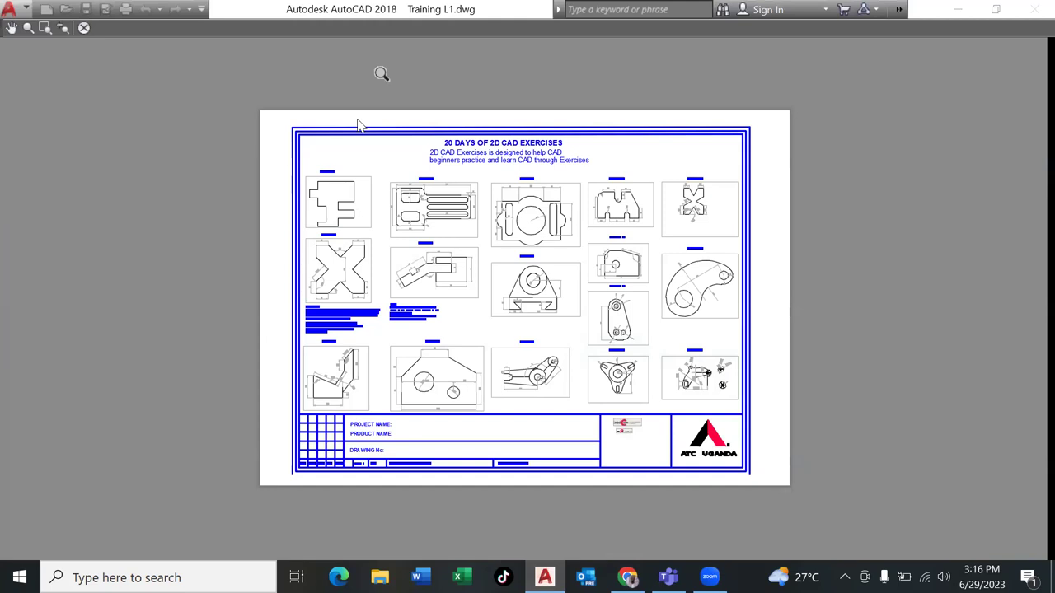
Exit the plot preview and close Page Setup and the Page Setup Manager, returning to Layout1.
scroll(359, 245, up, 2)
key(Escape)
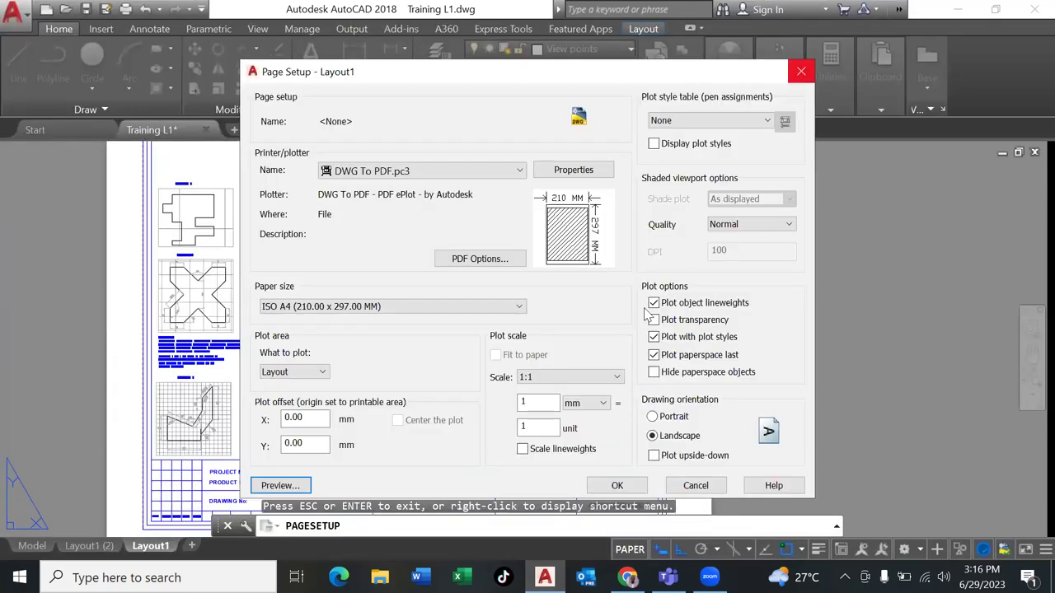
key(Escape)
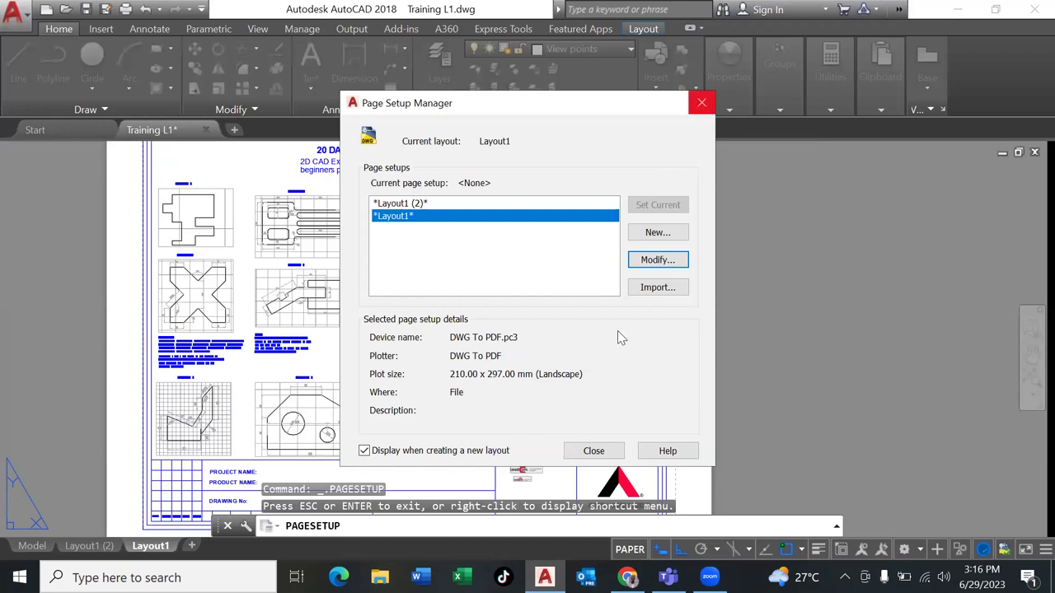
key(Escape)
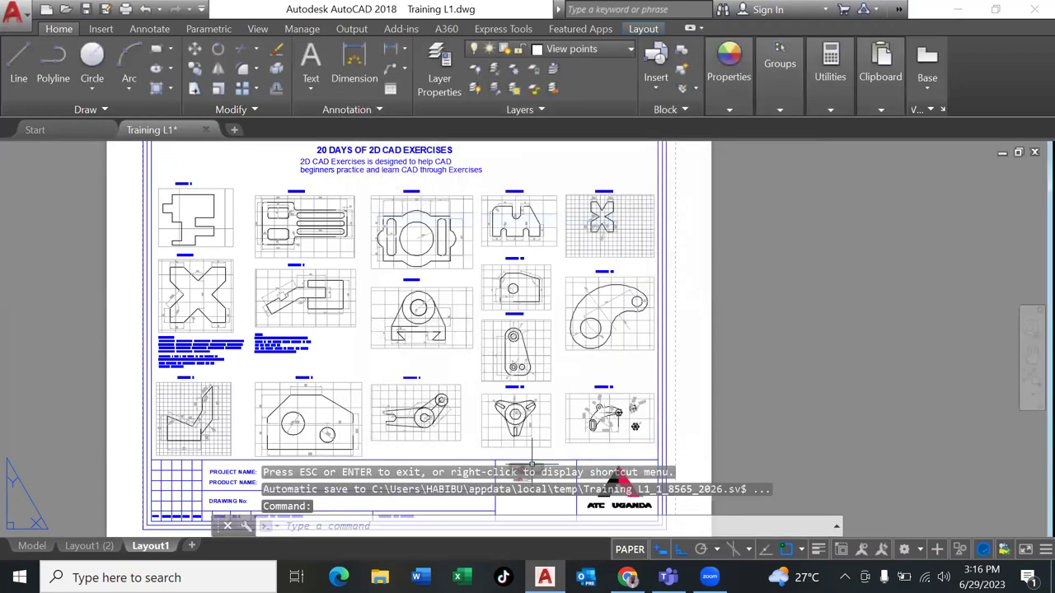
Pan up to the title block and erase its lower LeadCom logo image.
middle_drag(528, 461, 517, 326)
click(511, 340)
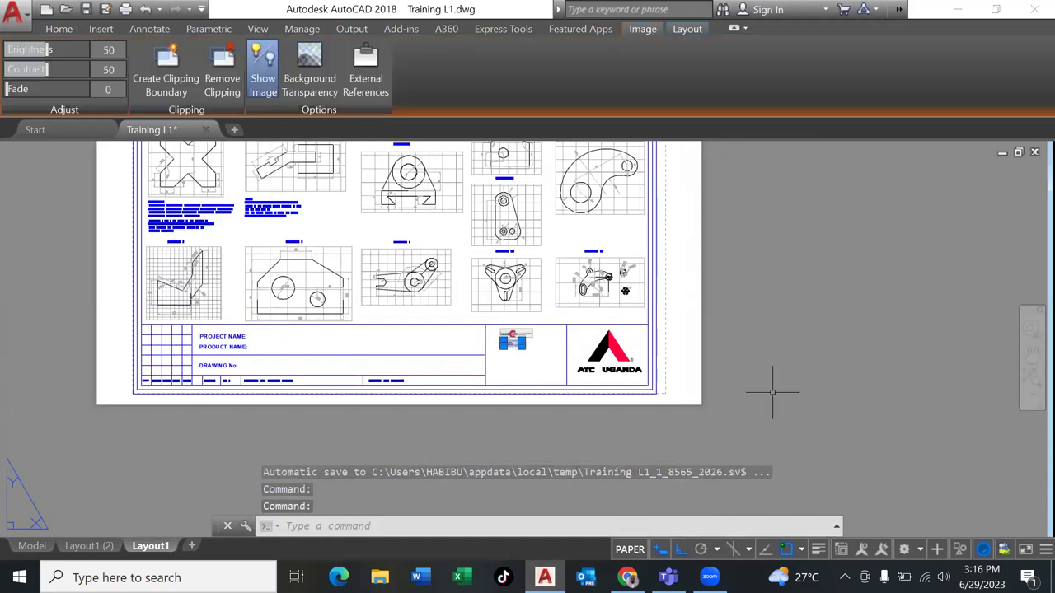
key(Delete)
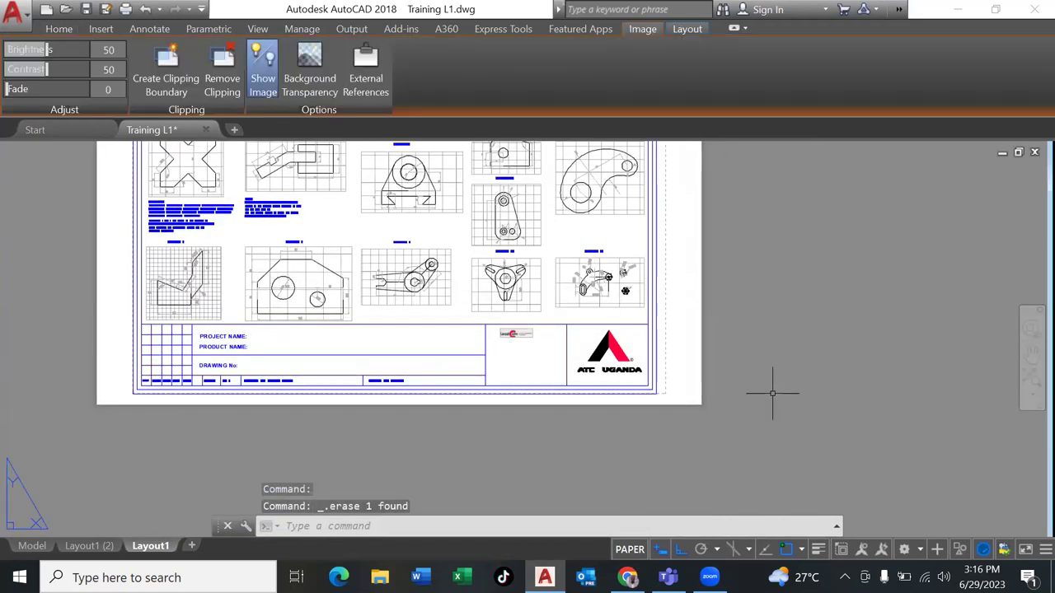
key(Escape)
text(image)
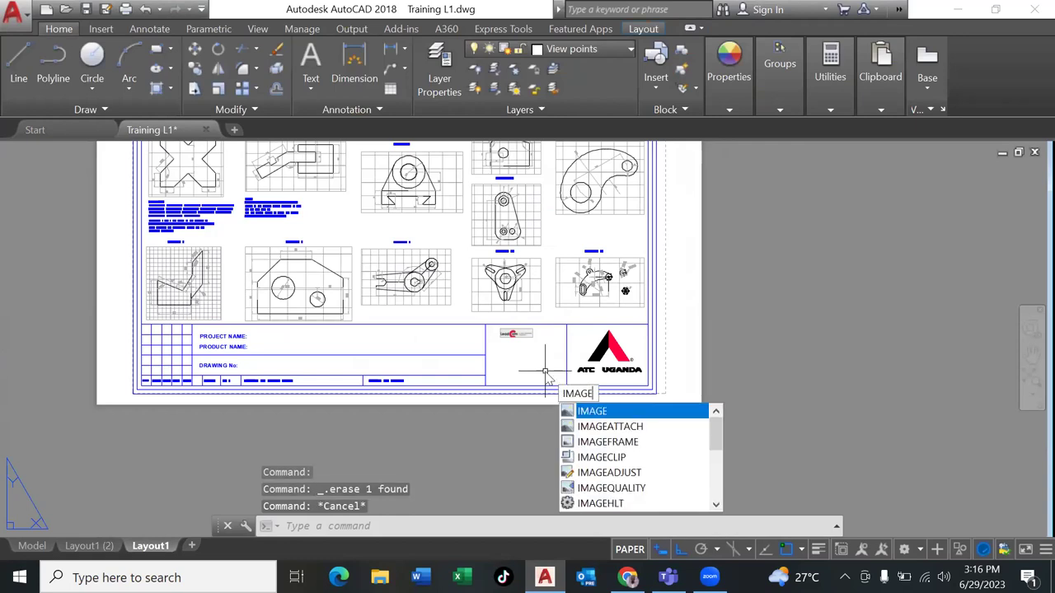
Attach the Leadcom logo image file and set its insertion point in the title block's middle cell.
click(610, 427)
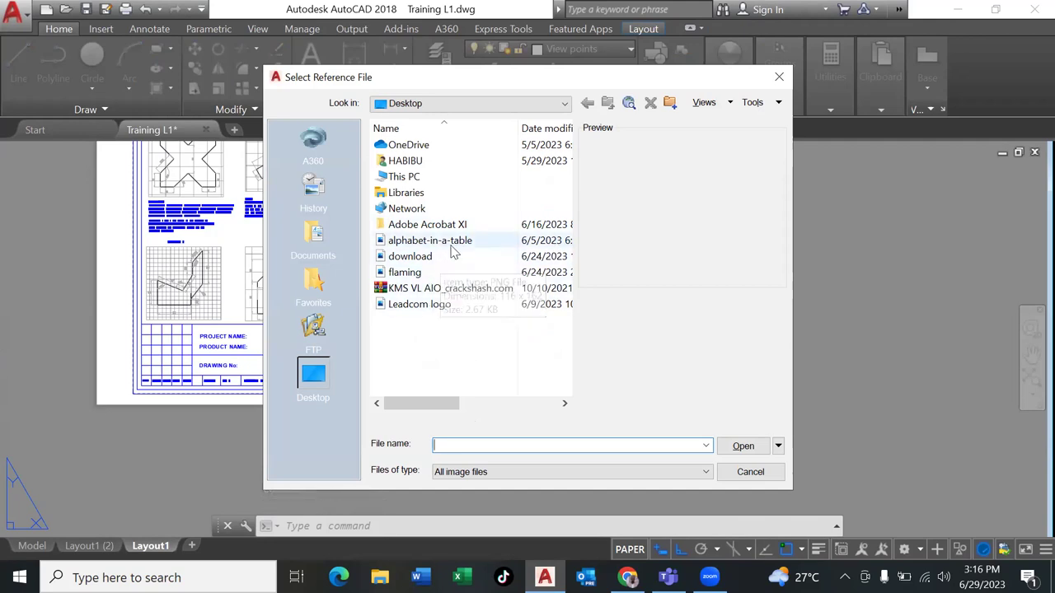
click(443, 305)
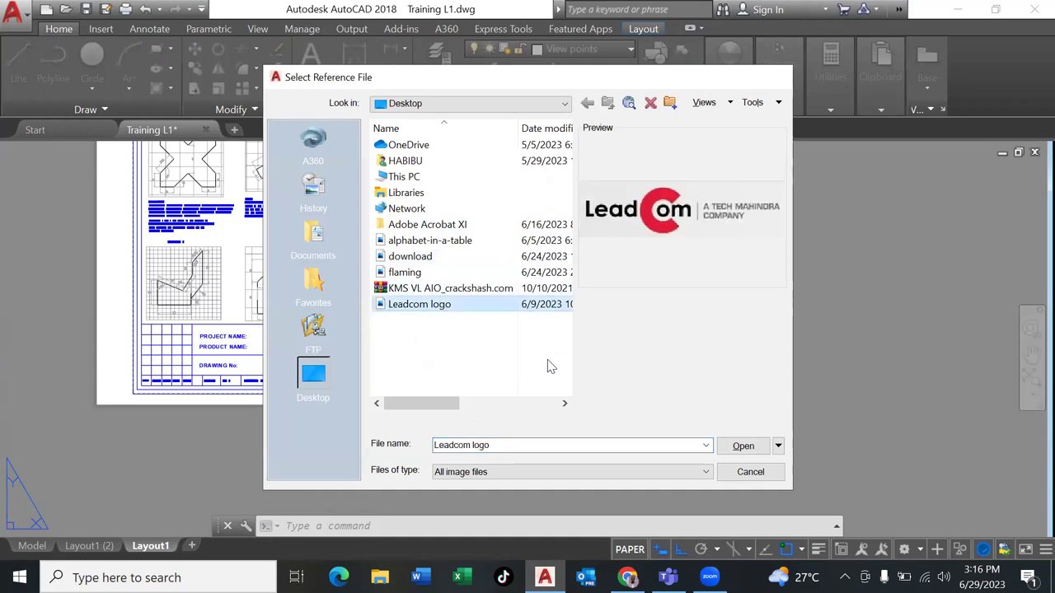
key(Return)
click(539, 409)
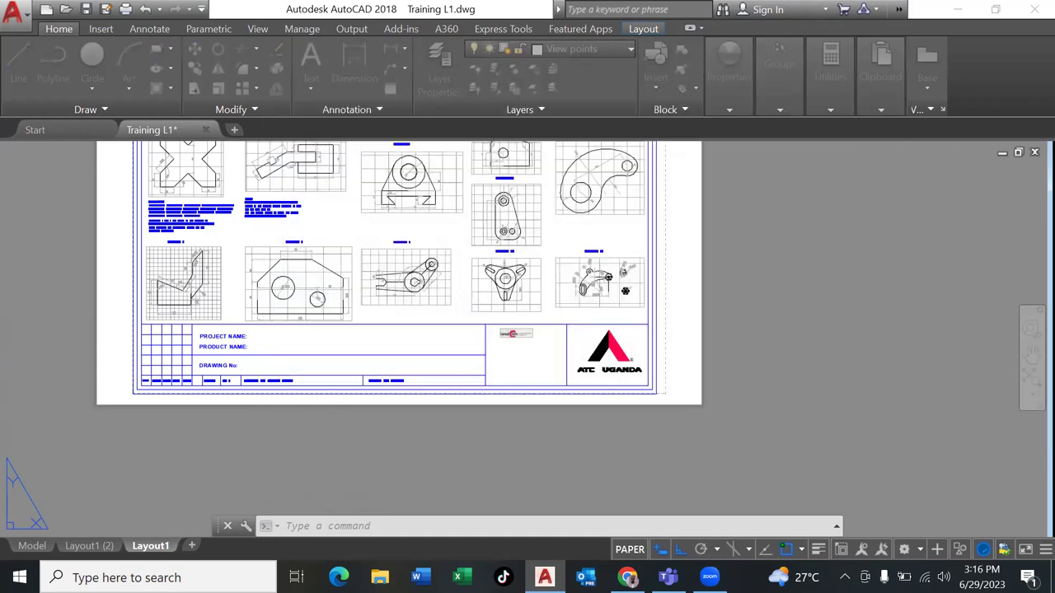
click(518, 369)
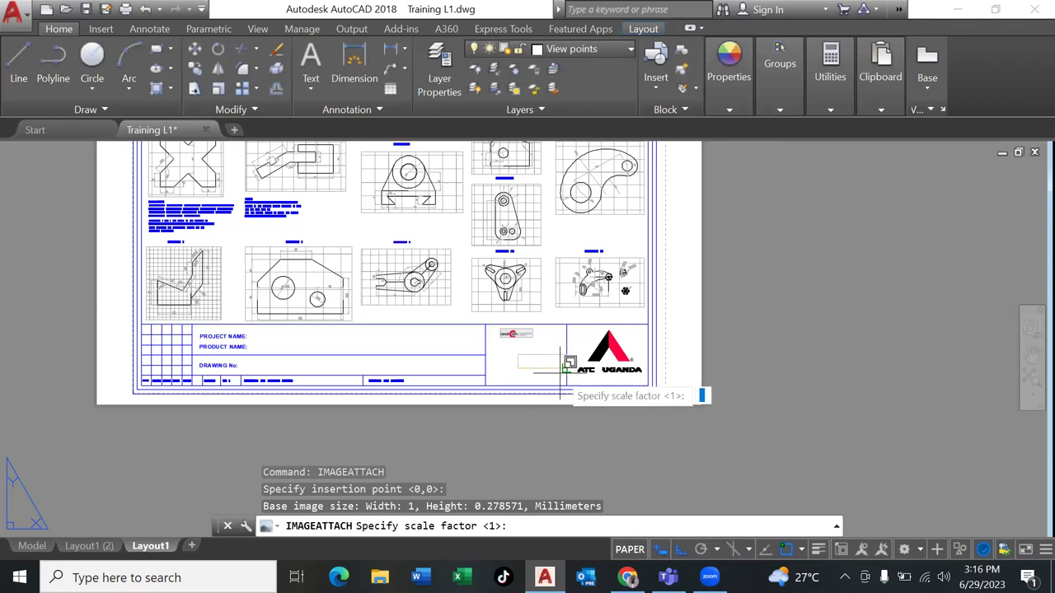
Set the inserted logo's scale, then erase it and restore it with Ctrl+Z.
click(540, 363)
click(538, 363)
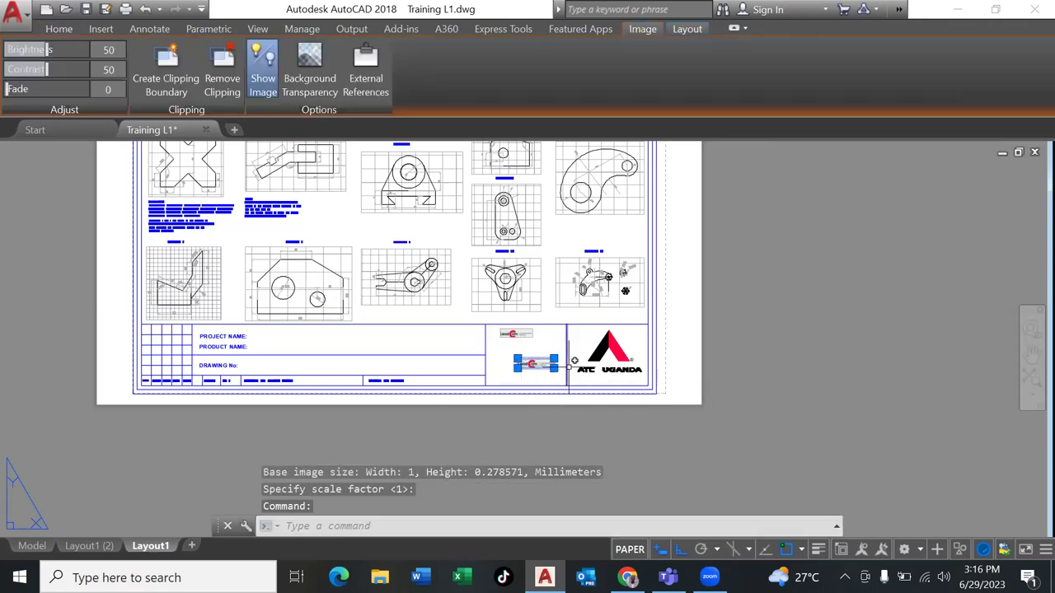
click(503, 331)
key(Escape)
key(Escape)
key(Escape)
click(517, 333)
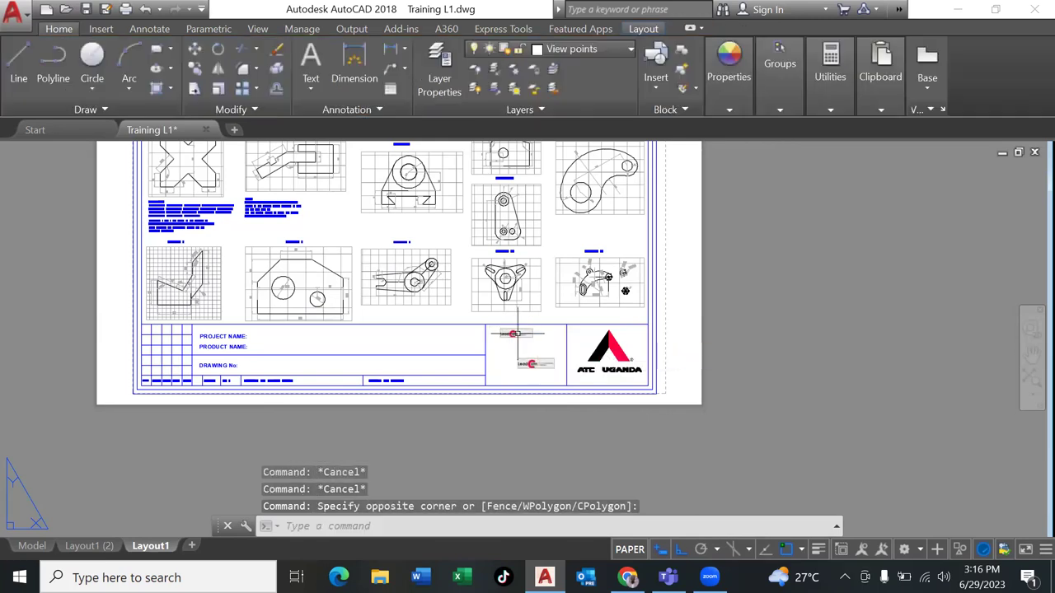
key(Escape)
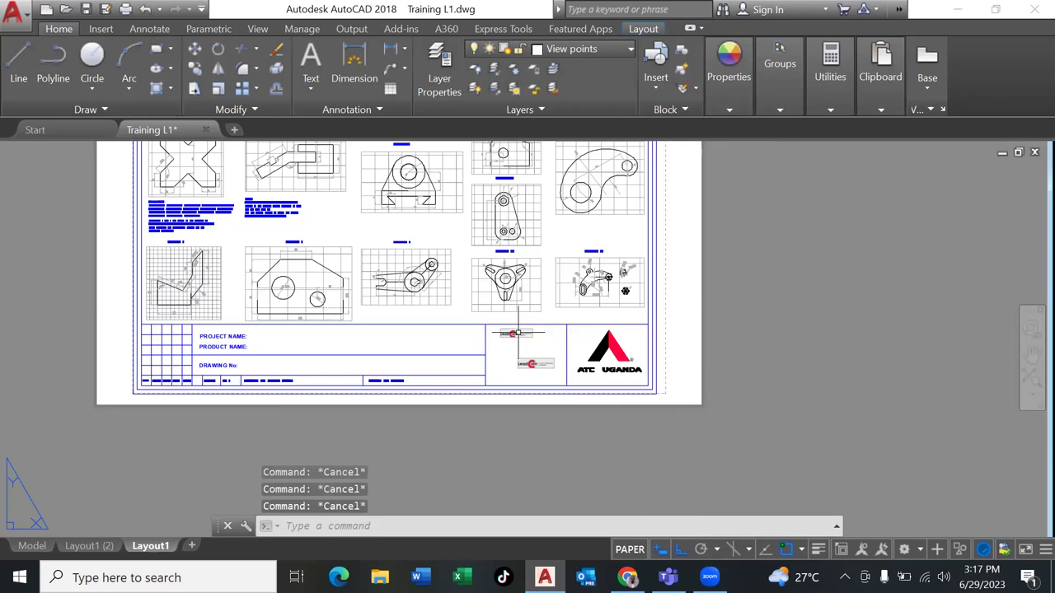
click(513, 335)
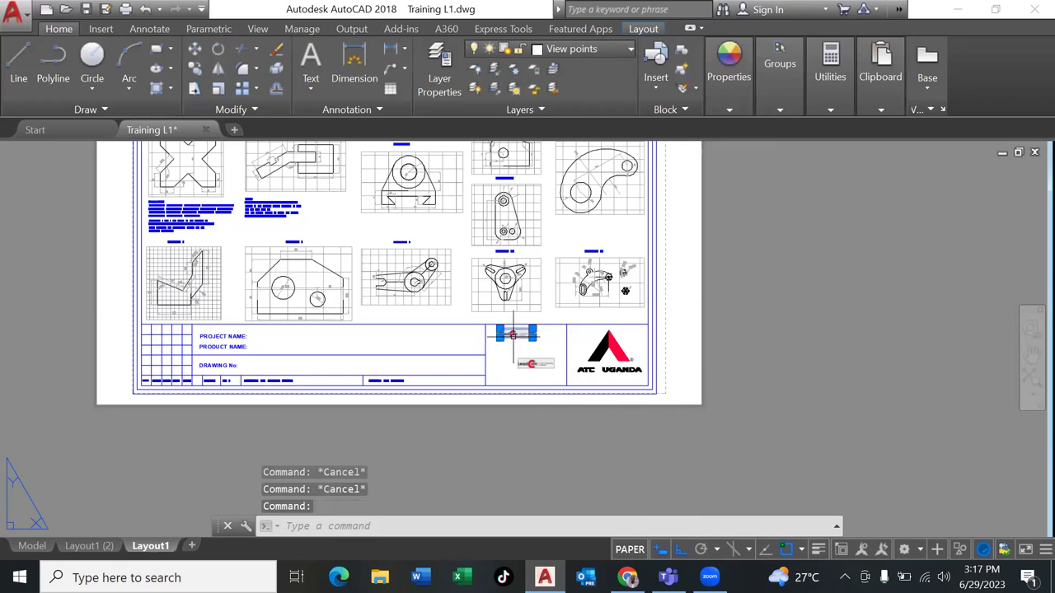
key(Delete)
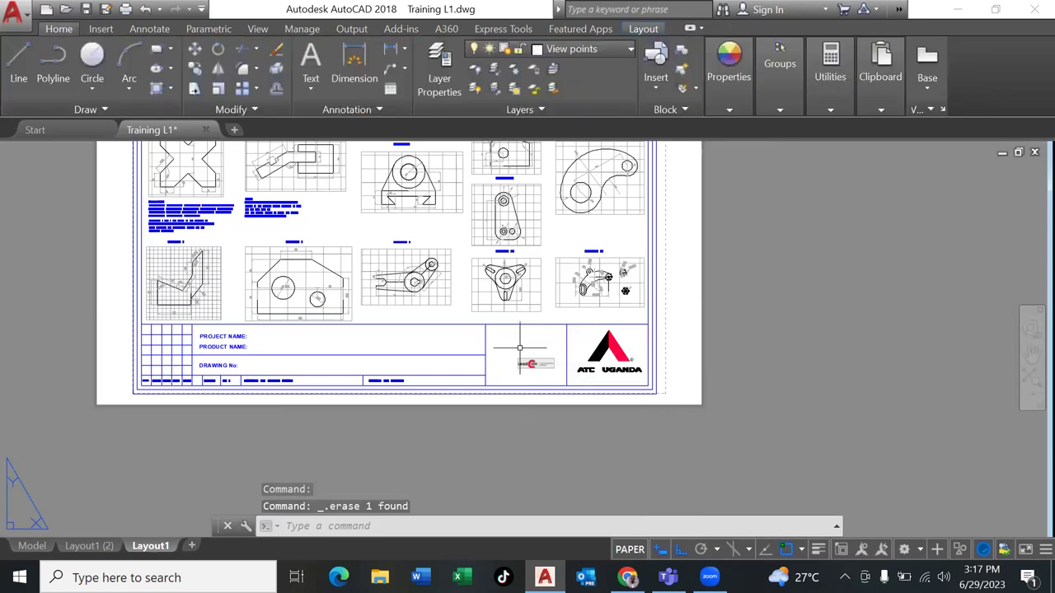
key(ctrl+z)
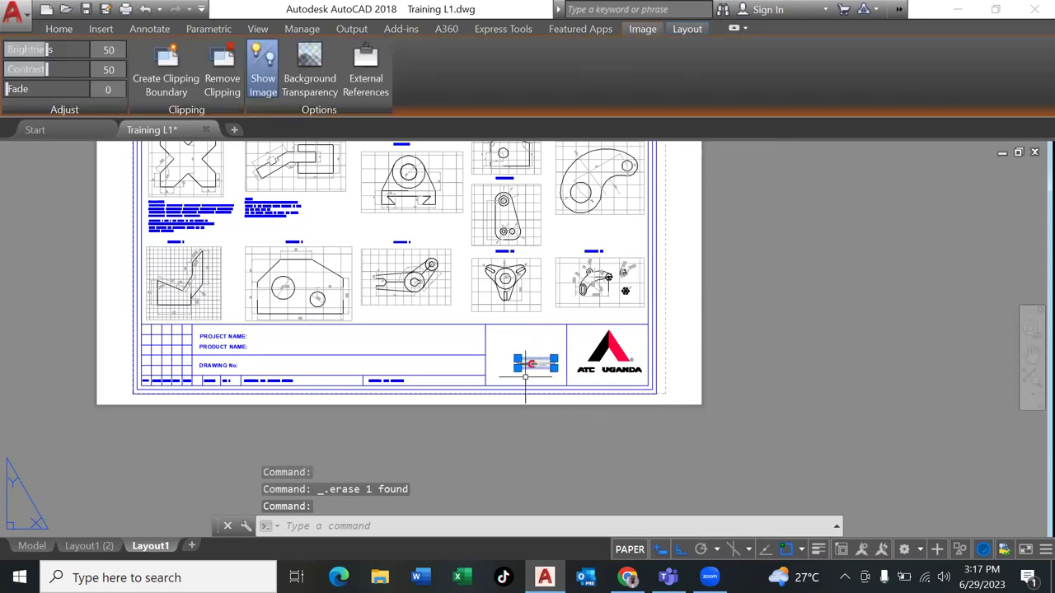
key(Escape)
Reselect the Leadcom logo and move it to the top-left of its cell.
click(531, 363)
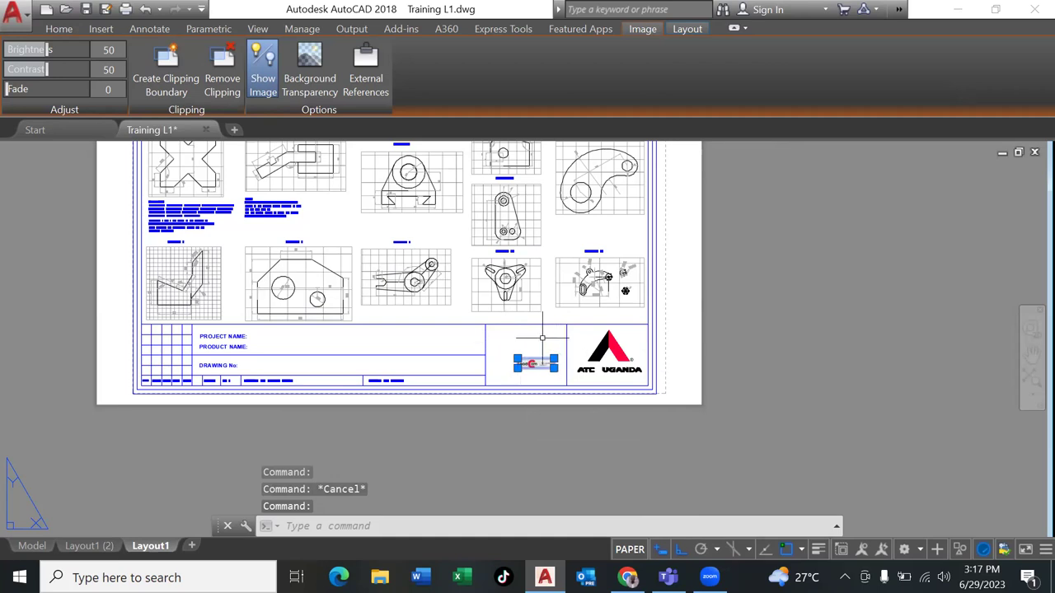
click(820, 256)
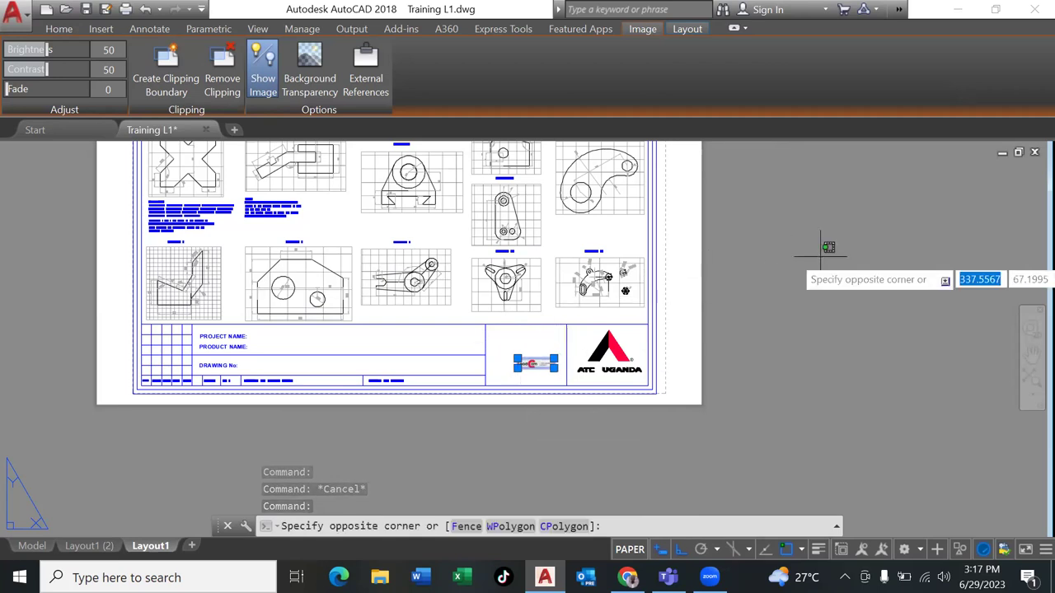
key(Escape)
key(Escape)
click(684, 277)
key(Escape)
key(Escape)
key(Escape)
click(751, 262)
click(751, 262)
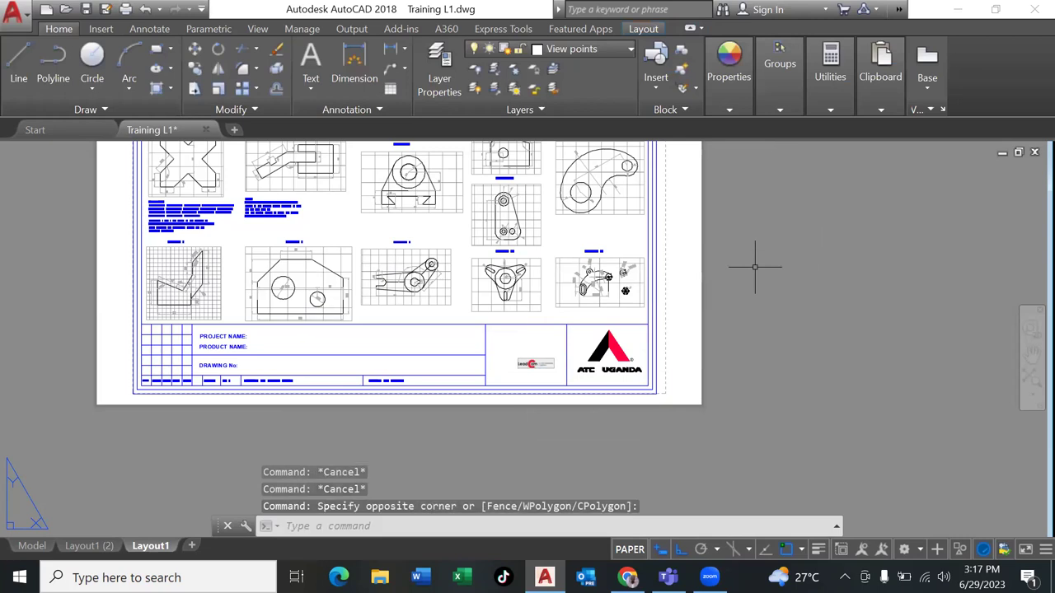
click(540, 365)
key(Escape)
click(536, 362)
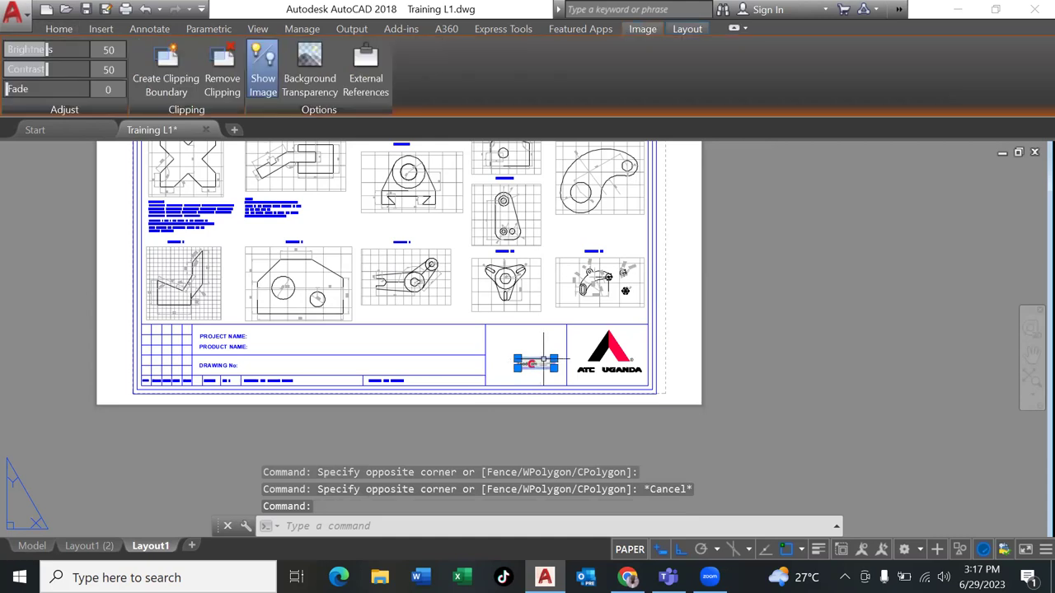
drag(543, 360, 530, 338)
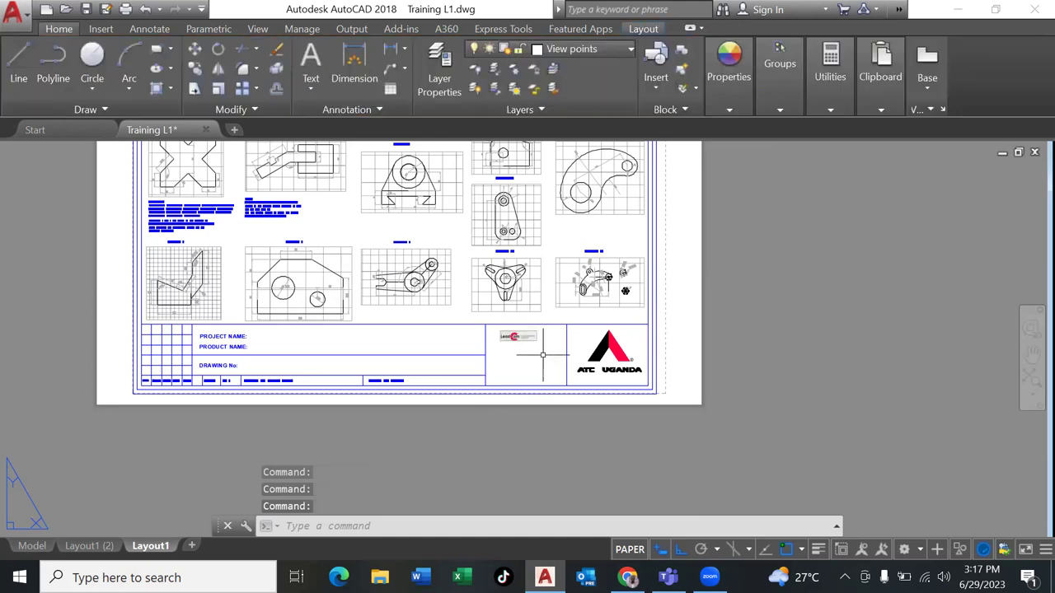
Stretch the logo from its corner grip to enlarge it beside the ATC Uganda logo.
click(536, 338)
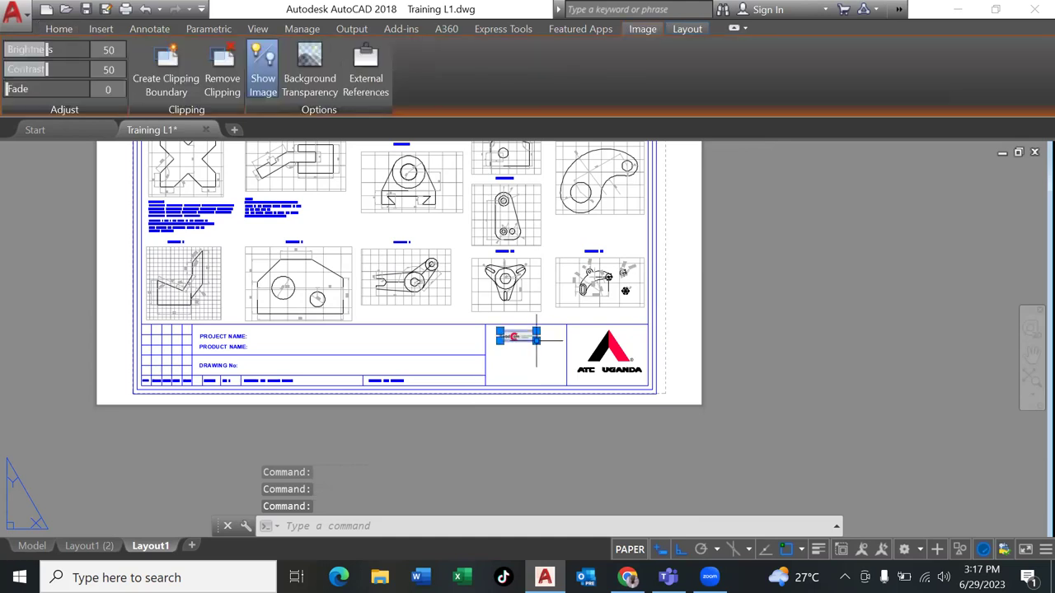
click(536, 341)
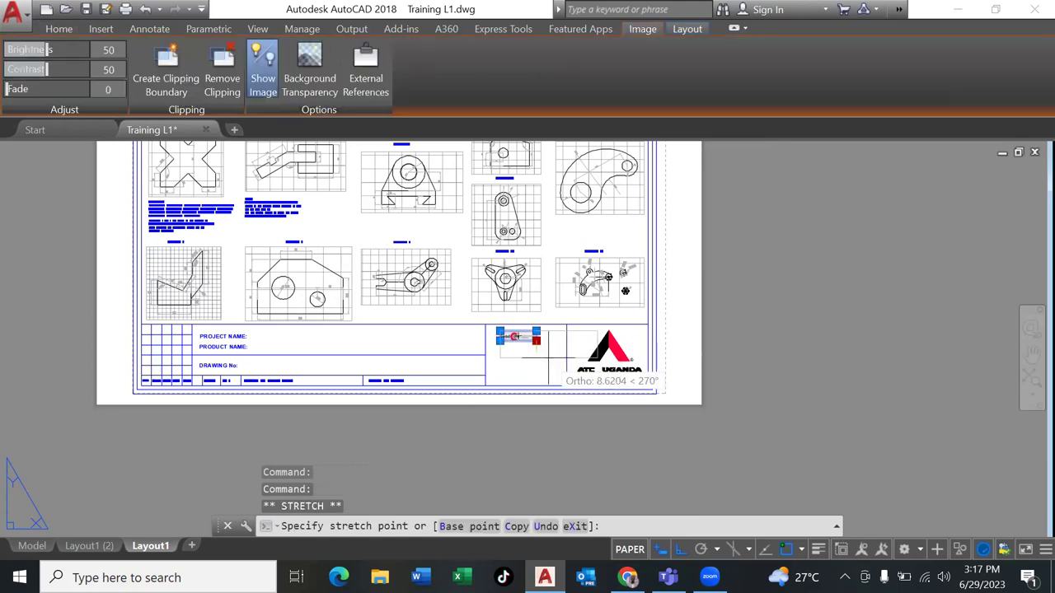
click(572, 356)
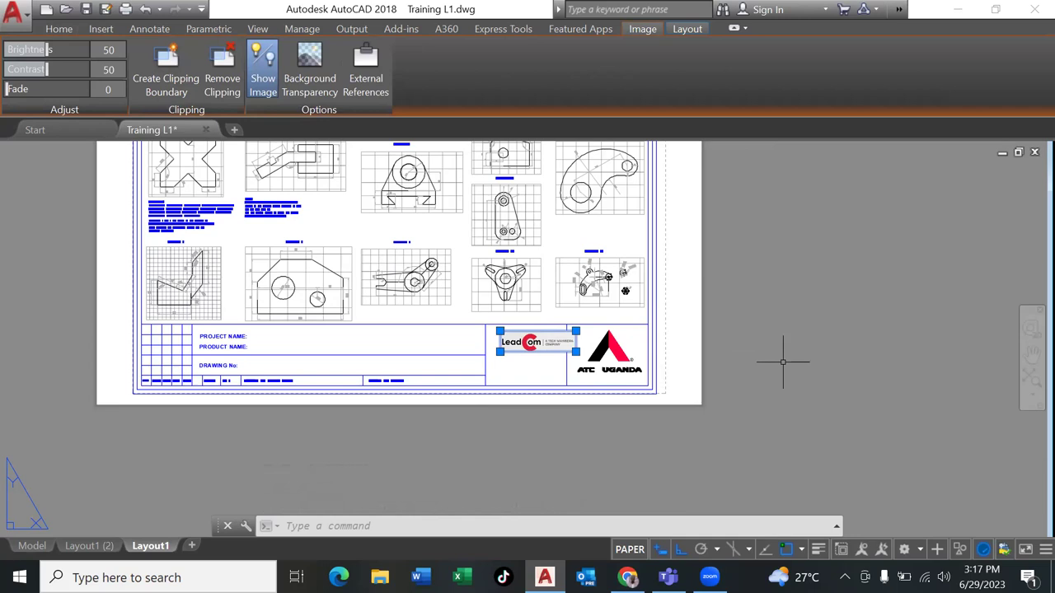
key(Escape)
key(Escape)
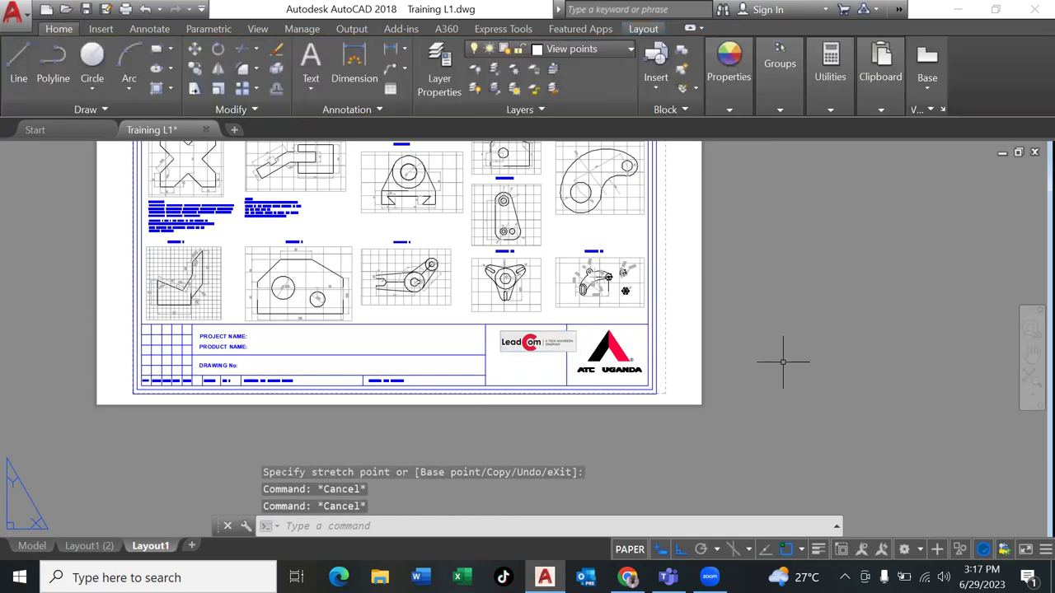
key(Escape)
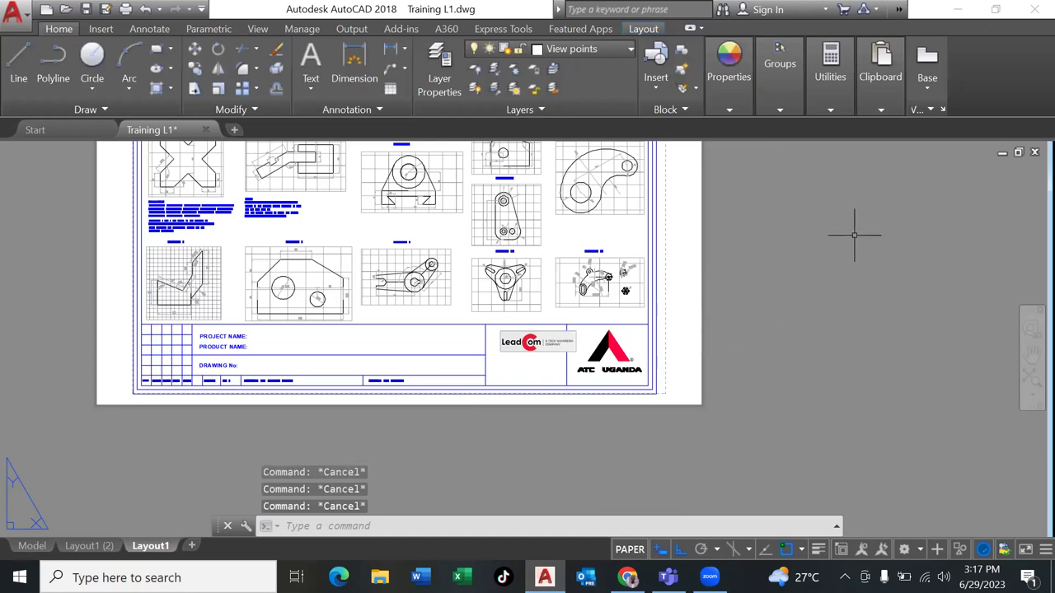
Window-select the Leadcom logo and shift it into position within its title-block cell.
click(796, 233)
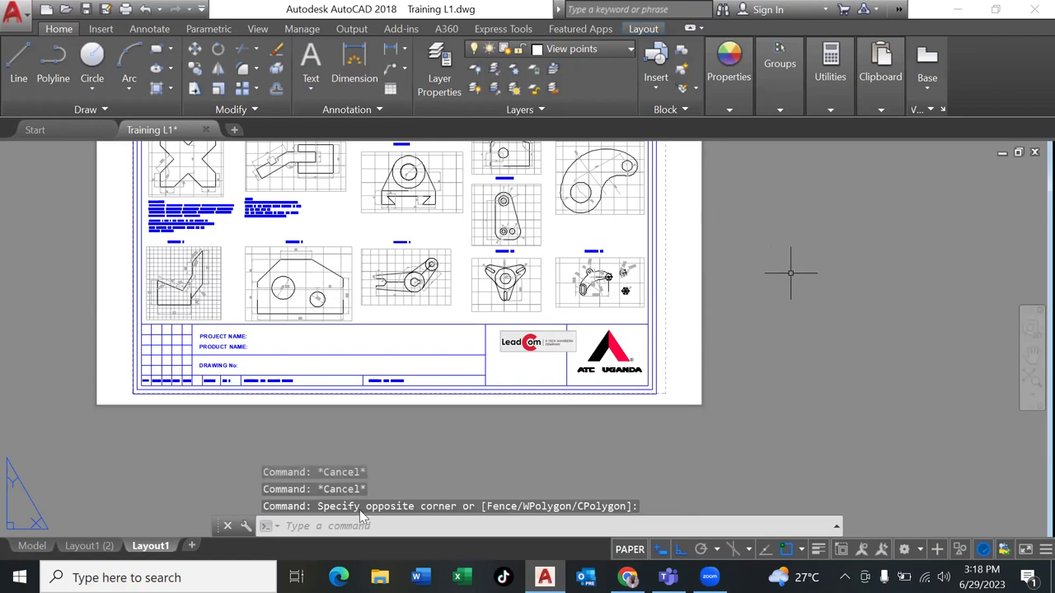
click(545, 334)
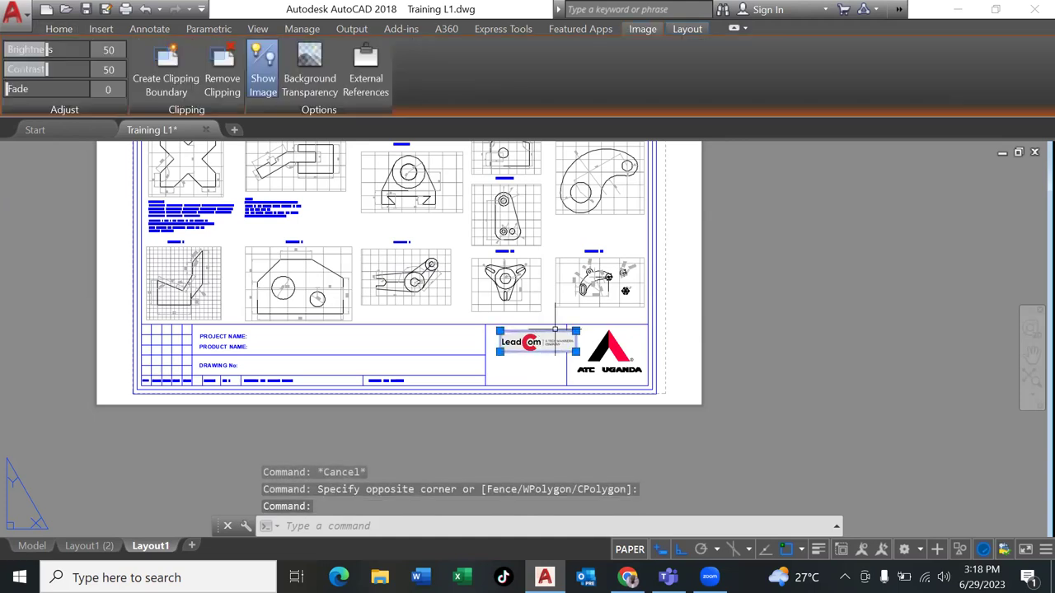
drag(553, 334, 530, 356)
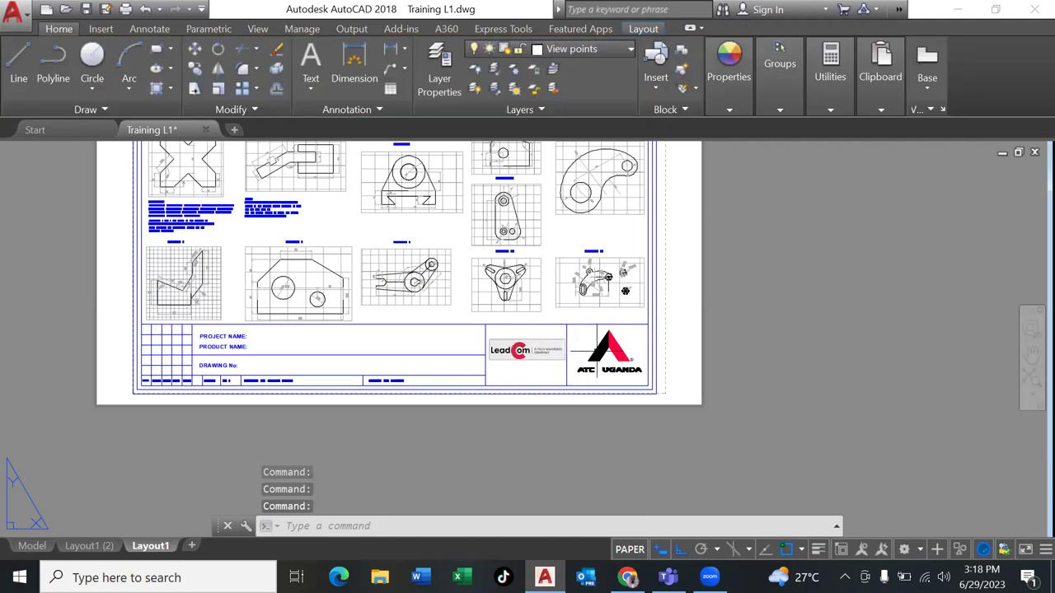
click(528, 339)
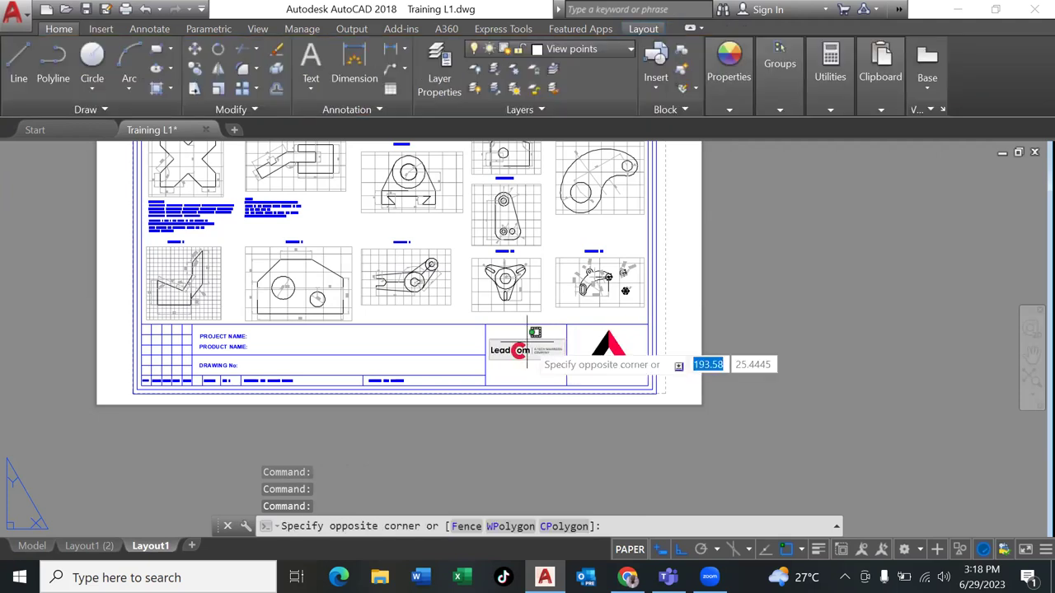
click(834, 295)
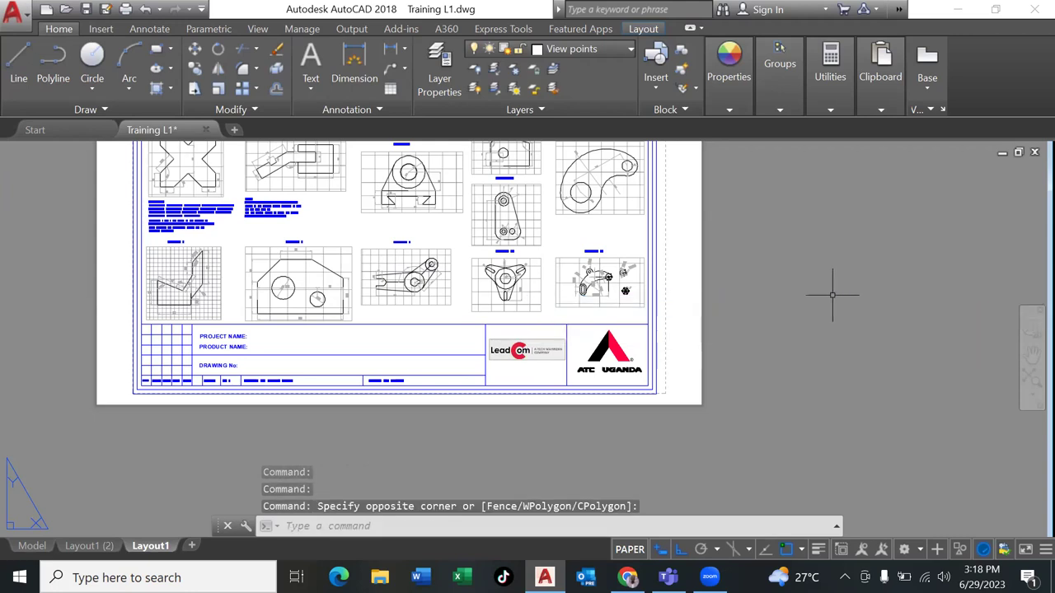
click(798, 276)
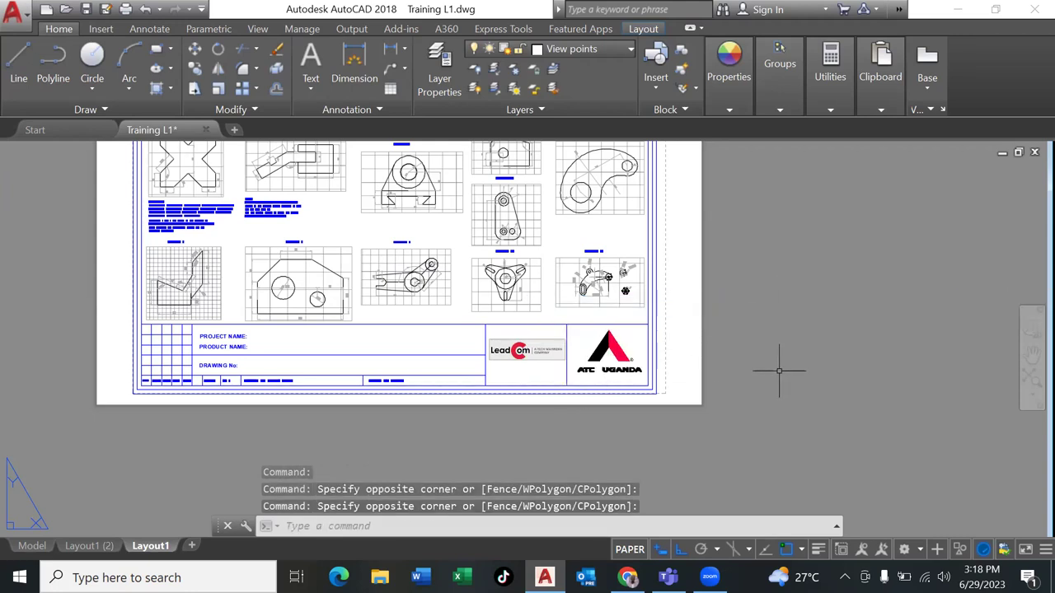
click(525, 338)
key(Escape)
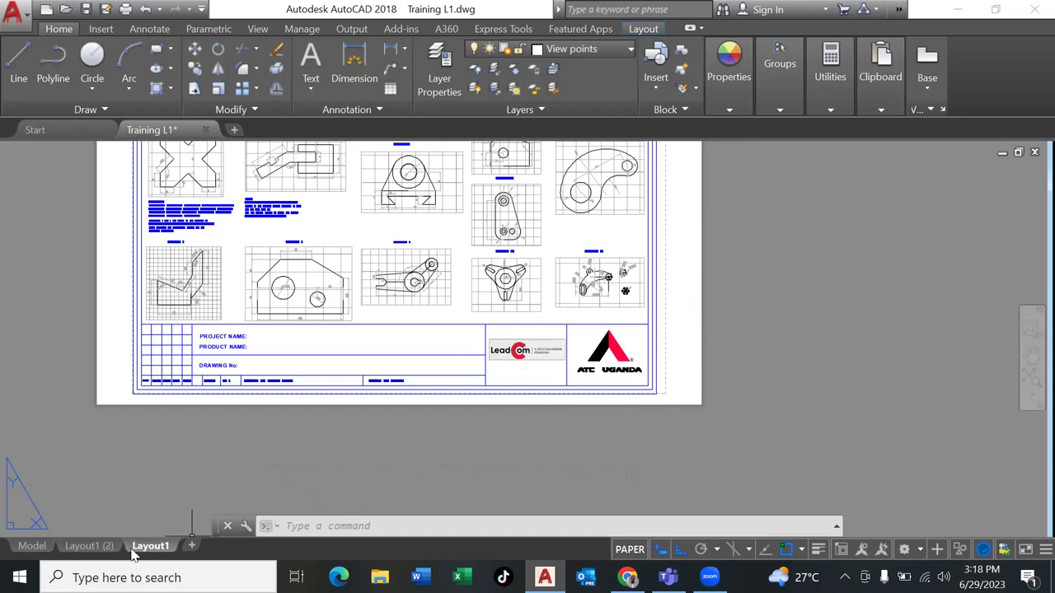
On the Layout1 (2) sheet, delete the duplicate upper Leadcom logo.
click(92, 548)
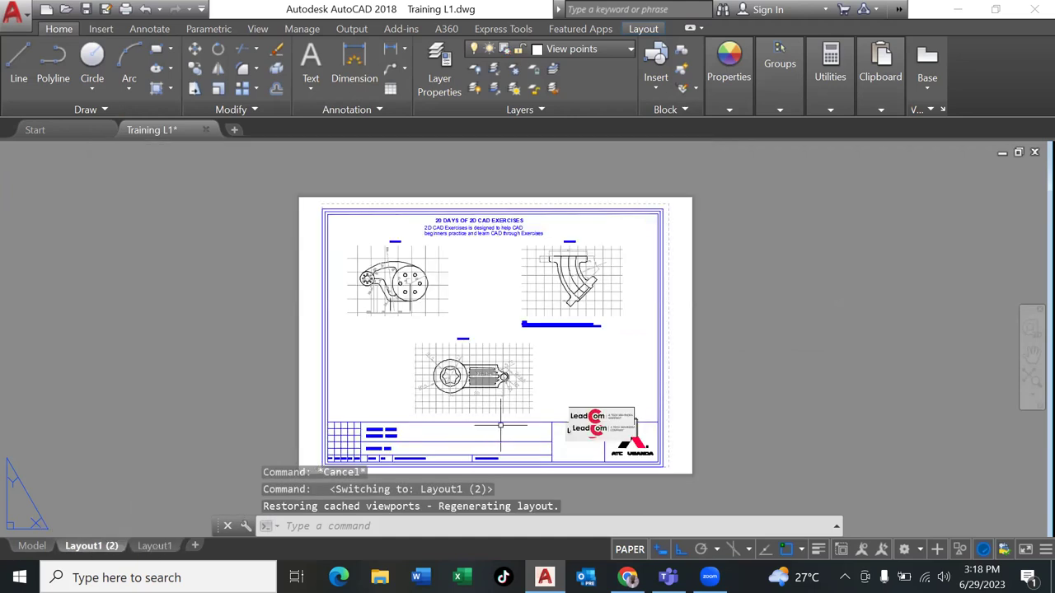
click(623, 404)
click(625, 405)
click(618, 414)
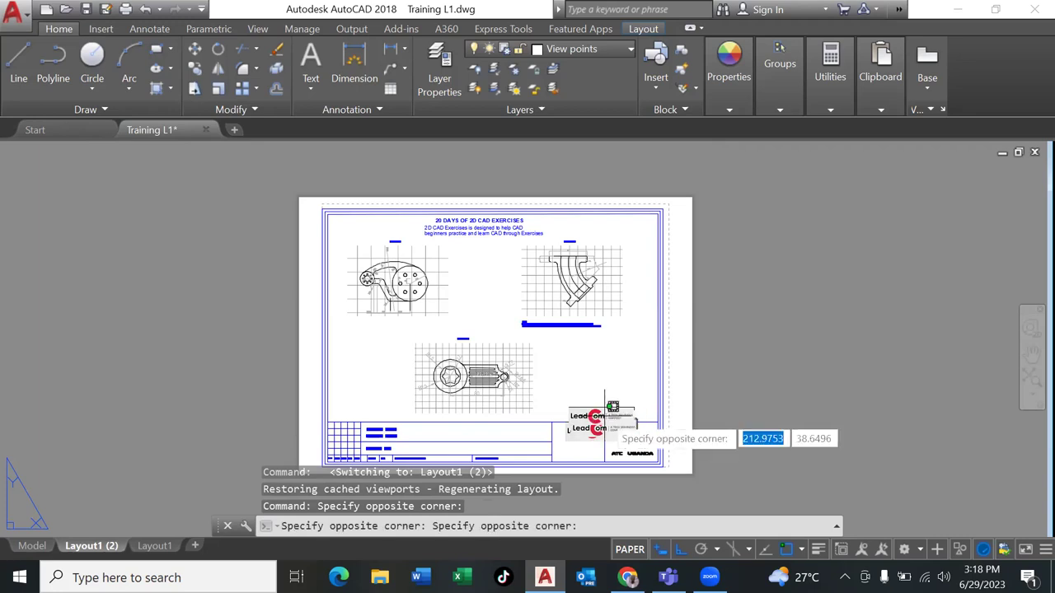
click(610, 425)
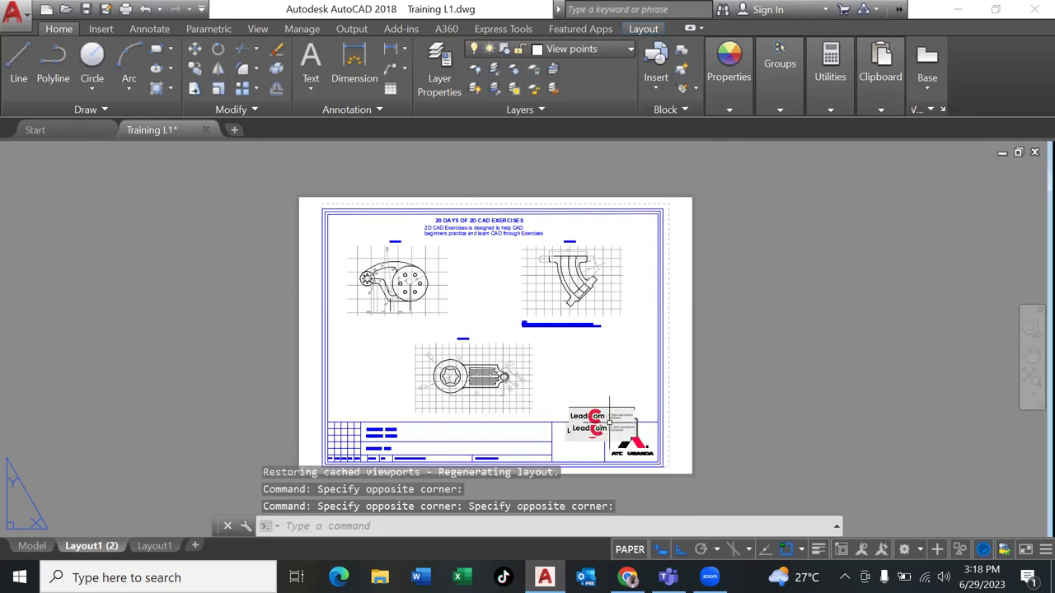
key(Escape)
key(Escape)
key(Escape)
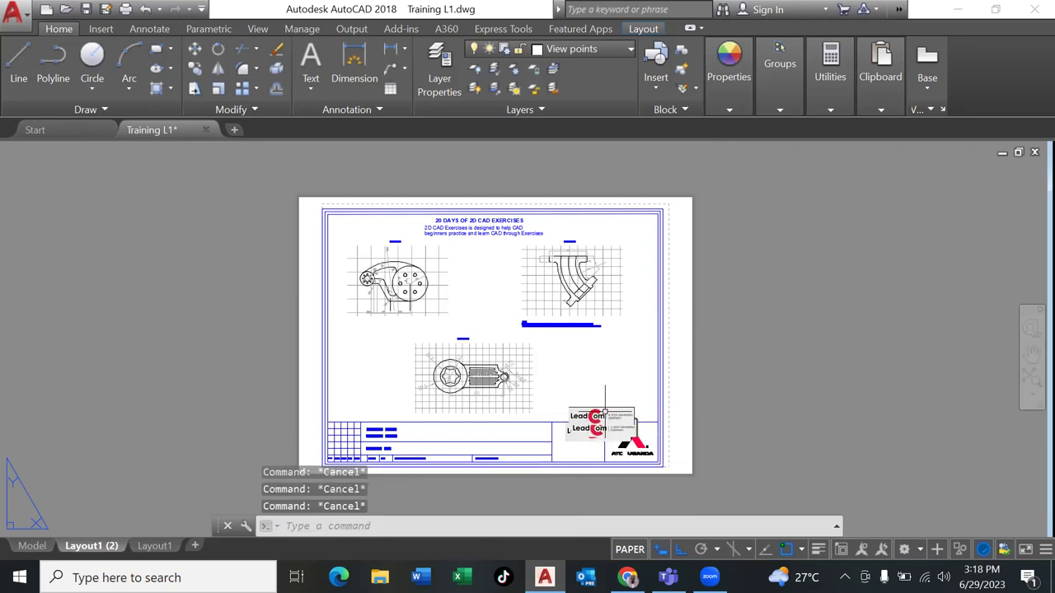
click(607, 414)
key(Delete)
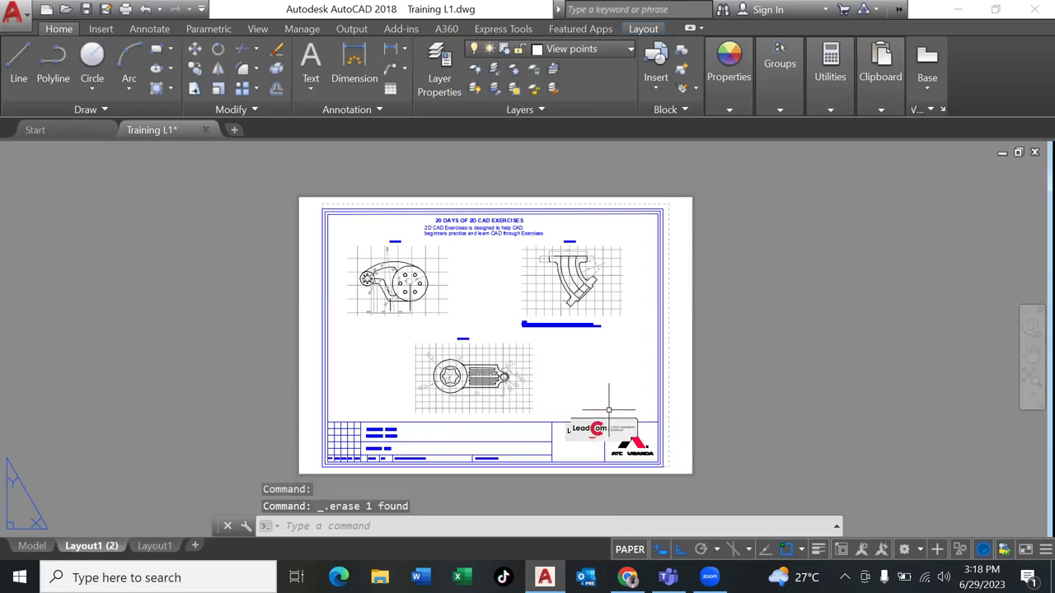
Window-select the remaining title-block logo, check its right-click options, and zoom in on it.
click(609, 413)
click(609, 422)
click(610, 422)
click(593, 430)
key(Escape)
click(593, 431)
click(574, 430)
click(598, 422)
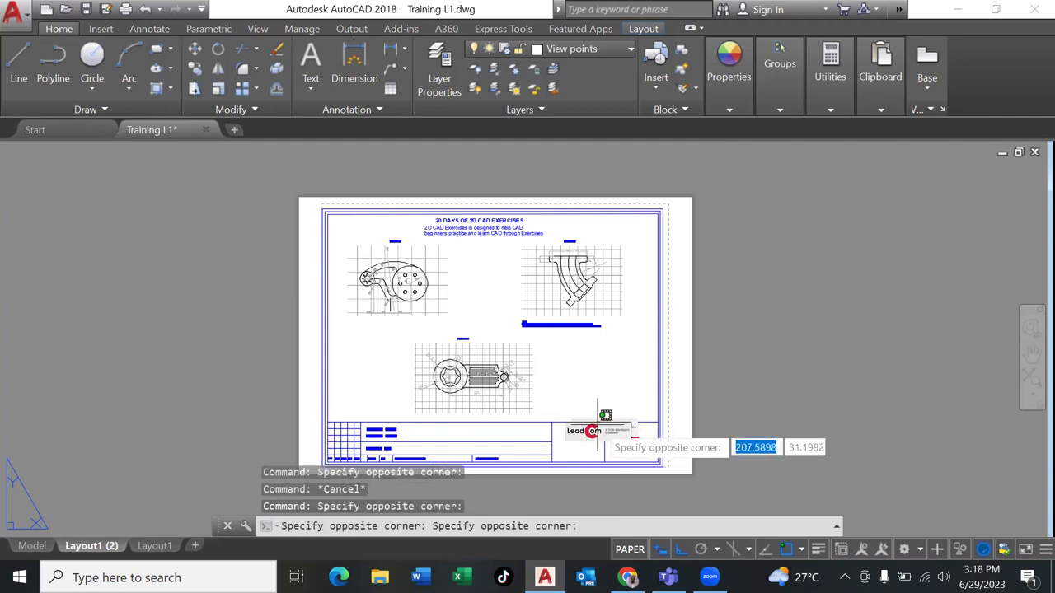
click(592, 442)
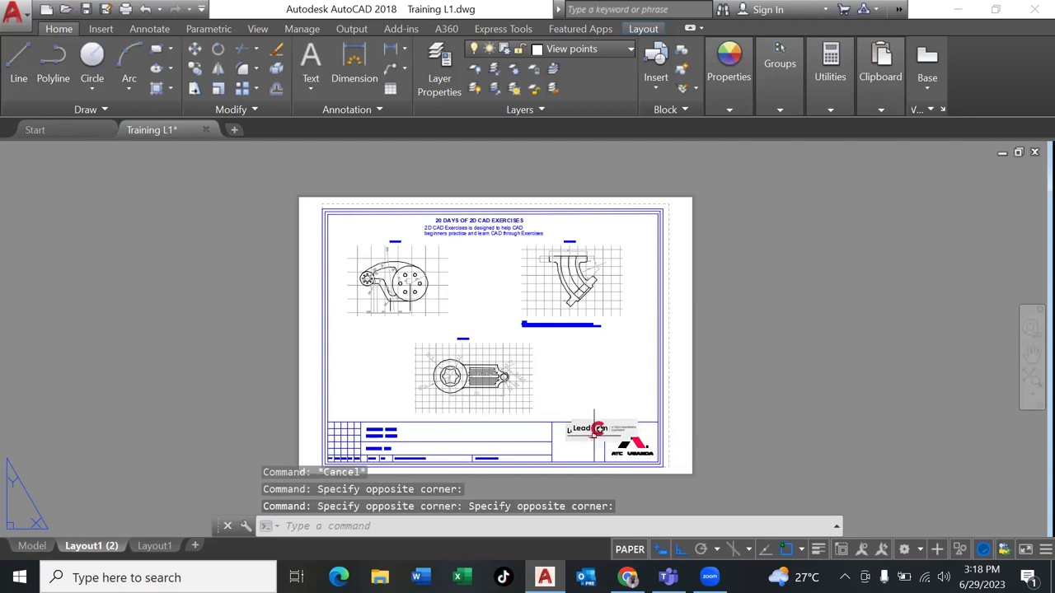
click(594, 430)
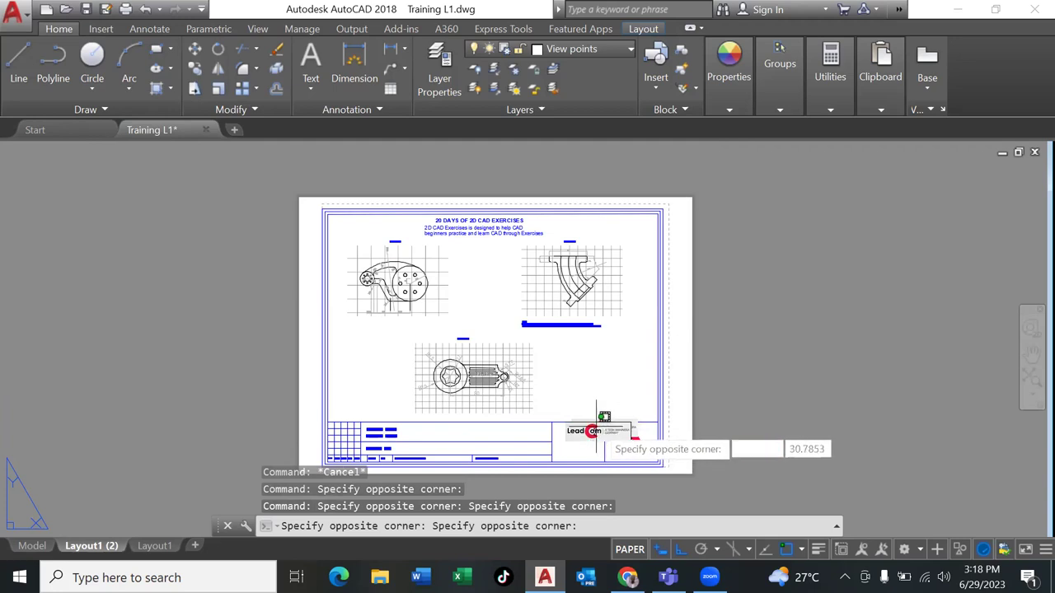
click(599, 426)
right_click(599, 429)
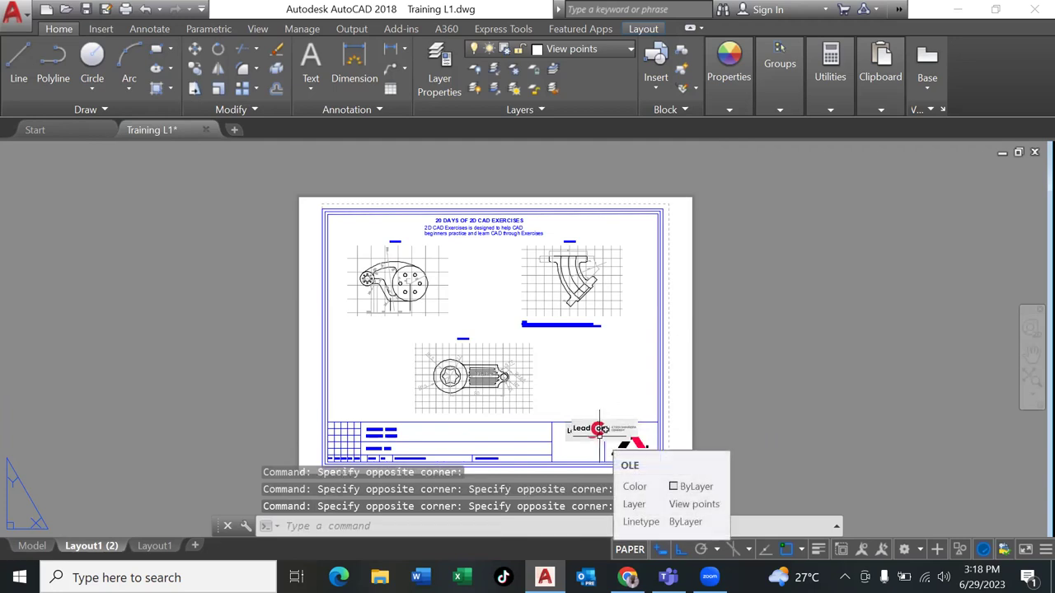
key(Escape)
key(Escape)
scroll(584, 429, up, 2)
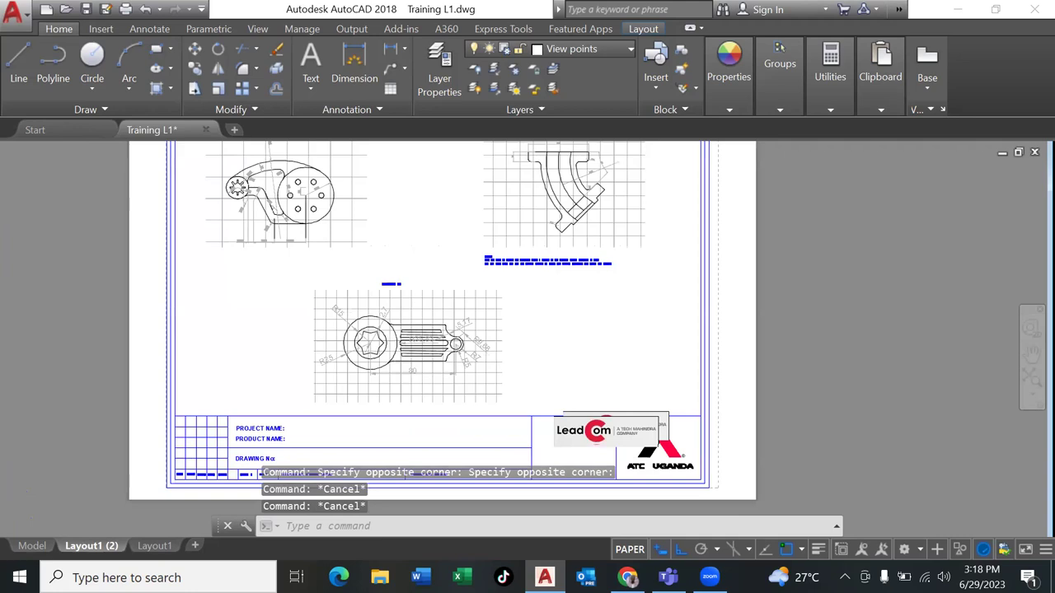
scroll(584, 429, up, 5)
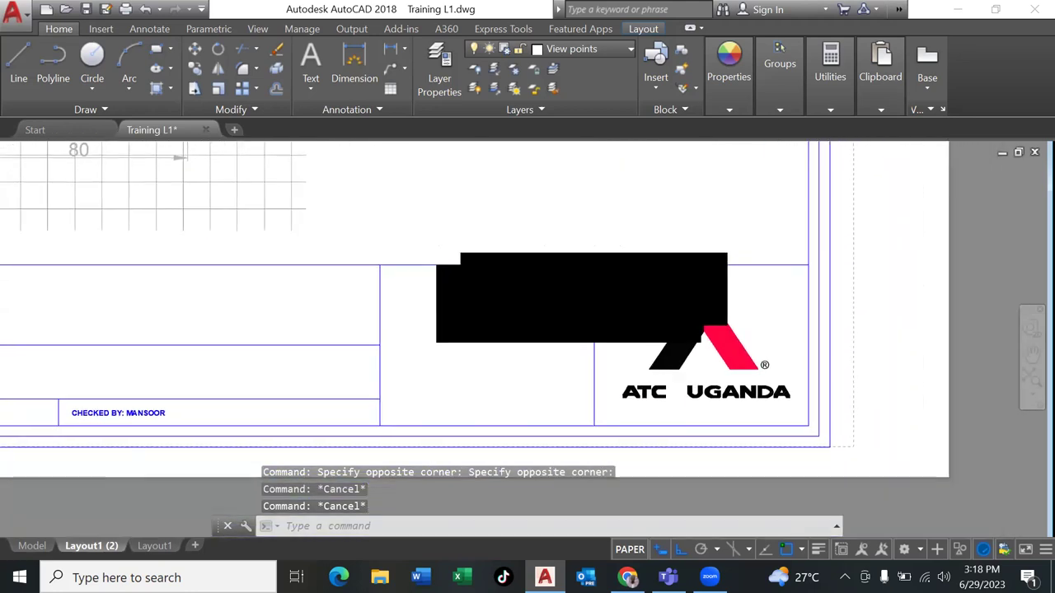
key(Escape)
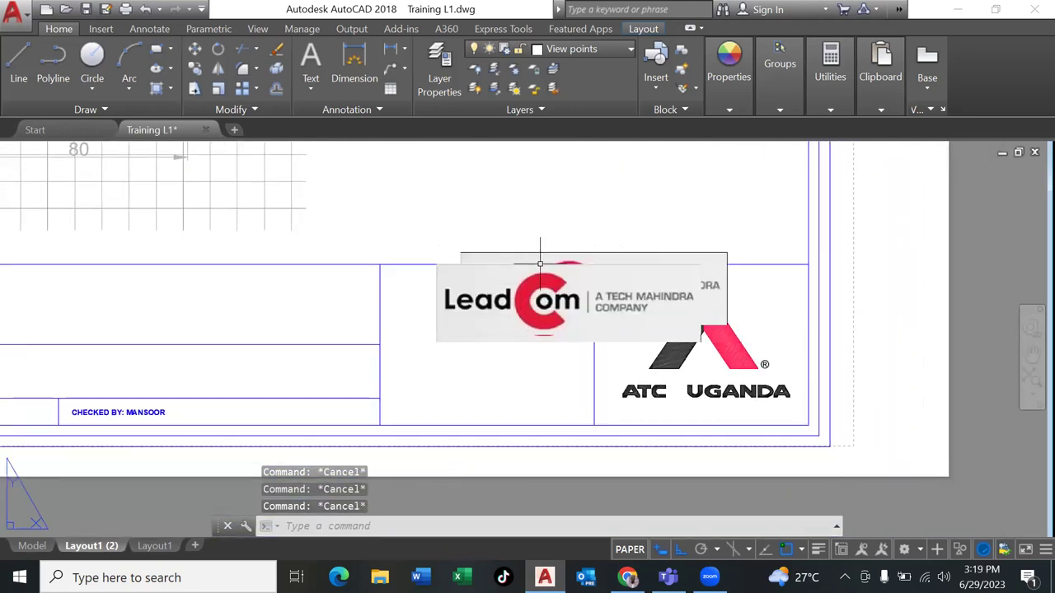
Double-click the Leadcom logo to show its properties, then clear the selection.
click(545, 279)
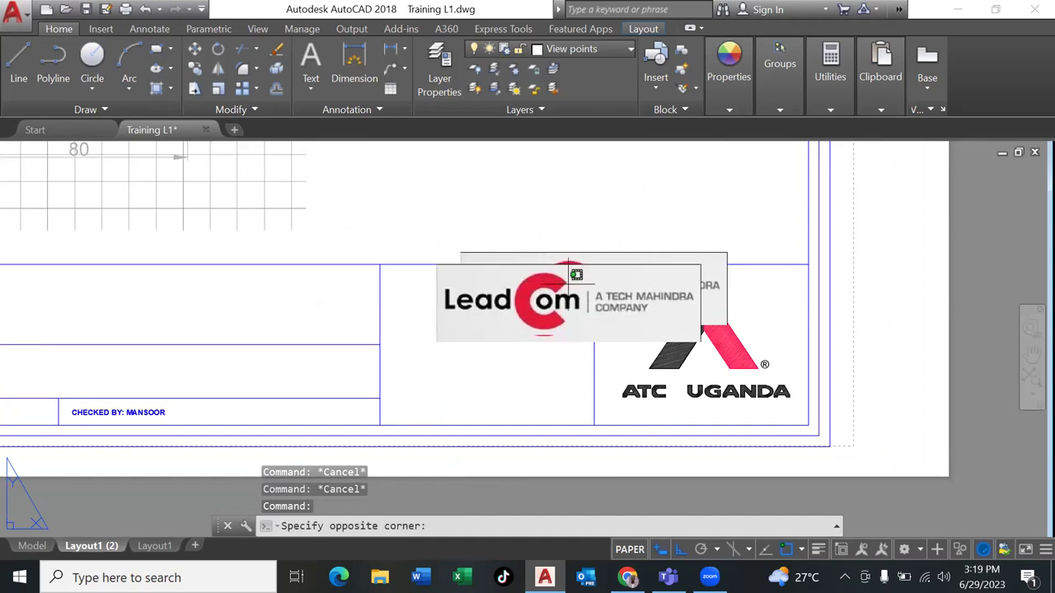
click(568, 284)
double_click(568, 283)
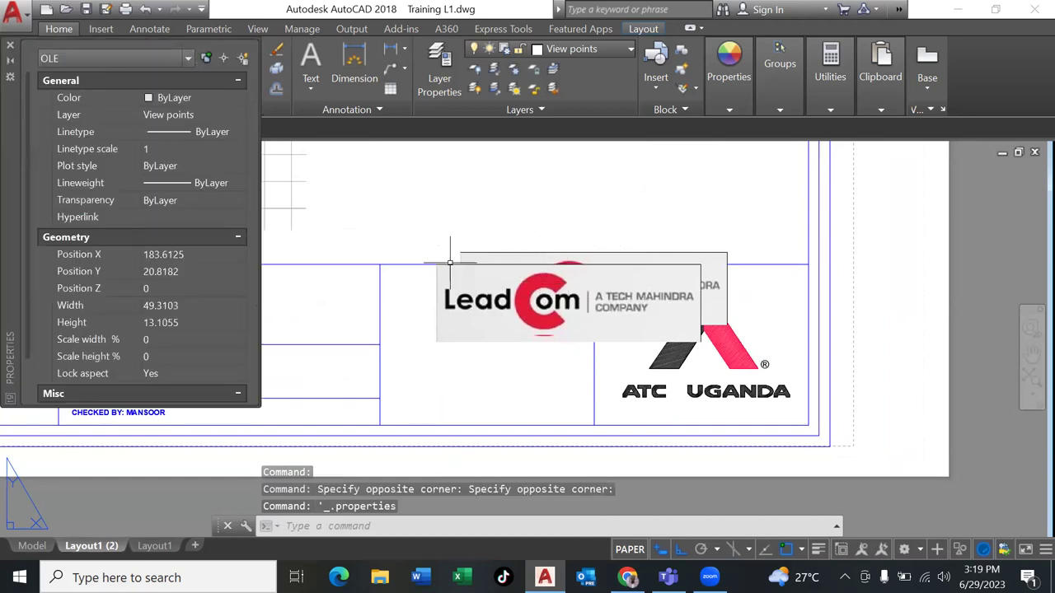
key(Escape)
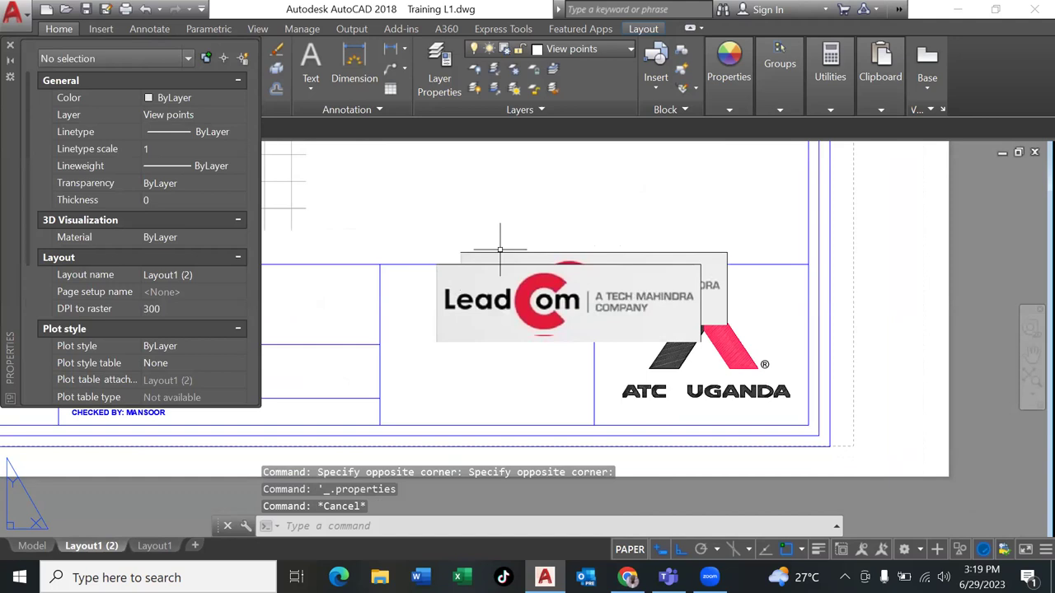
click(496, 254)
key(Escape)
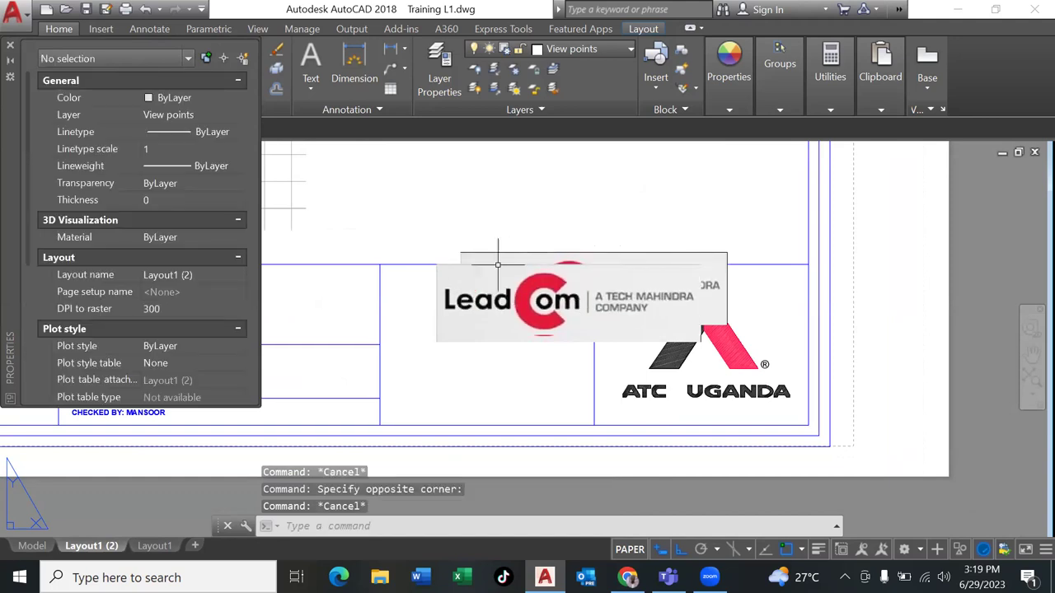
key(Escape)
key(Escape)
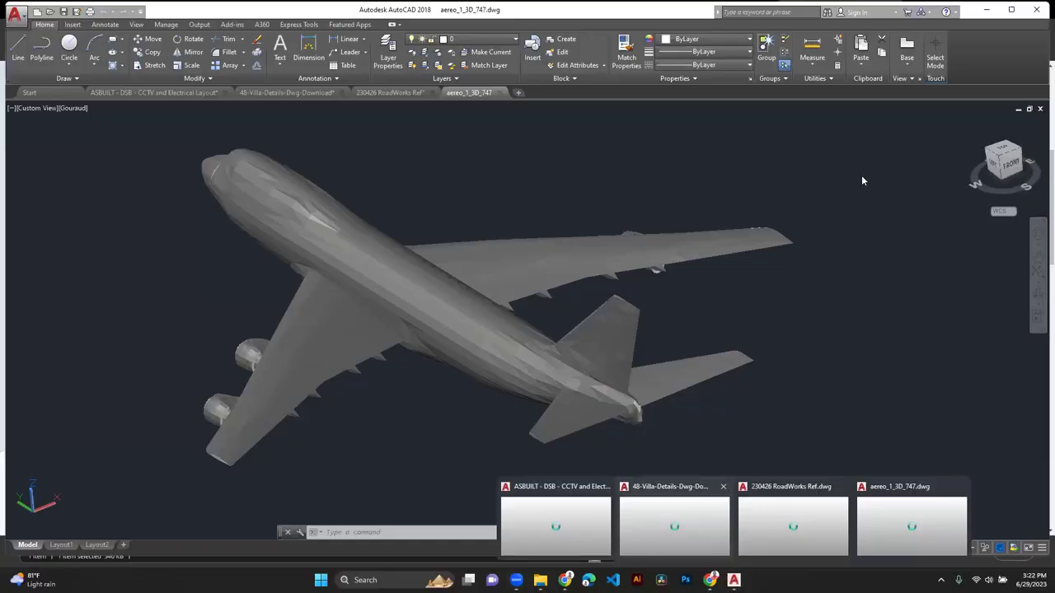
Go to the CCTV and Electrical Layout drawing, then the 48-Villa-Details-Dwg-Download drawing.
click(119, 94)
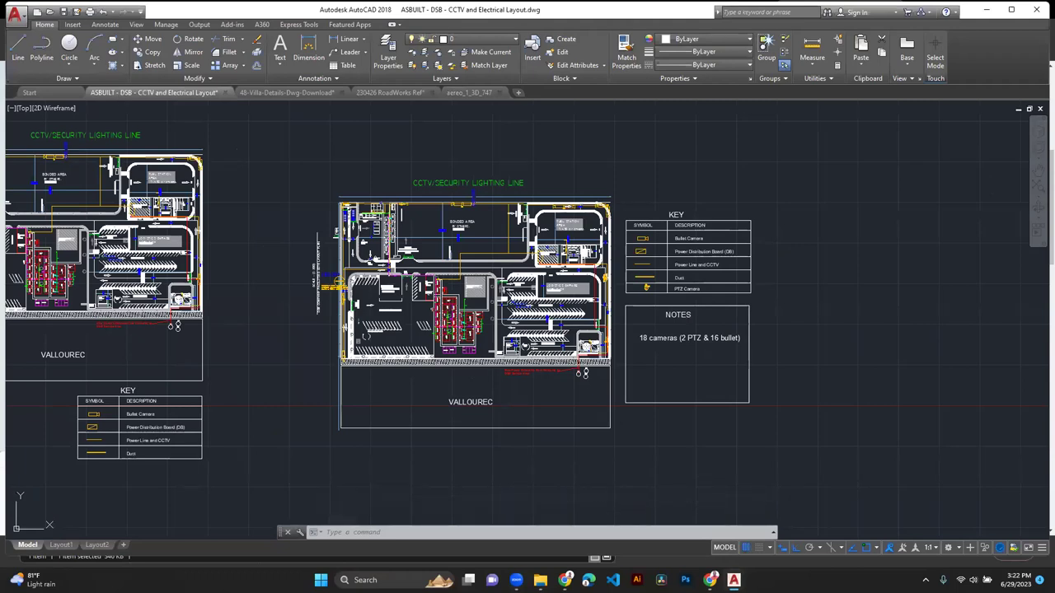
click(288, 92)
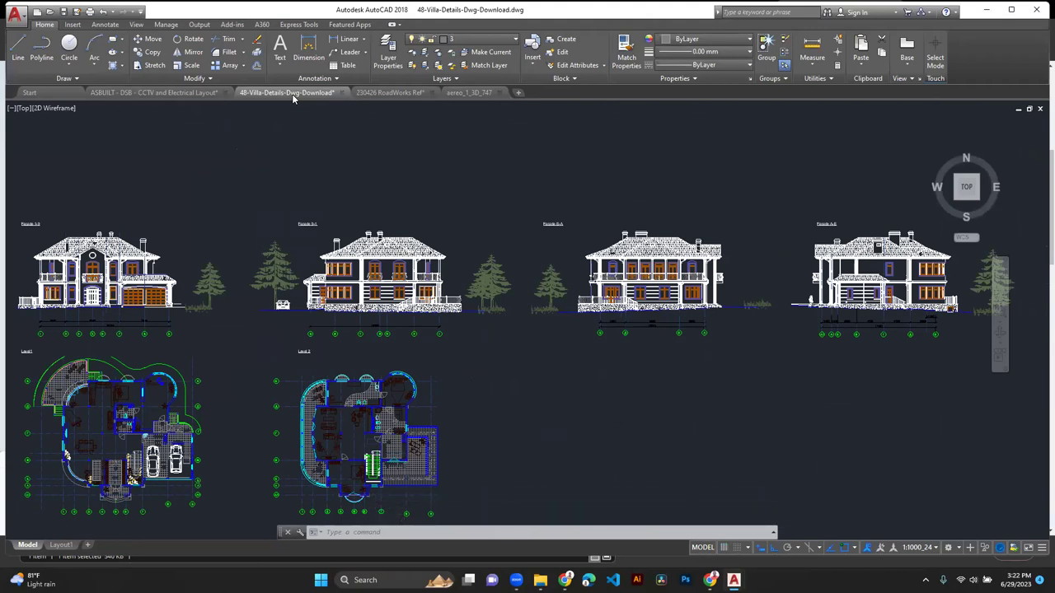
Zoom and pan around the four villa facades and the Level 1 and Level 2 floor plans.
scroll(387, 450, up, 5)
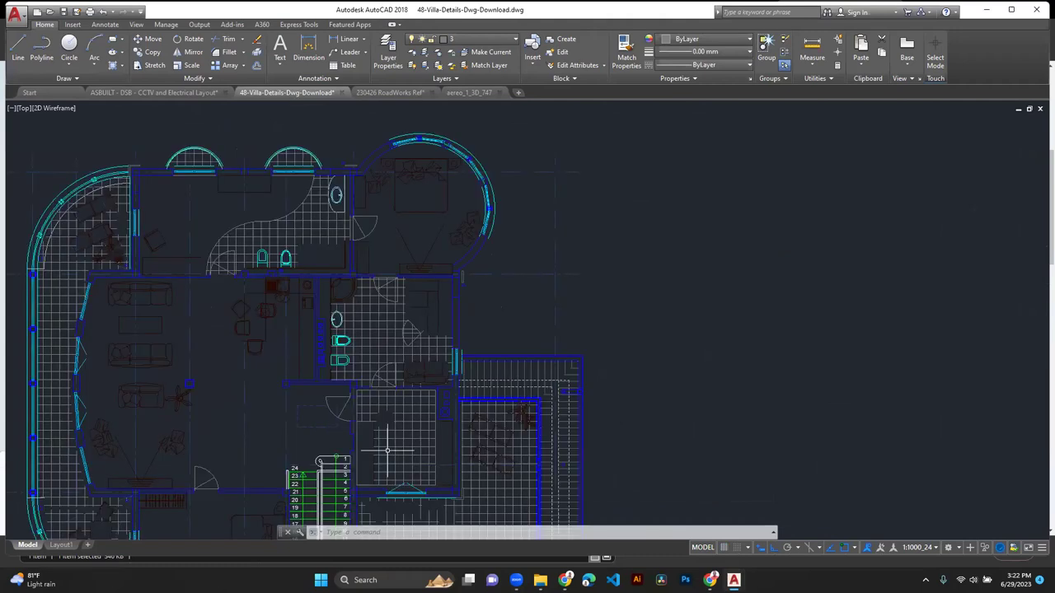
scroll(387, 450, down, 4)
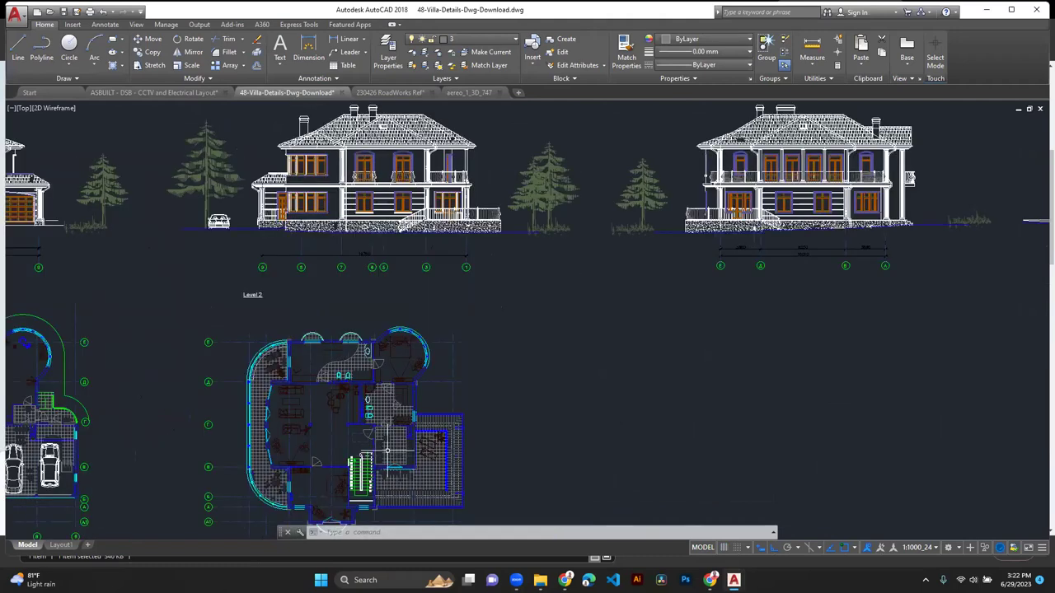
scroll(388, 281, up, 4)
scroll(387, 280, down, 4)
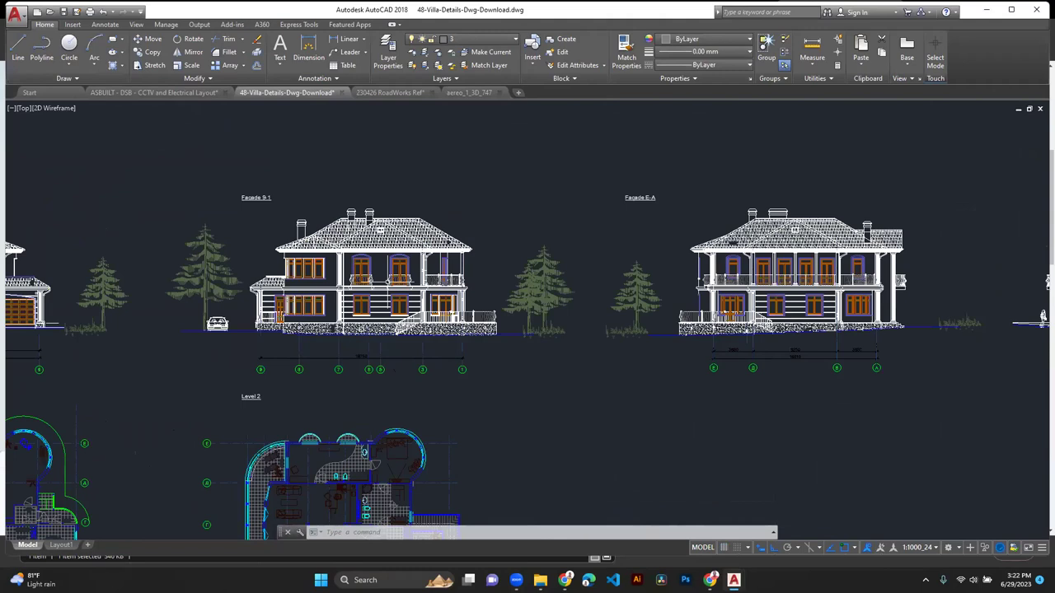
scroll(387, 292, down, 3)
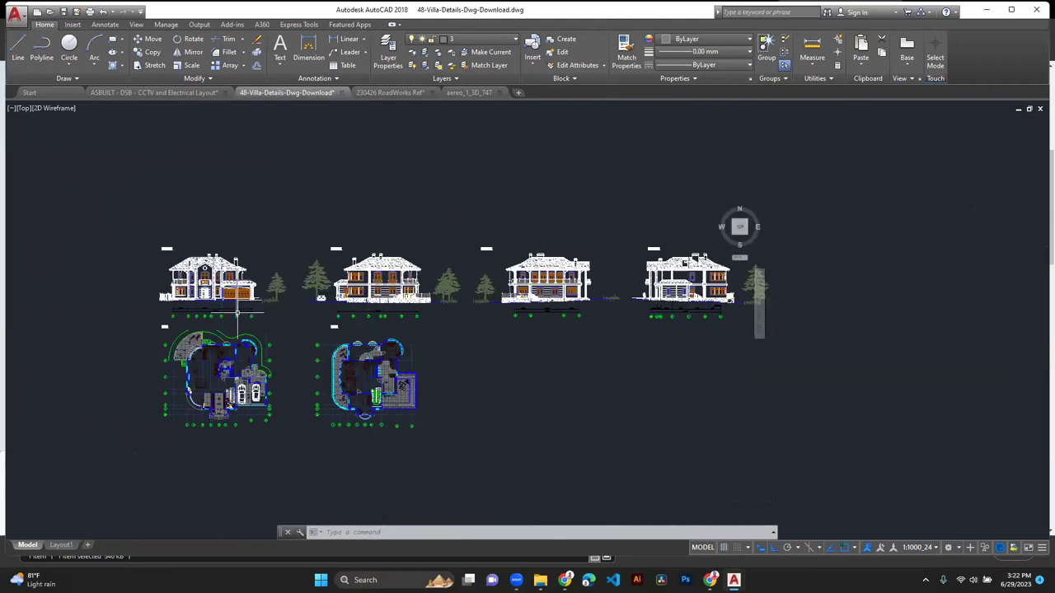
scroll(237, 311, up, 3)
middle_drag(238, 312, 279, 338)
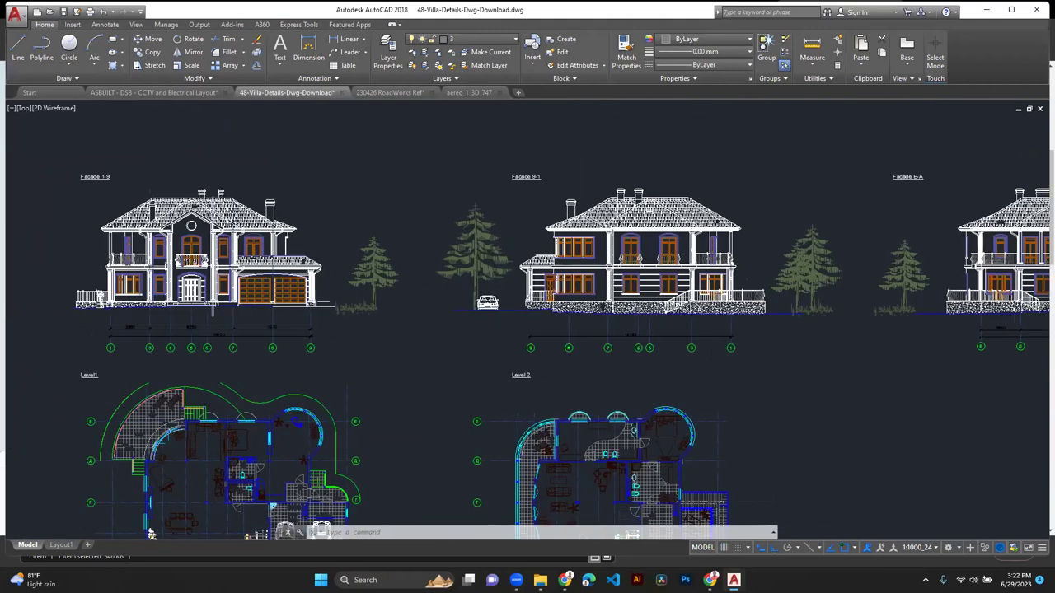
scroll(177, 221, up, 5)
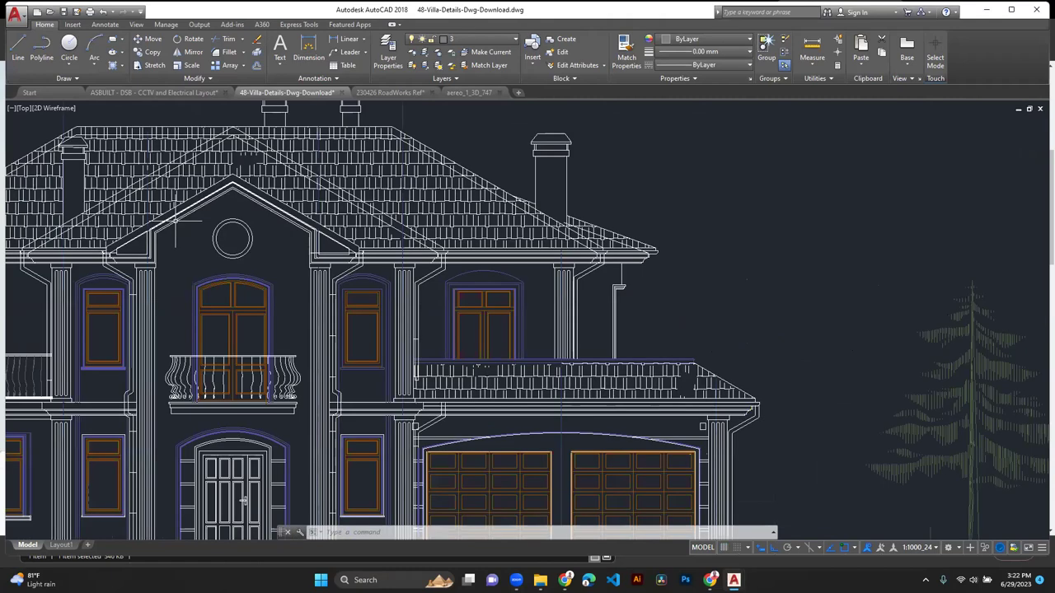
scroll(176, 221, down, 5)
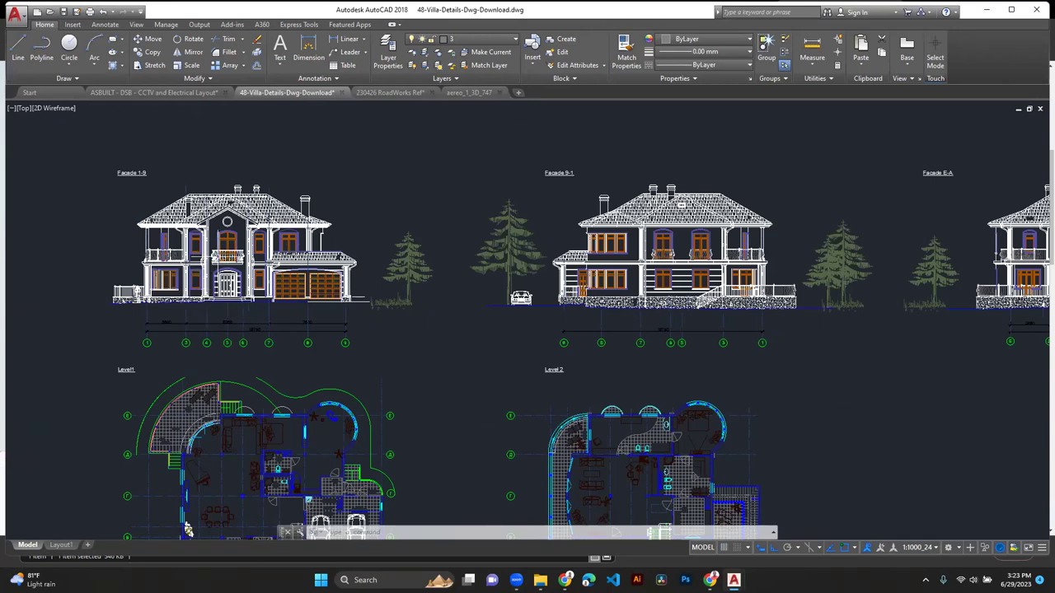
scroll(219, 255, up, 4)
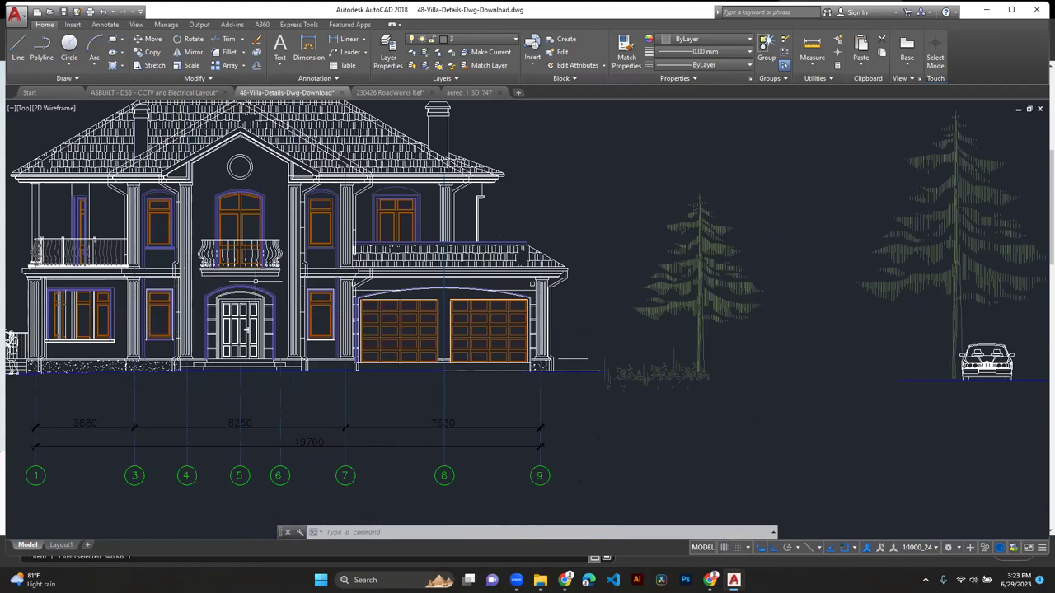
scroll(248, 280, down, 5)
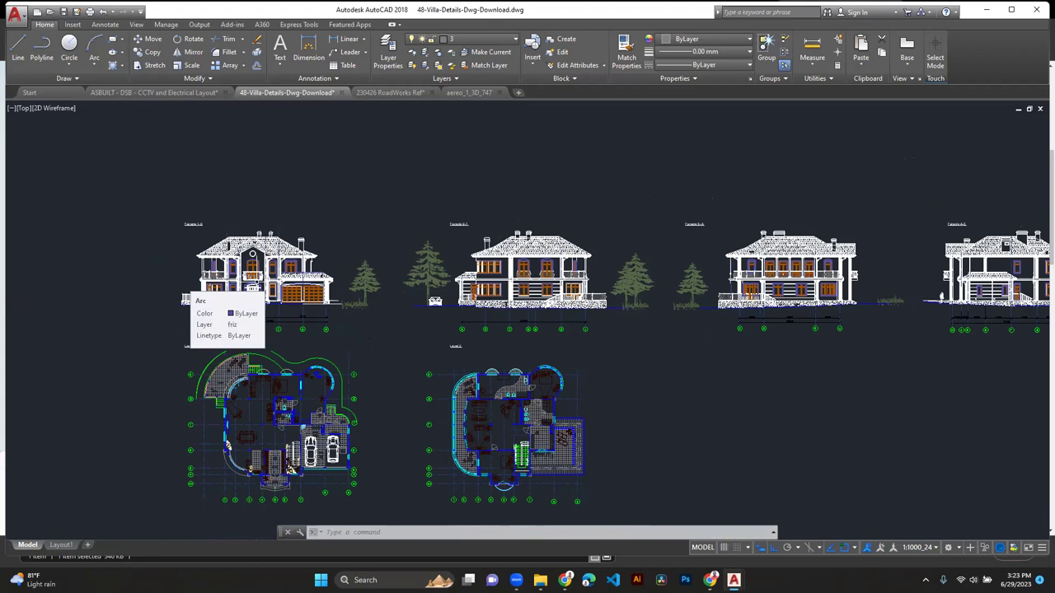
scroll(257, 284, up, 4)
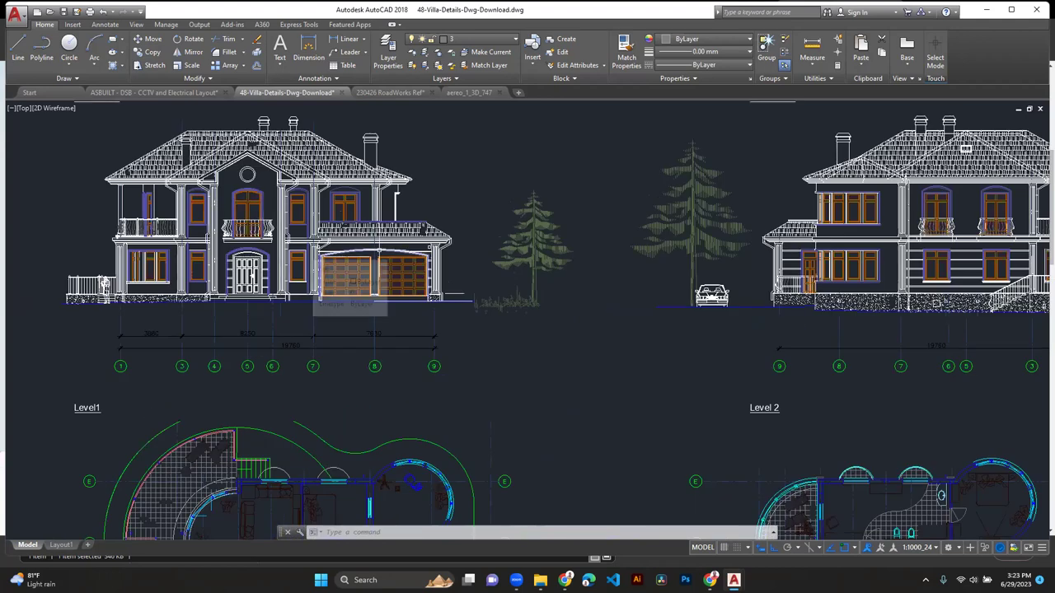
scroll(342, 247, down, 4)
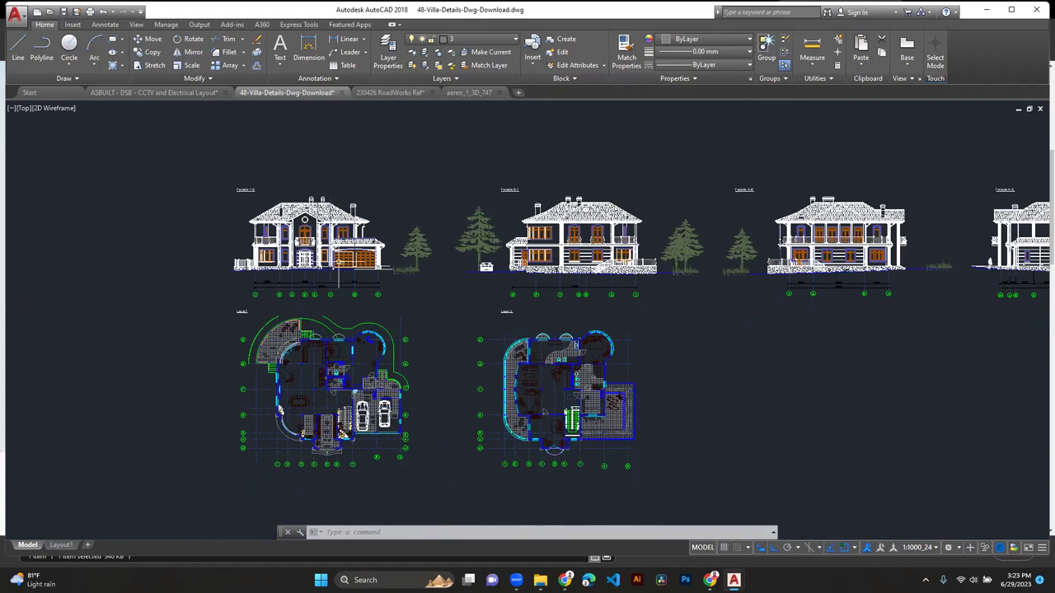
scroll(338, 262, up, 4)
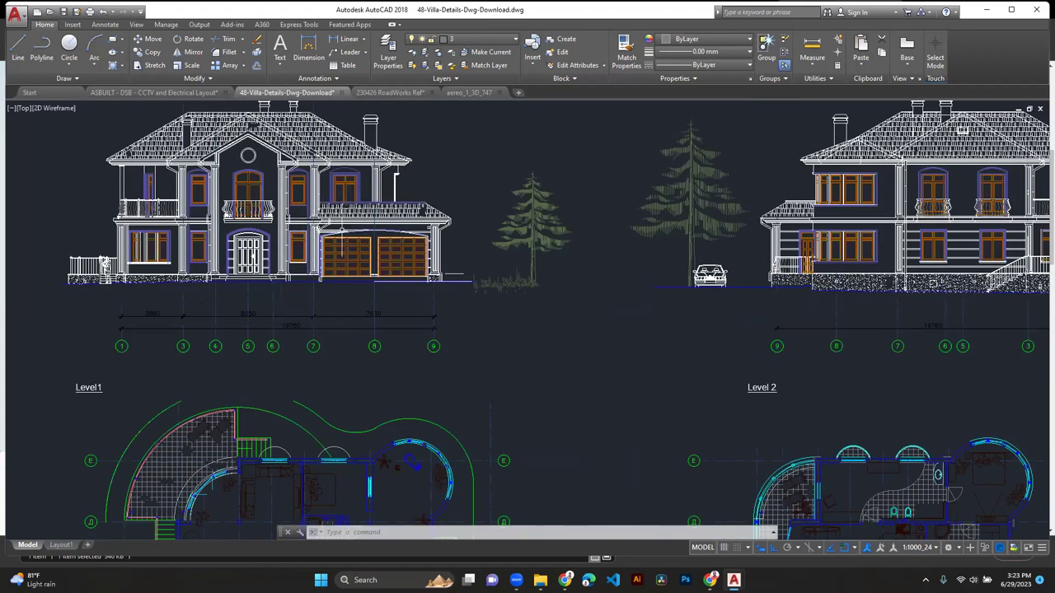
scroll(329, 247, down, 2)
scroll(334, 251, down, 3)
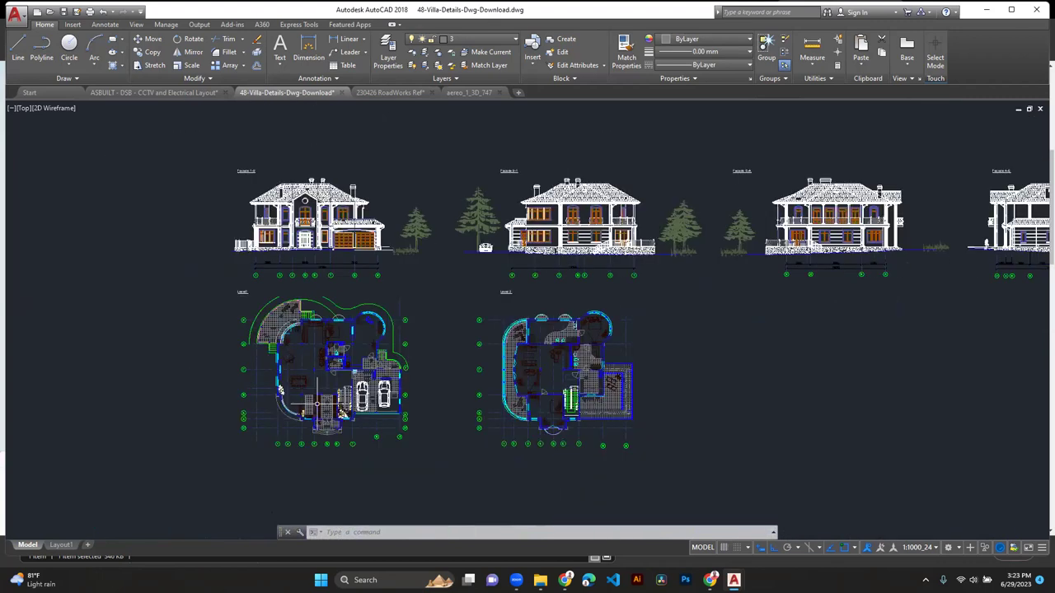
scroll(322, 303, up, 3)
scroll(321, 303, up, 3)
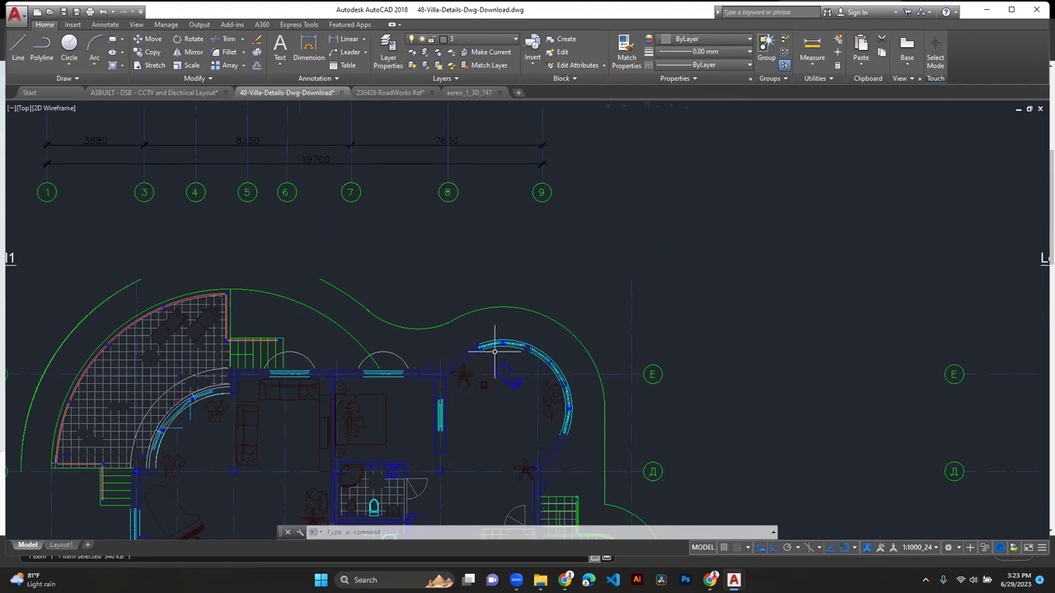
scroll(496, 340, up, 5)
scroll(489, 336, up, 2)
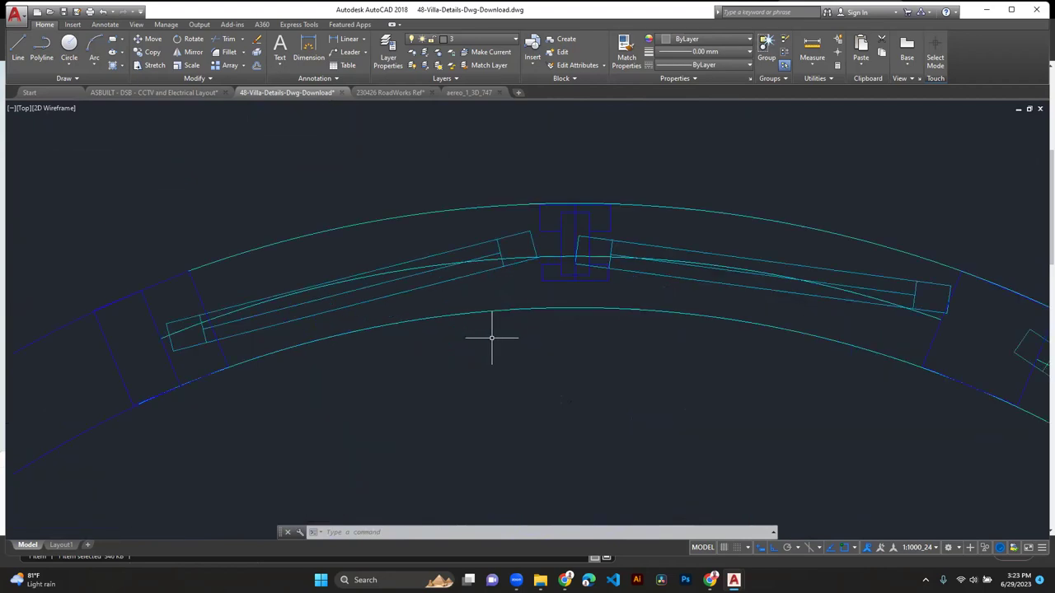
scroll(492, 306, down, 7)
scroll(492, 306, down, 6)
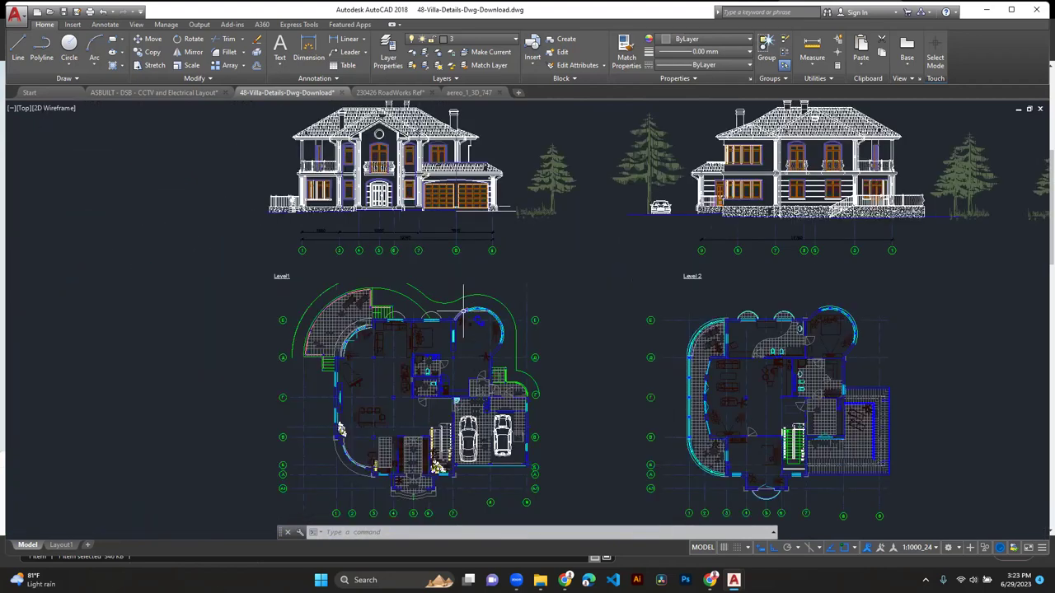
scroll(464, 311, down, 2)
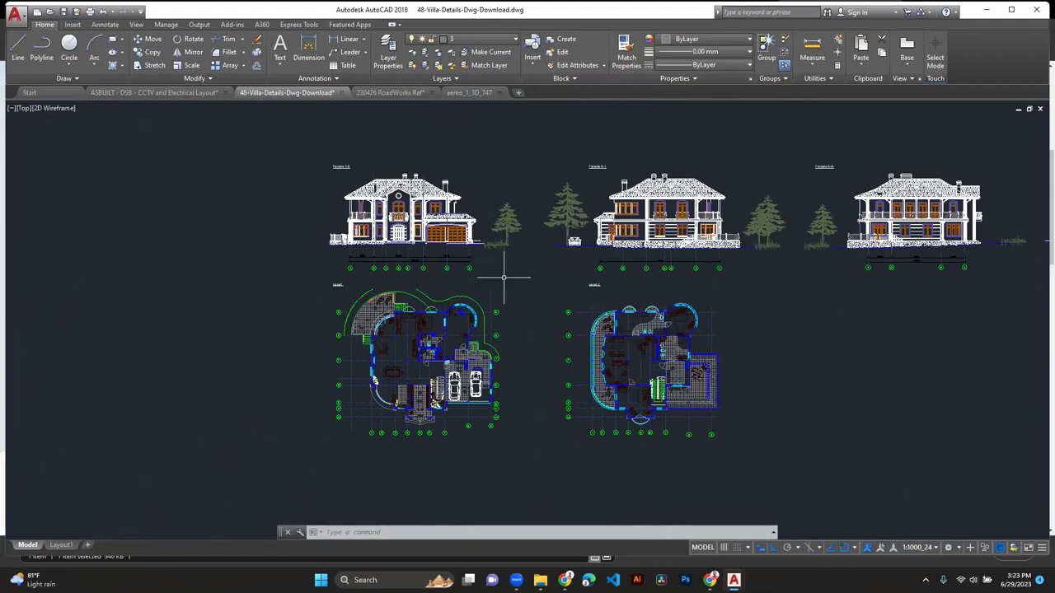
mouse_move(510, 288)
middle_down()
mouse_move(421, 302)
mouse_move(271, 294)
mouse_move(228, 306)
middle_up()
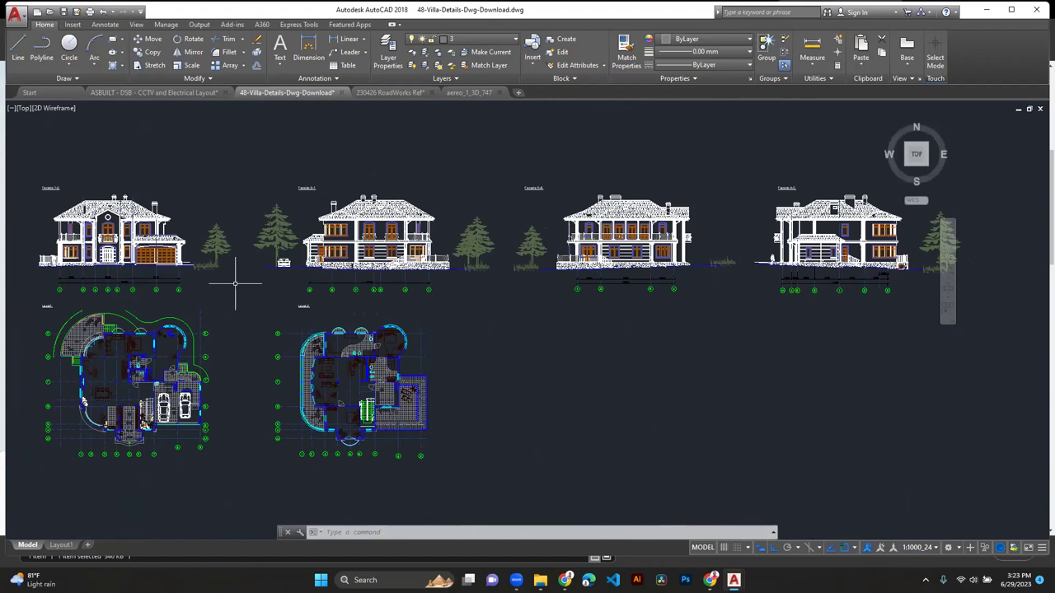
Switch to the 230426 RoadWorks Ref drawing and zoom and pan around the road junction.
click(389, 92)
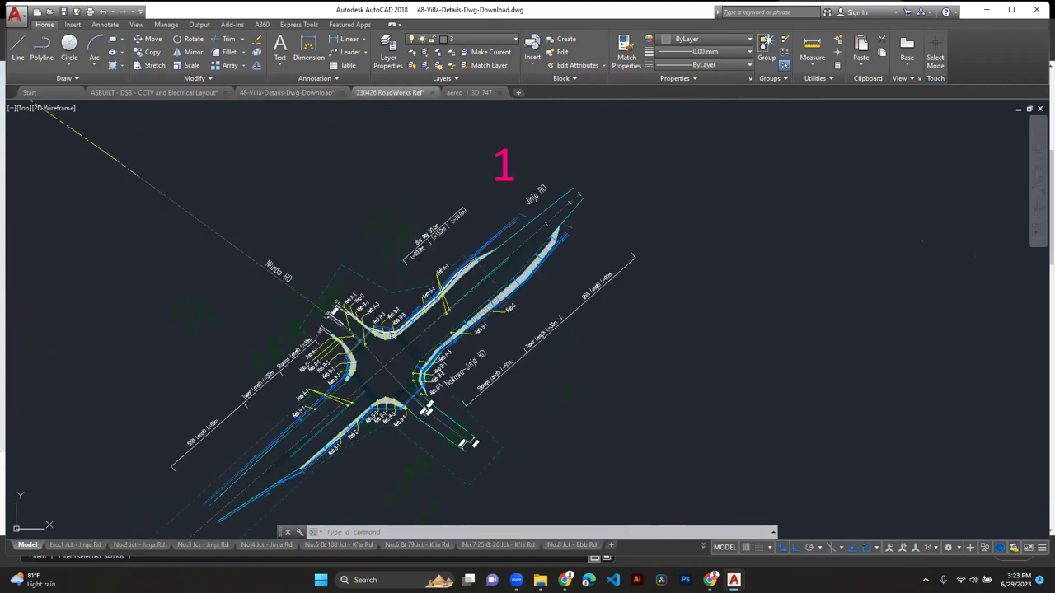
middle_drag(406, 356, 432, 321)
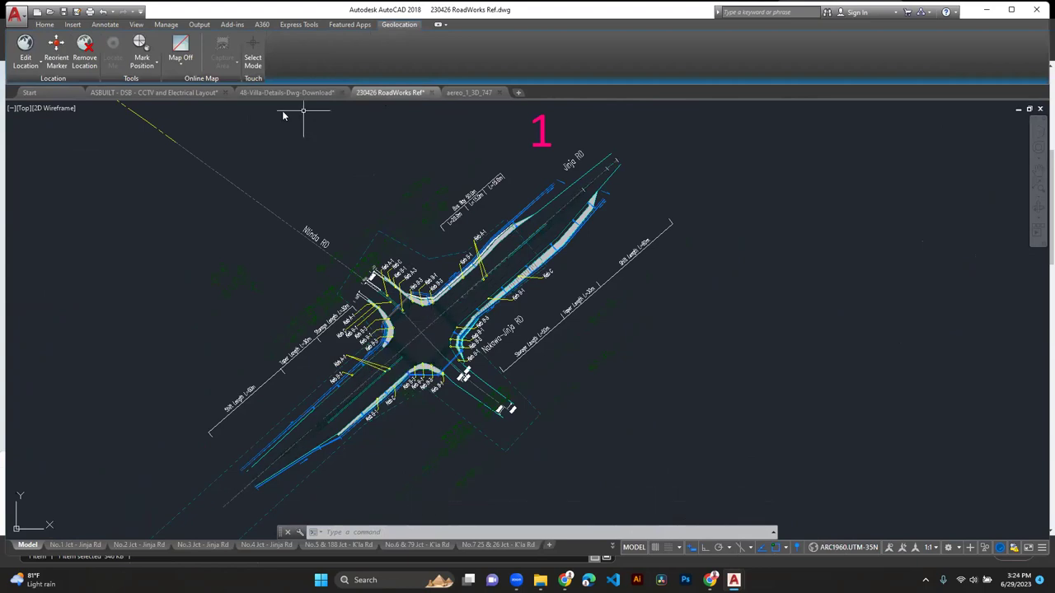
scroll(414, 322, up, 5)
middle_drag(414, 323, 401, 319)
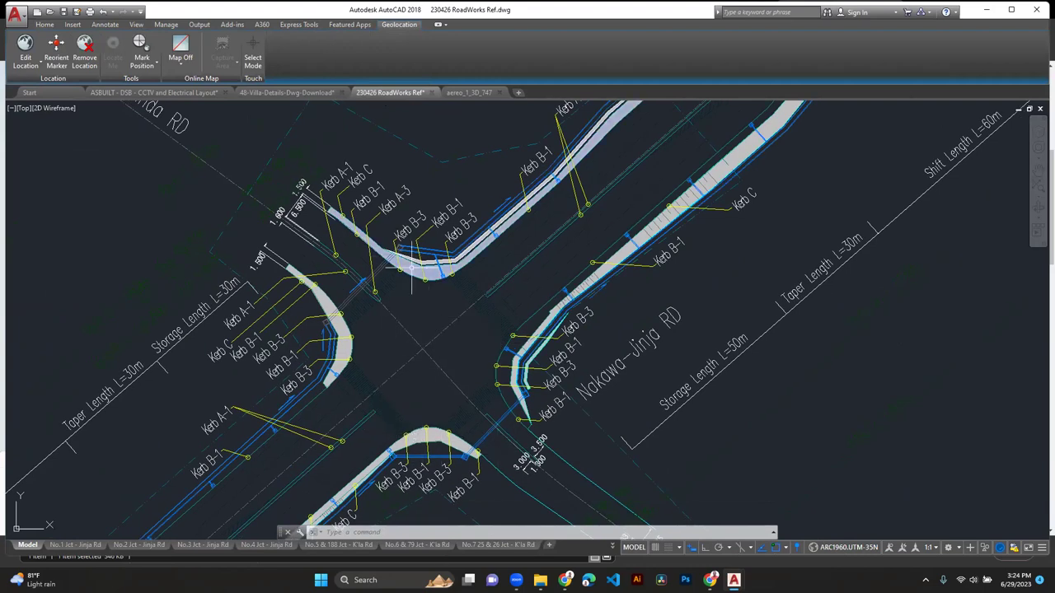
scroll(412, 270, up, 2)
scroll(412, 270, down, 3)
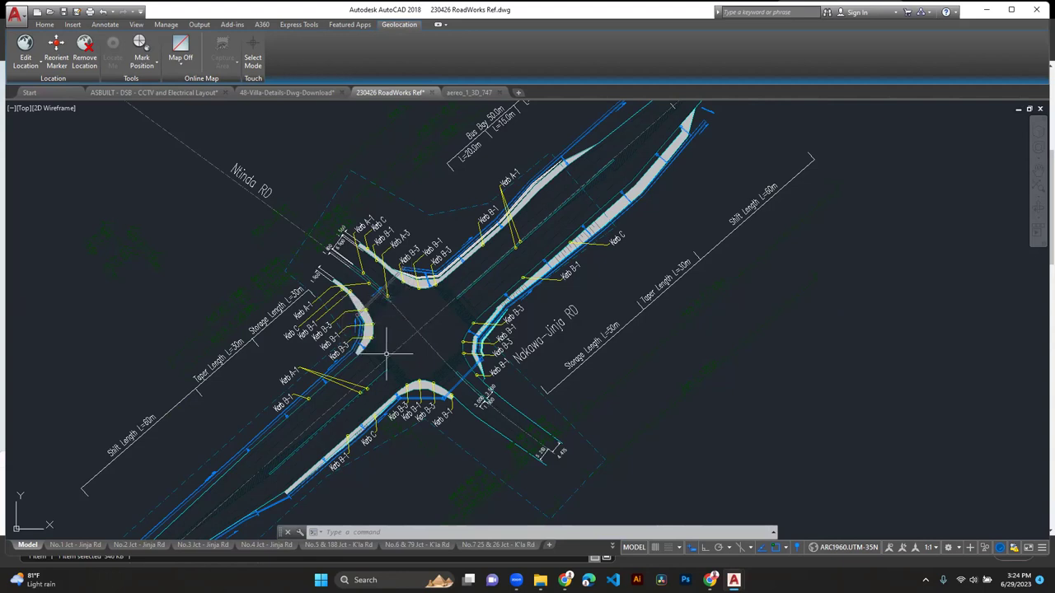
scroll(383, 357, up, 2)
scroll(379, 354, up, 1)
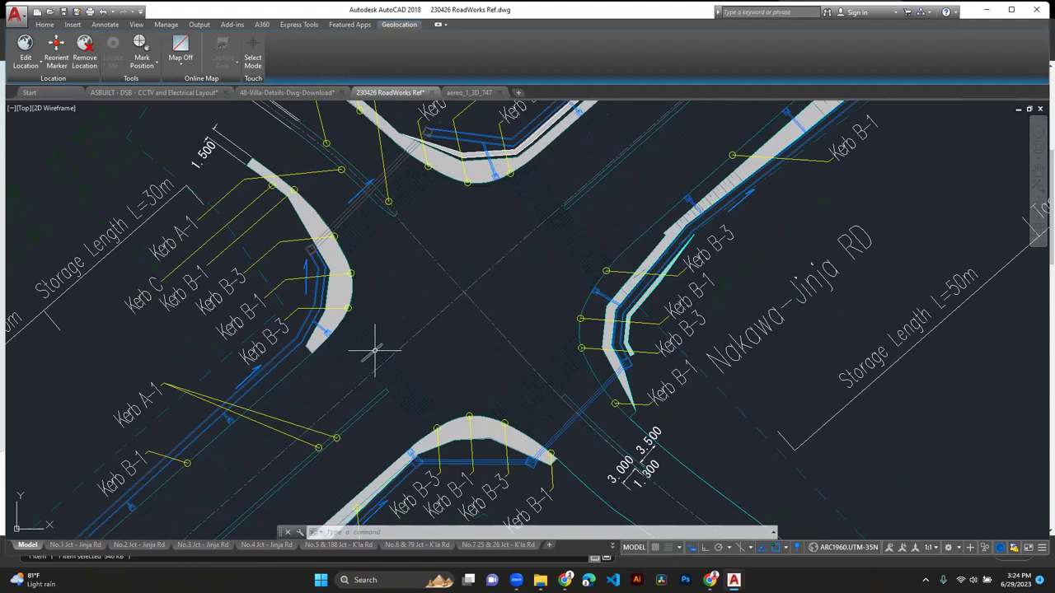
scroll(375, 350, down, 6)
scroll(491, 319, up, 5)
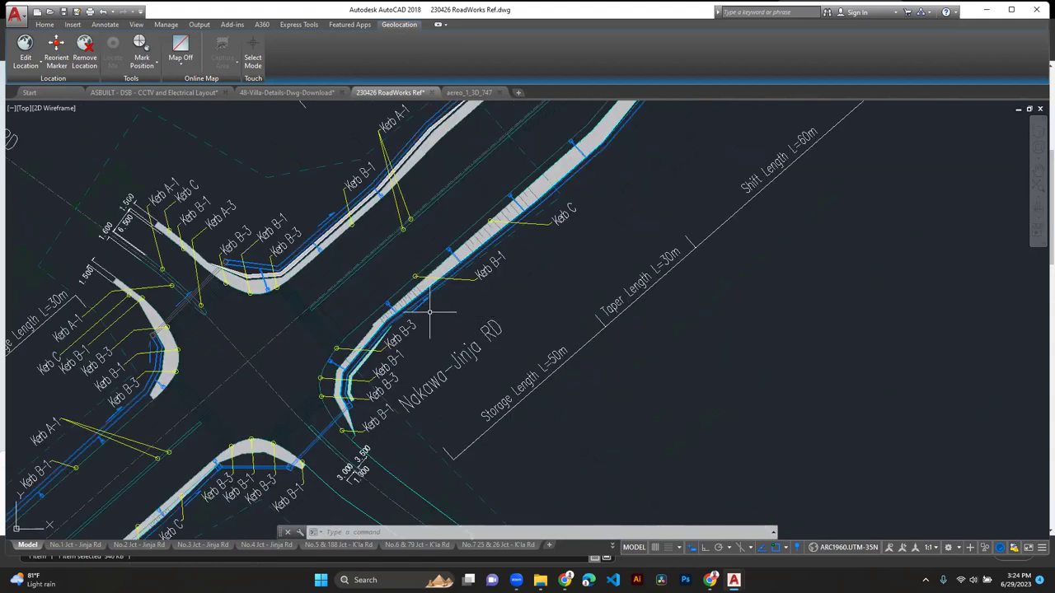
scroll(351, 265, down, 4)
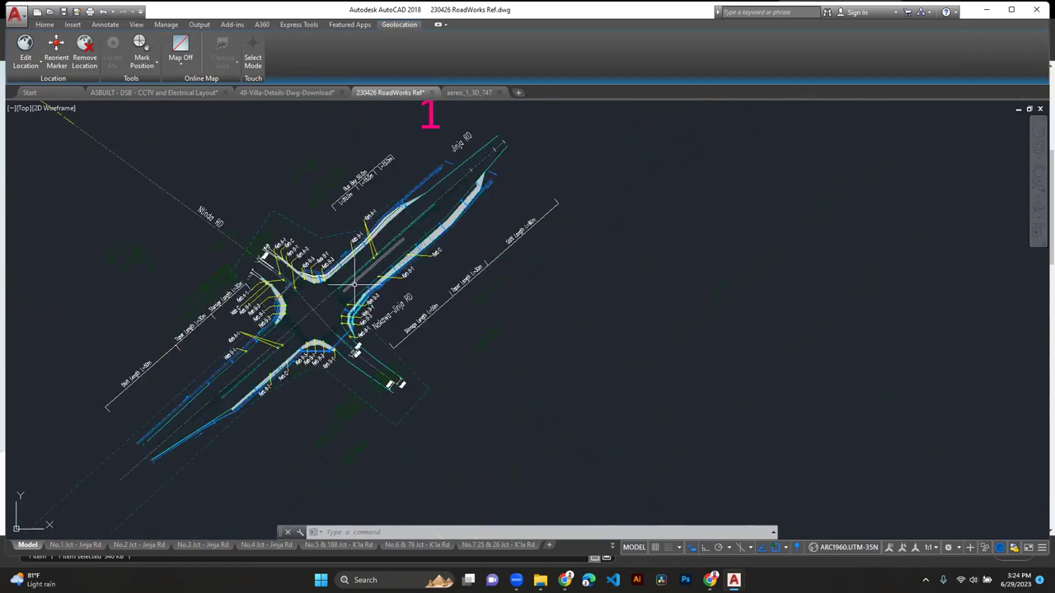
scroll(184, 421, up, 2)
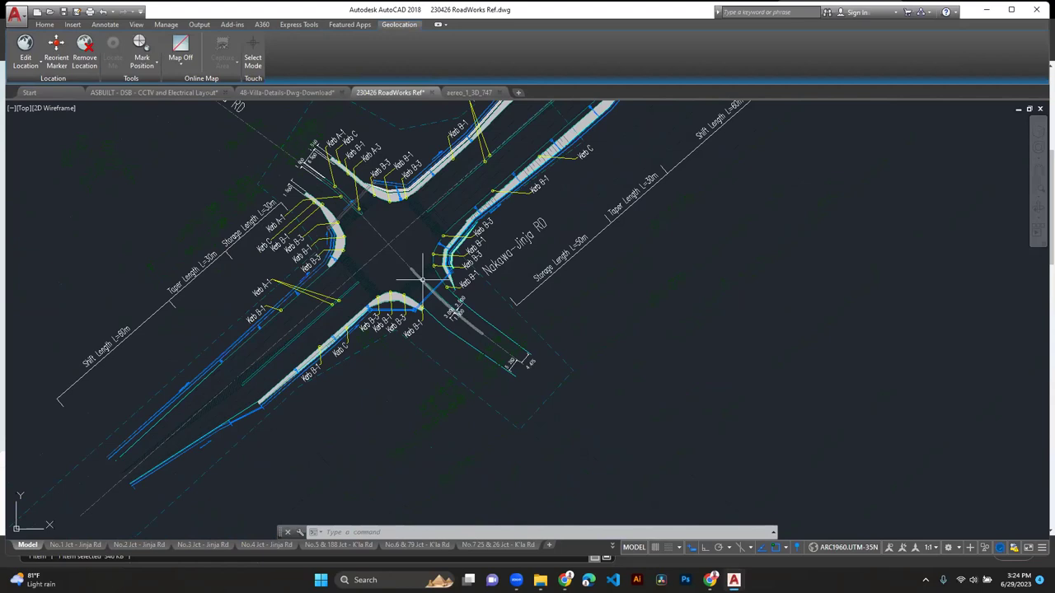
scroll(422, 280, up, 2)
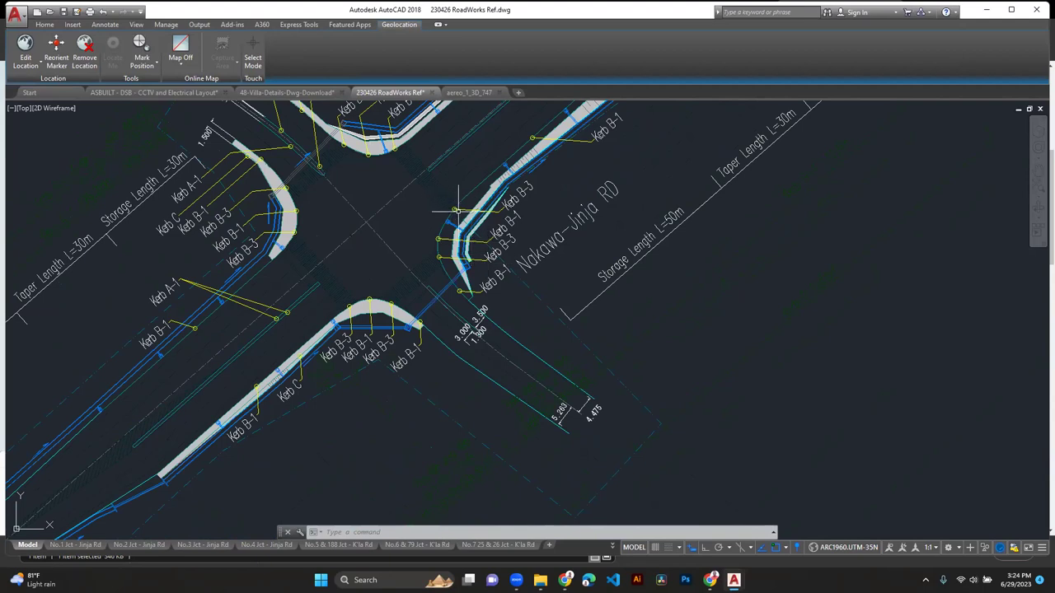
scroll(452, 207, up, 2)
scroll(453, 209, up, 2)
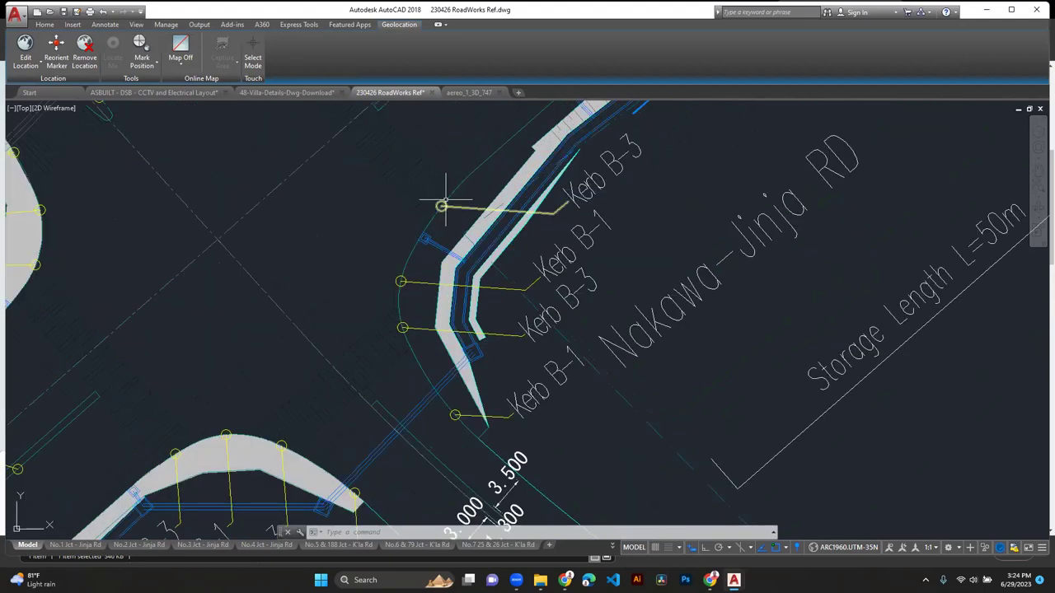
Inspect the Nakawa-Jinja kerb labels, then switch to the ASBUILT - DSB - CCTV and Electrical Layout drawing.
middle_drag(442, 200, 450, 261)
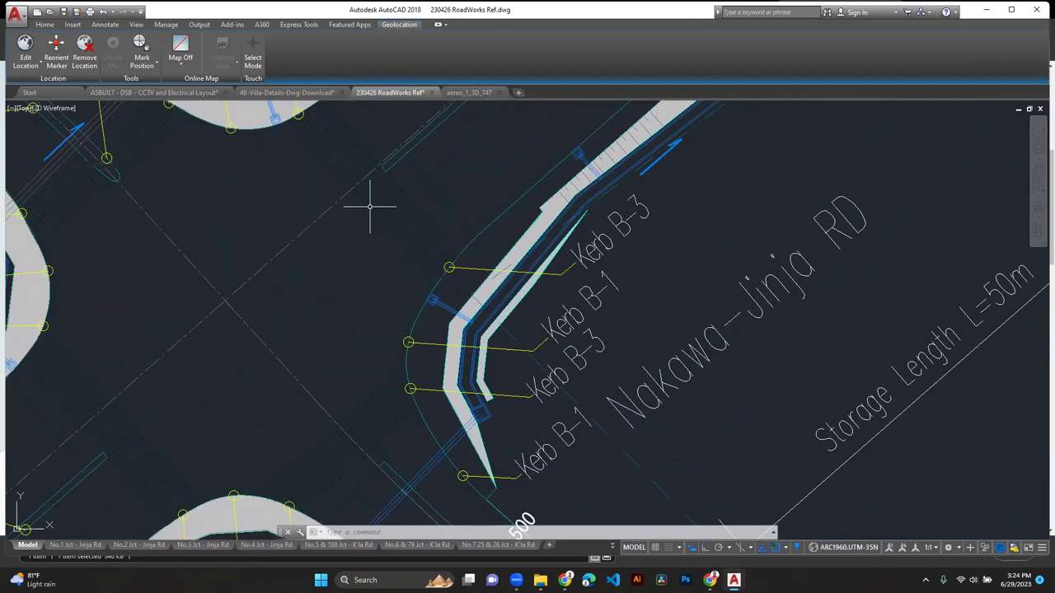
scroll(431, 294, up, 4)
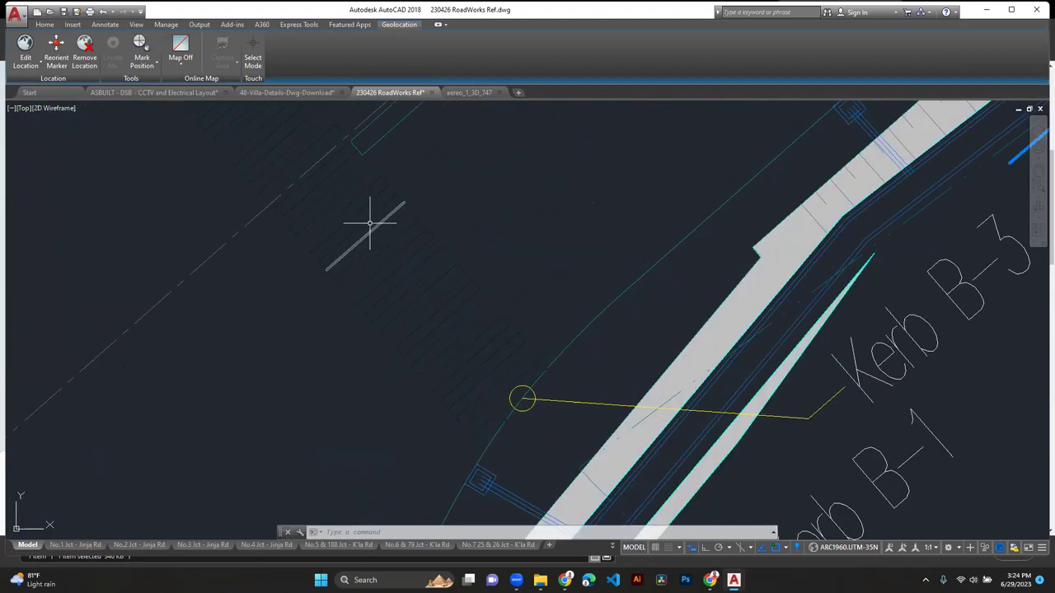
scroll(461, 370, down, 4)
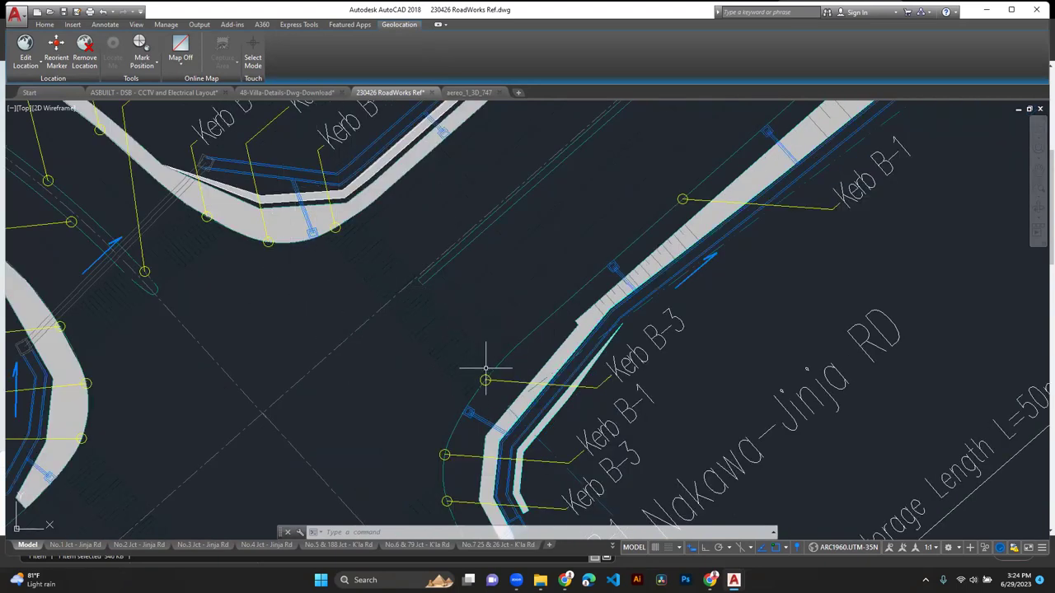
scroll(485, 369, down, 3)
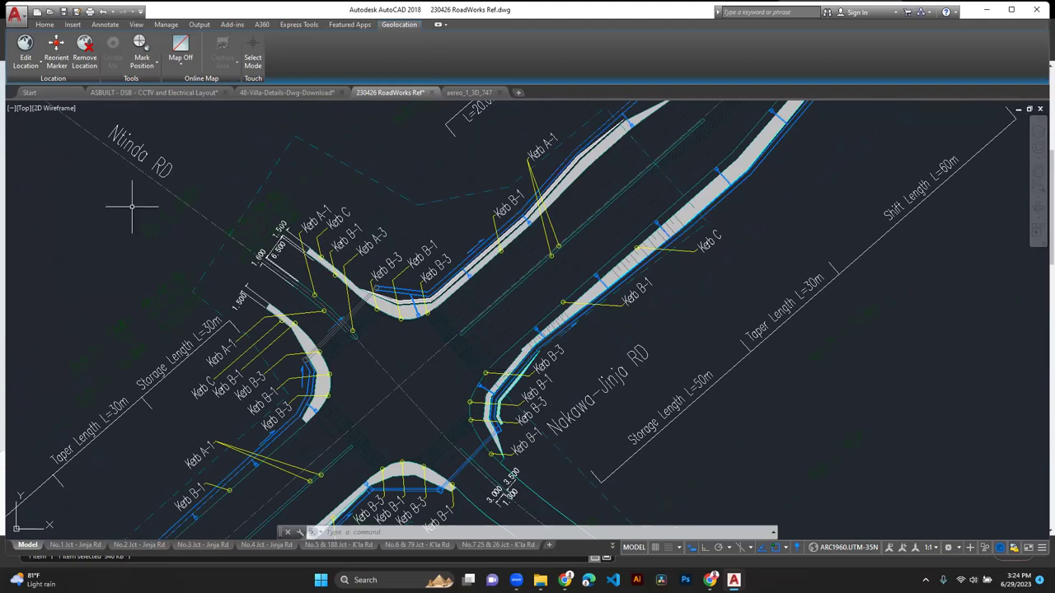
click(168, 94)
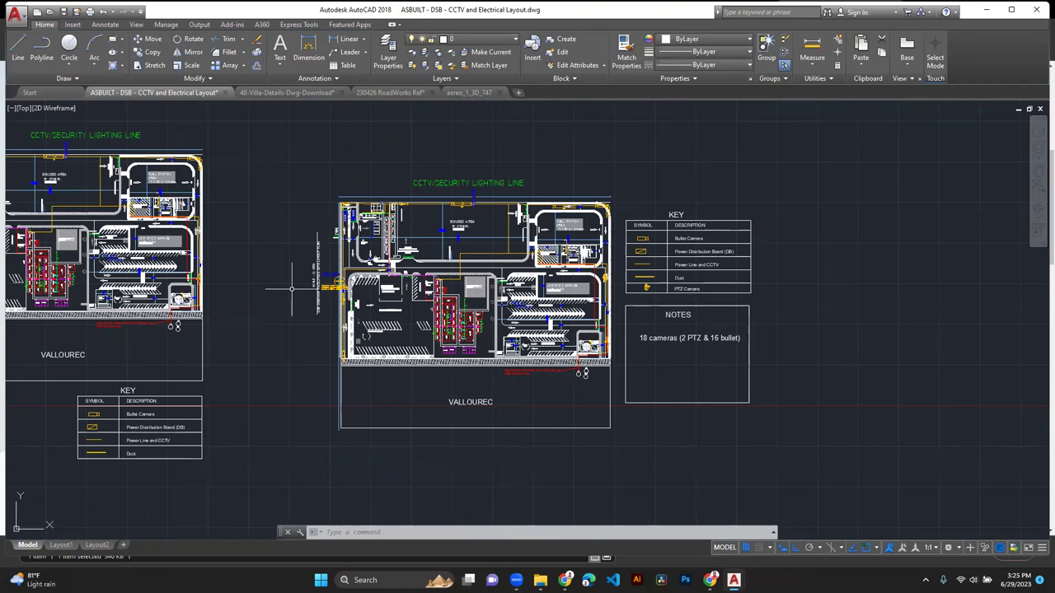
scroll(464, 311, up, 2)
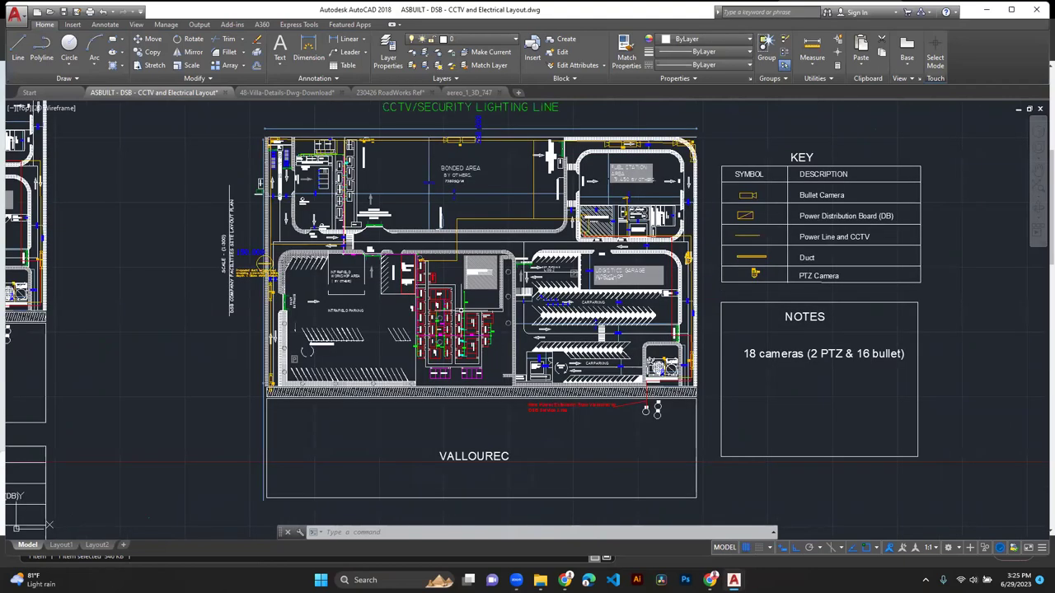
scroll(458, 314, up, 2)
scroll(458, 312, up, 3)
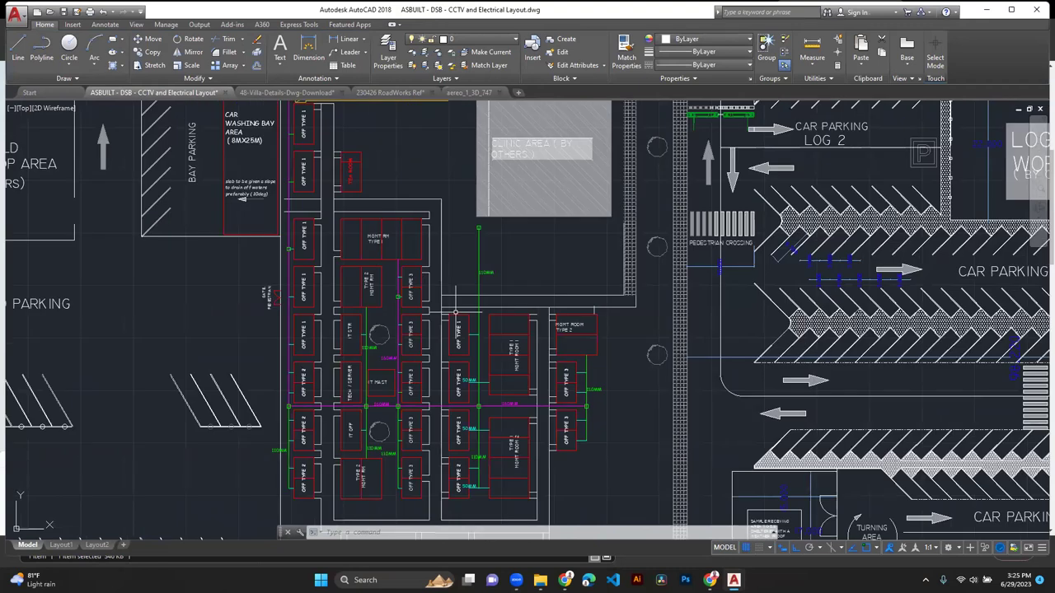
scroll(455, 313, down, 3)
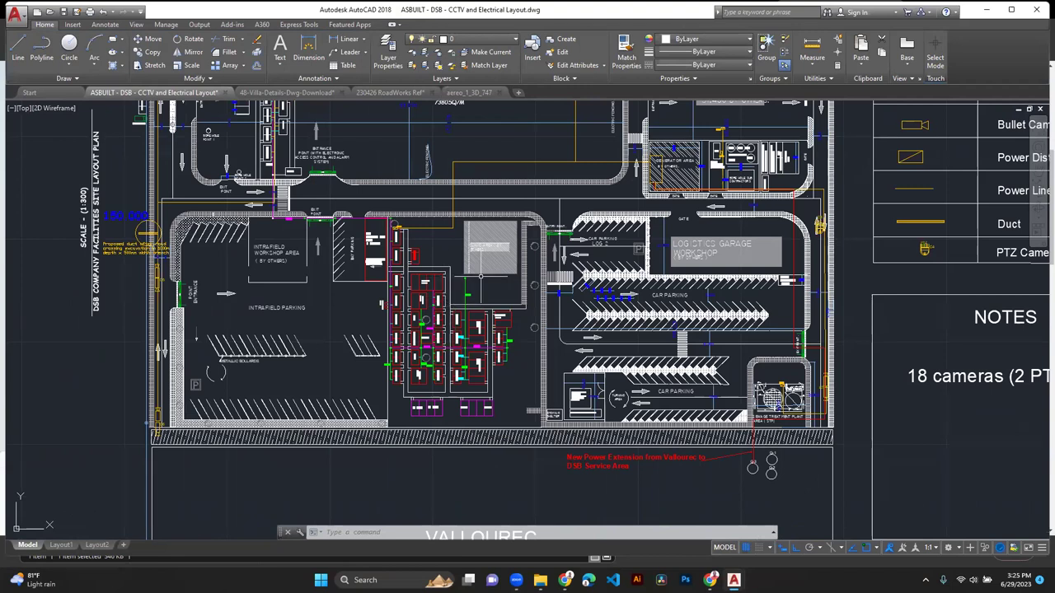
middle_drag(480, 277, 459, 398)
scroll(461, 198, up, 2)
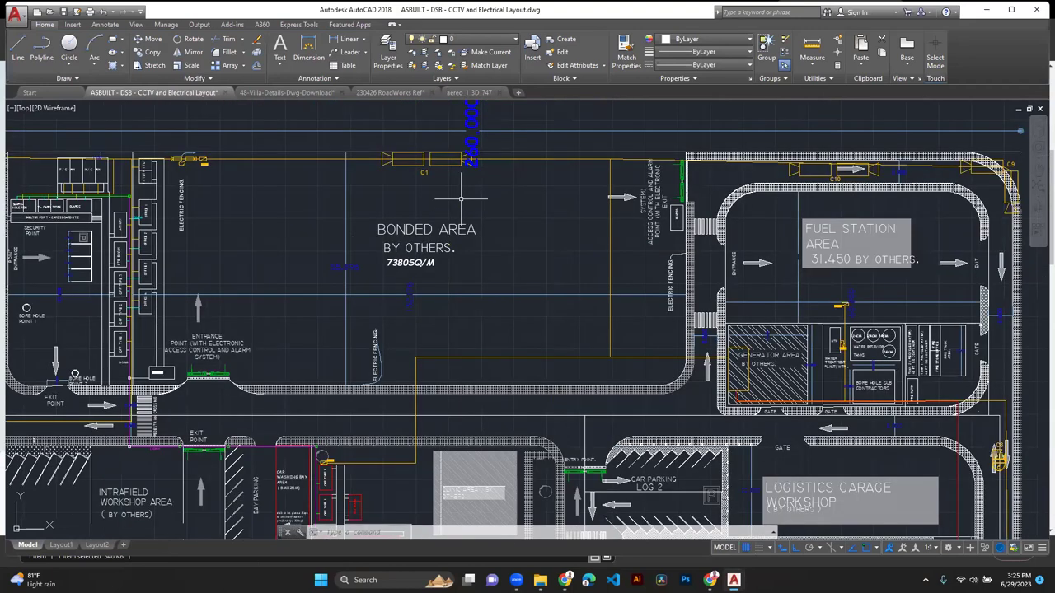
mouse_move(506, 170)
middle_down()
mouse_move(487, 184)
mouse_move(357, 196)
middle_up()
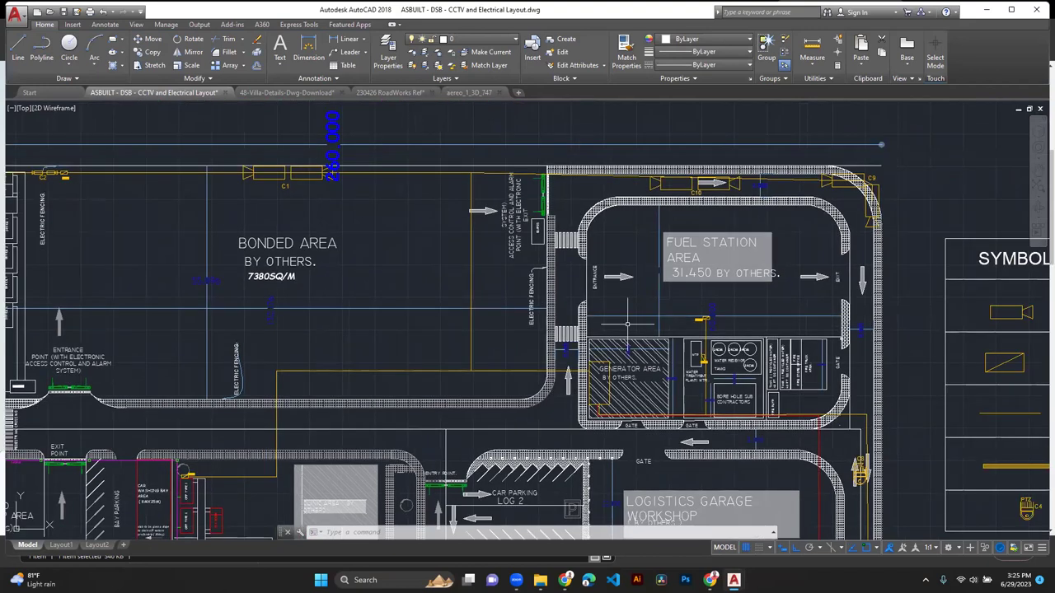
scroll(618, 322, down, 2)
middle_drag(618, 322, 535, 270)
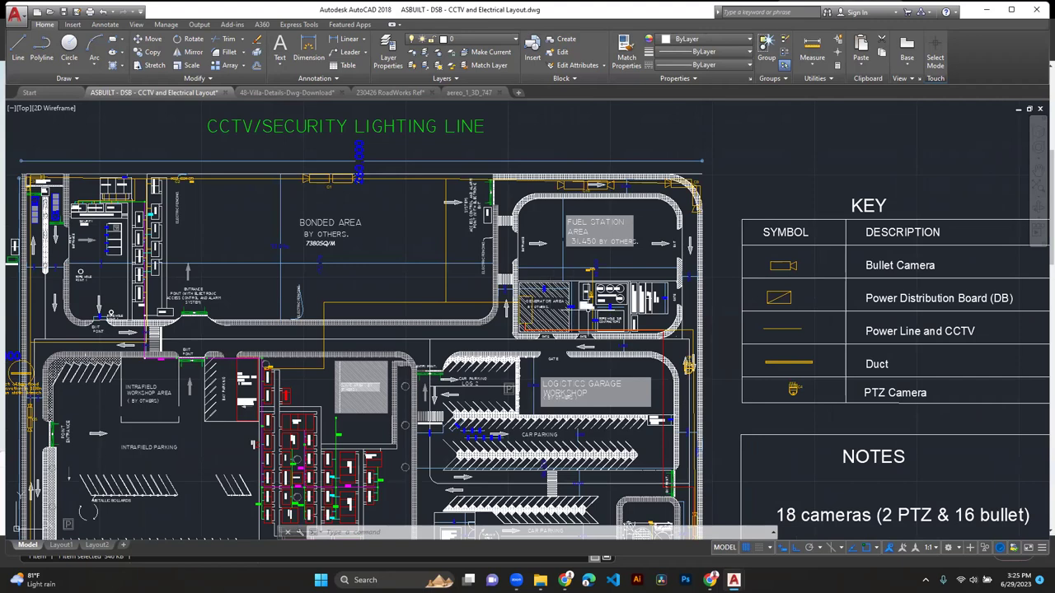
scroll(590, 300, up, 5)
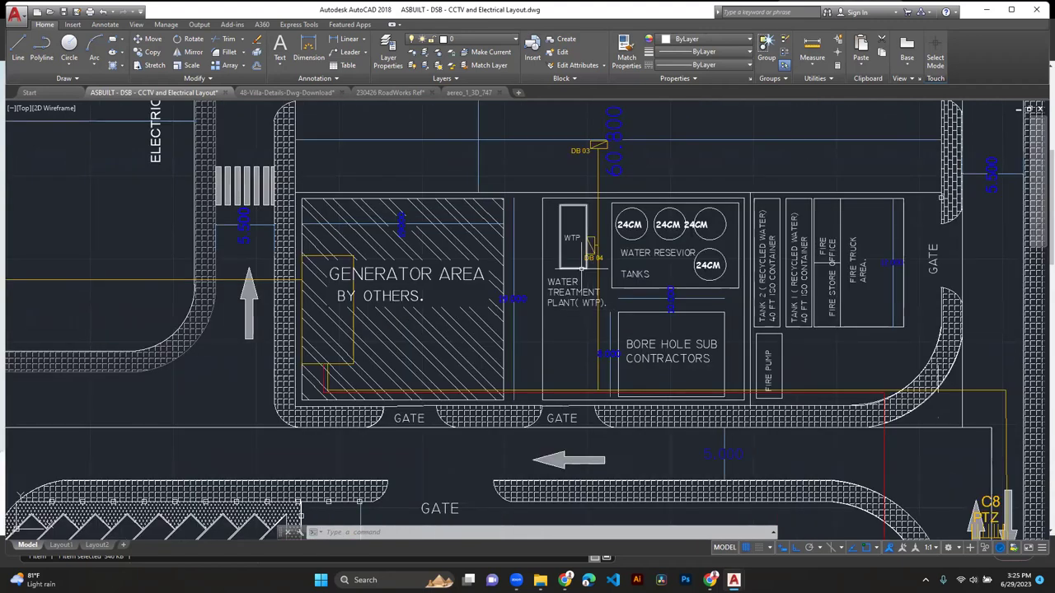
scroll(546, 272, down, 2)
scroll(542, 275, down, 2)
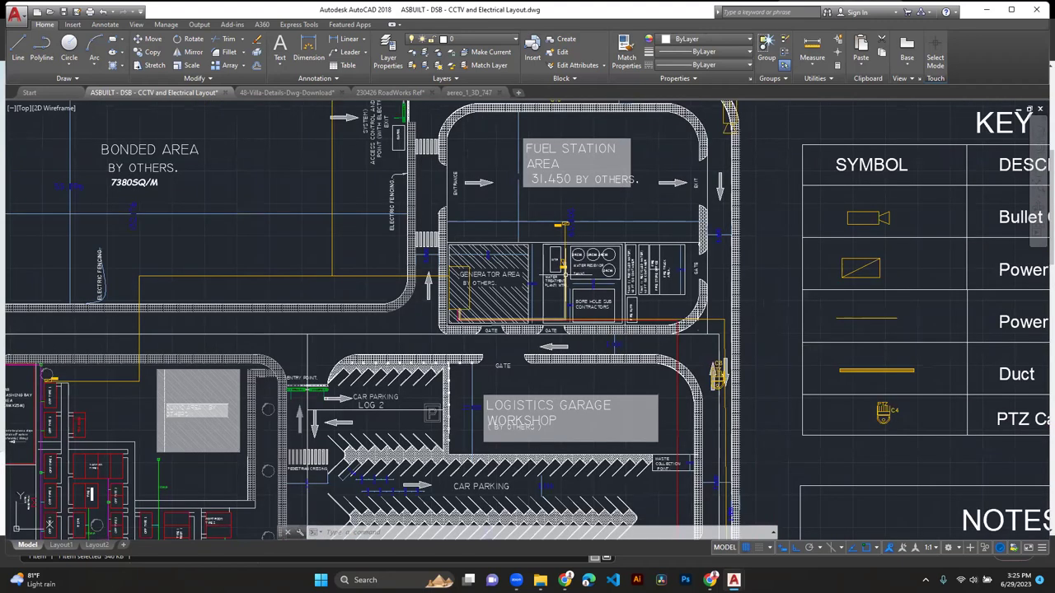
scroll(544, 277, down, 4)
middle_drag(544, 278, 510, 251)
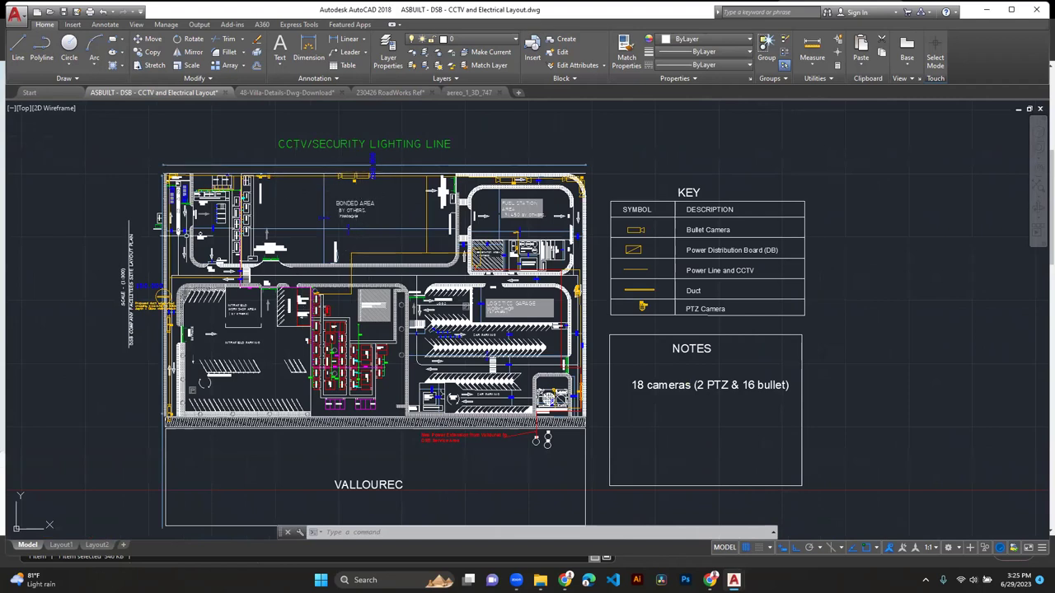
Zoom and pan to show the CCTV site plan, the full KEY table and the NOTES box.
scroll(141, 281, up, 2)
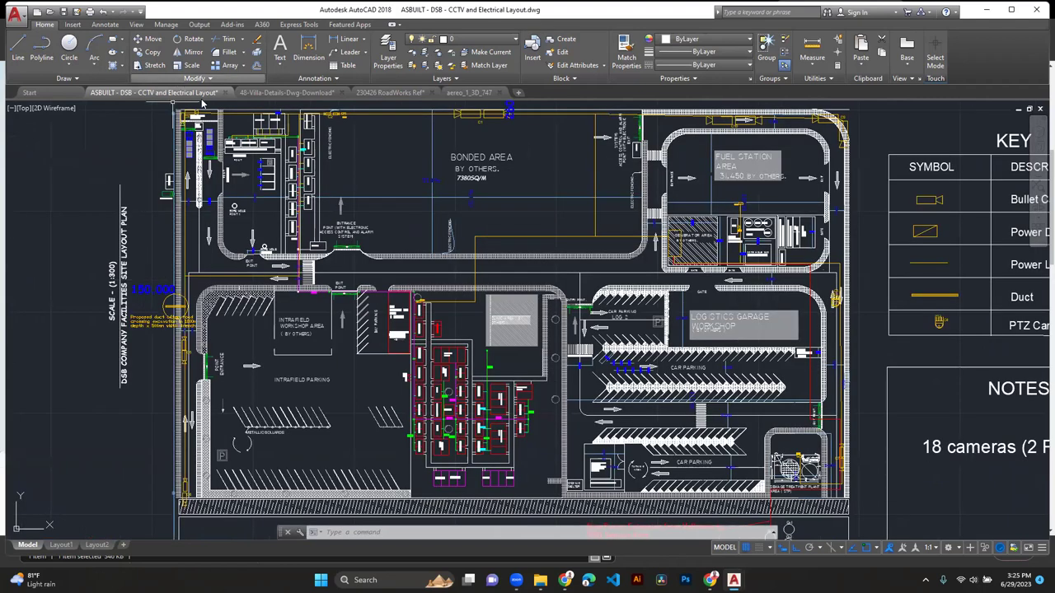
mouse_move(320, 143)
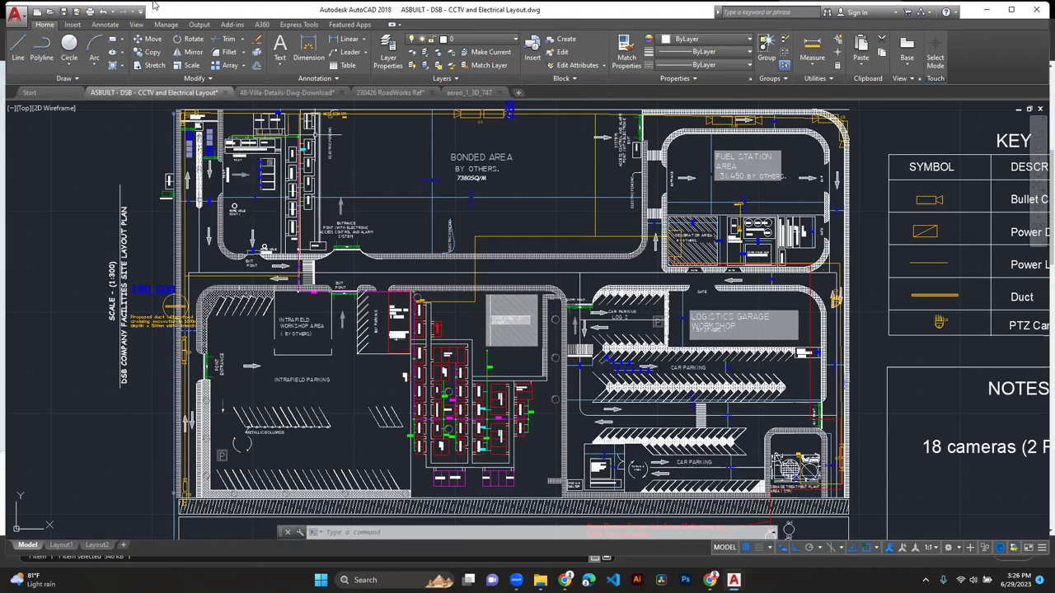
scroll(243, 300, up, 4)
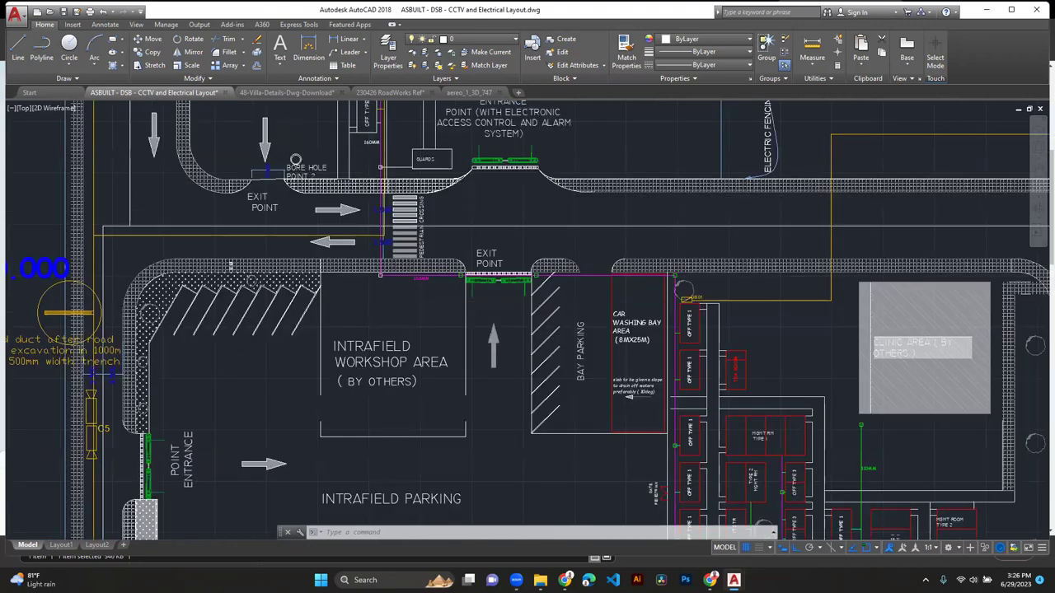
scroll(256, 297, down, 5)
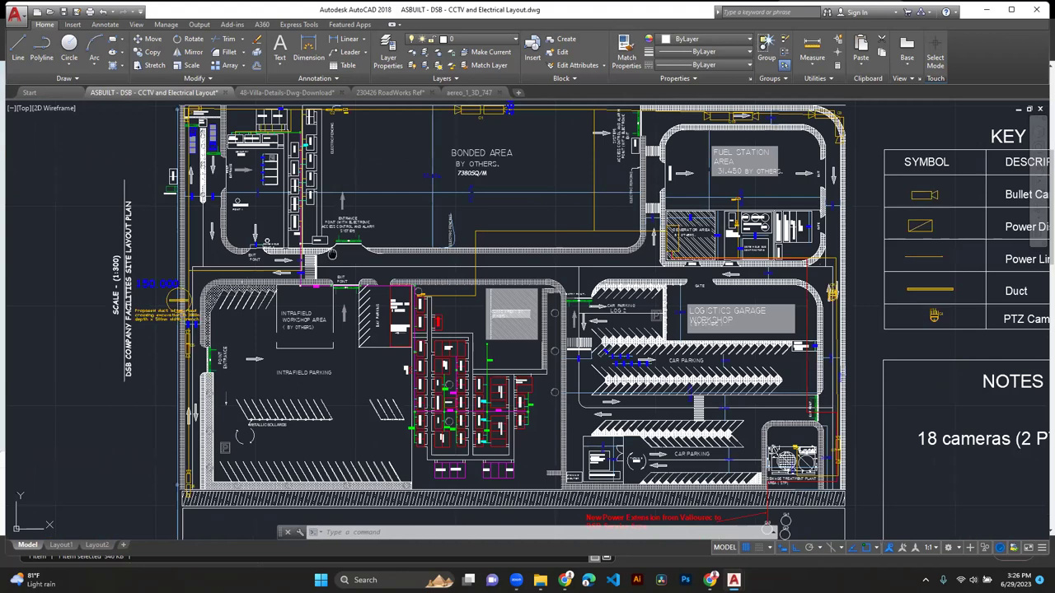
middle_drag(330, 255, 213, 290)
mouse_move(771, 313)
middle_down()
mouse_move(693, 308)
mouse_move(625, 258)
middle_up()
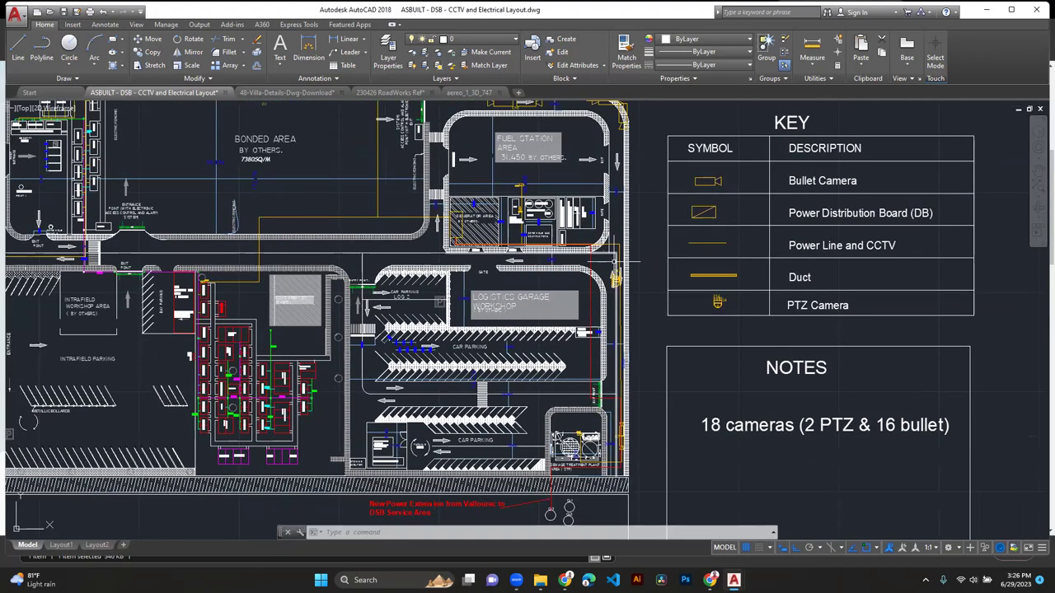
middle_drag(554, 436, 515, 383)
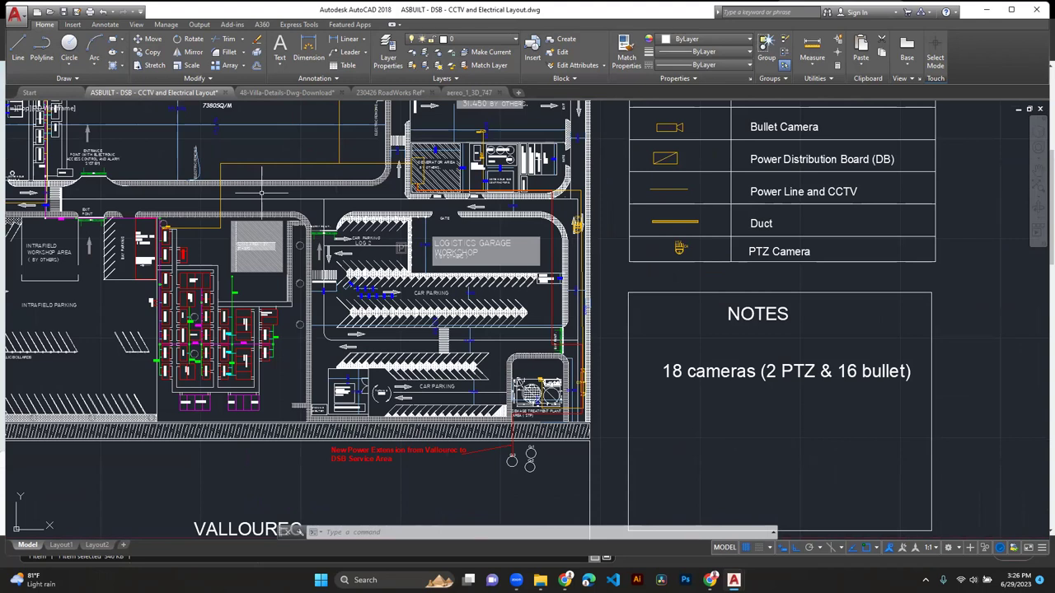
mouse_move(262, 198)
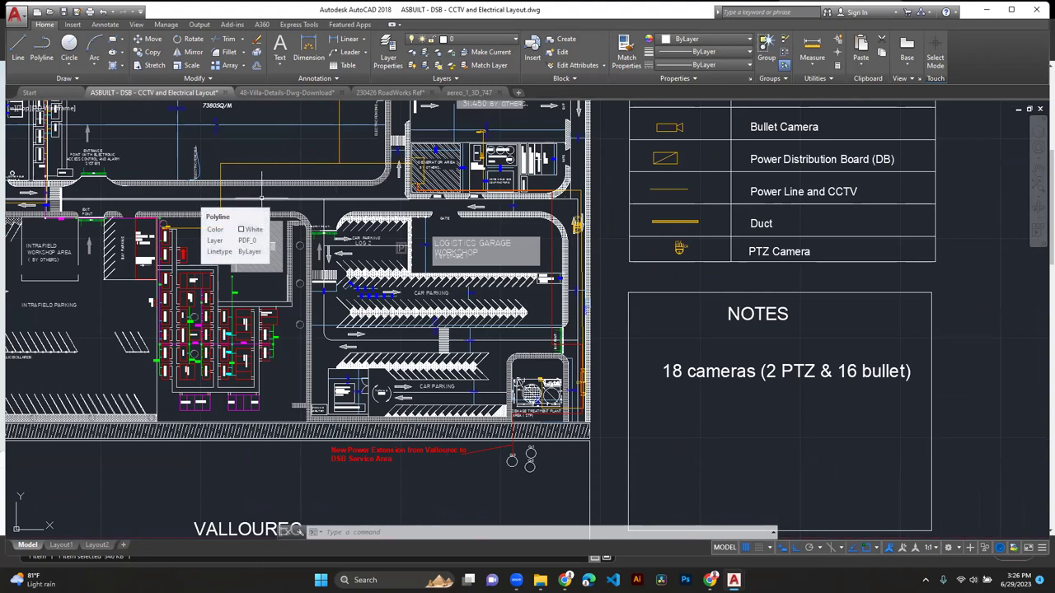
scroll(261, 198, down, 4)
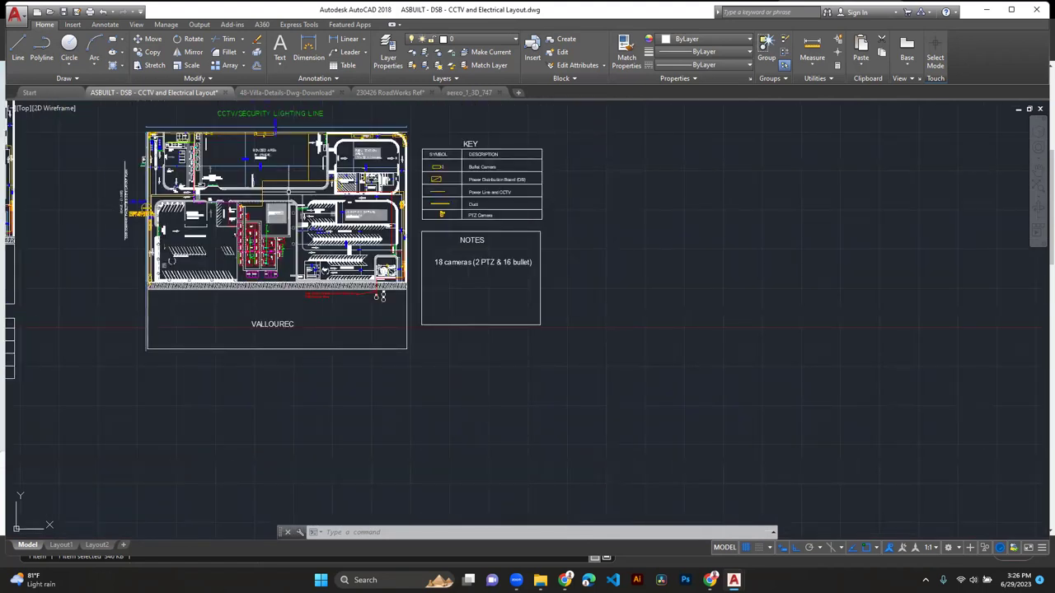
Bring up the aereo_1_3D_747 drawing and zoom and pan around the shaded 3D Boeing 747.
click(471, 93)
scroll(354, 276, down, 2)
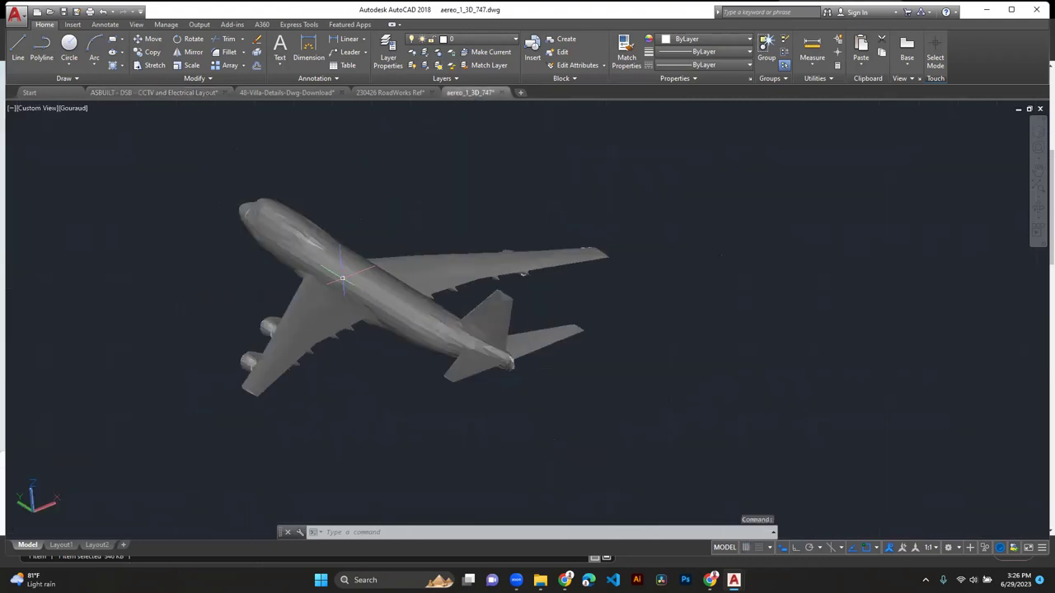
scroll(354, 280, up, 5)
scroll(347, 294, down, 7)
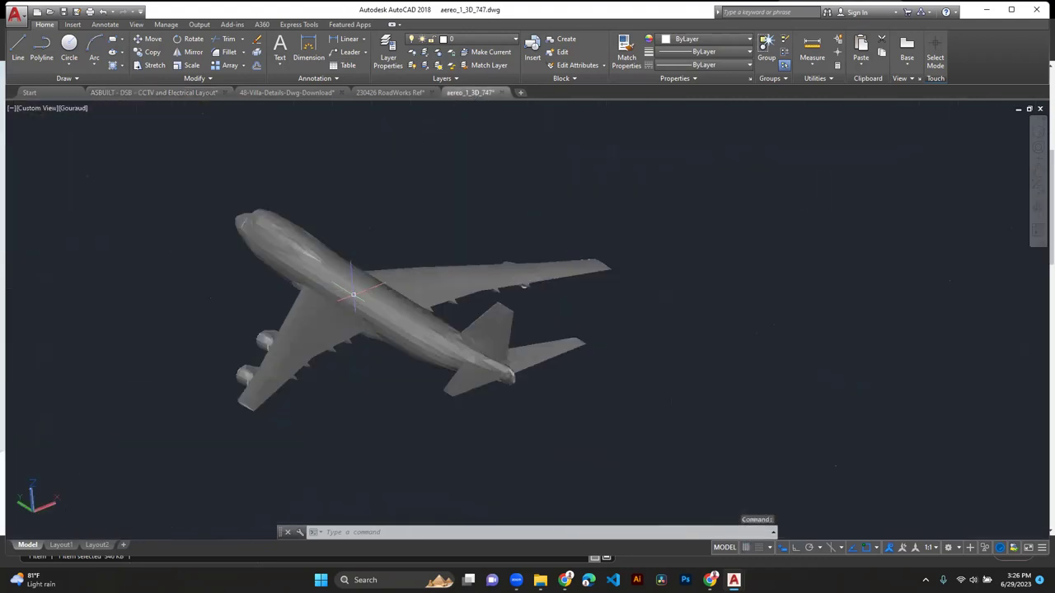
scroll(342, 296, up, 4)
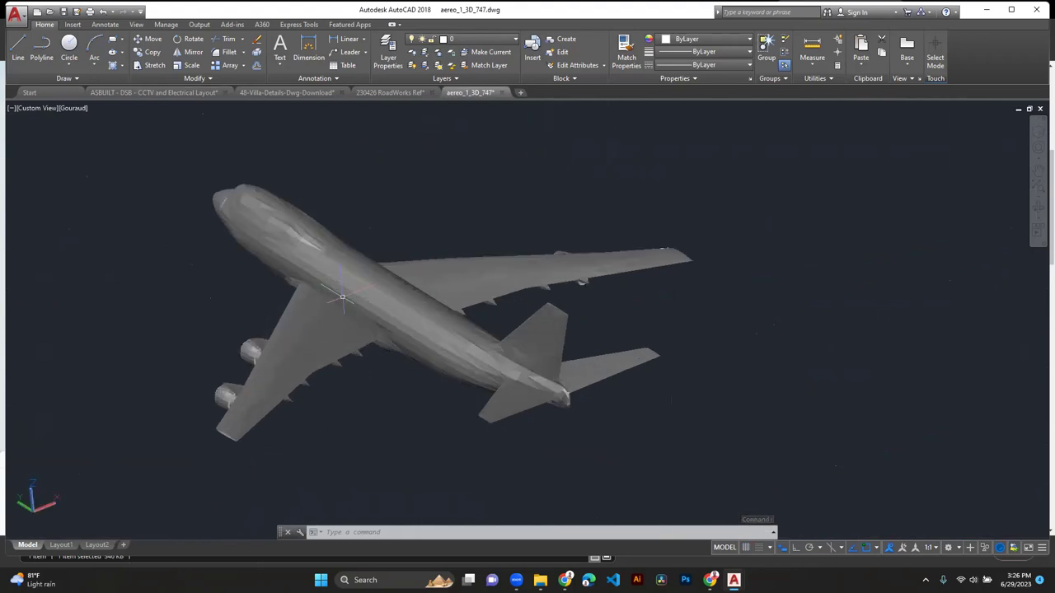
middle_drag(304, 335, 447, 360)
middle_drag(440, 306, 332, 284)
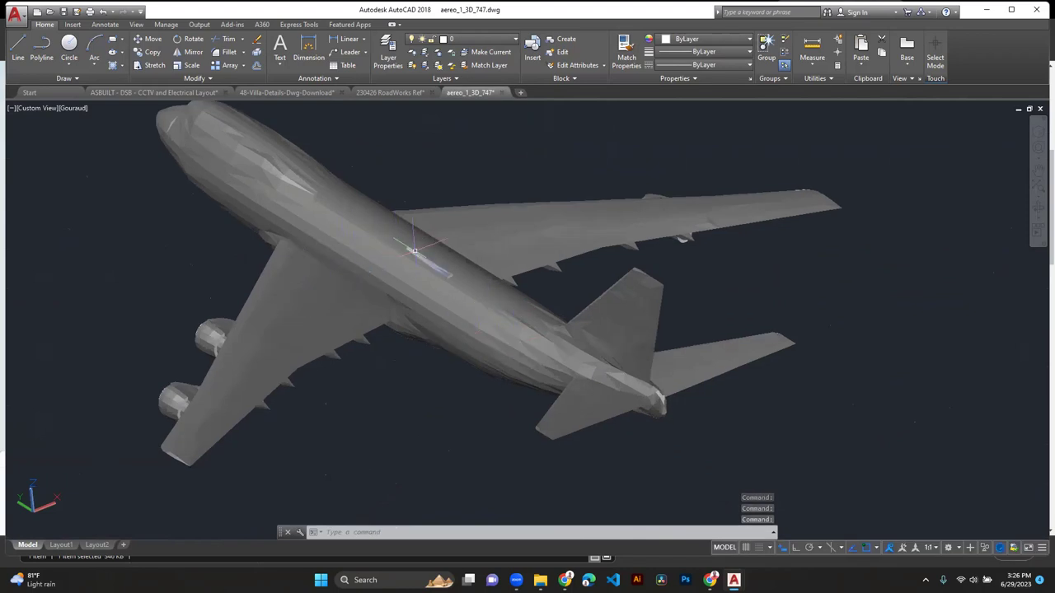
scroll(346, 273, down, 3)
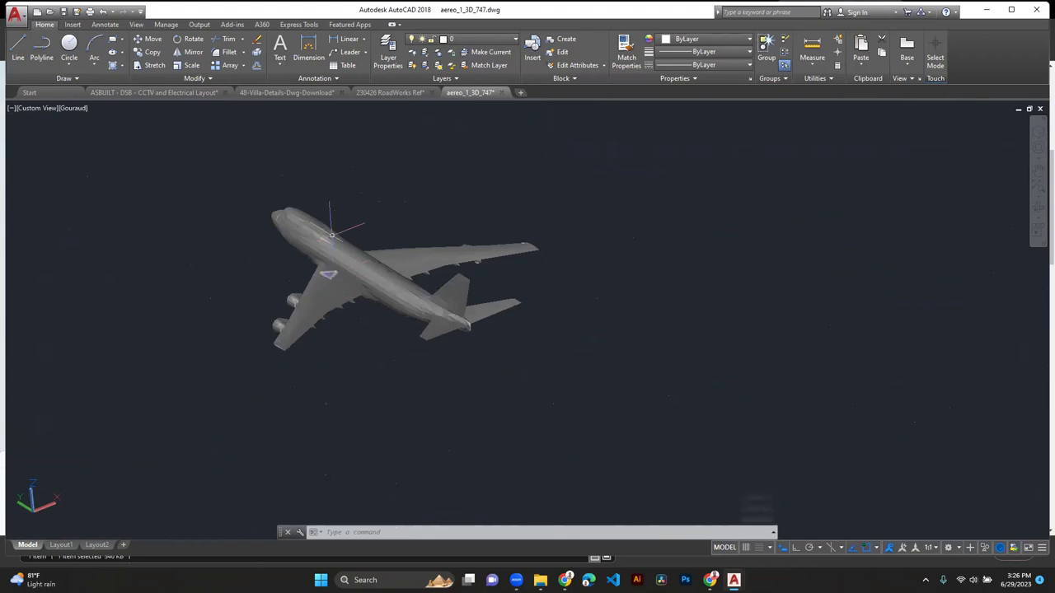
View the RoadWorks Ref and 48-Villa-Details drawings, then return to the ASBUILT CCTV layout and pan it.
click(389, 93)
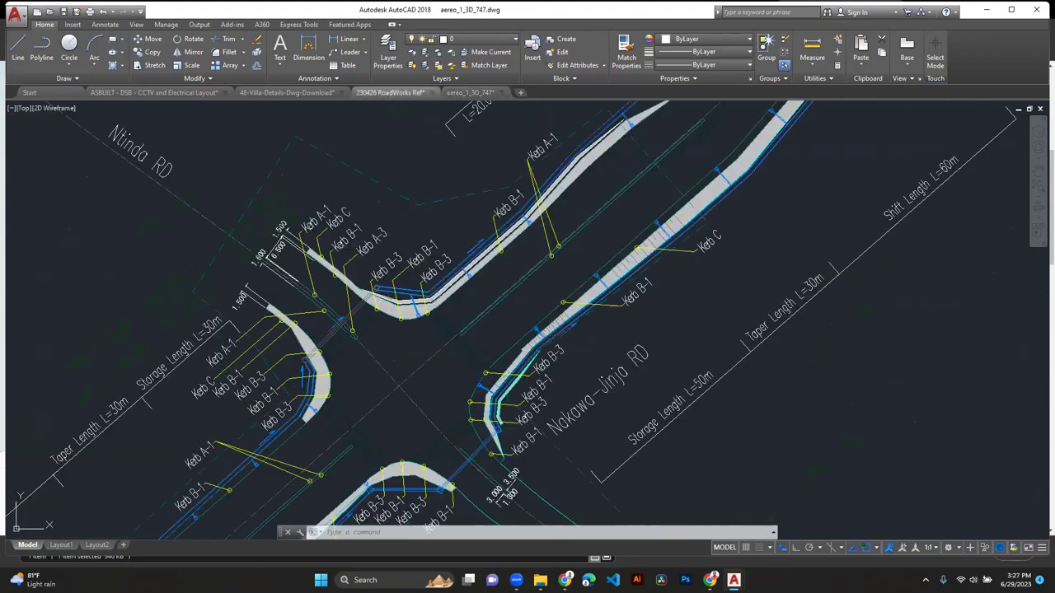
click(284, 93)
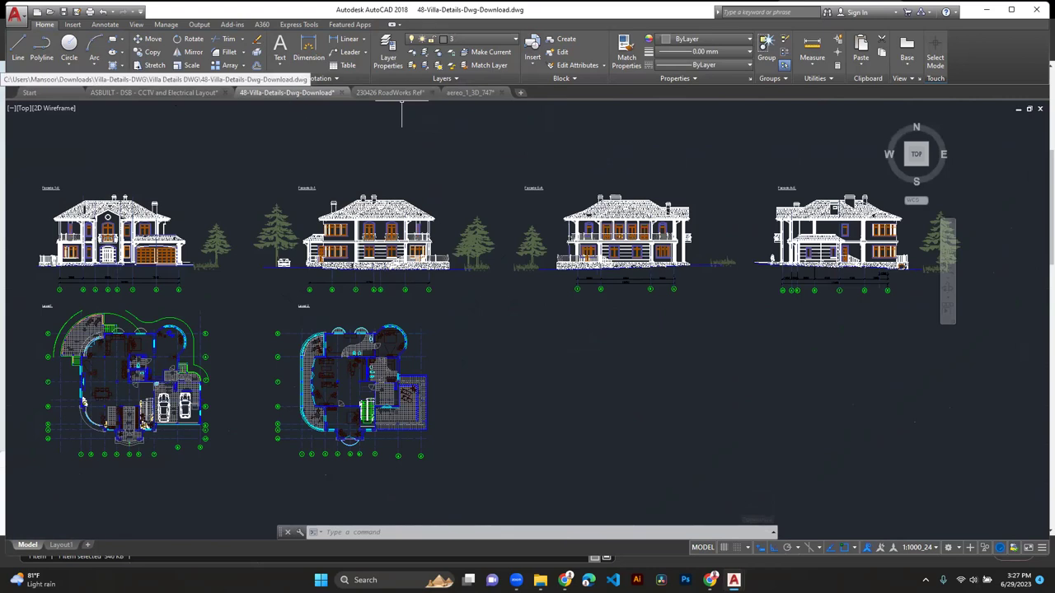
click(388, 92)
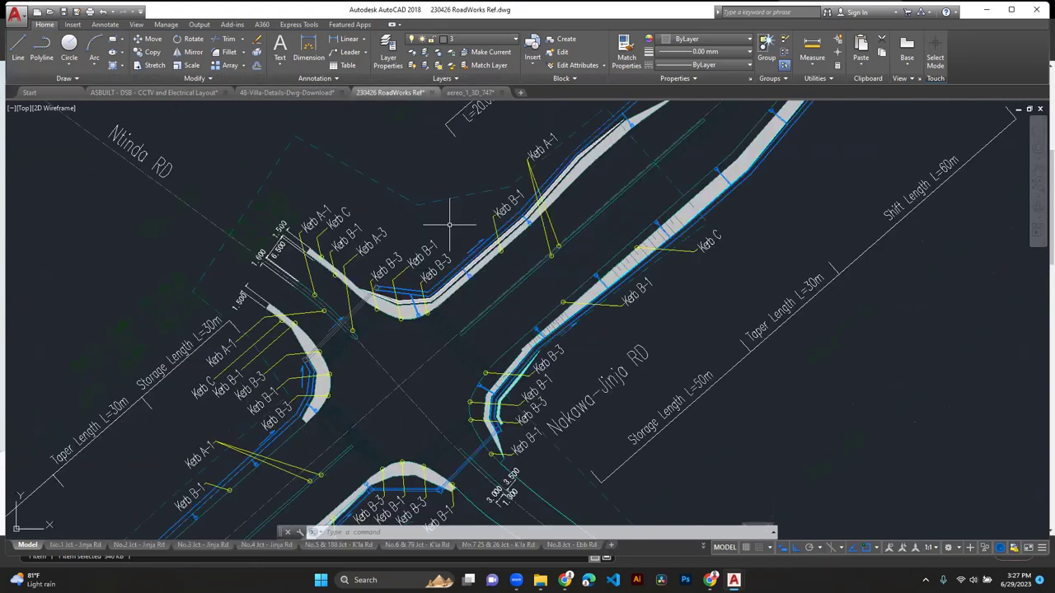
click(152, 93)
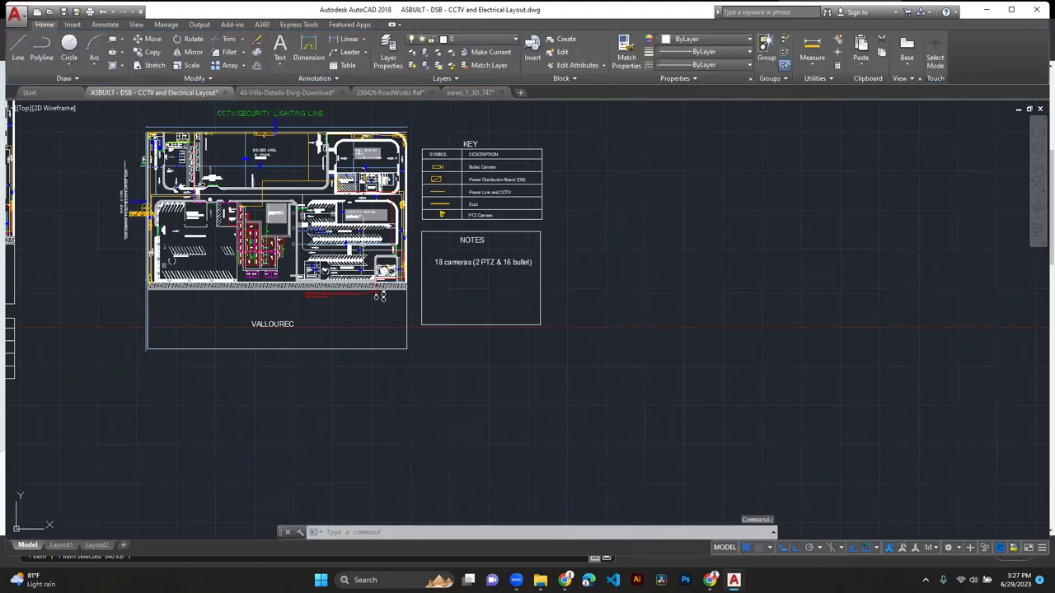
middle_drag(527, 322, 547, 377)
Shift the CCTV and electrical layout further to the right.
mouse_move(58, 288)
middle_down()
mouse_move(214, 285)
mouse_move(290, 311)
mouse_move(477, 328)
middle_up()
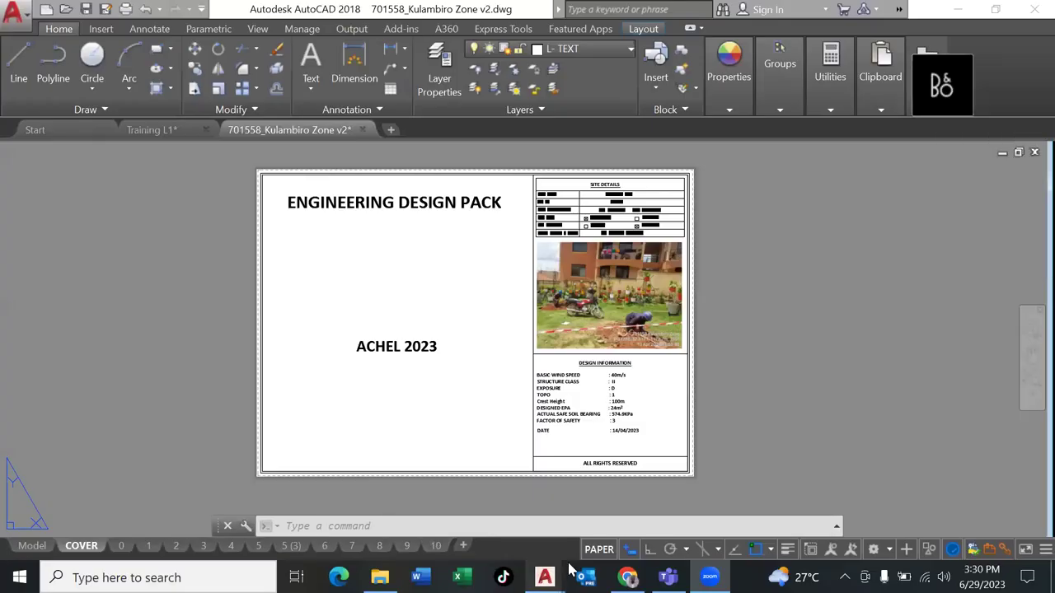
Switch to the Training L1 drawing and show its model space.
mouse_move(545, 577)
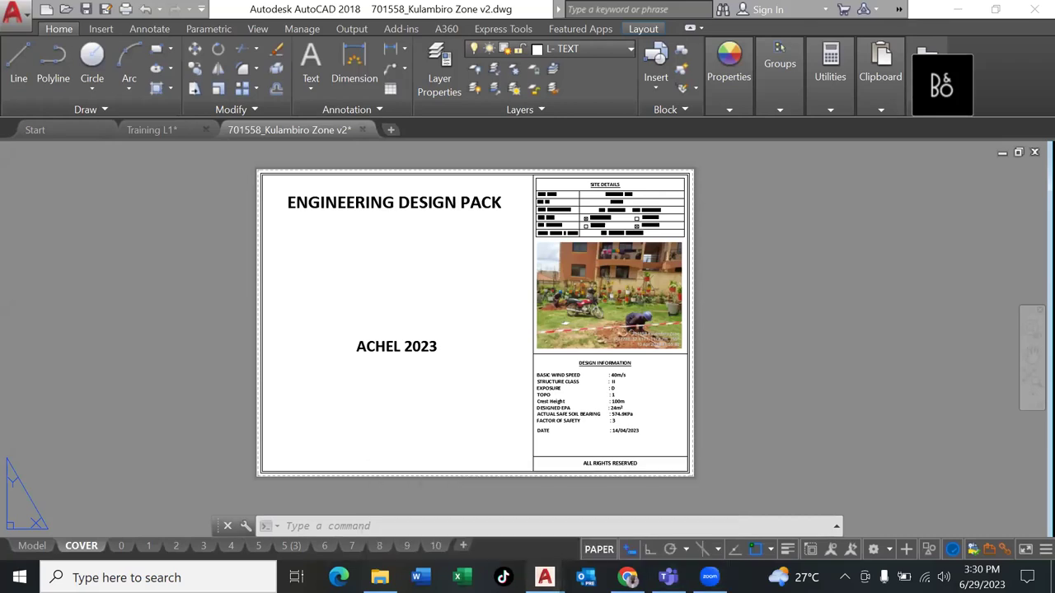
key(ctrl+Tab)
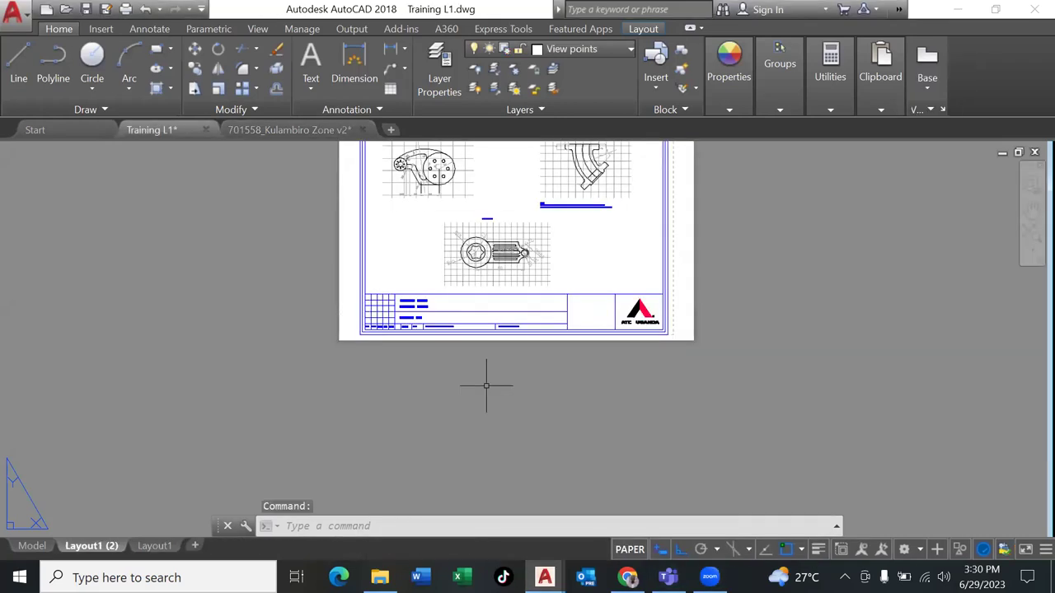
click(31, 545)
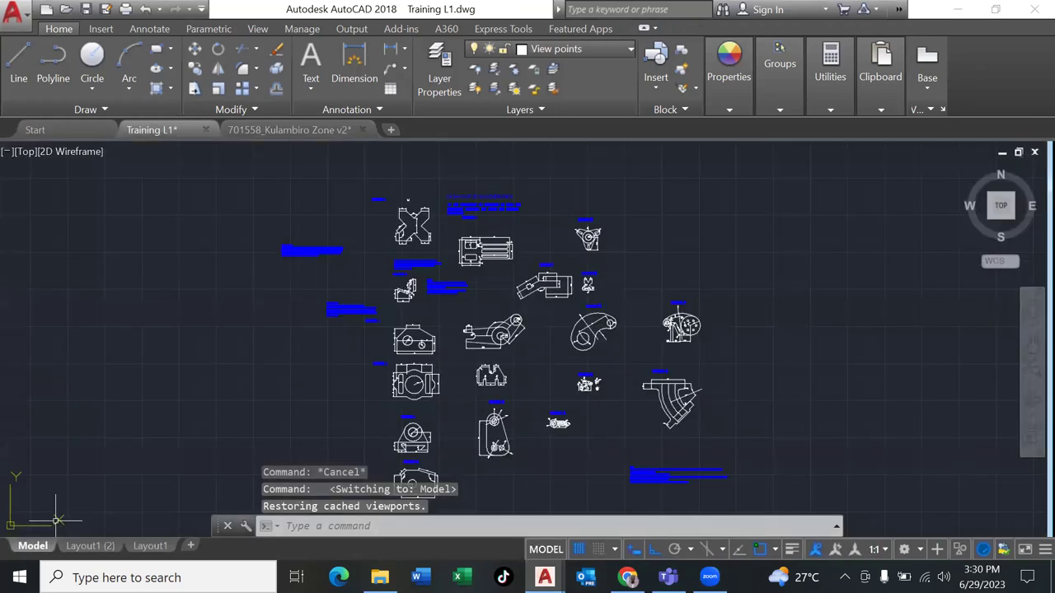
Zoom and pan across the exercises to the X-shaped part and slotted plate.
scroll(575, 398, up, 4)
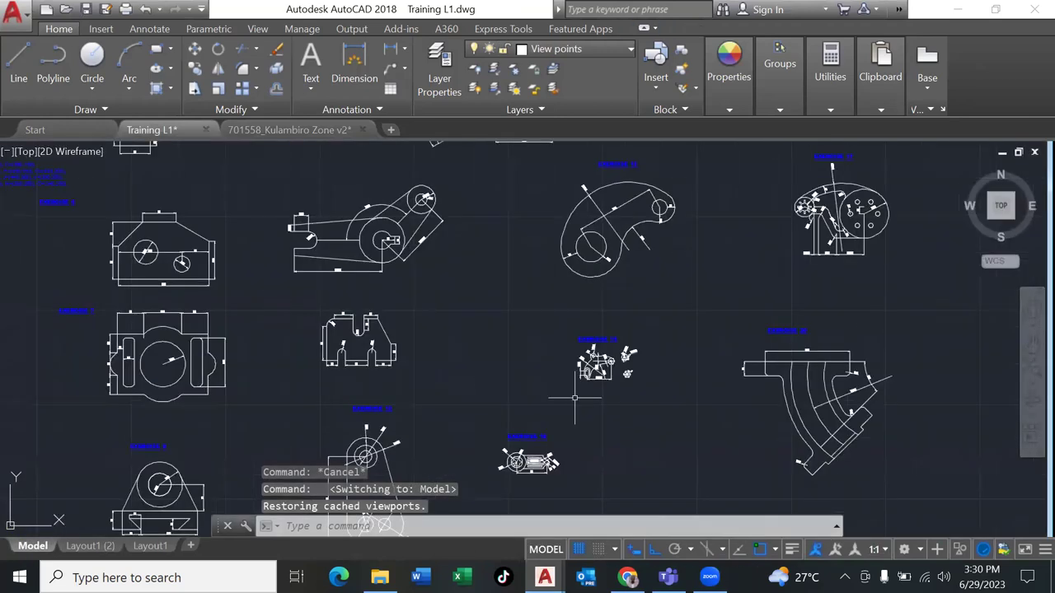
scroll(325, 177, down, 4)
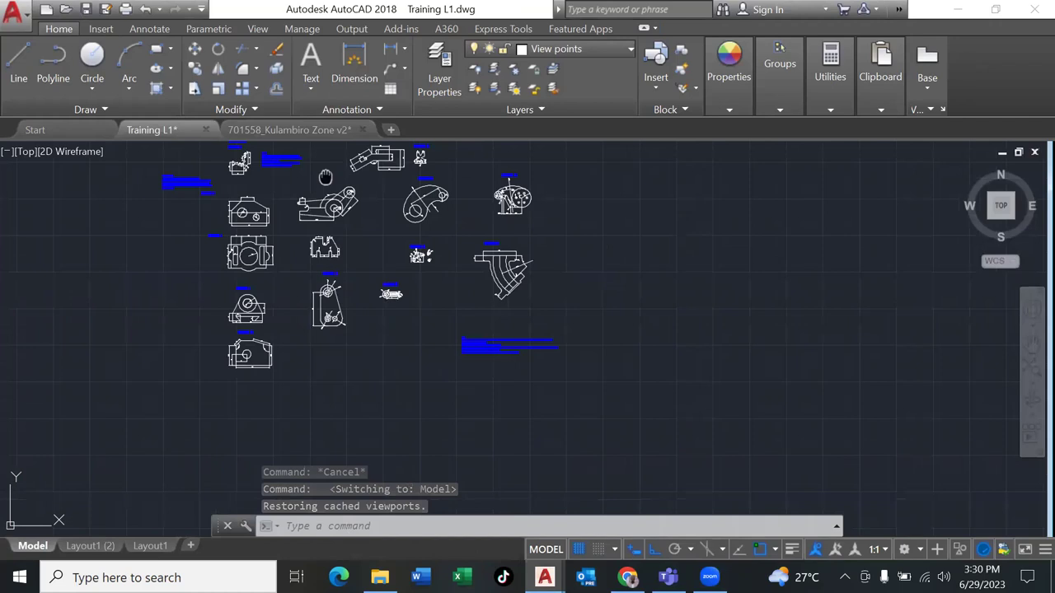
scroll(326, 177, up, 4)
scroll(503, 350, up, 1)
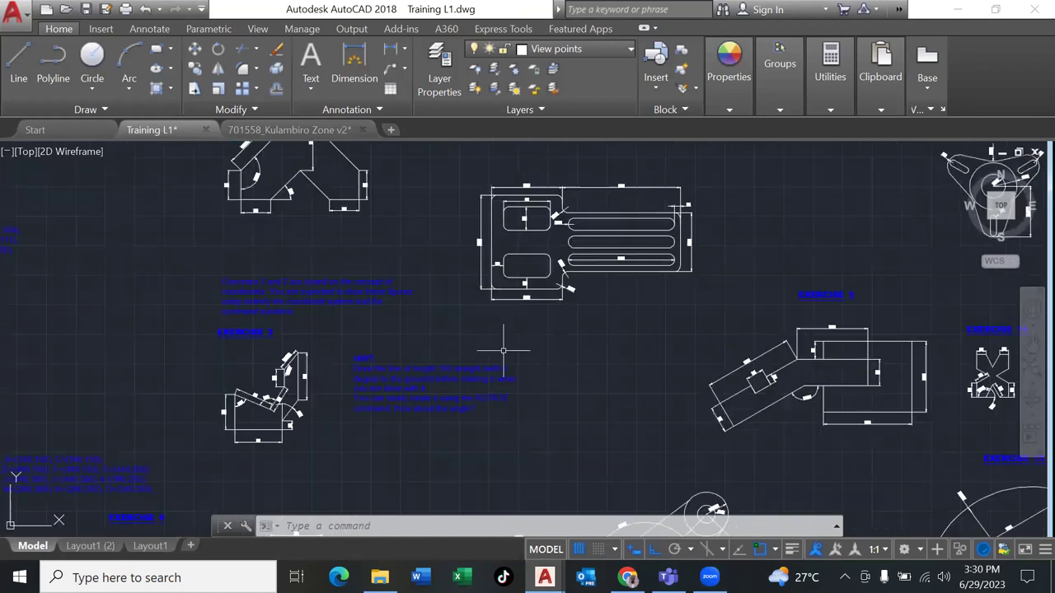
middle_drag(389, 251, 447, 319)
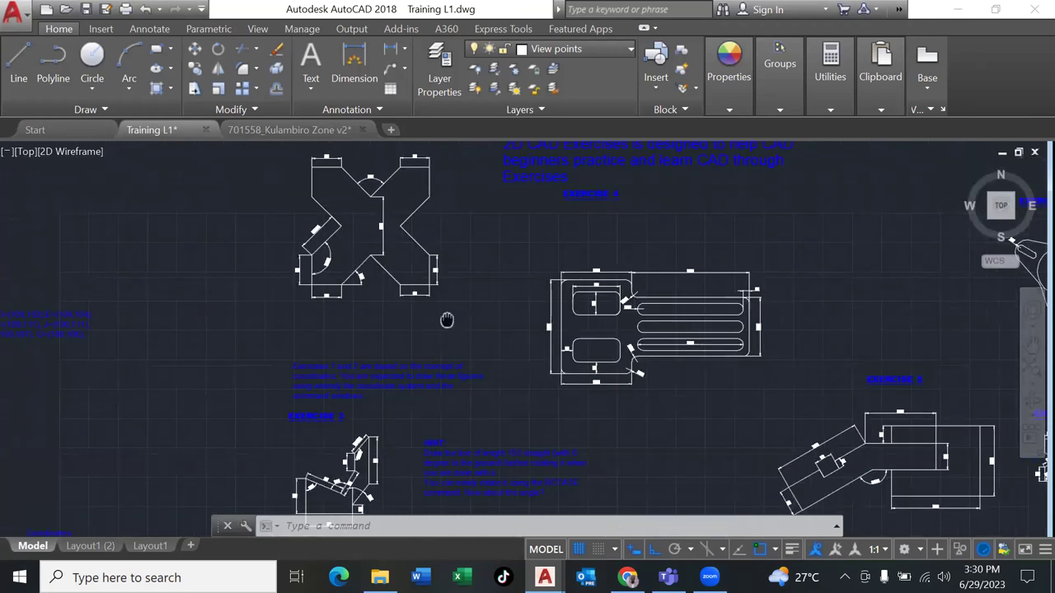
scroll(487, 275, up, 1)
middle_drag(487, 275, 534, 355)
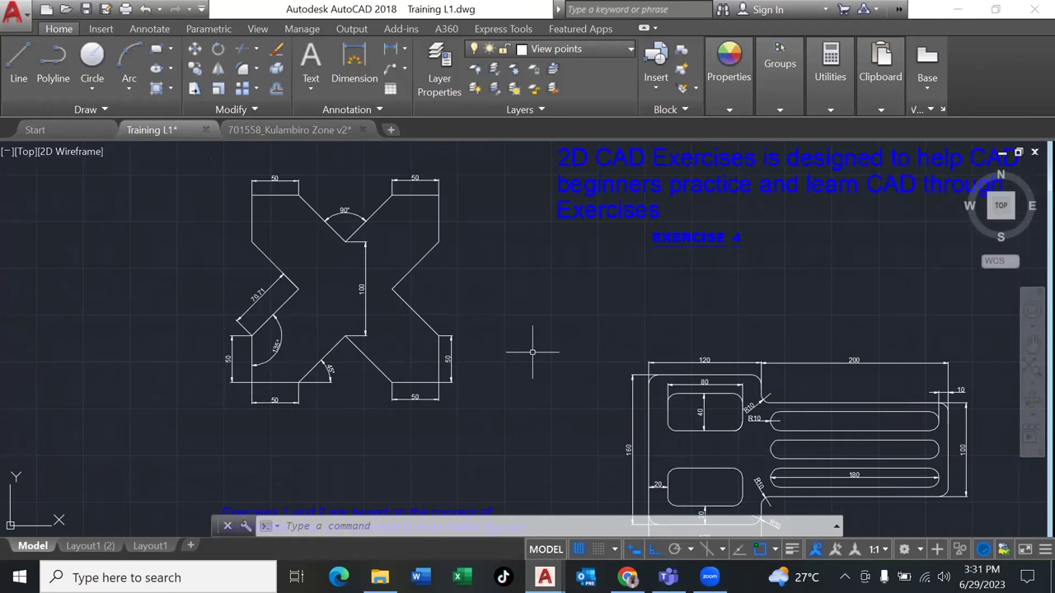
scroll(531, 352, down, 4)
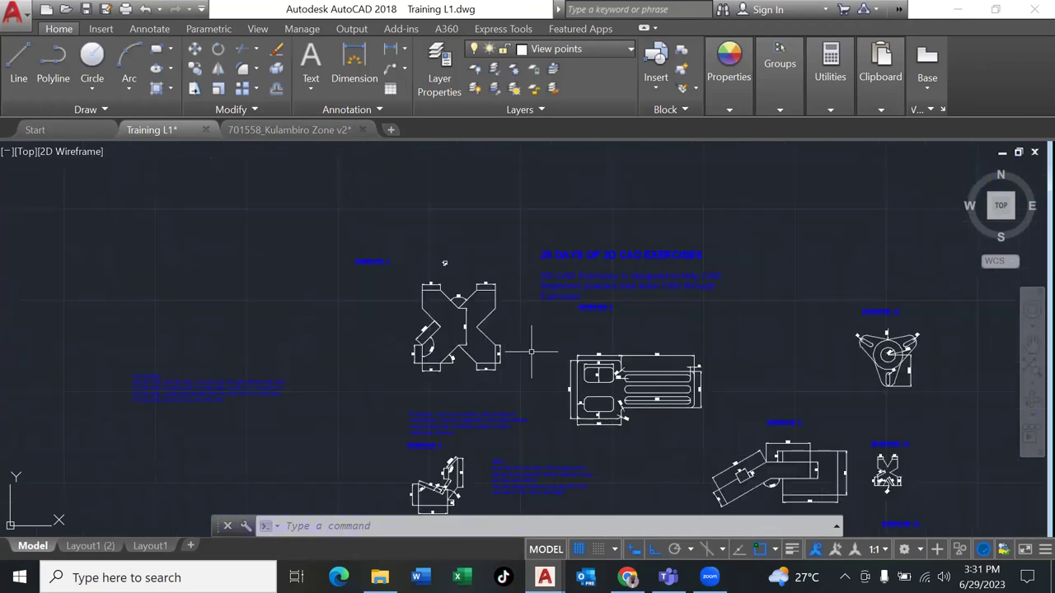
middle_drag(527, 352, 508, 327)
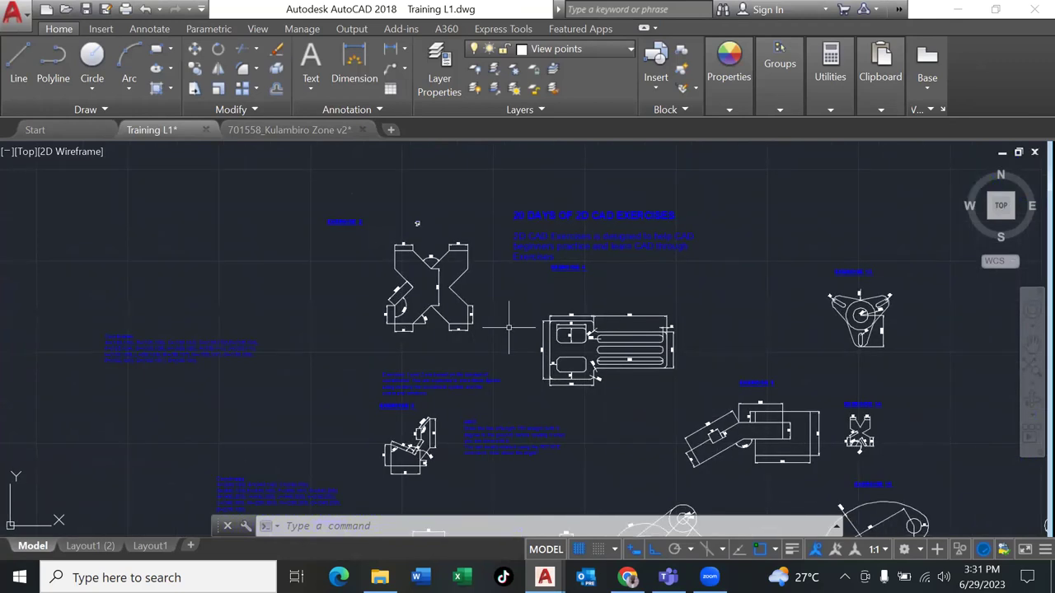
scroll(508, 327, up, 4)
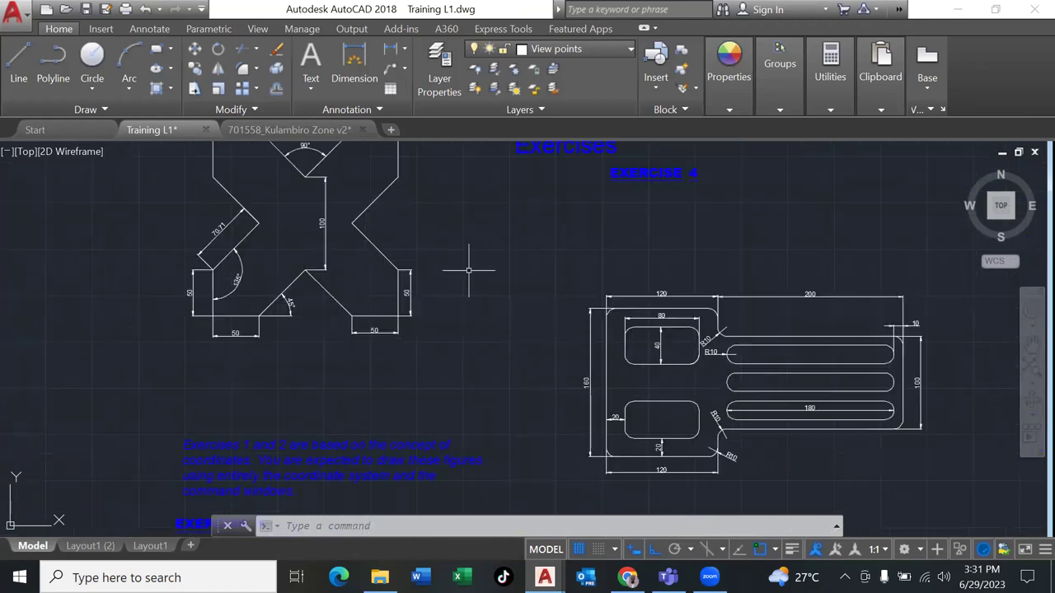
middle_drag(468, 270, 538, 307)
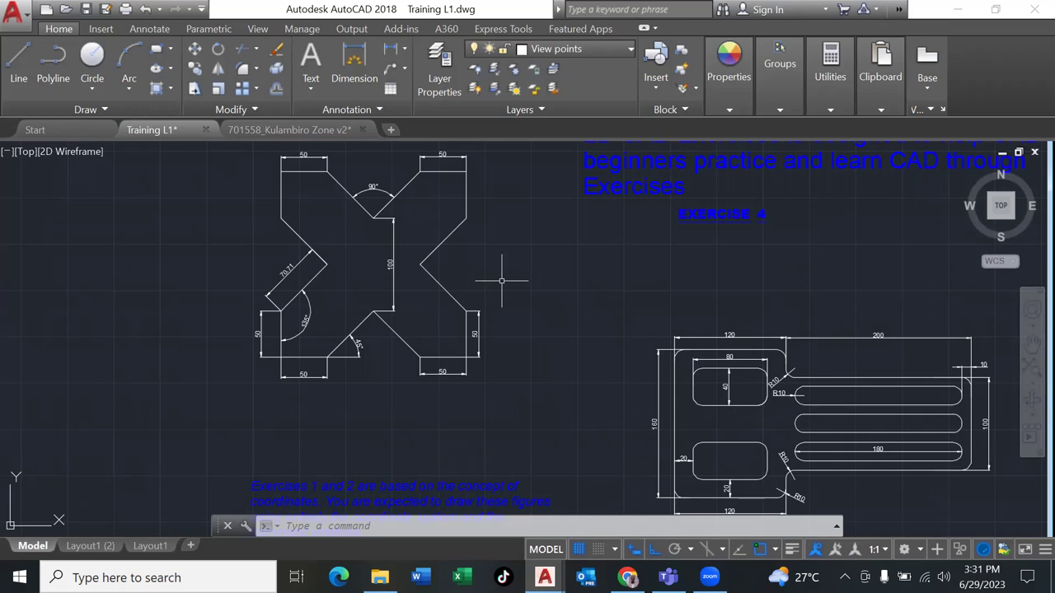
scroll(501, 280, down, 2)
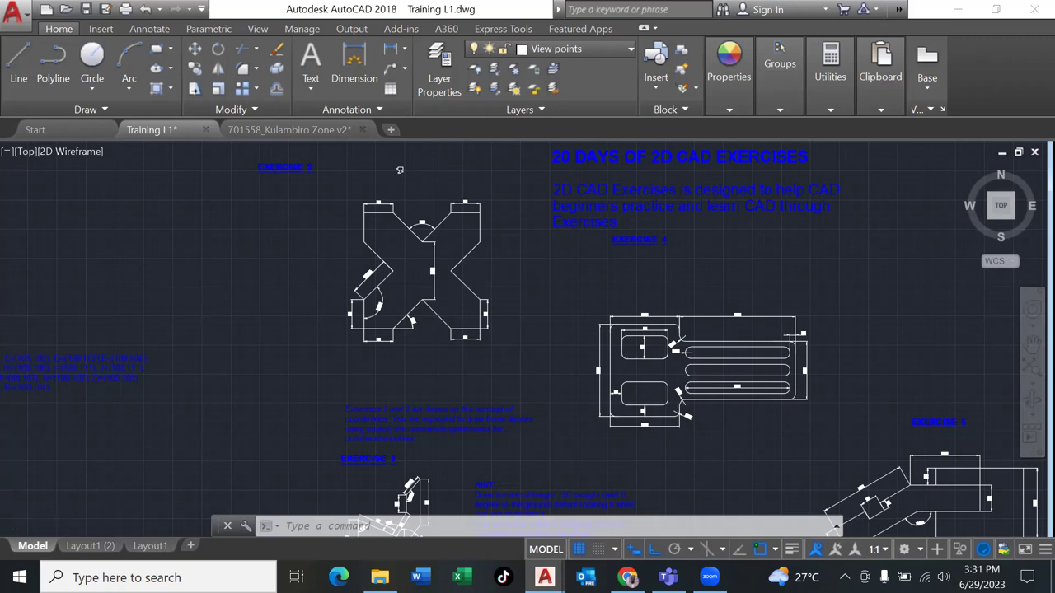
Zoom in and out on the model-space exercises and select all objects.
scroll(195, 296, down, 2)
scroll(195, 296, down, 2)
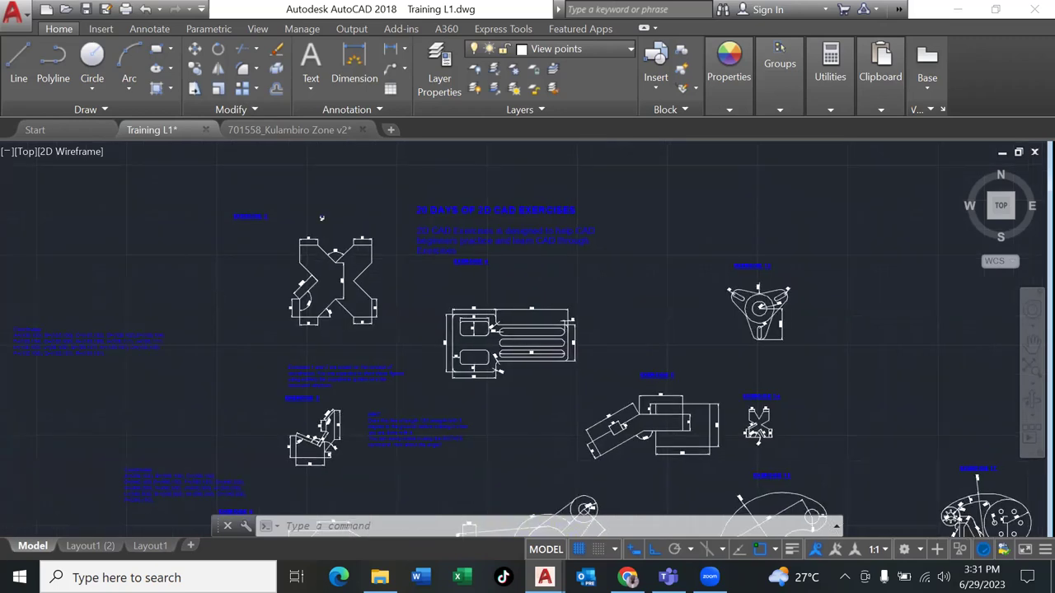
scroll(274, 304, down, 2)
scroll(273, 304, up, 2)
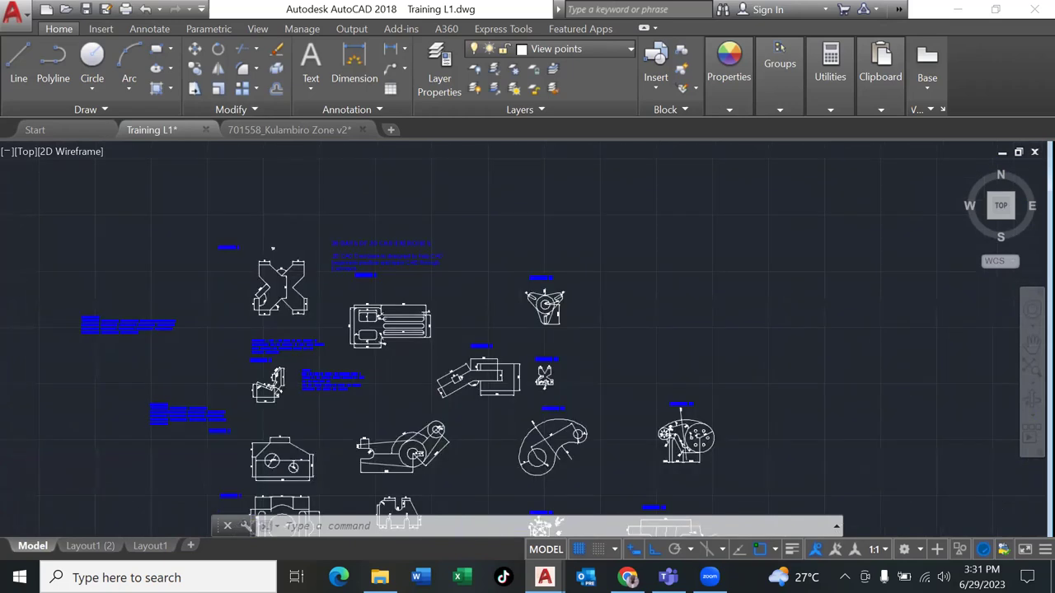
scroll(198, 293, up, 6)
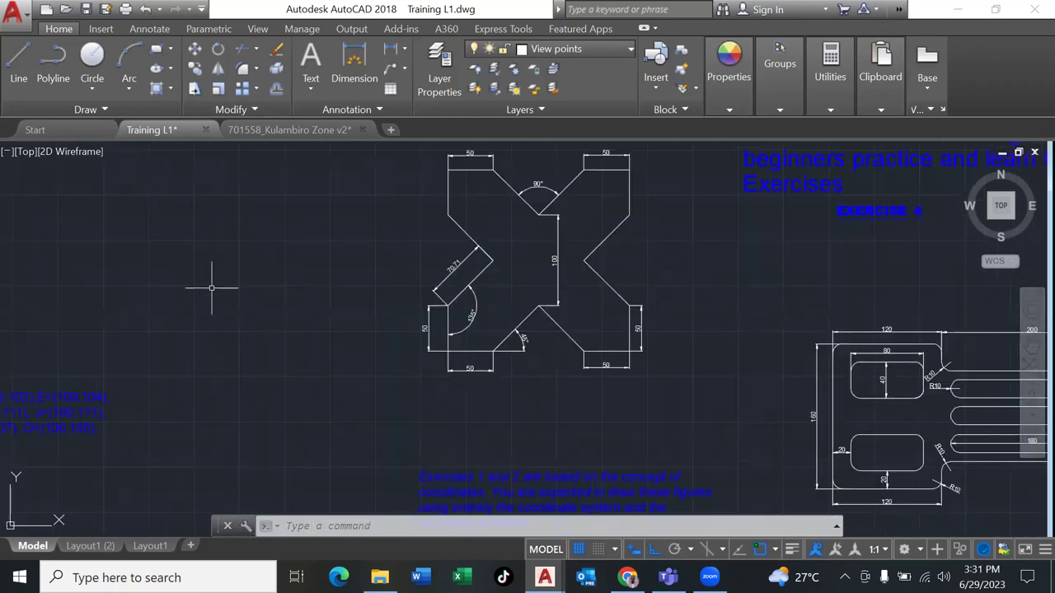
scroll(292, 283, down, 2)
scroll(547, 259, up, 5)
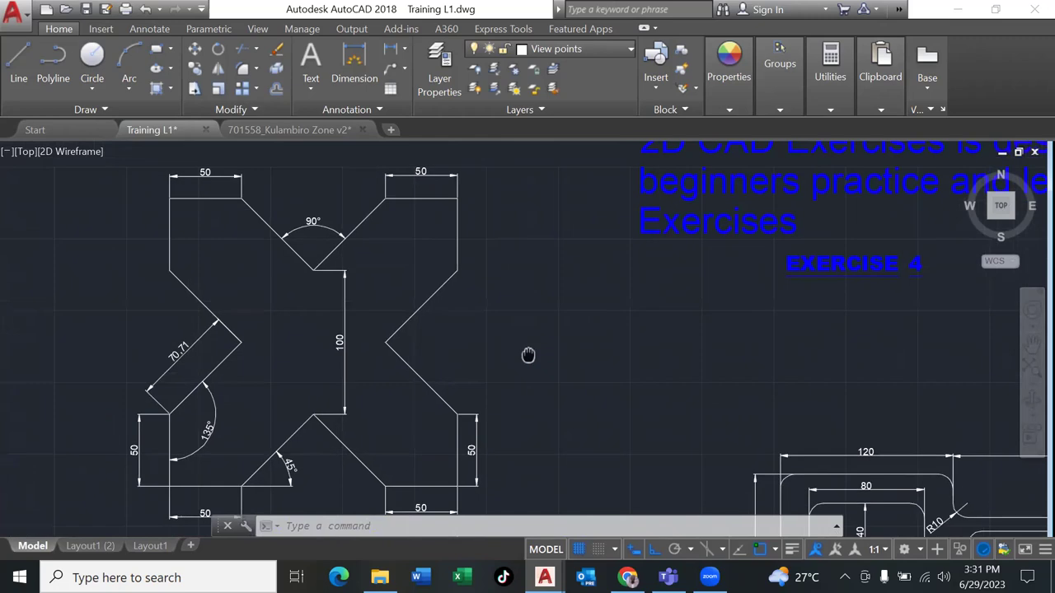
scroll(558, 370, down, 3)
scroll(522, 332, up, 1)
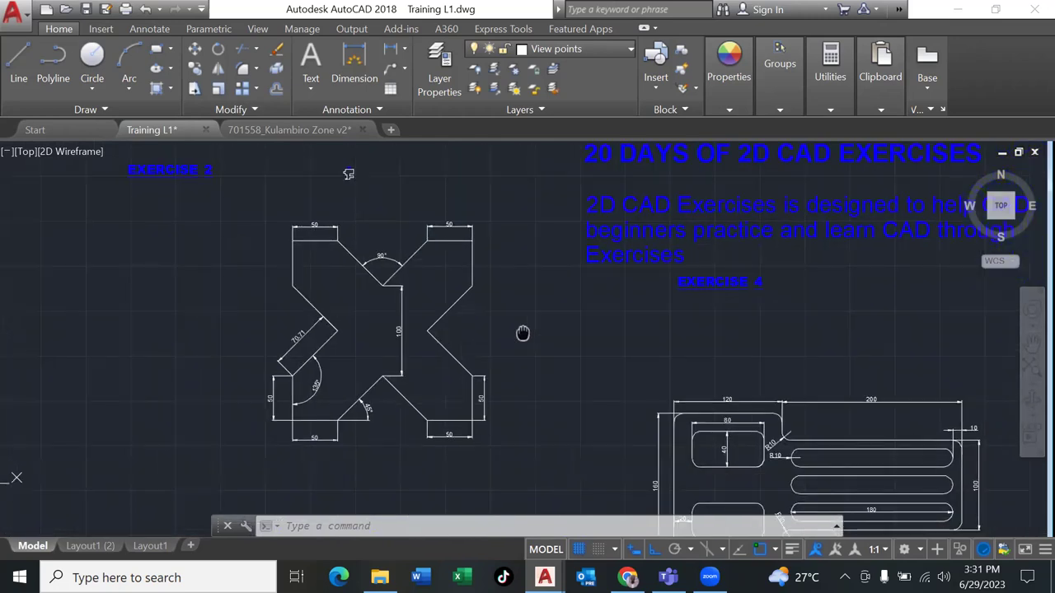
key(ctrl+a)
scroll(515, 274, down, 3)
scroll(515, 274, up, 1)
Check the Layout1 (2) sheet, then show and pan the Layout1 sheet of all twenty exercises.
click(87, 548)
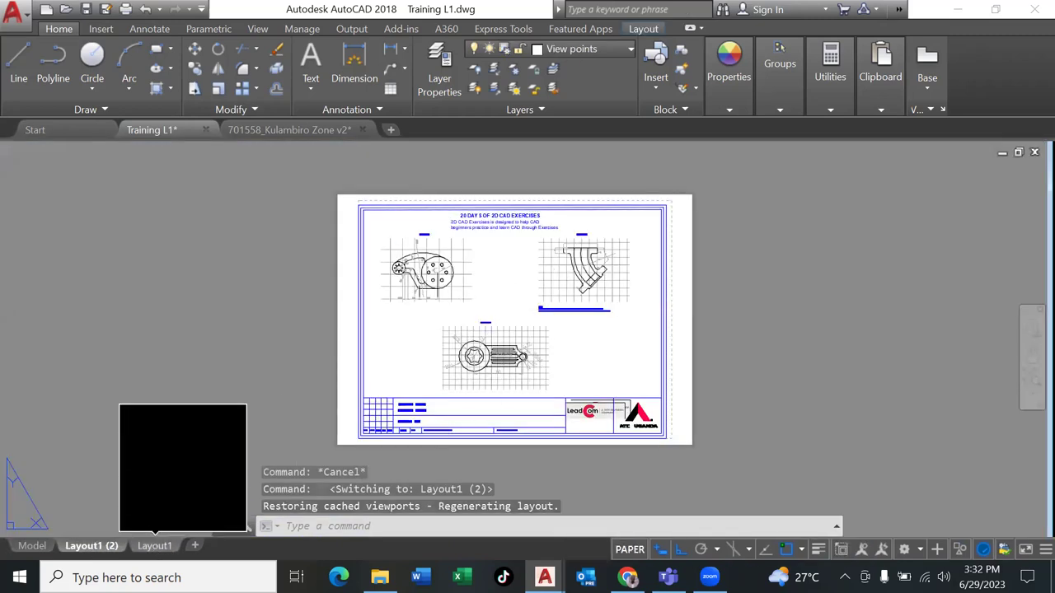
click(156, 548)
middle_drag(434, 220, 451, 304)
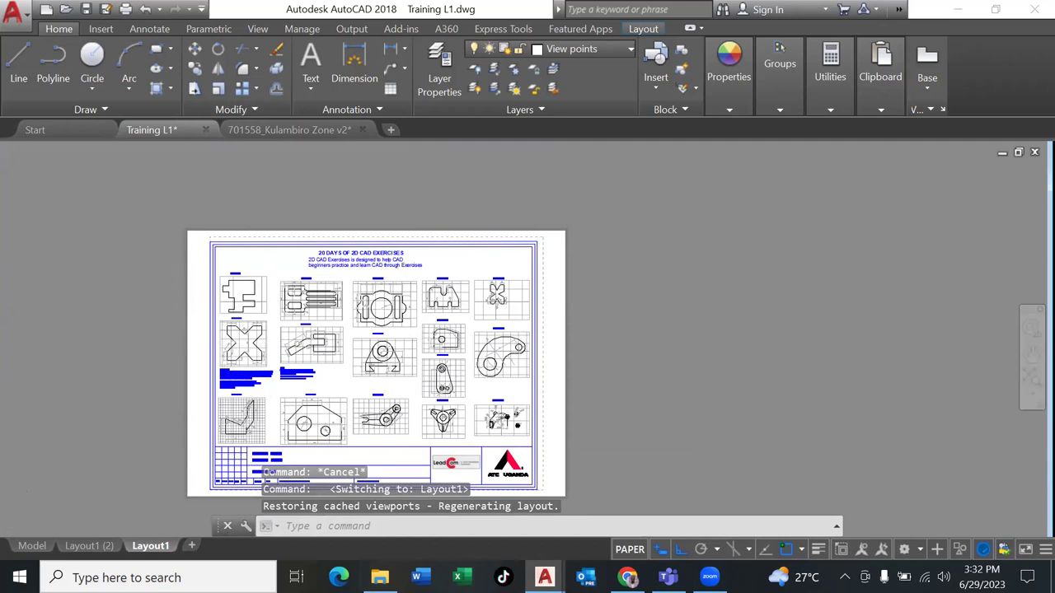
Zoom the Layout1 sheet, then go back to Training L1's model space.
scroll(488, 370, up, 2)
scroll(211, 264, down, 2)
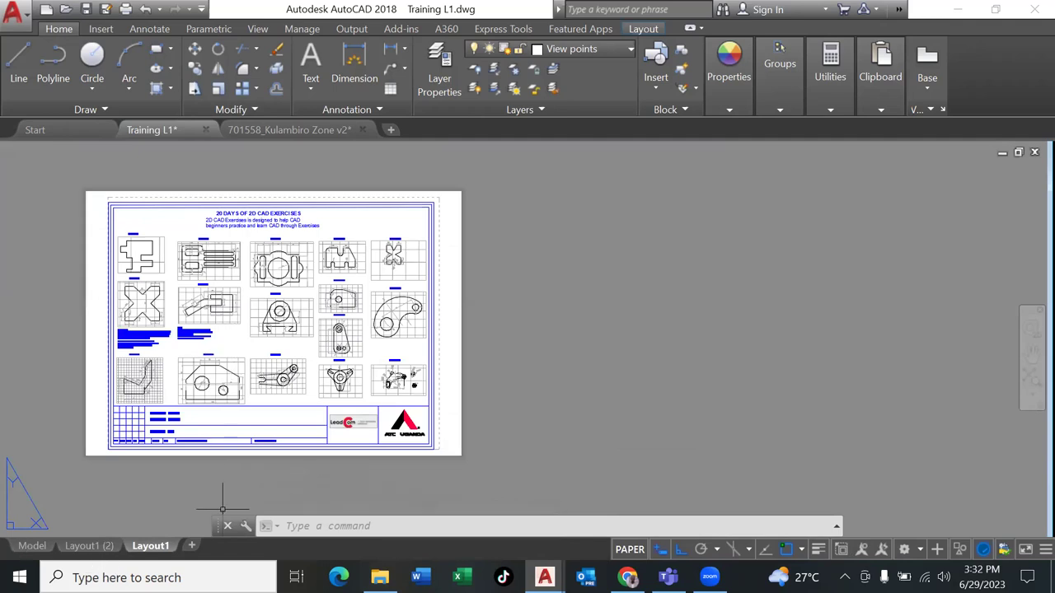
click(32, 546)
scroll(456, 284, down, 4)
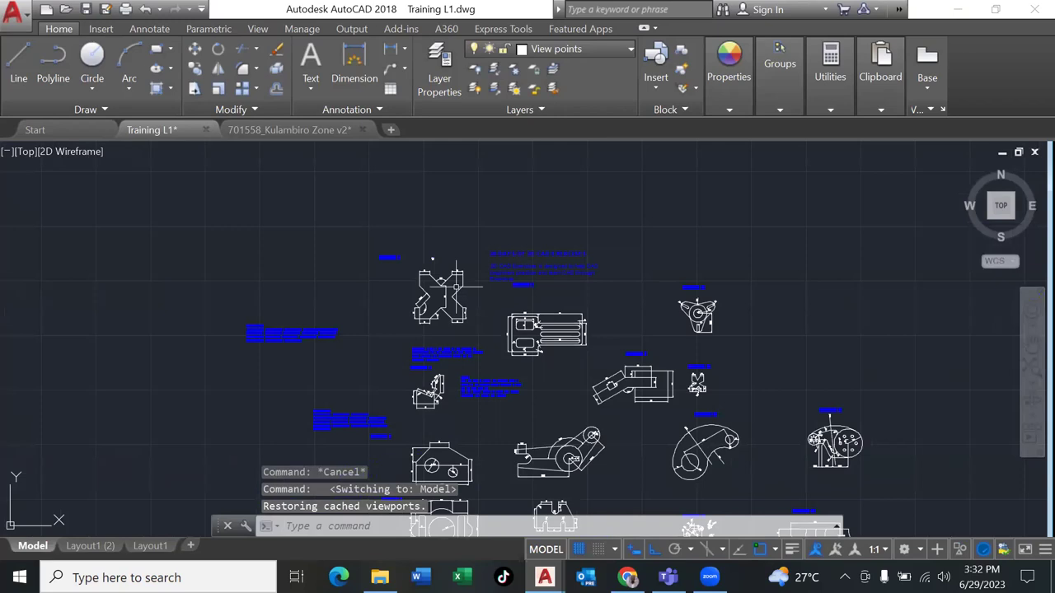
Zoom onto the slotted plate exercise and close the 360 Total Security advert.
scroll(456, 286, up, 5)
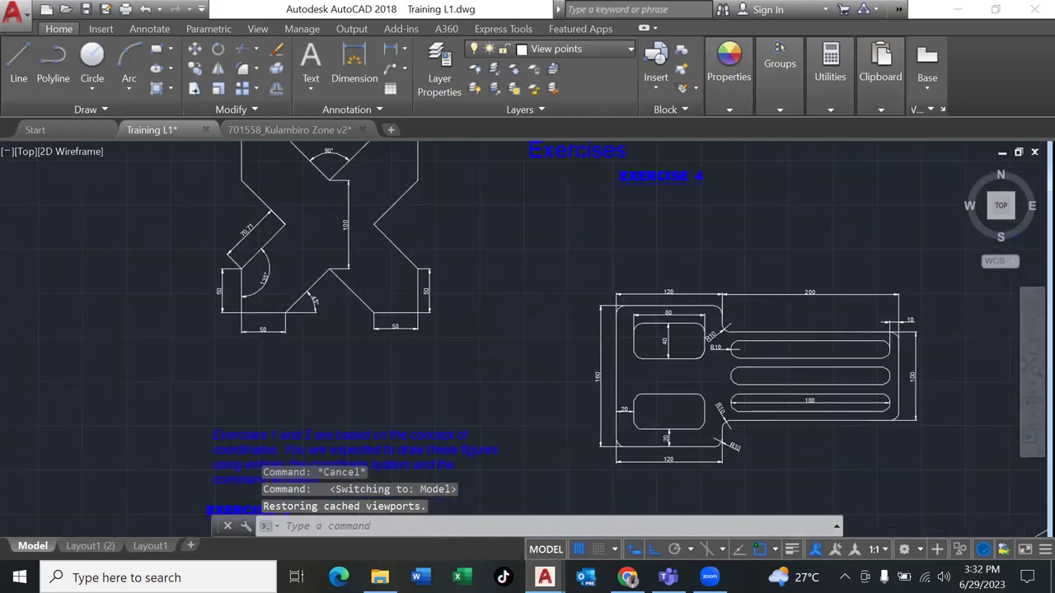
scroll(466, 341, down, 3)
middle_drag(466, 341, 293, 317)
scroll(293, 317, up, 3)
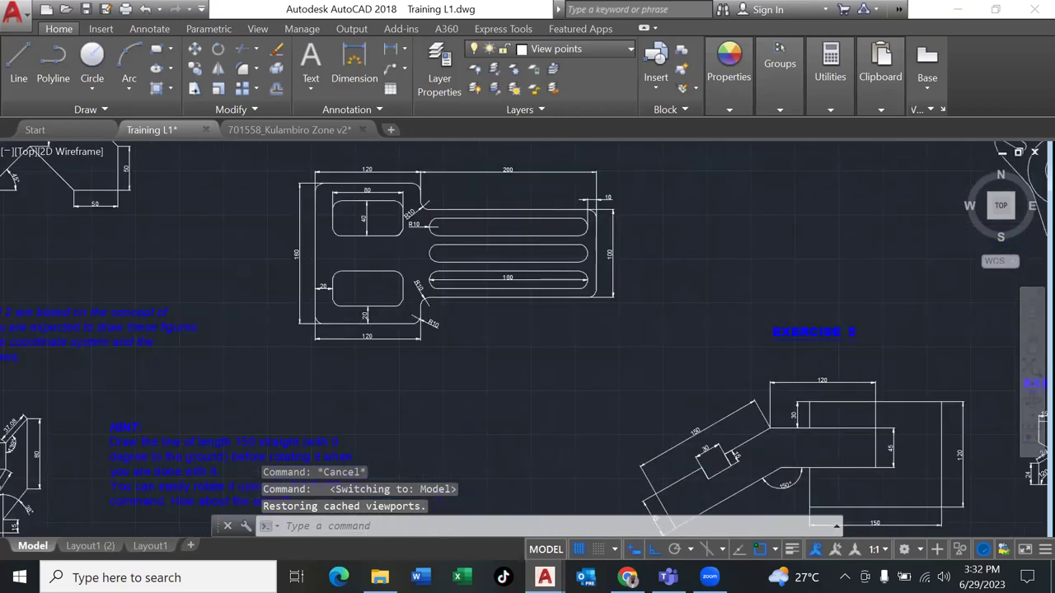
scroll(523, 384, up, 3)
scroll(518, 379, down, 2)
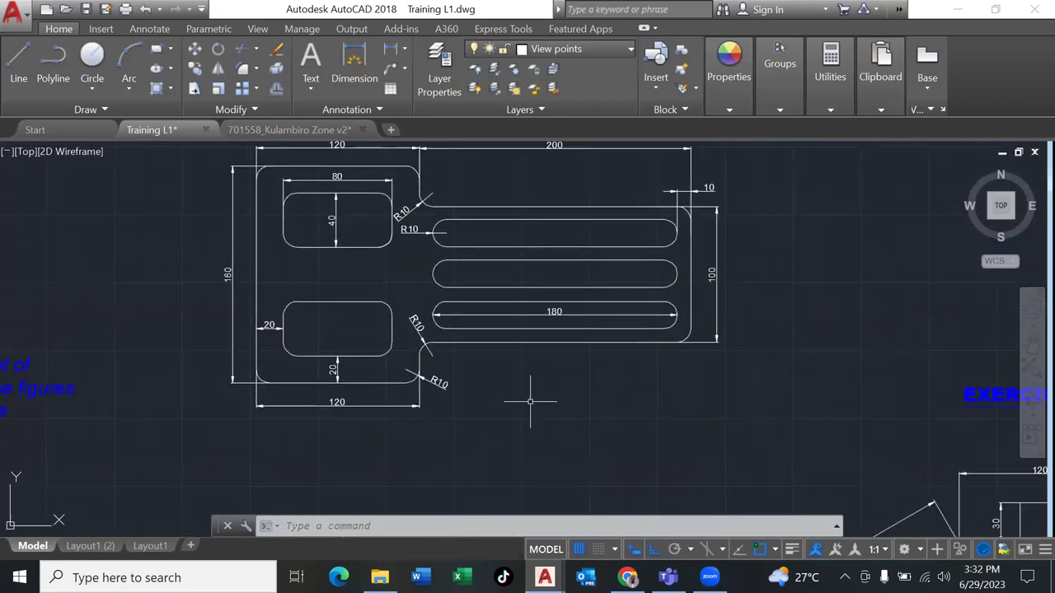
scroll(521, 371, down, 2)
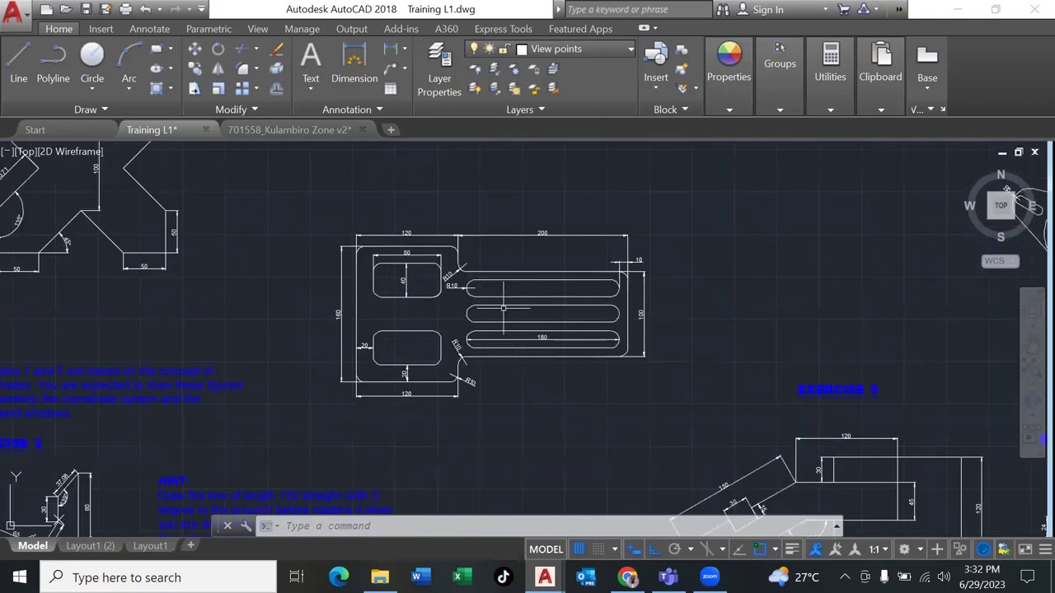
scroll(503, 321, up, 2)
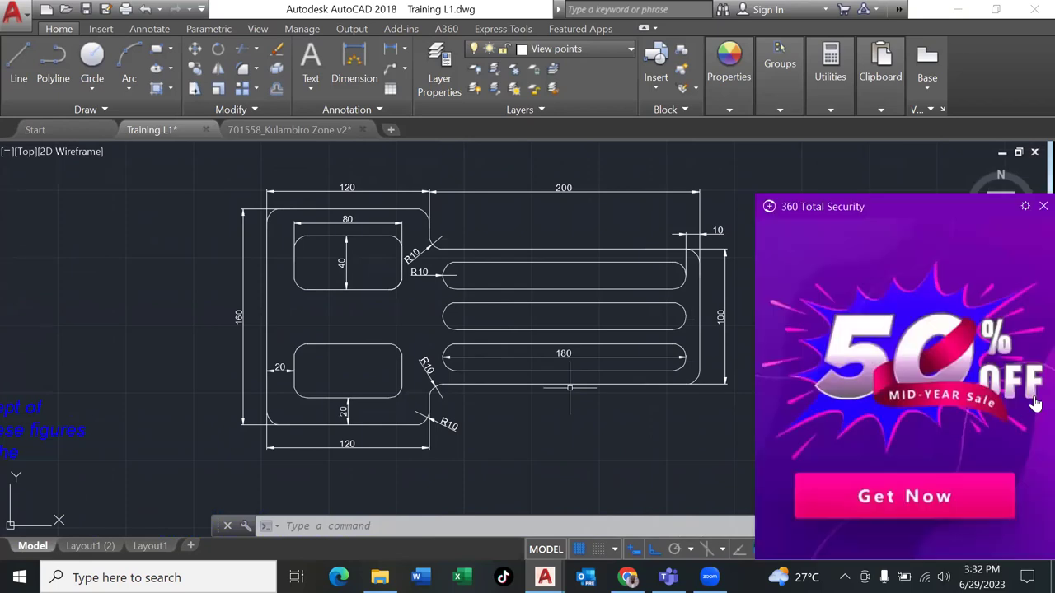
click(1044, 206)
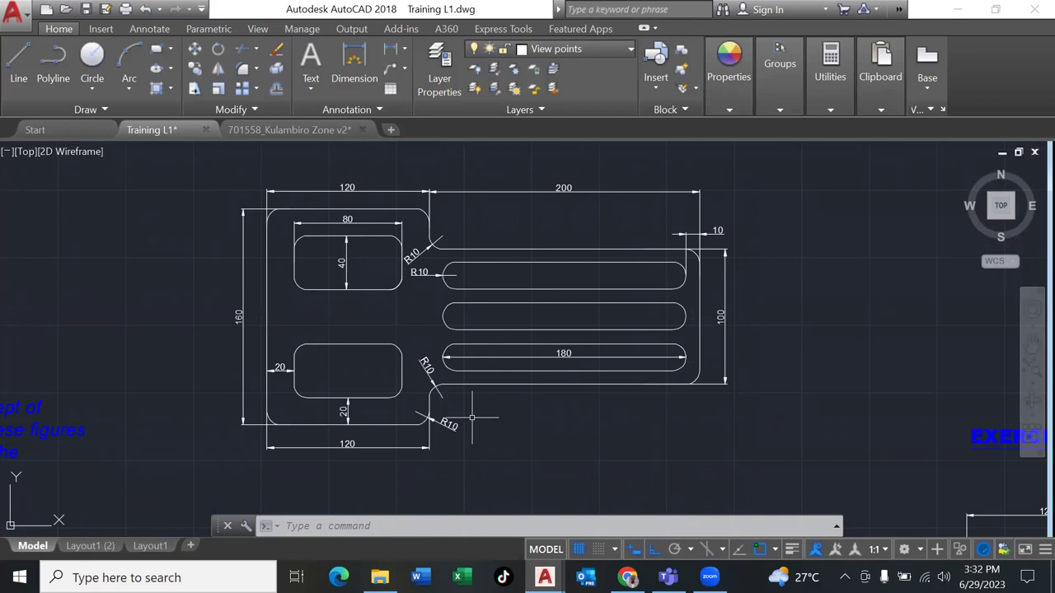
Zoom and pan across the model-space exercises and select all objects.
scroll(473, 417, down, 2)
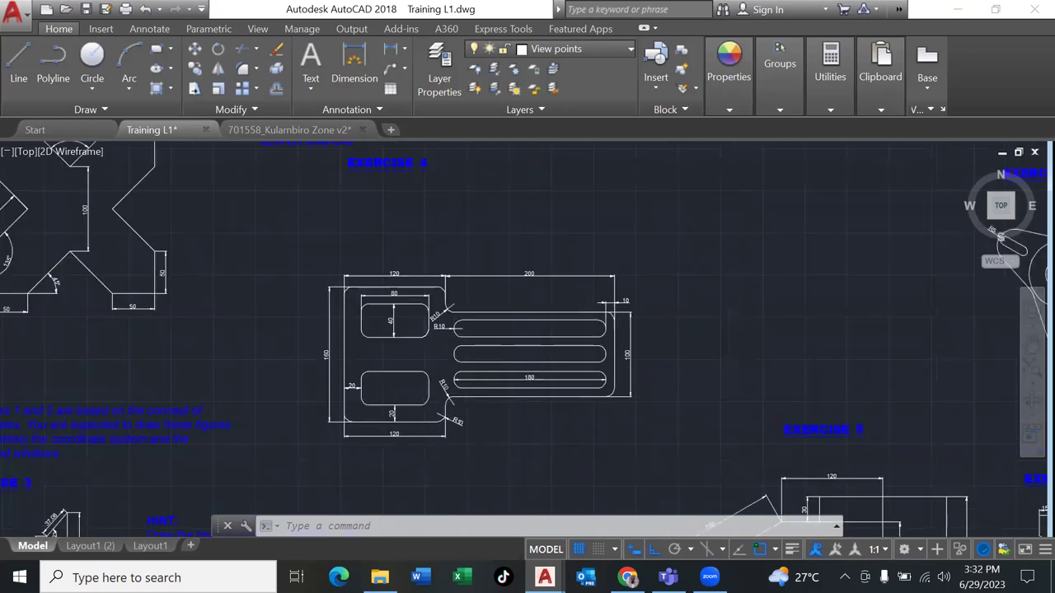
scroll(500, 464, down, 4)
scroll(499, 464, up, 2)
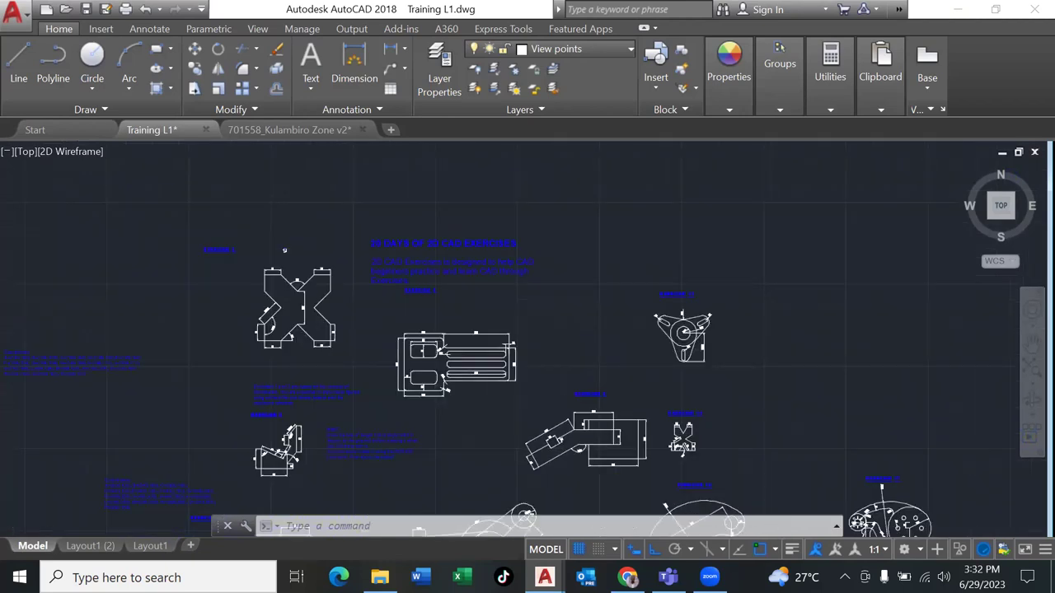
scroll(471, 443, up, 2)
scroll(412, 405, up, 3)
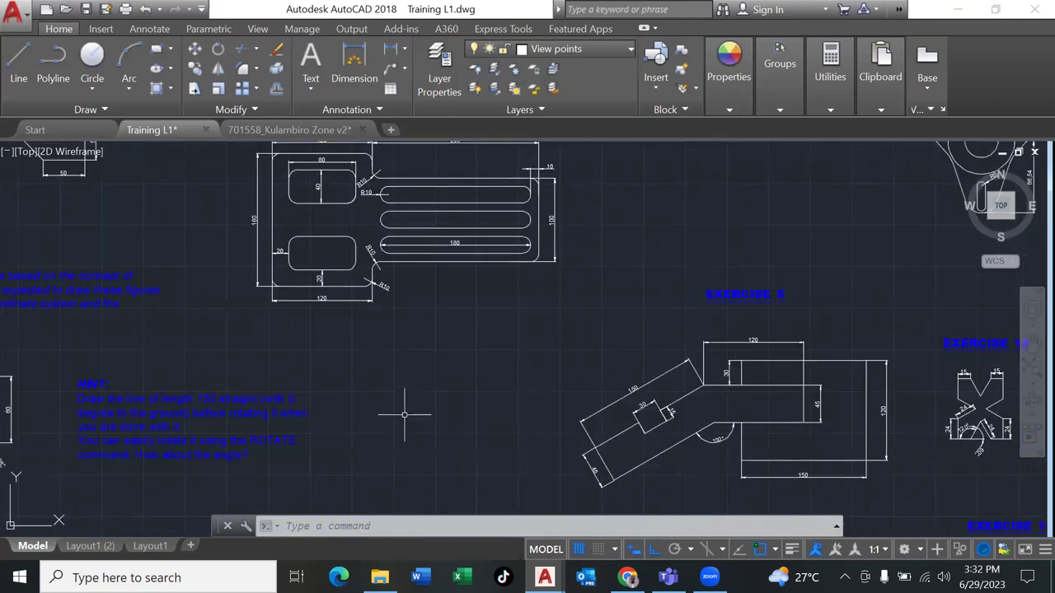
mouse_move(437, 432)
middle_down()
mouse_move(495, 451)
mouse_move(631, 464)
middle_up()
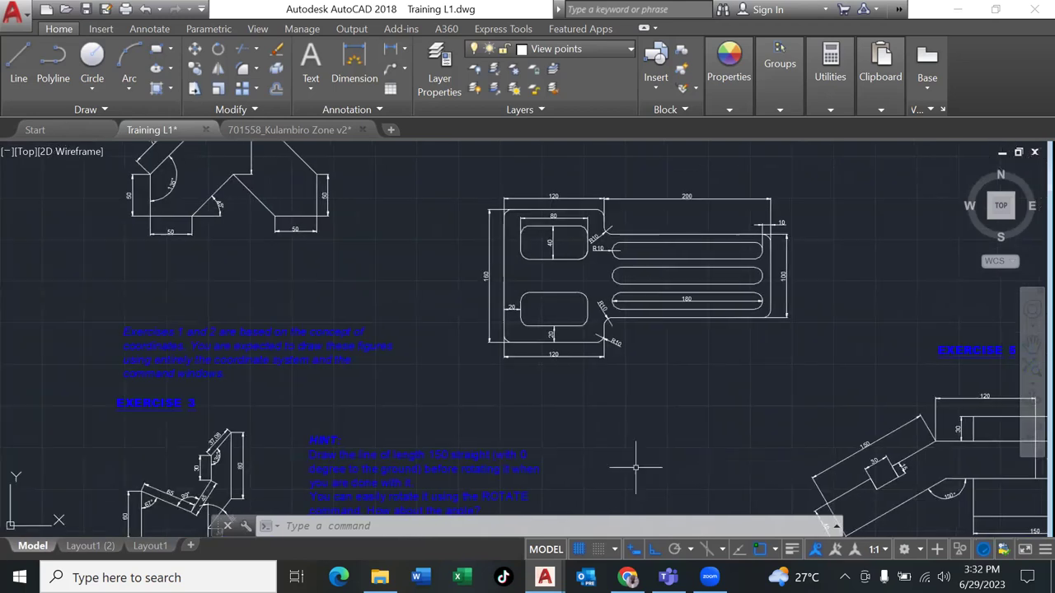
scroll(480, 412, down, 2)
key(ctrl+a)
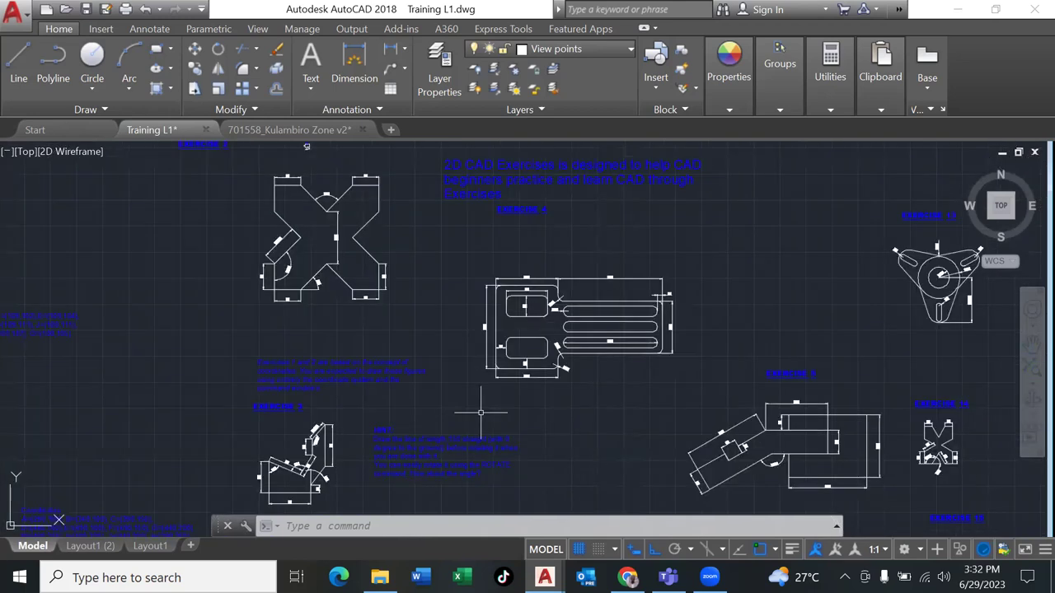
Gather the exercises together in view and bring Exercise 15 into focus.
scroll(389, 294, up, 3)
scroll(405, 313, down, 6)
scroll(534, 443, down, 2)
middle_drag(607, 528, 477, 411)
scroll(477, 412, up, 4)
scroll(539, 306, down, 4)
scroll(537, 310, up, 4)
middle_drag(513, 247, 524, 465)
scroll(635, 459, up, 7)
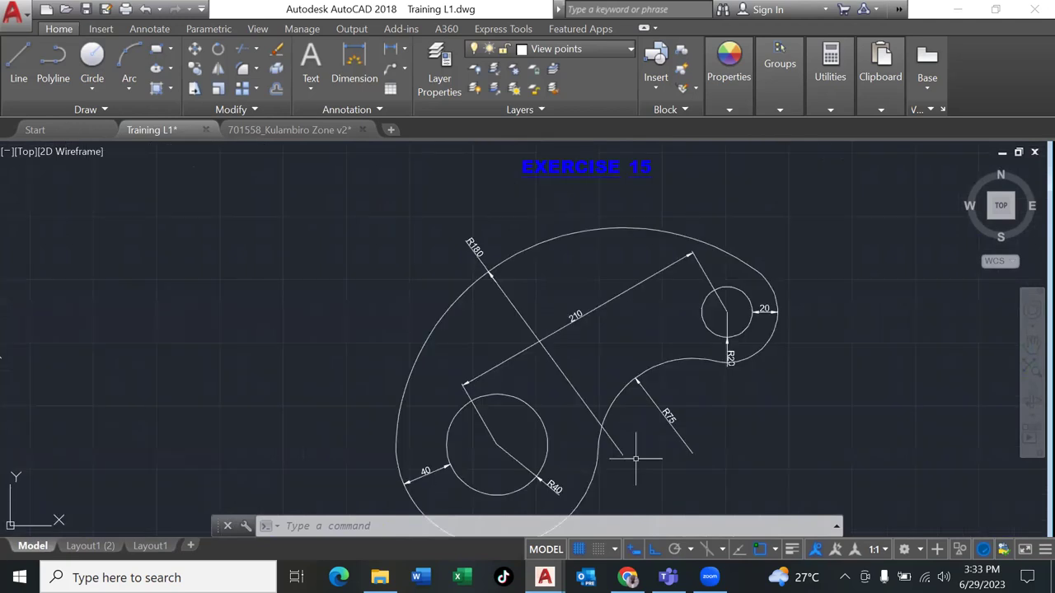
scroll(635, 459, down, 4)
middle_drag(647, 458, 635, 414)
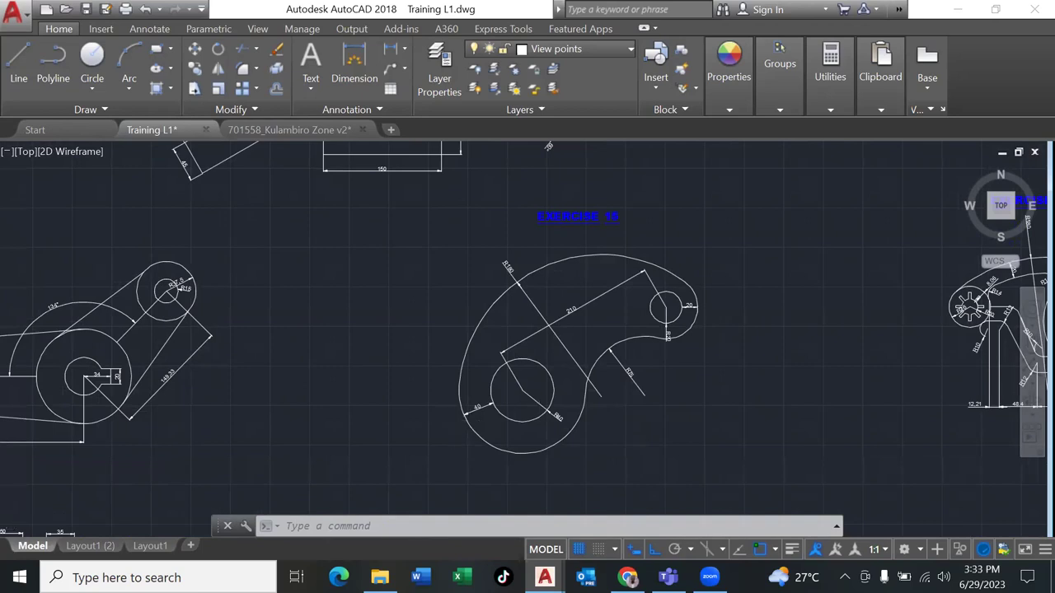
Select everything again and pan to the lever-arm linkage exercise.
key(ctrl+a)
scroll(458, 408, down, 2)
scroll(452, 419, down, 3)
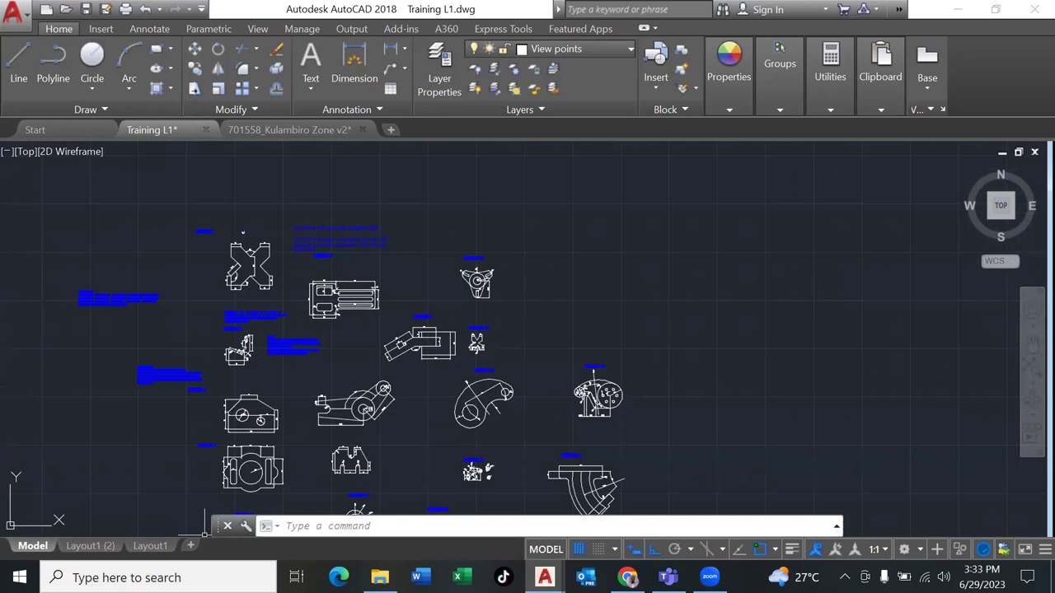
middle_drag(324, 358, 375, 266)
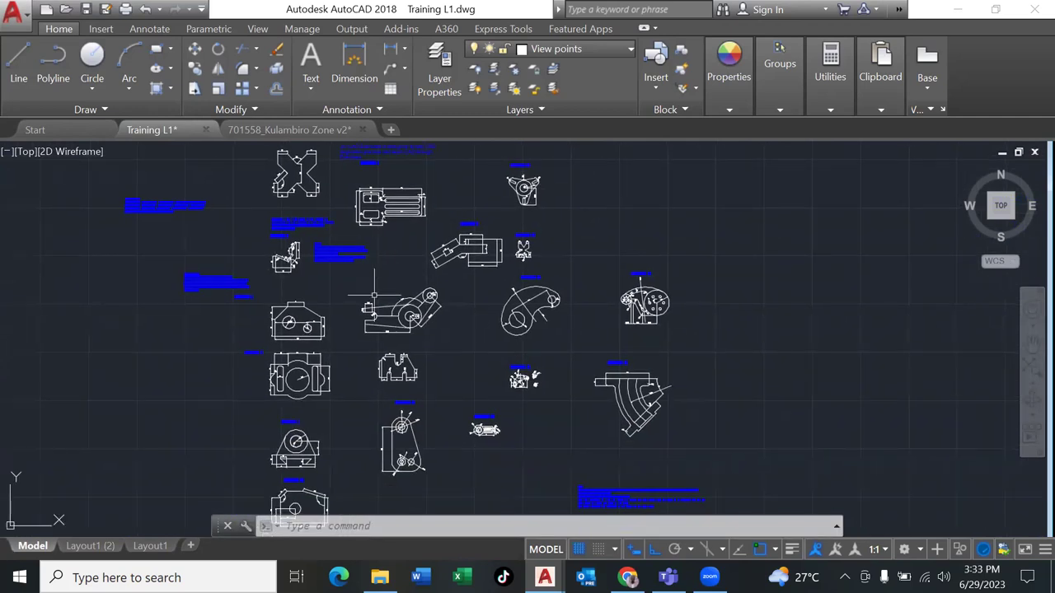
scroll(375, 294, up, 4)
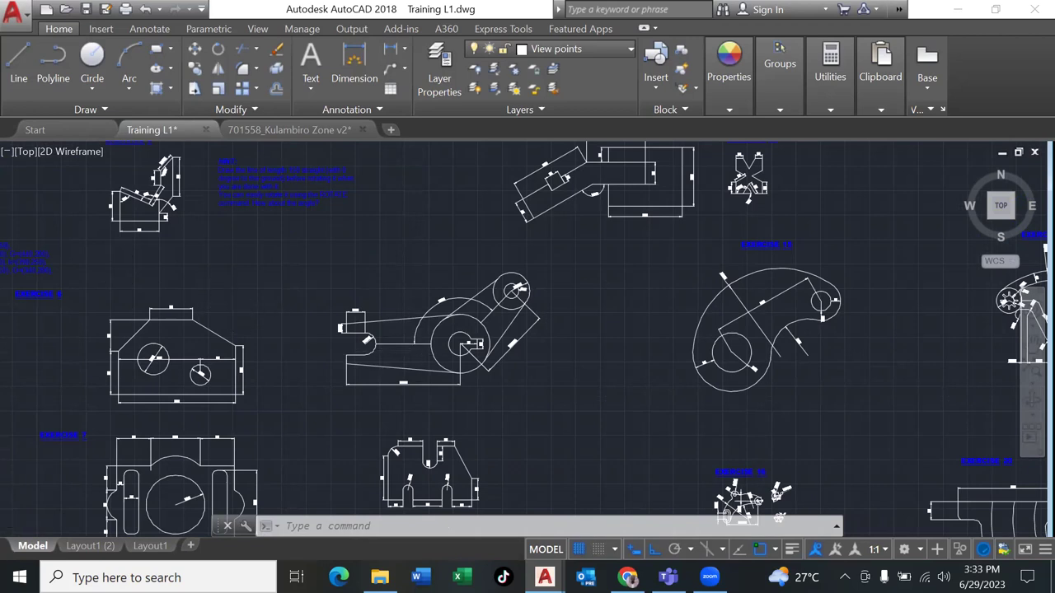
scroll(420, 354, up, 2)
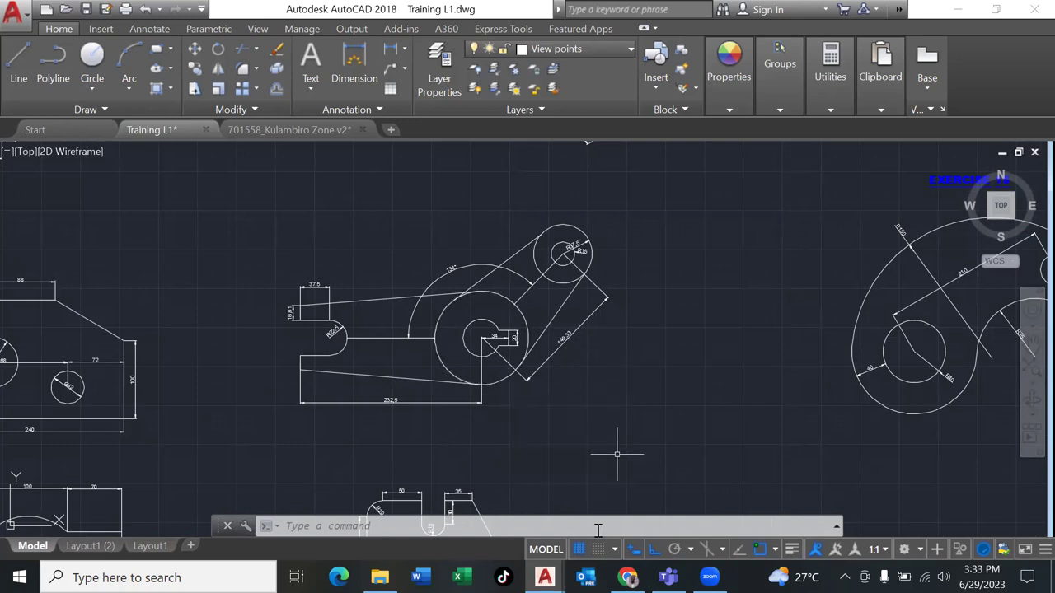
Switch to the 701558_Kulambiro Zone v2 drawing and leave the COVER sheet for model space.
mouse_move(545, 577)
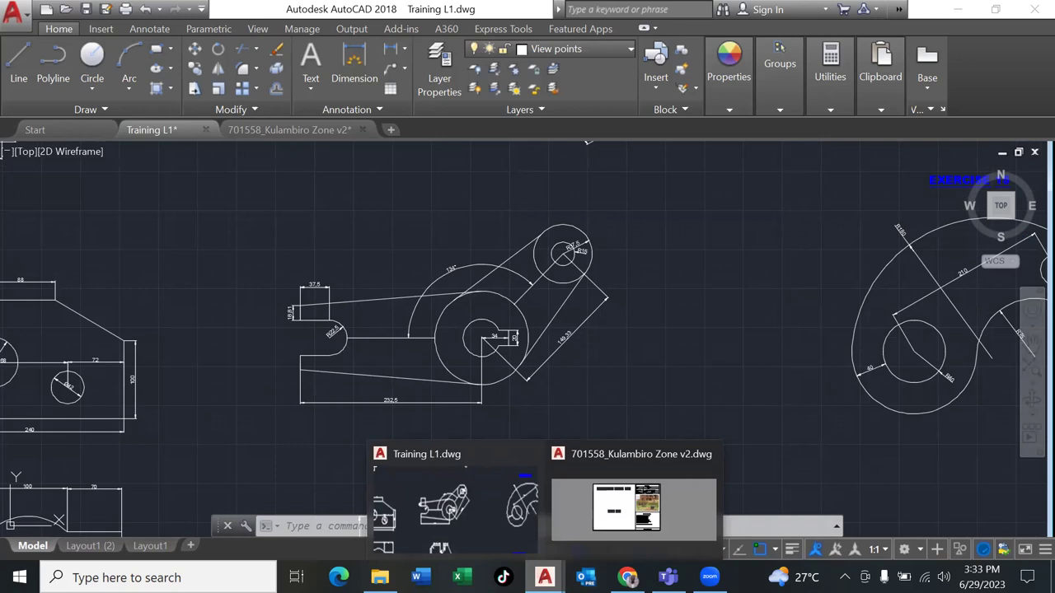
click(577, 492)
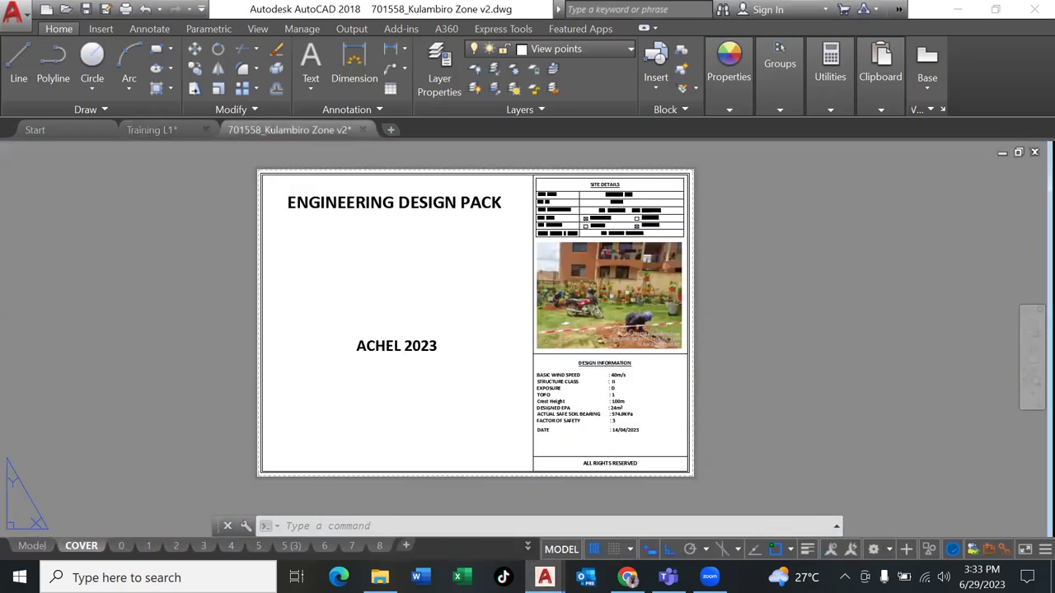
click(31, 546)
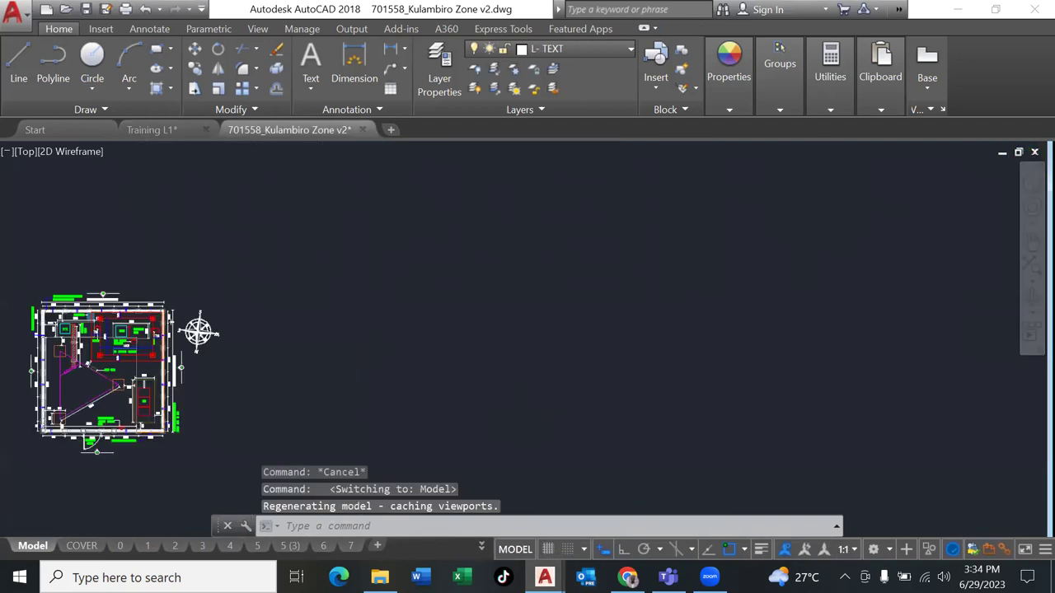
Zoom and pan the model space to bring the site plan into view.
scroll(527, 409, down, 3)
middle_drag(527, 409, 462, 243)
scroll(462, 243, up, 6)
scroll(459, 211, down, 4)
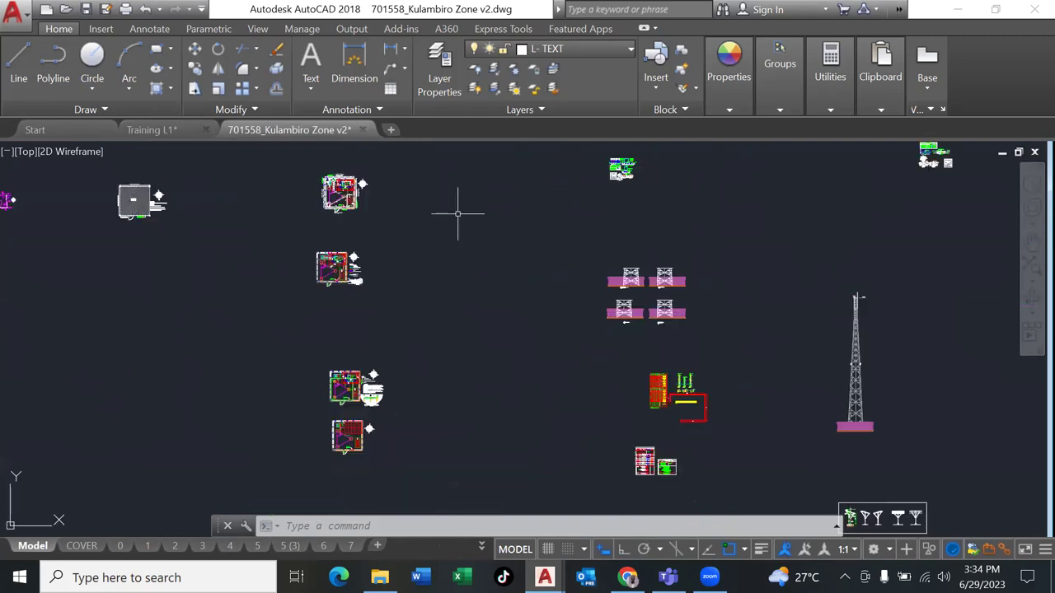
scroll(287, 241, up, 6)
middle_drag(440, 219, 370, 391)
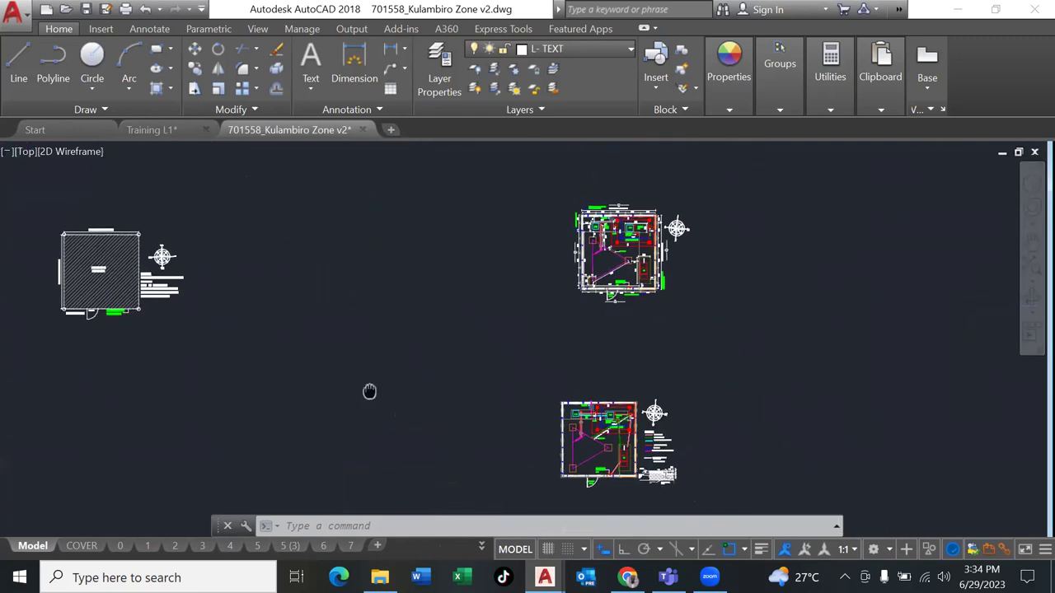
scroll(727, 338, up, 6)
mouse_move(650, 322)
middle_down()
mouse_move(546, 398)
mouse_move(606, 489)
middle_up()
scroll(610, 462, down, 5)
scroll(647, 323, up, 1)
middle_drag(635, 363, 574, 244)
scroll(618, 383, down, 3)
mouse_move(618, 383)
middle_down()
mouse_move(629, 351)
mouse_move(622, 288)
middle_up()
Pan across the remaining detail drawings in the Kulambiro Zone model space.
scroll(242, 306, down, 2)
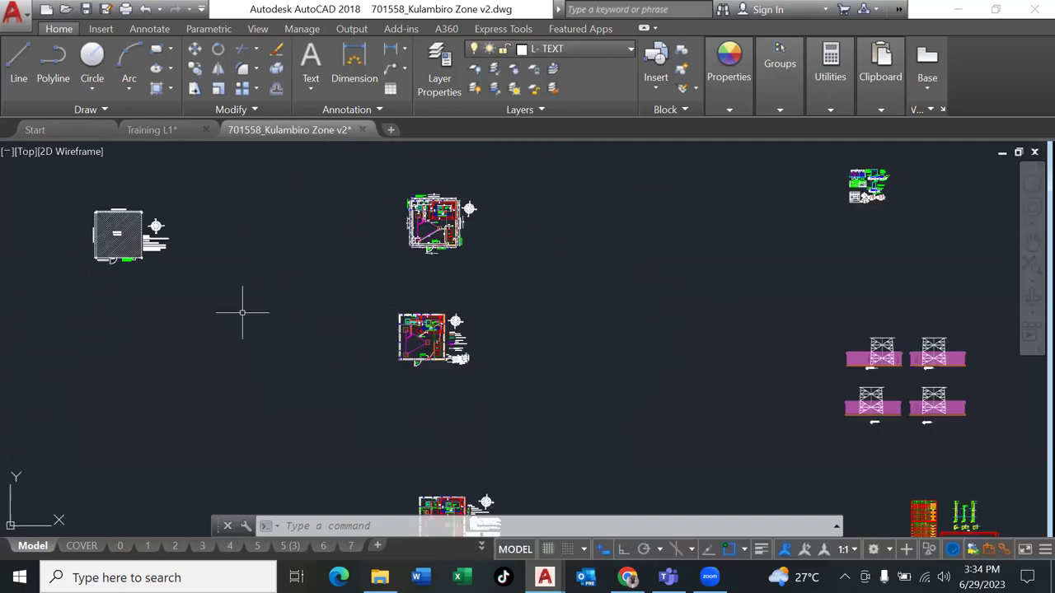
scroll(783, 429, down, 2)
mouse_move(680, 407)
middle_down()
mouse_move(598, 391)
mouse_move(506, 346)
middle_up()
scroll(580, 454, down, 2)
mouse_move(579, 454)
middle_down()
mouse_move(552, 357)
mouse_move(536, 357)
middle_up()
scroll(535, 358, up, 2)
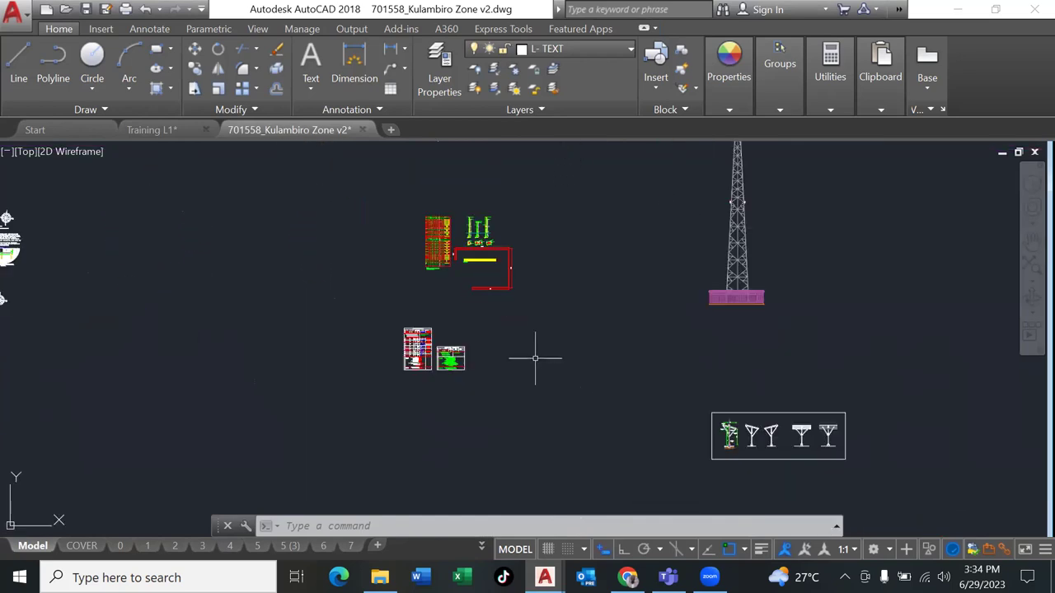
scroll(686, 420, down, 2)
middle_drag(776, 454, 536, 339)
scroll(536, 339, up, 5)
scroll(504, 330, down, 3)
scroll(299, 245, down, 5)
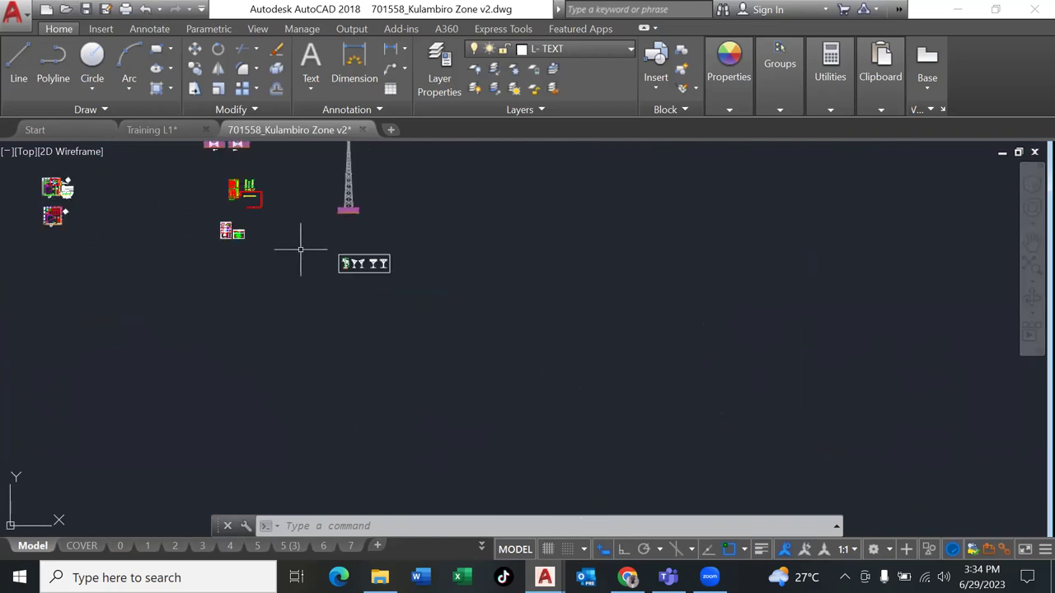
middle_drag(288, 300, 558, 445)
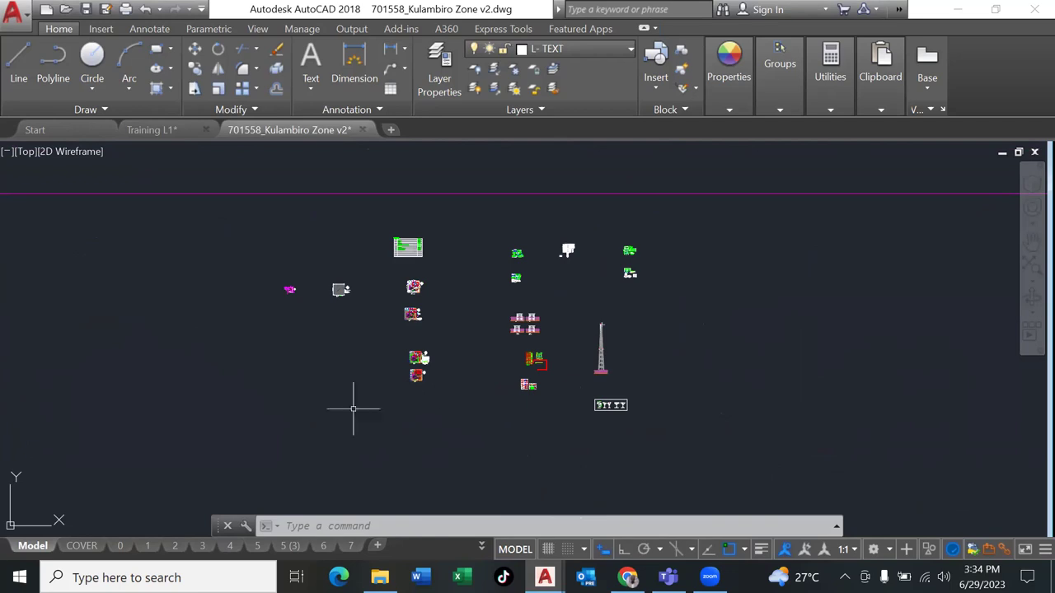
scroll(205, 327, up, 5)
Centre the SITE location plan, then switch to the Training L1 drawing.
middle_drag(499, 278, 493, 402)
scroll(493, 402, down, 2)
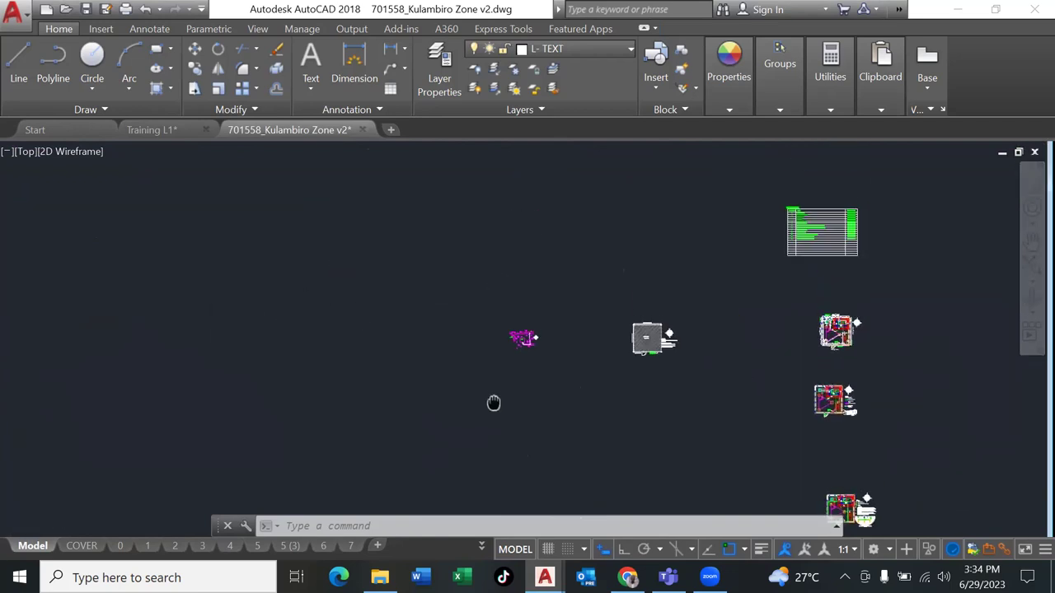
scroll(550, 371, up, 6)
mouse_move(532, 370)
middle_down()
mouse_move(518, 412)
mouse_move(544, 455)
middle_up()
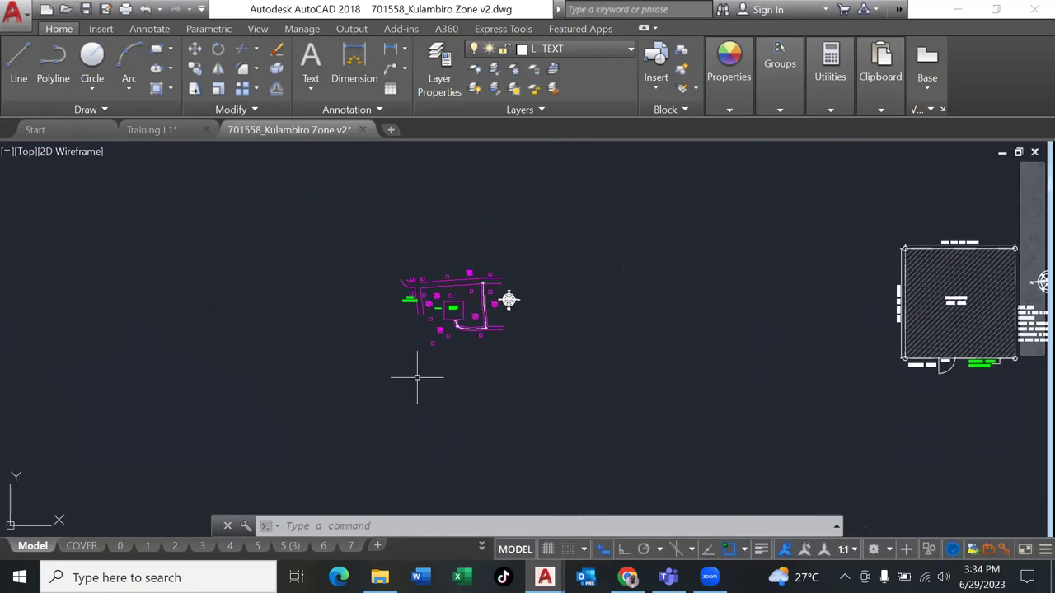
scroll(417, 377, up, 6)
middle_drag(574, 344, 565, 414)
scroll(519, 464, down, 2)
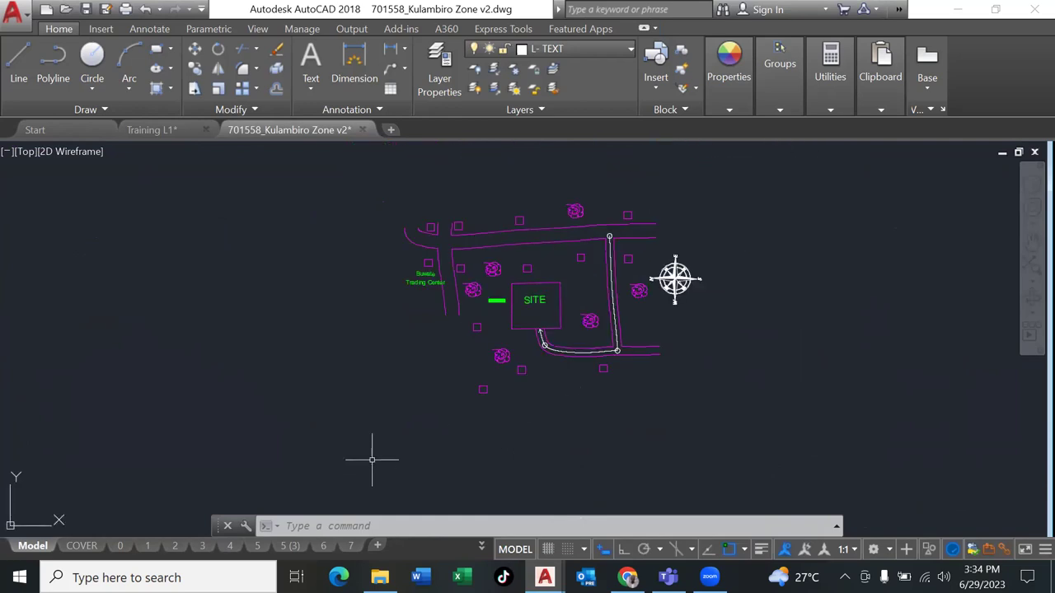
scroll(400, 435, down, 2)
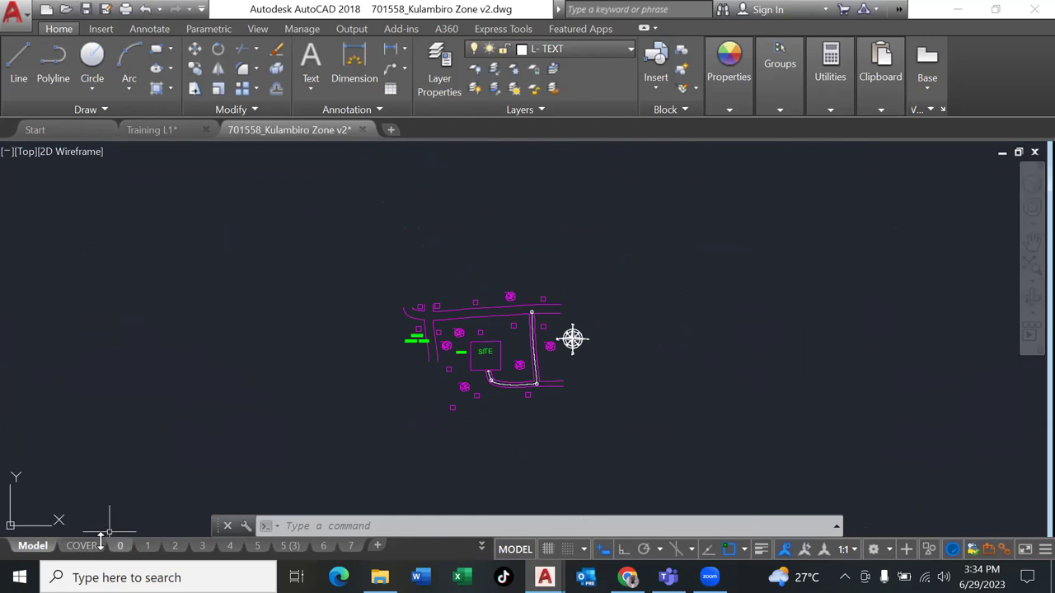
scroll(305, 420, down, 5)
scroll(334, 388, down, 4)
middle_drag(612, 431, 539, 301)
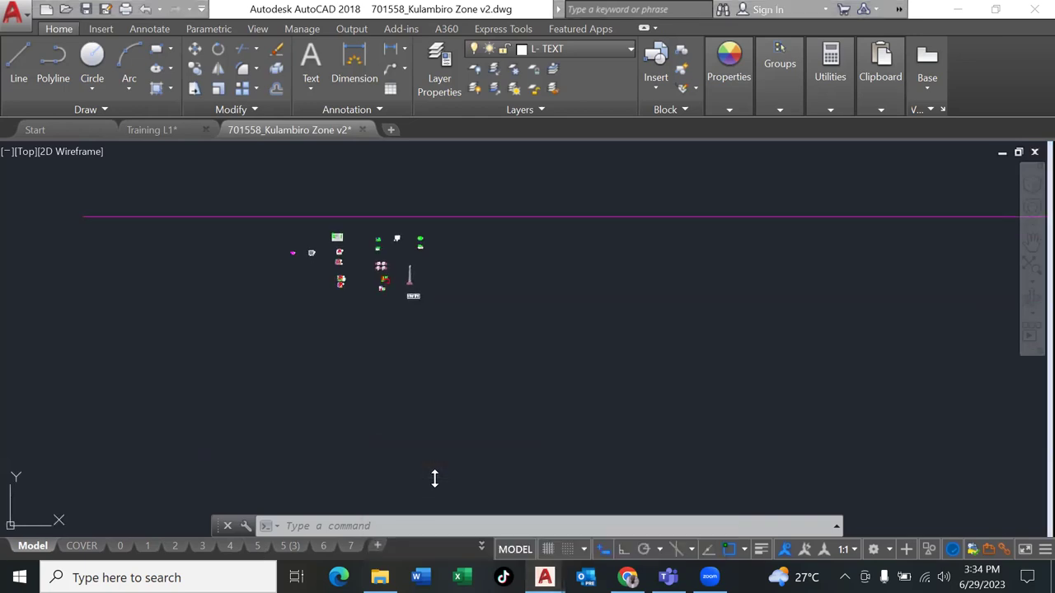
key(ctrl+Tab)
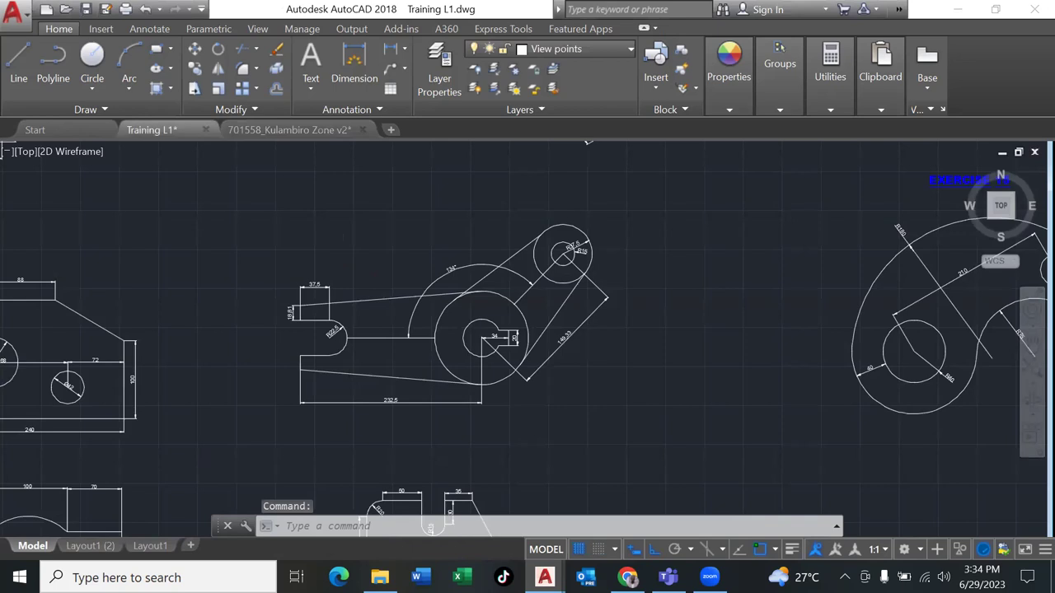
Open the Layout1 exercise sheet of Training L1 and shift it toward the middle.
scroll(351, 384, down, 10)
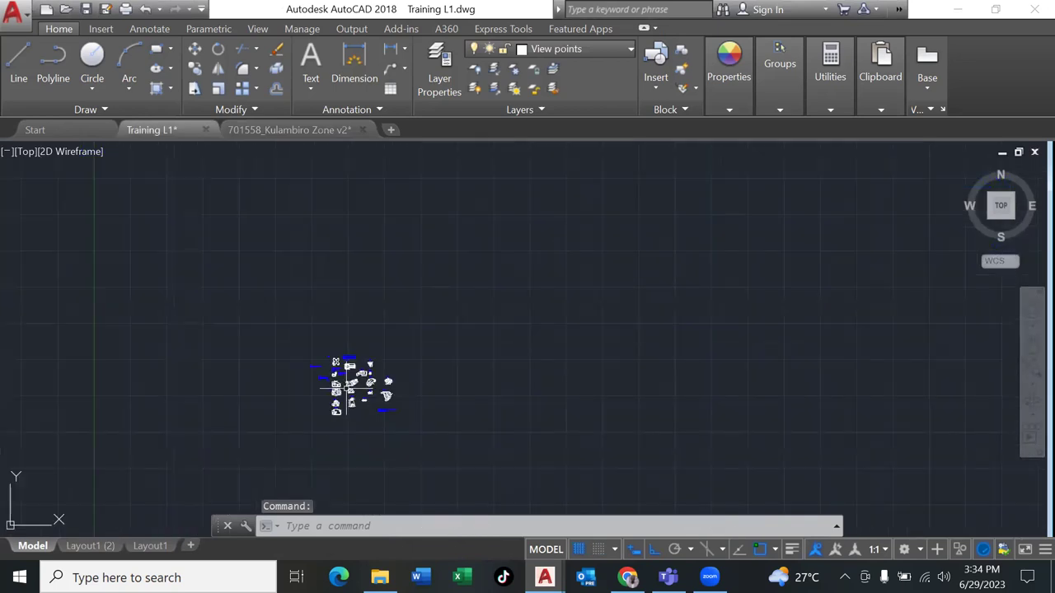
scroll(347, 384, up, 5)
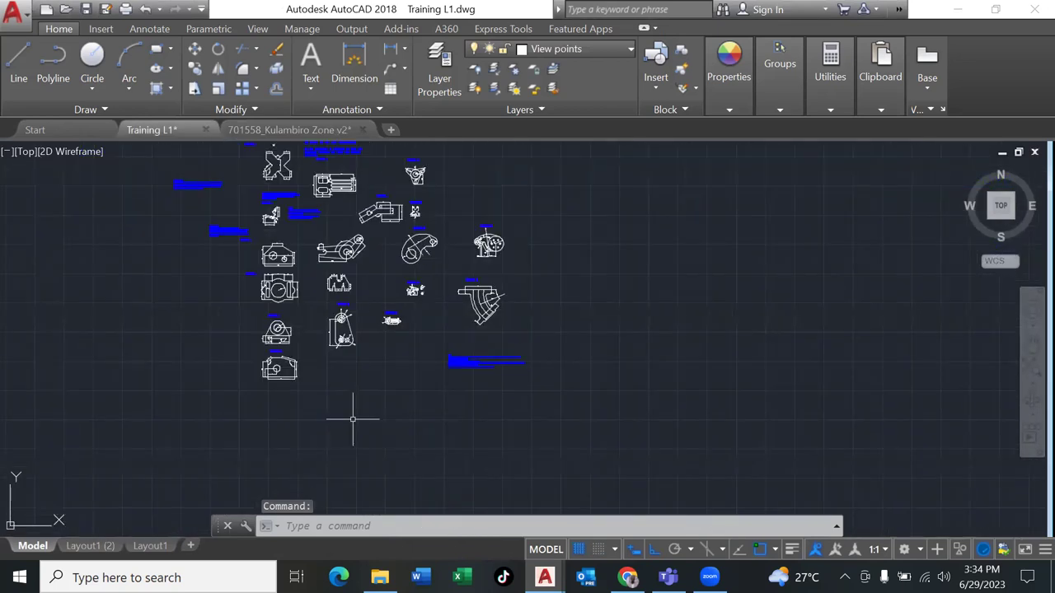
scroll(352, 418, down, 4)
scroll(352, 419, up, 2)
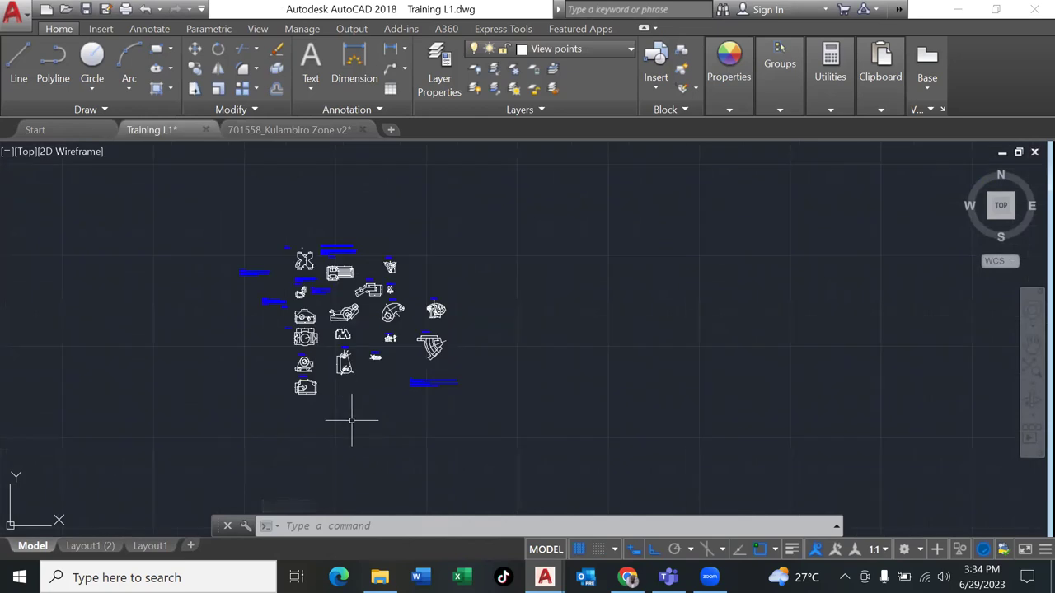
mouse_move(149, 547)
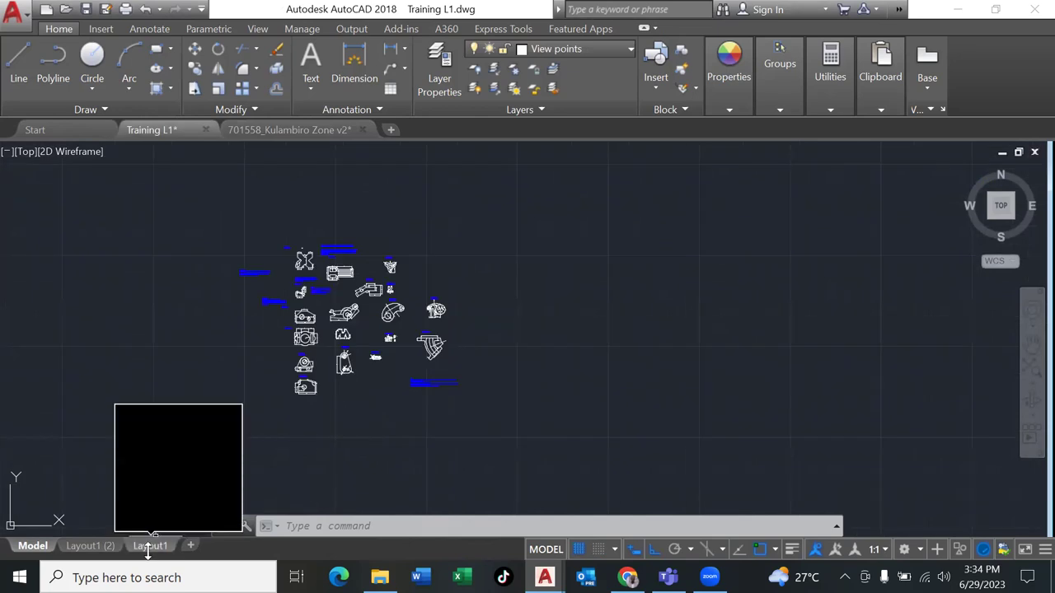
click(148, 547)
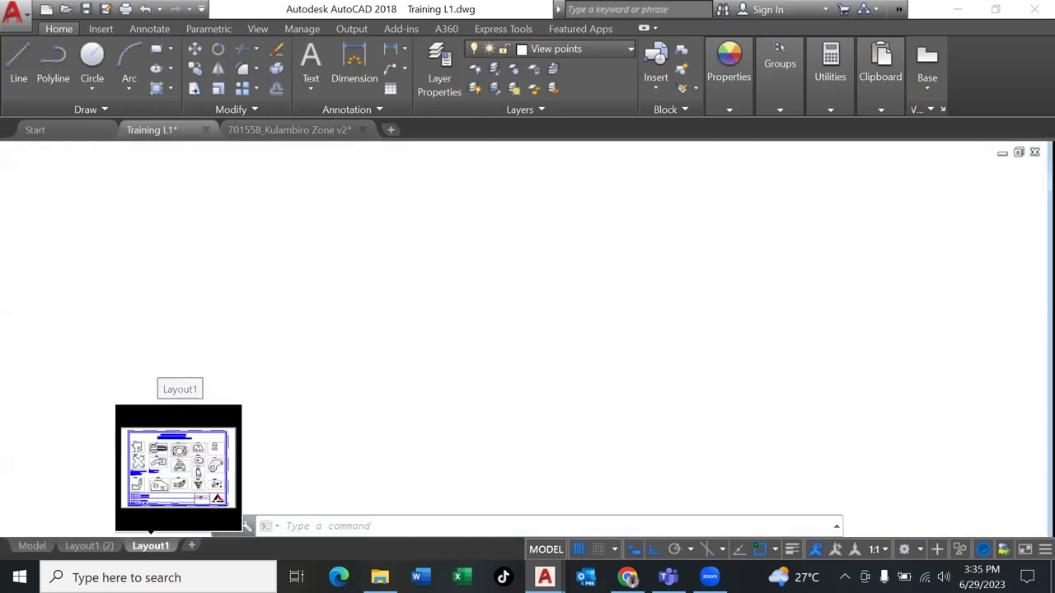
middle_drag(469, 252, 750, 238)
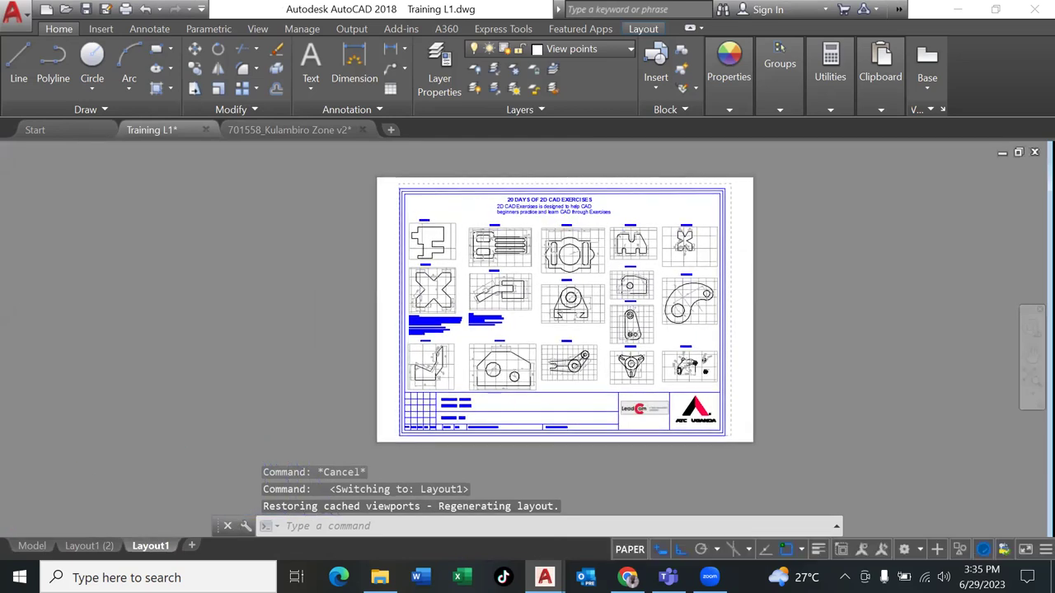
Zoom over the Layout1 exercises and bring the sheet's heading into view.
scroll(636, 319, up, 2)
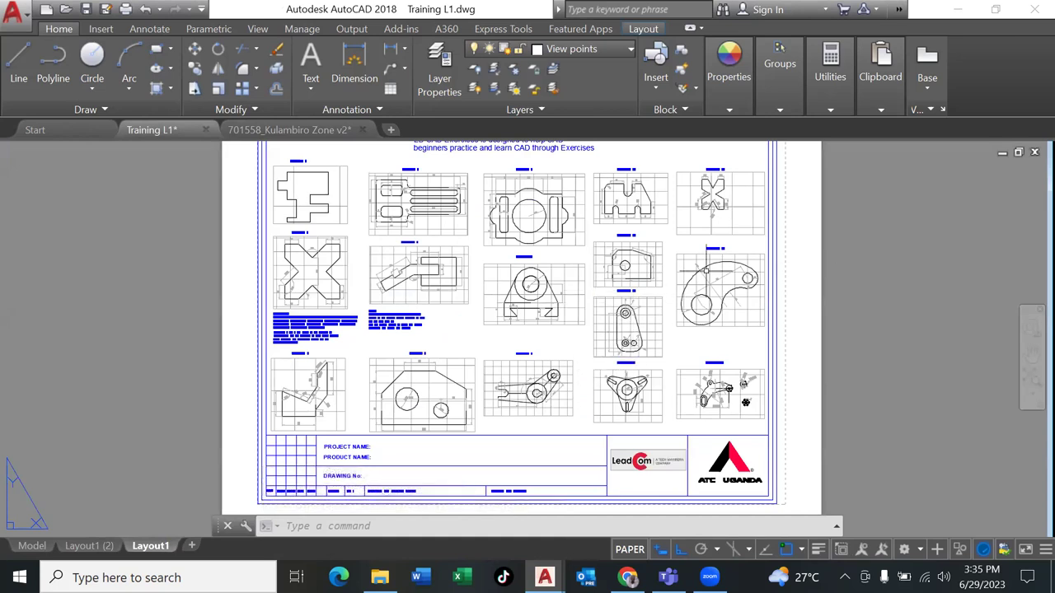
scroll(315, 189, up, 2)
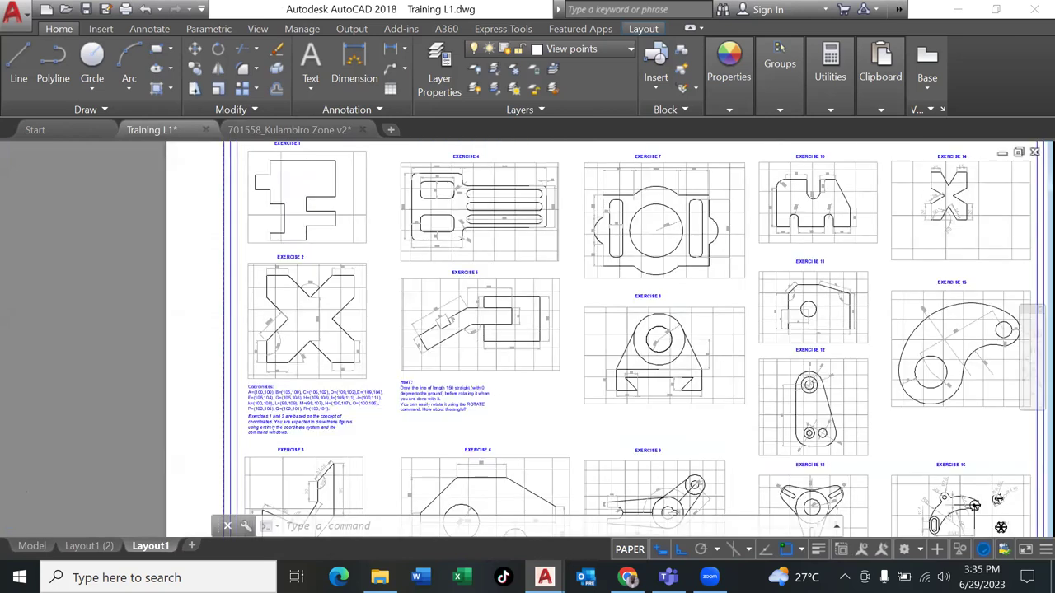
scroll(313, 192, up, 2)
scroll(354, 247, up, 1)
scroll(365, 287, up, 1)
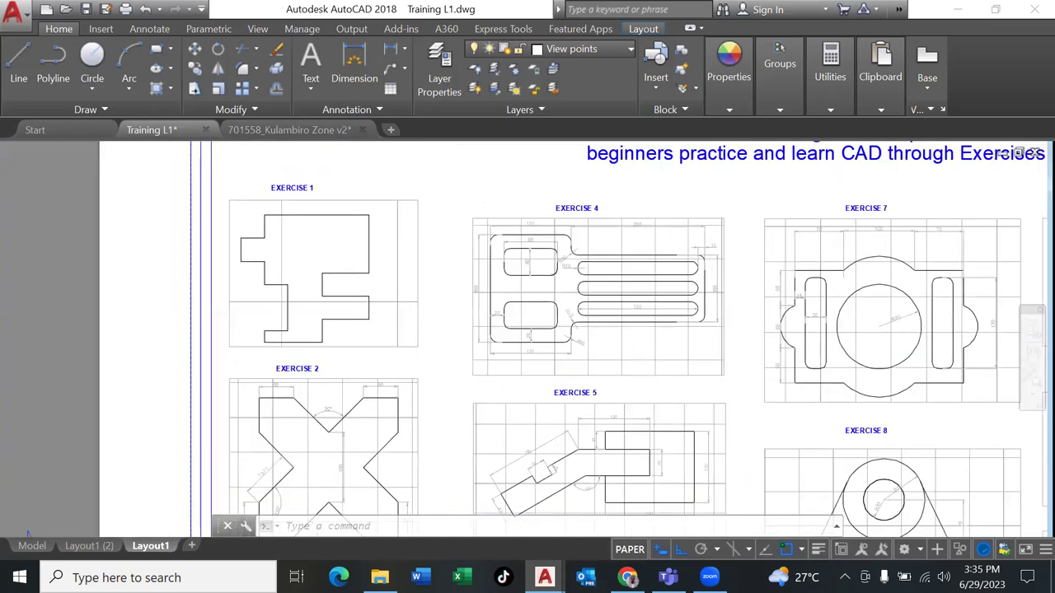
middle_drag(528, 329, 574, 439)
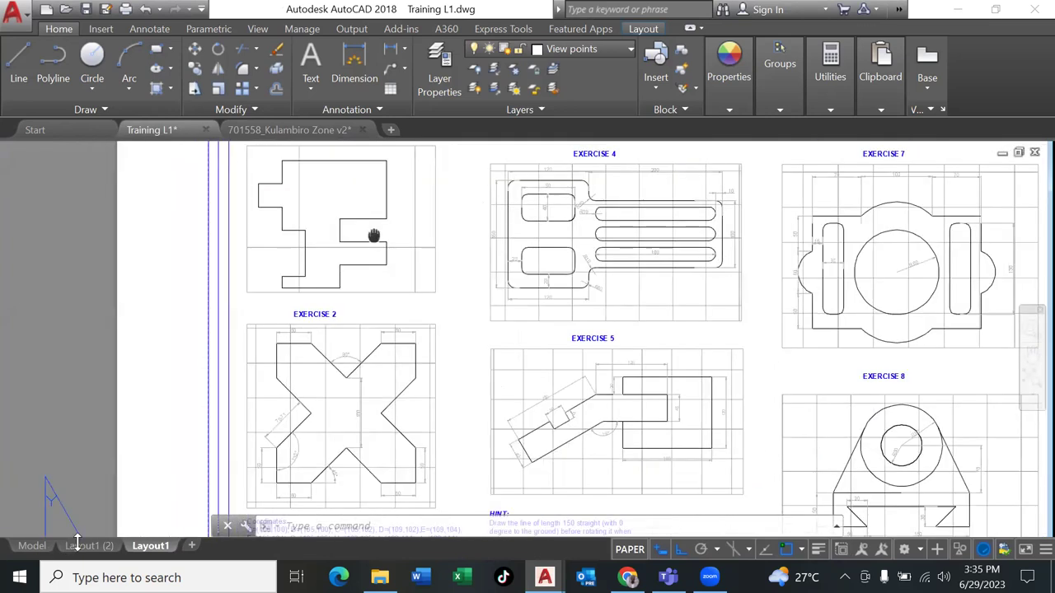
scroll(422, 292, down, 4)
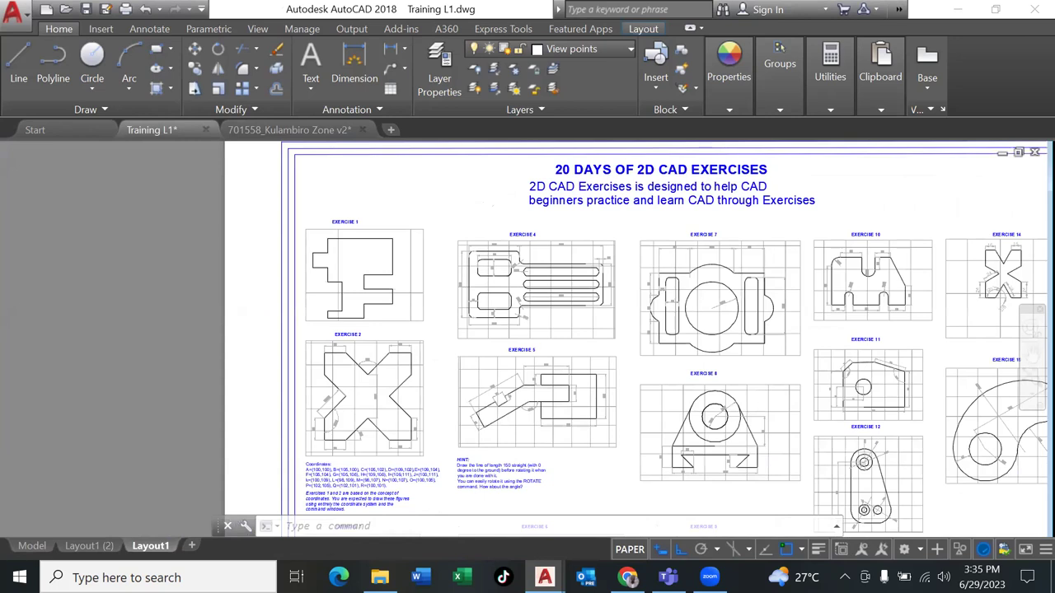
scroll(555, 350, down, 1)
Show the Layout1 (2) sheet, briefly visiting Model, and pan up to its title block.
click(89, 546)
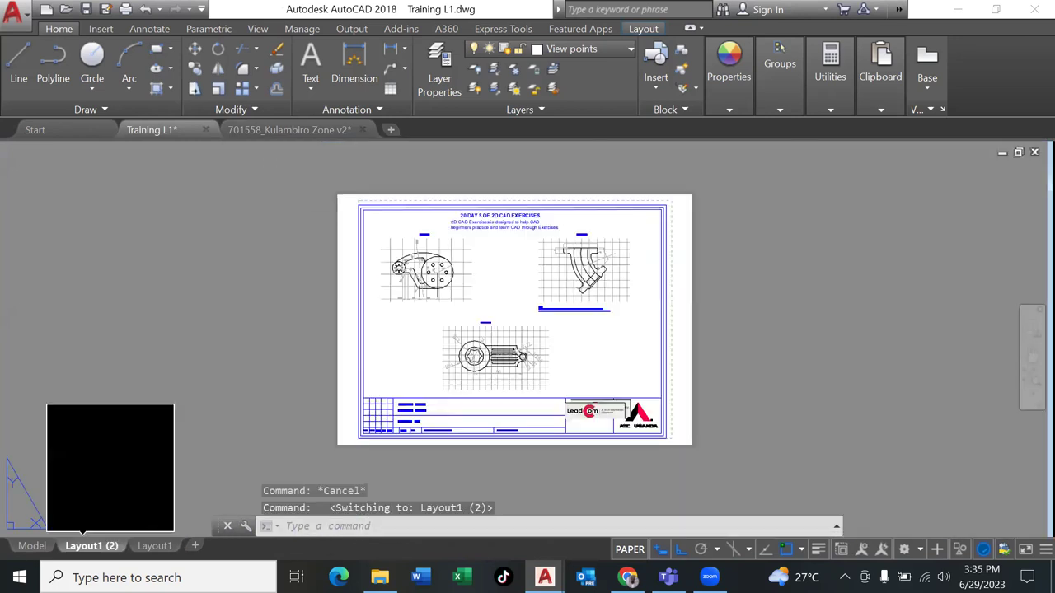
scroll(467, 330, up, 4)
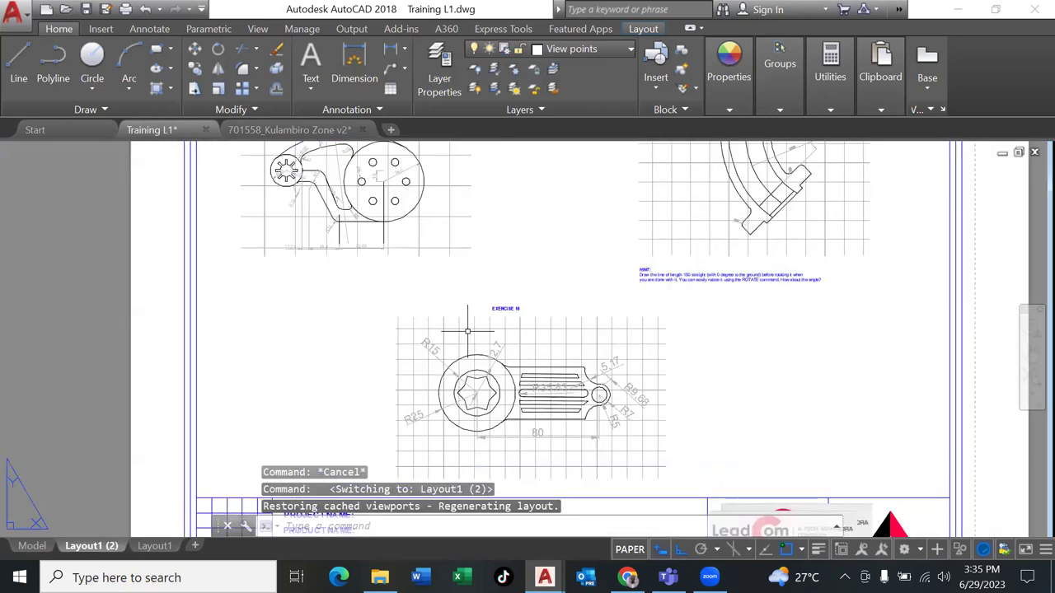
scroll(468, 330, up, 3)
scroll(557, 229, down, 3)
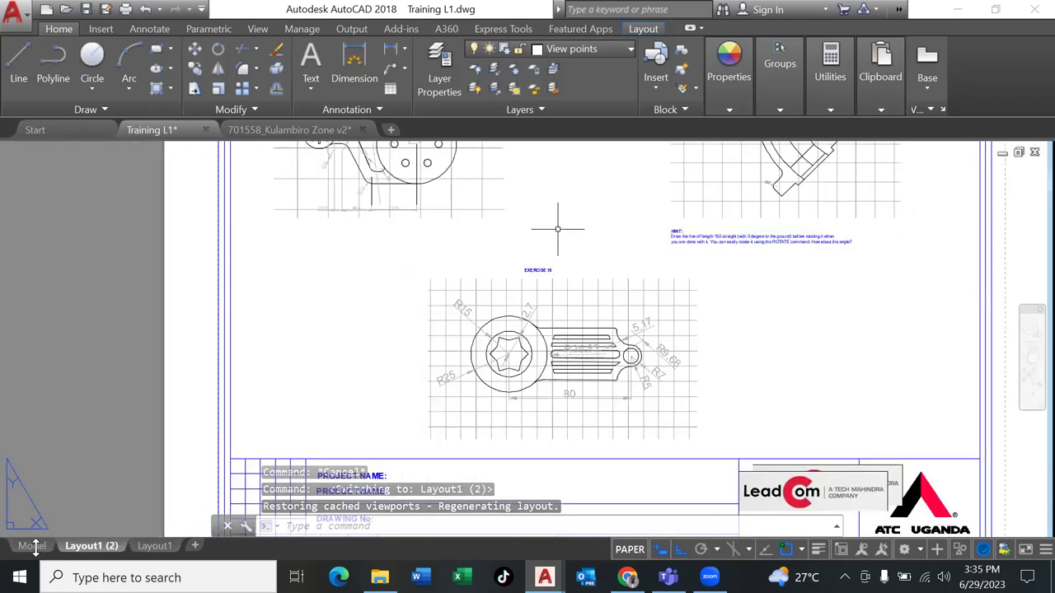
click(32, 545)
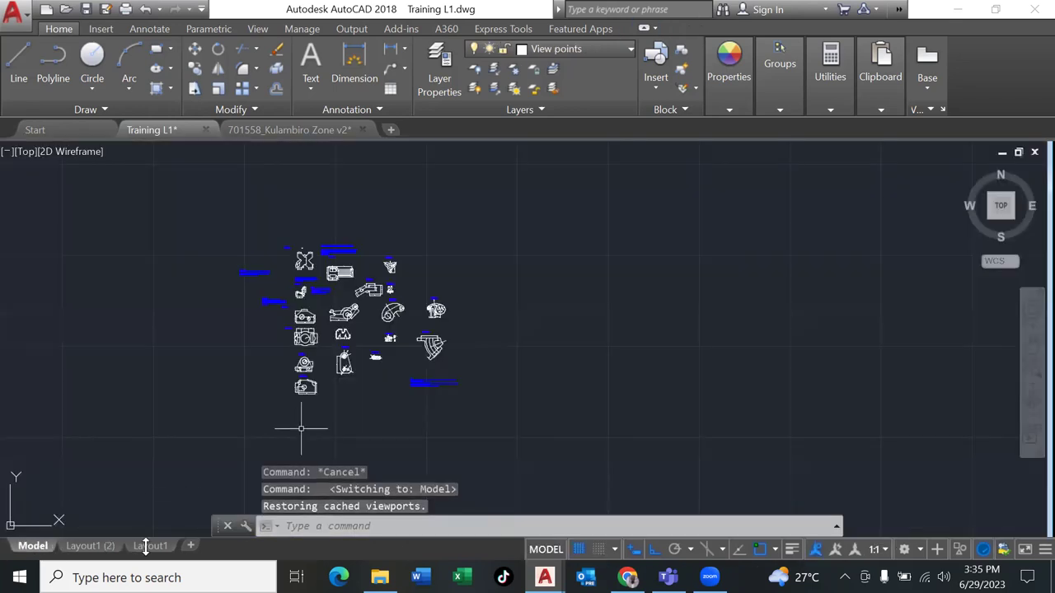
click(88, 545)
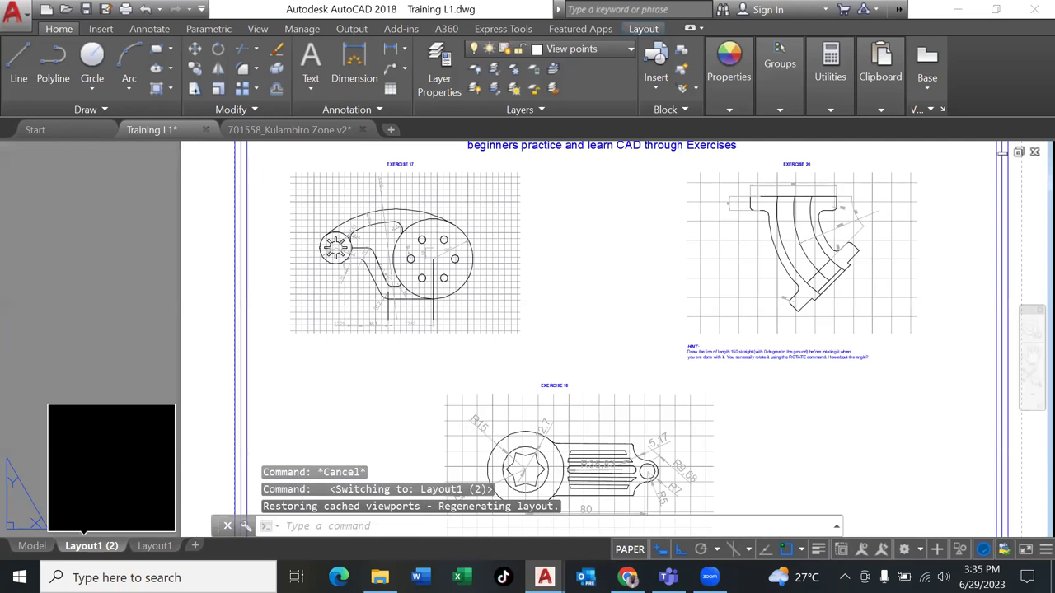
scroll(295, 413, down, 2)
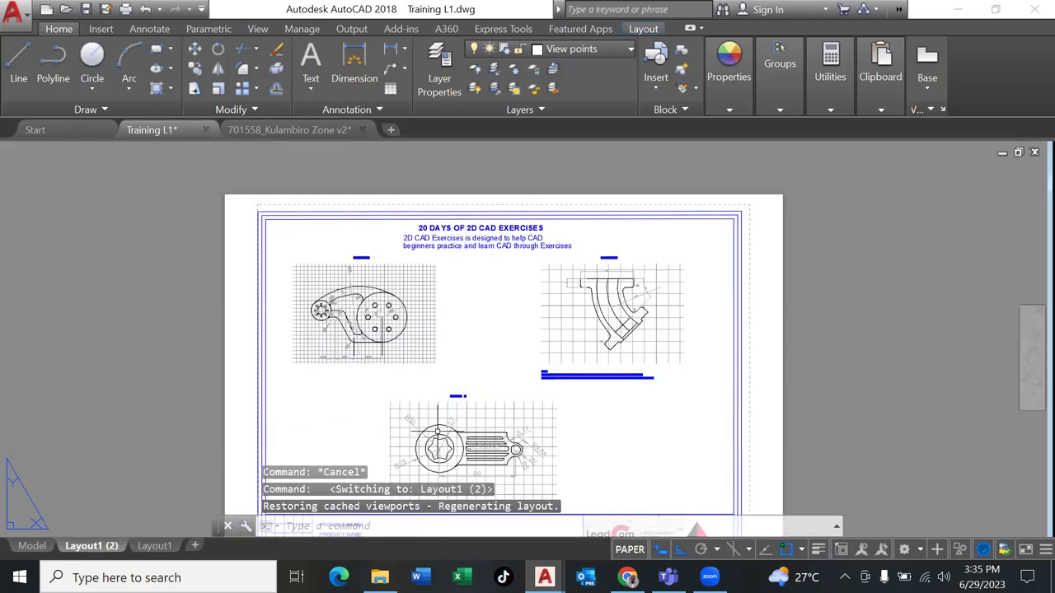
middle_drag(483, 377, 480, 354)
middle_drag(478, 396, 474, 353)
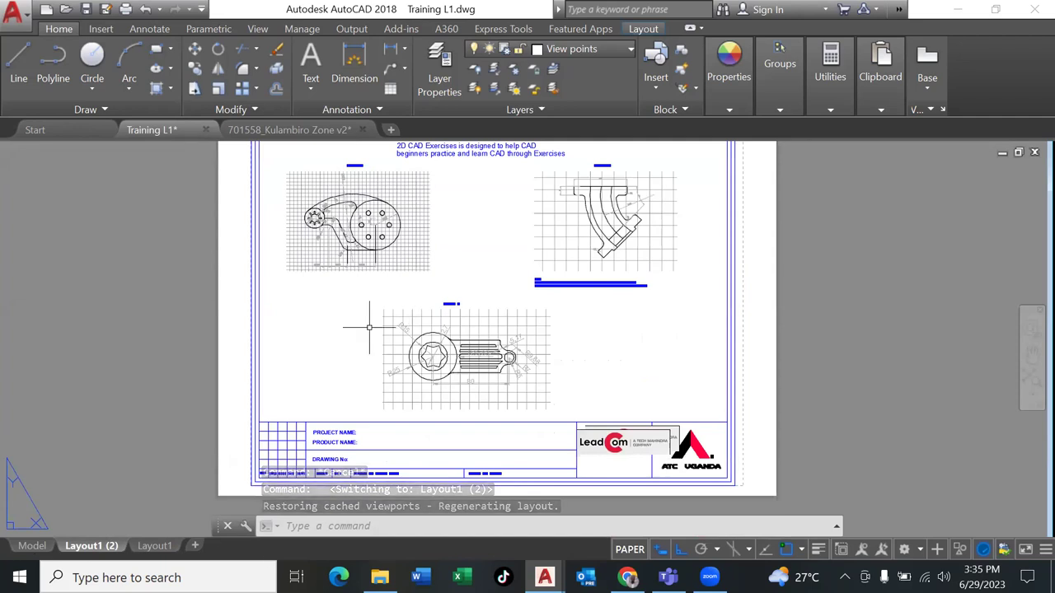
Switch to the Kulambiro Zone drawing and view the COVER sheet's site photo.
mouse_move(545, 577)
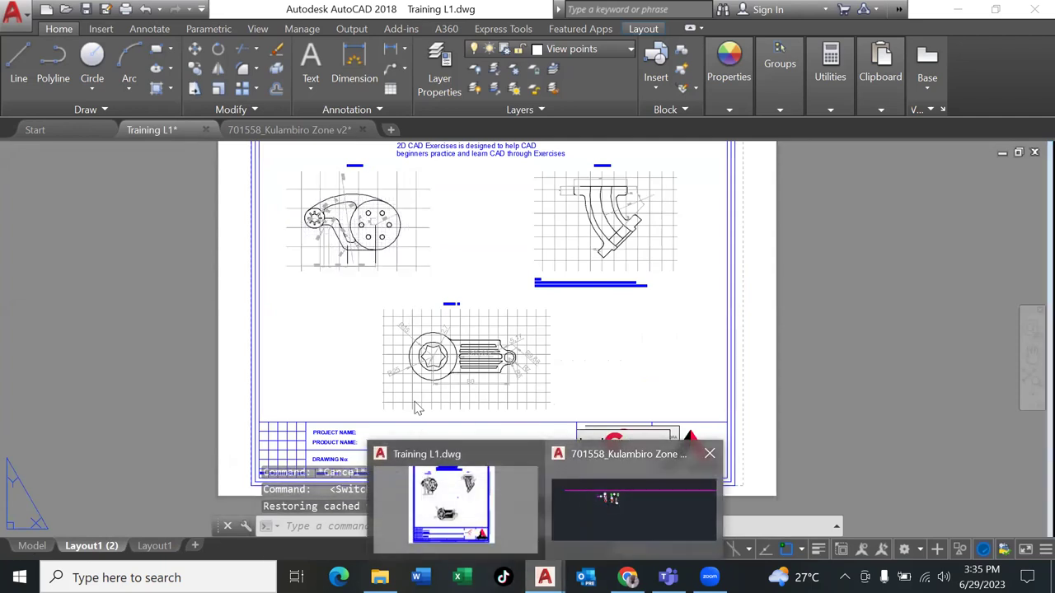
click(604, 499)
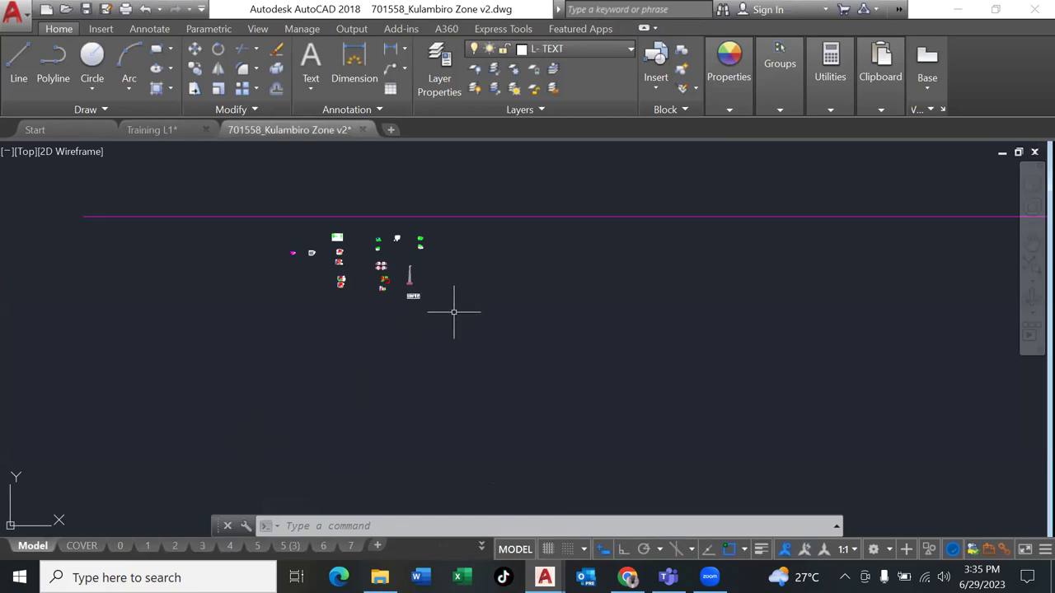
mouse_move(68, 551)
click(81, 546)
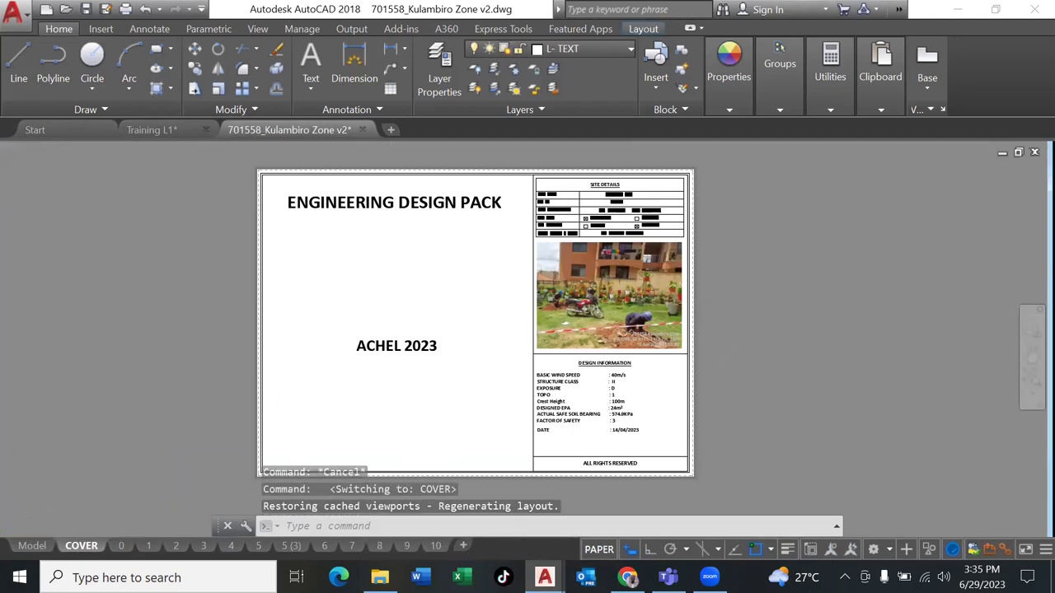
scroll(492, 301, up, 2)
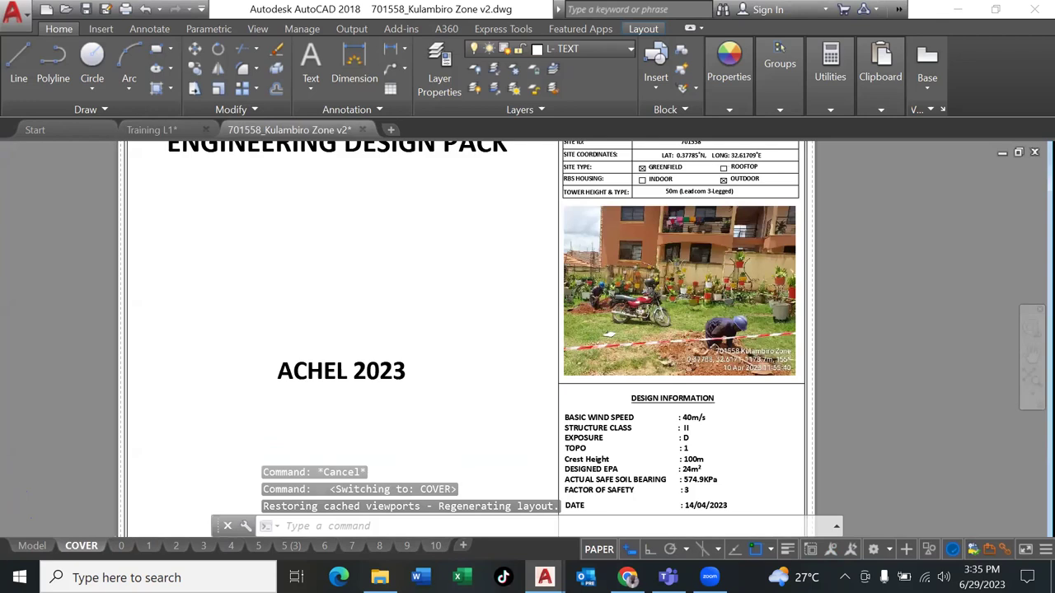
scroll(486, 303, up, 2)
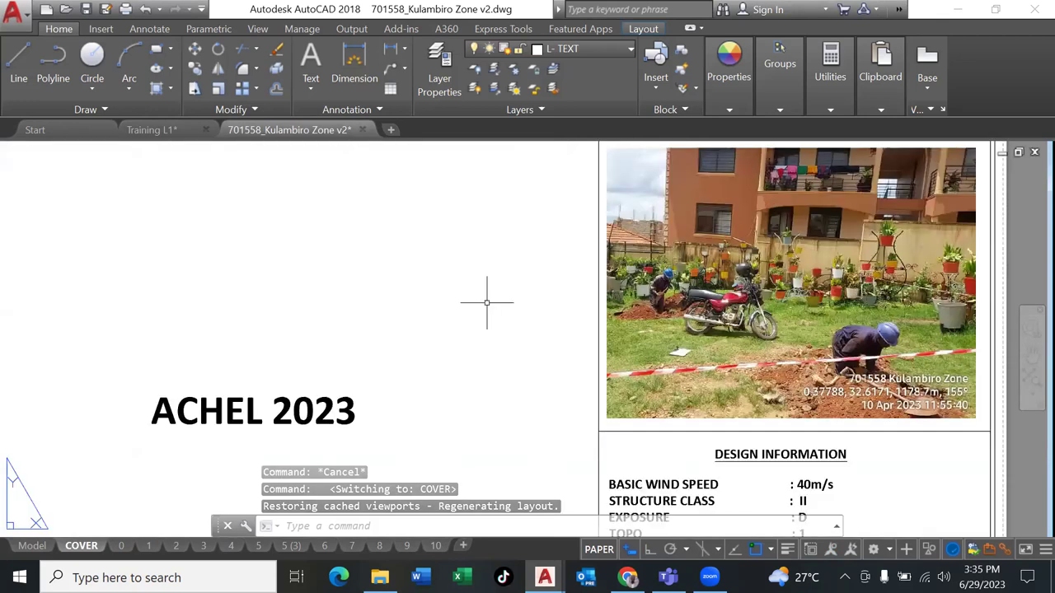
mouse_move(509, 229)
middle_down()
mouse_move(358, 322)
mouse_move(354, 243)
middle_up()
scroll(358, 322, down, 3)
scroll(358, 328, down, 1)
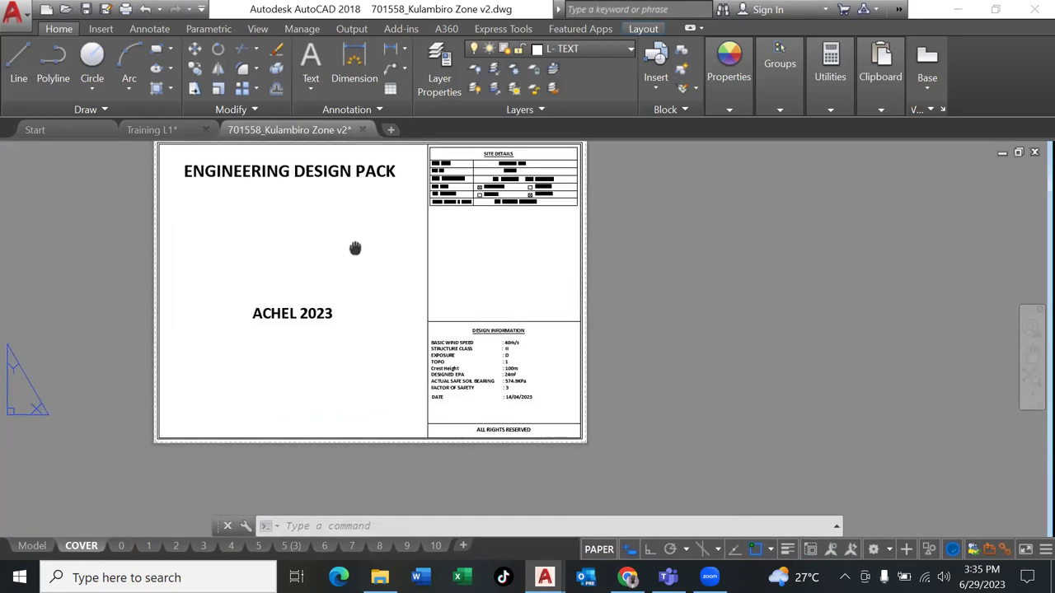
middle_drag(367, 325, 431, 372)
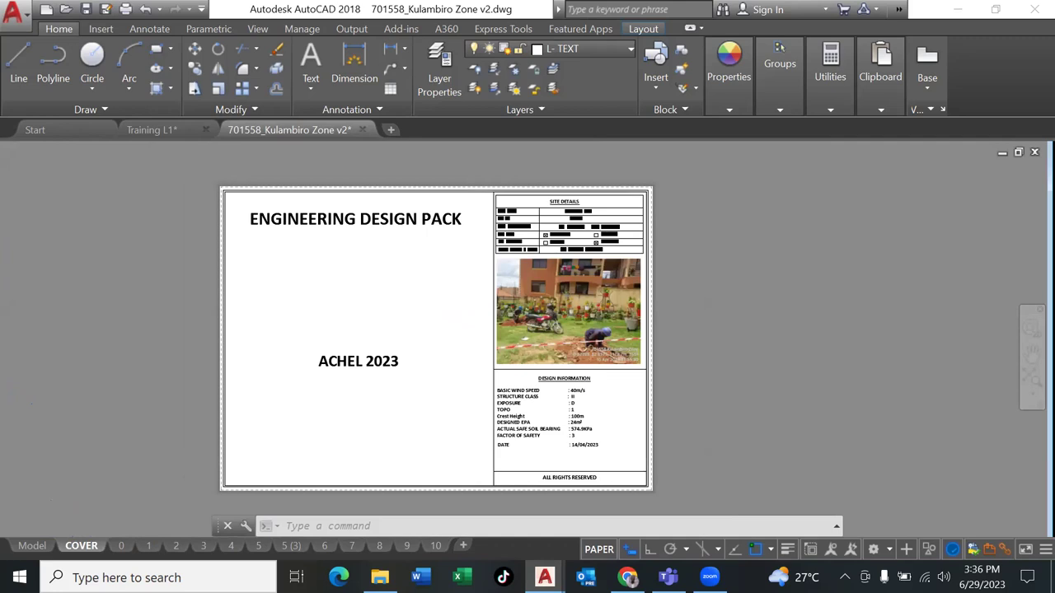
Review the cover's site details table, then bring up sheet 0's drawing list table.
scroll(452, 337, up, 2)
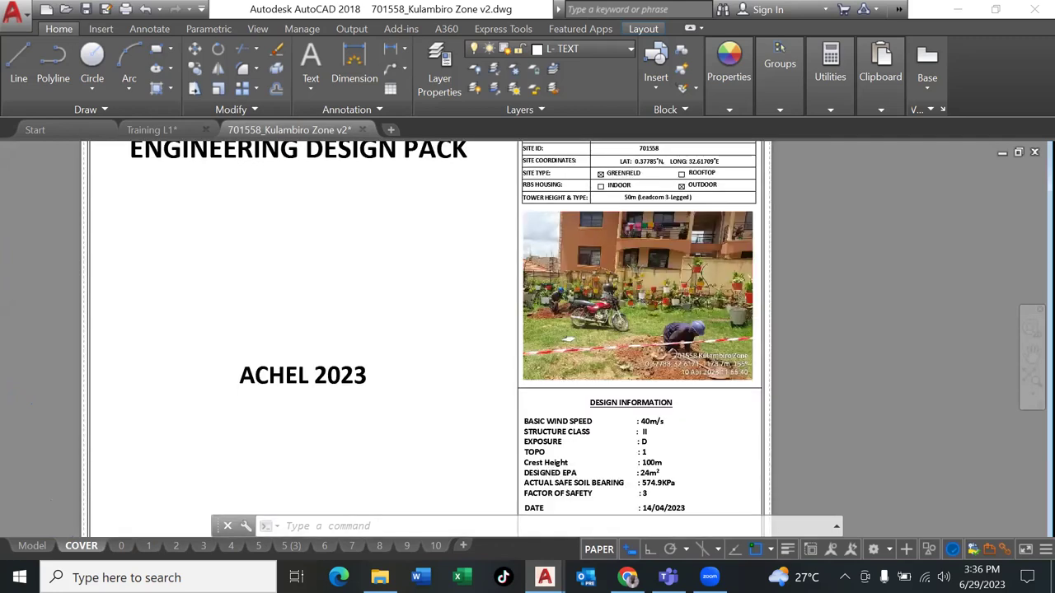
scroll(508, 300, up, 2)
middle_drag(508, 299, 416, 223)
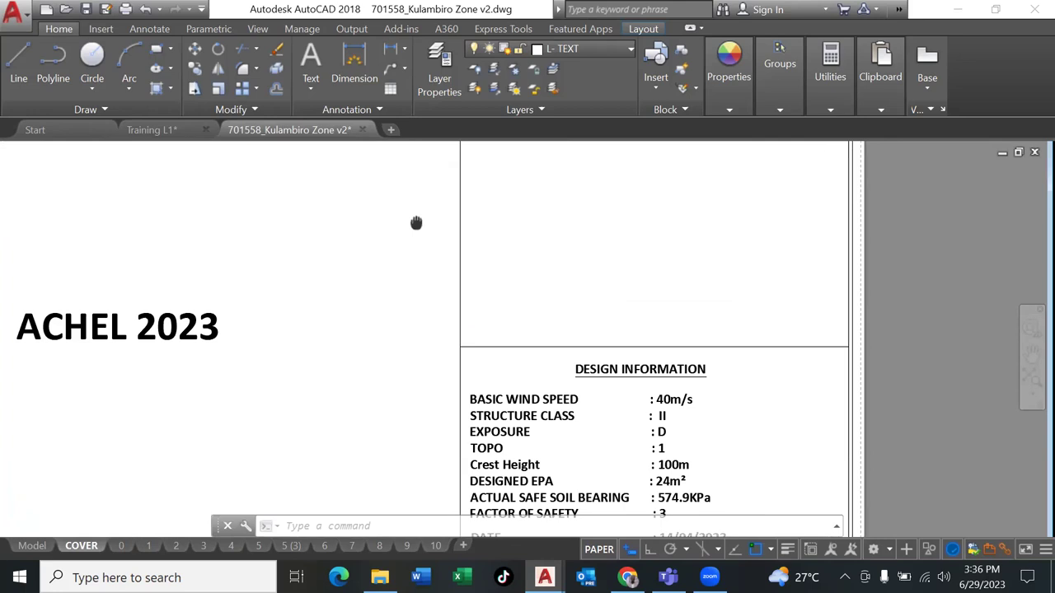
scroll(405, 410, down, 3)
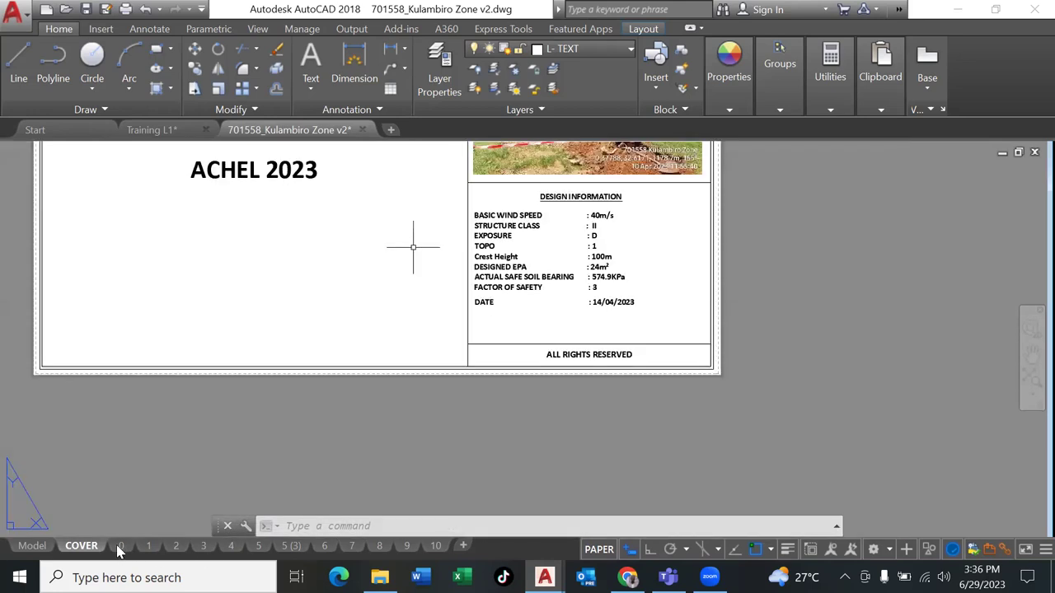
middle_drag(384, 240, 485, 299)
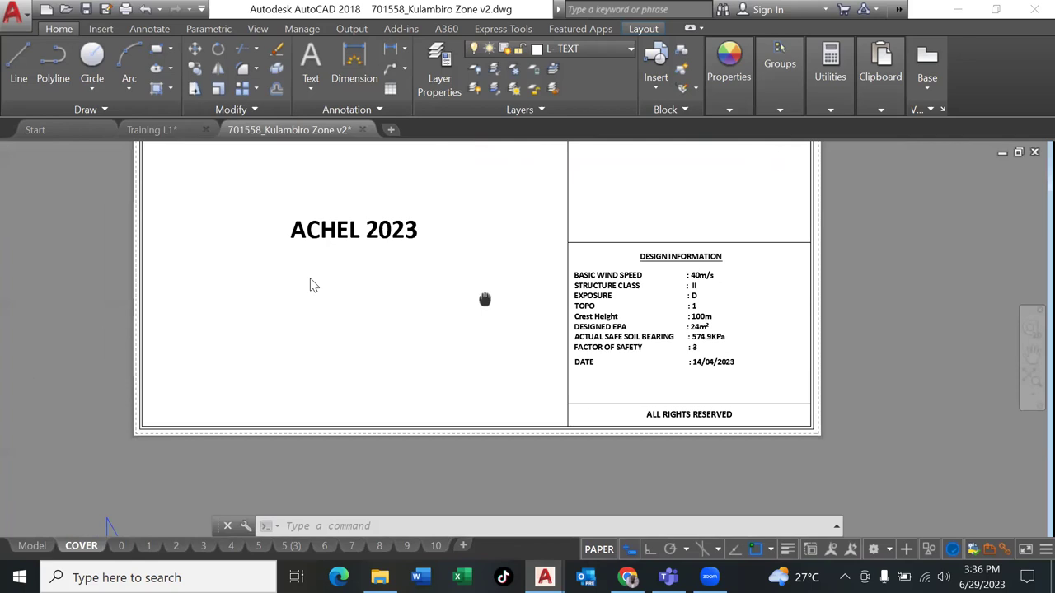
scroll(313, 284, down, 2)
key(ctrl+Page_Down)
mouse_move(313, 226)
middle_down()
mouse_move(419, 313)
mouse_move(484, 344)
mouse_move(466, 398)
middle_up()
scroll(672, 362, up, 2)
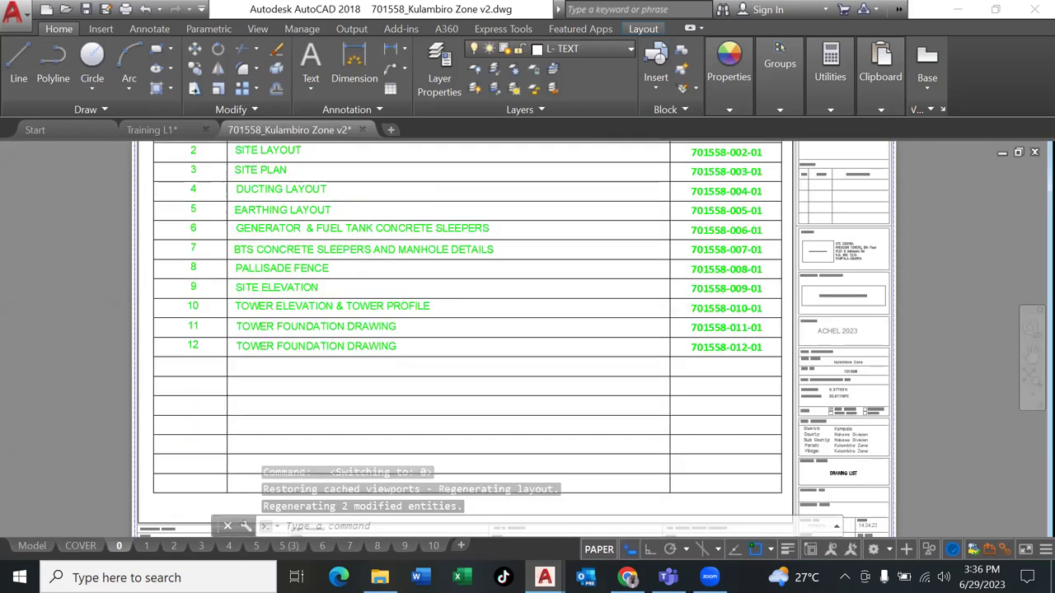
scroll(680, 362, up, 2)
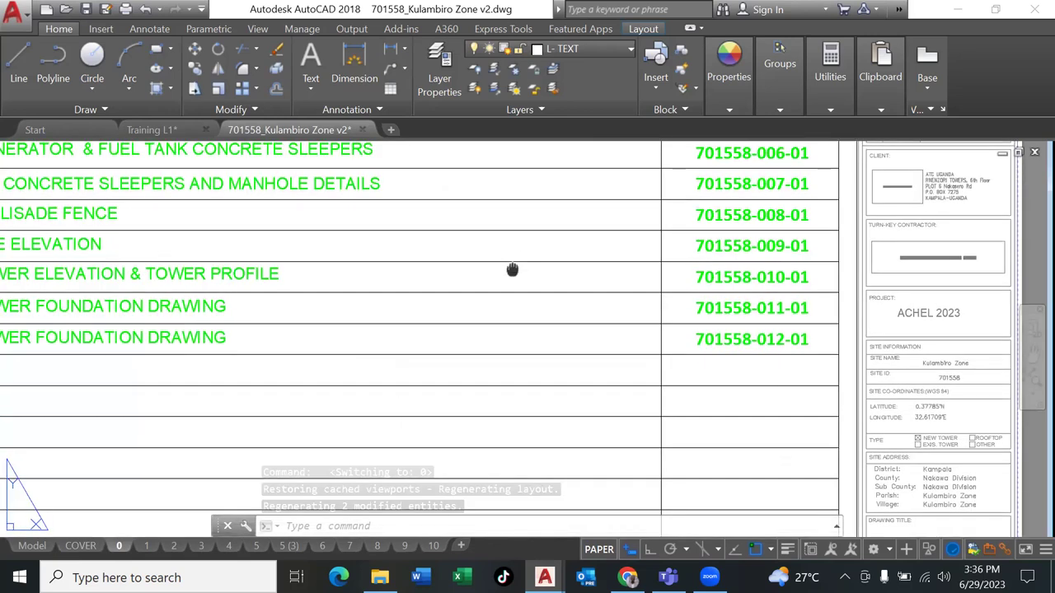
mouse_move(512, 269)
middle_down()
mouse_move(580, 379)
mouse_move(635, 426)
middle_up()
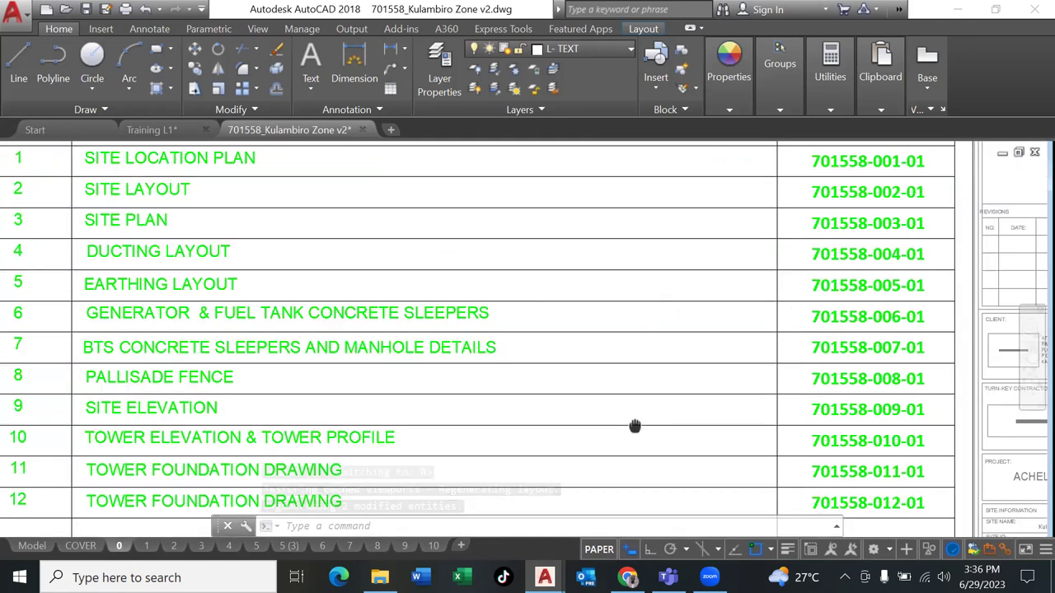
scroll(634, 426, down, 2)
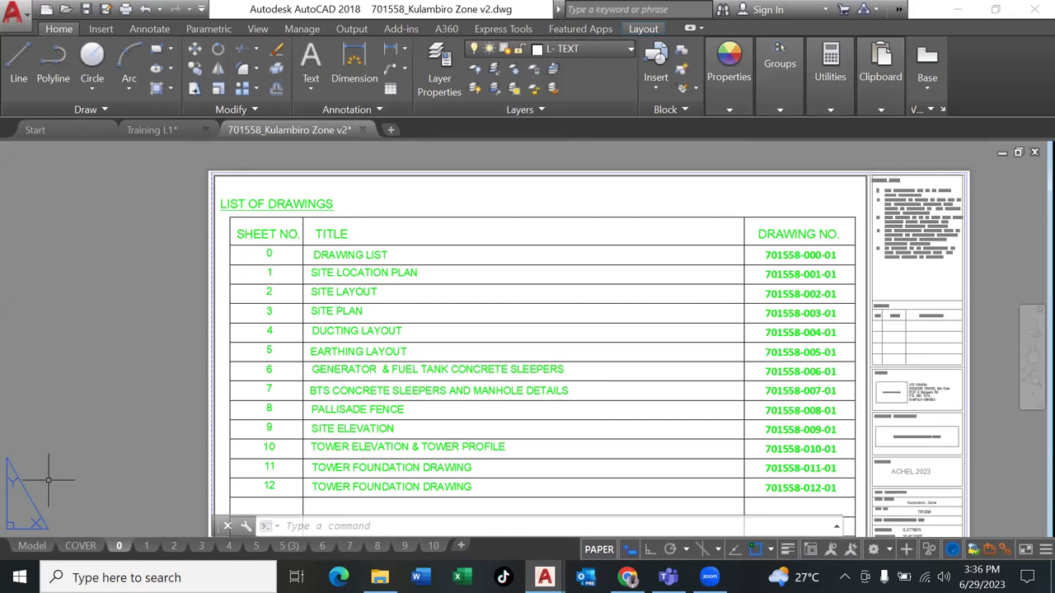
mouse_move(435, 546)
scroll(392, 314, down, 2)
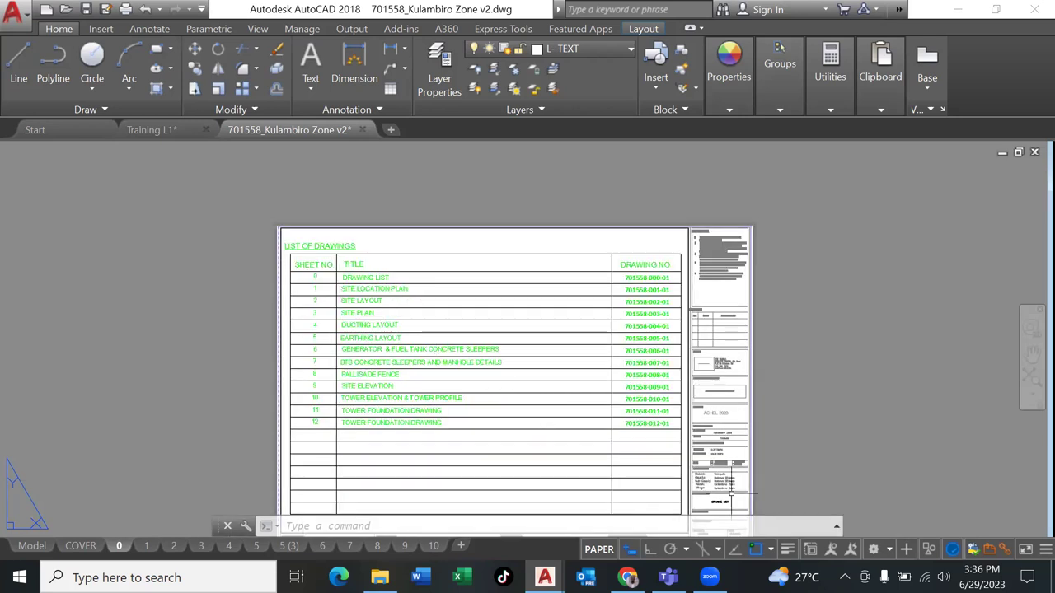
middle_drag(791, 440, 753, 358)
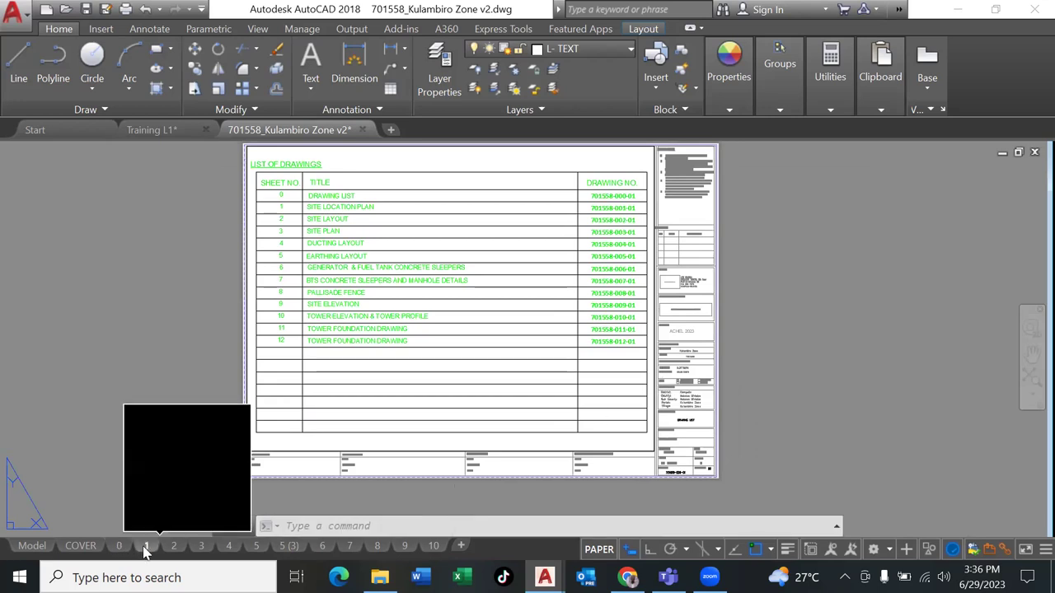
Open sheet 1 and centre its site location maps.
click(145, 546)
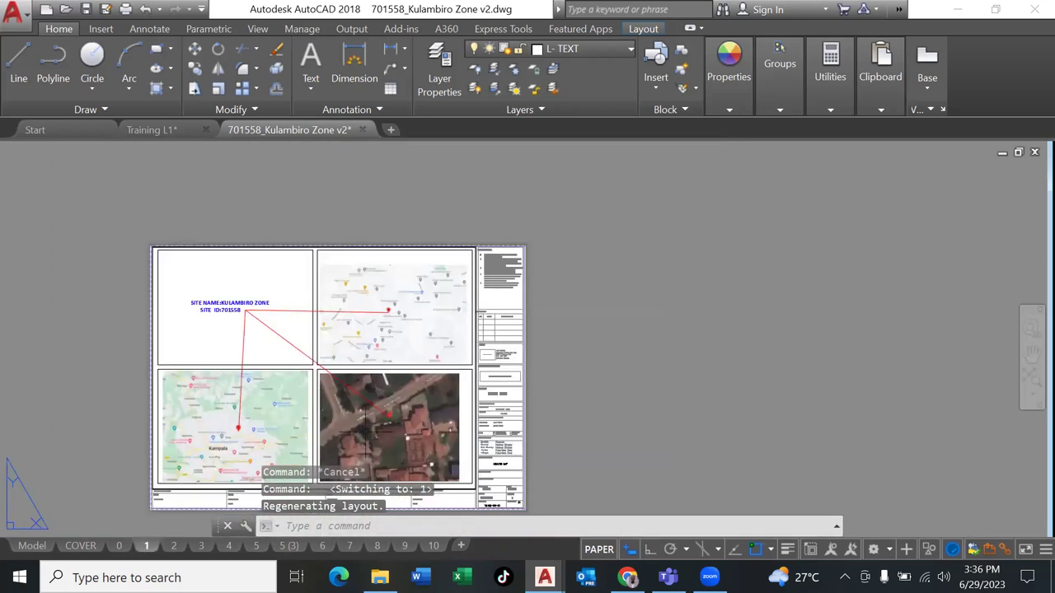
scroll(511, 457, up, 2)
scroll(216, 350, down, 2)
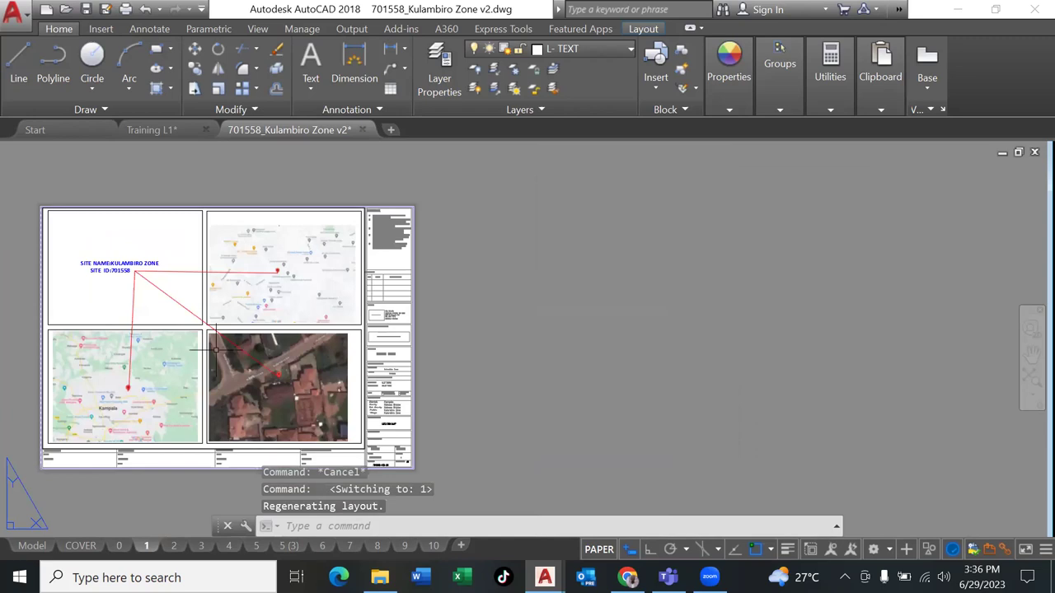
middle_drag(216, 350, 400, 313)
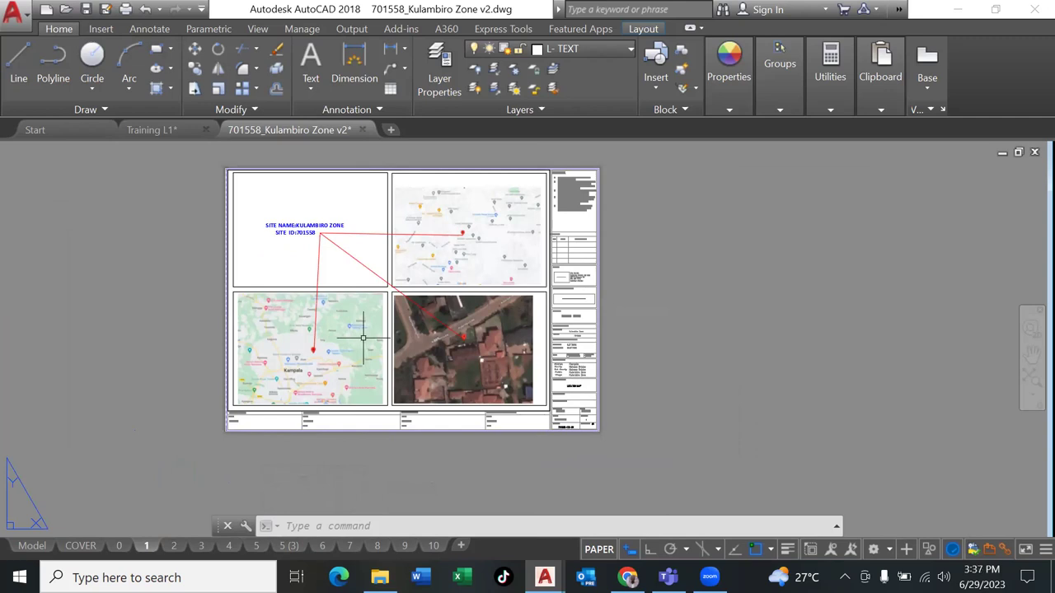
Select and deselect the red leader to the aerial map, then show sheet 2's proposed site area.
click(374, 271)
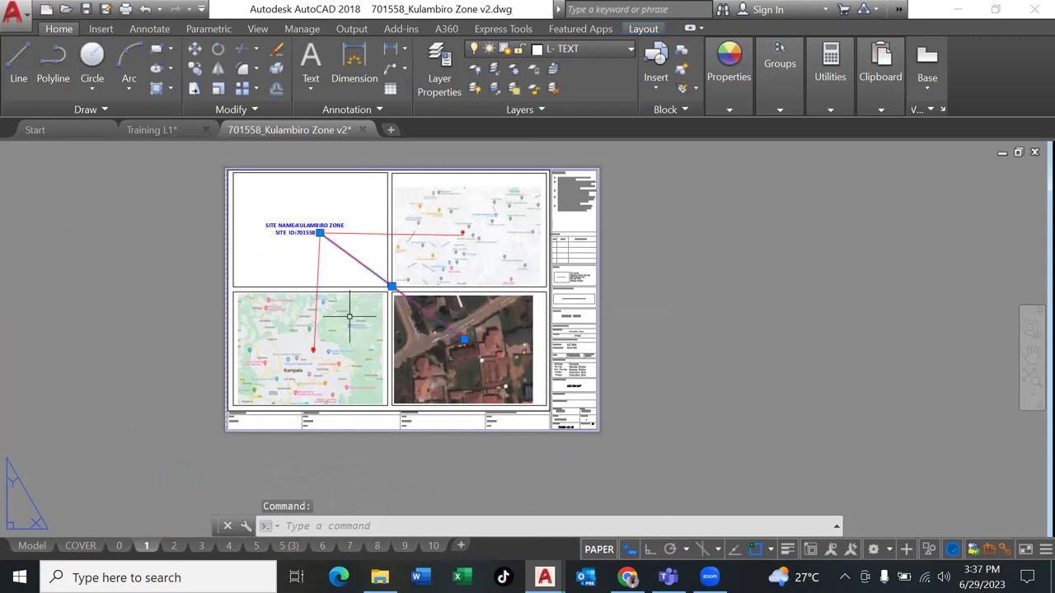
key(Escape)
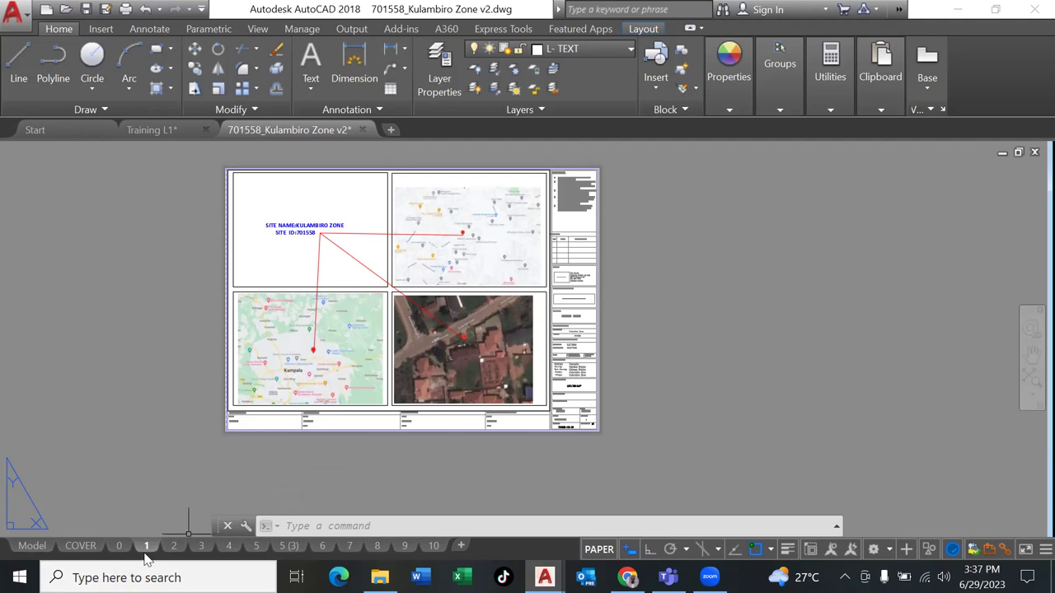
click(175, 546)
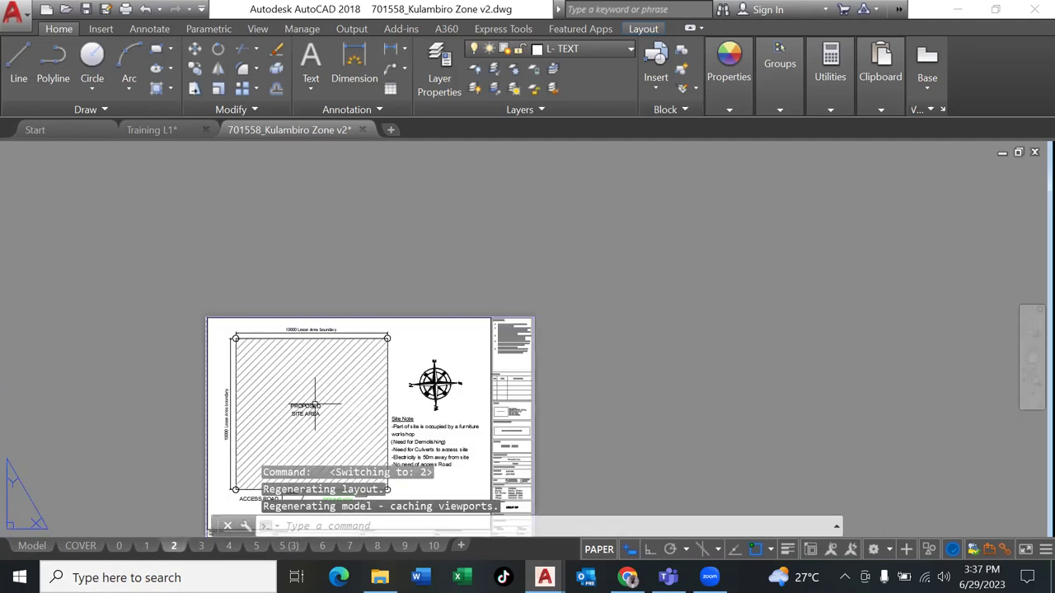
scroll(315, 406, up, 2)
scroll(315, 405, down, 3)
middle_drag(424, 377, 574, 259)
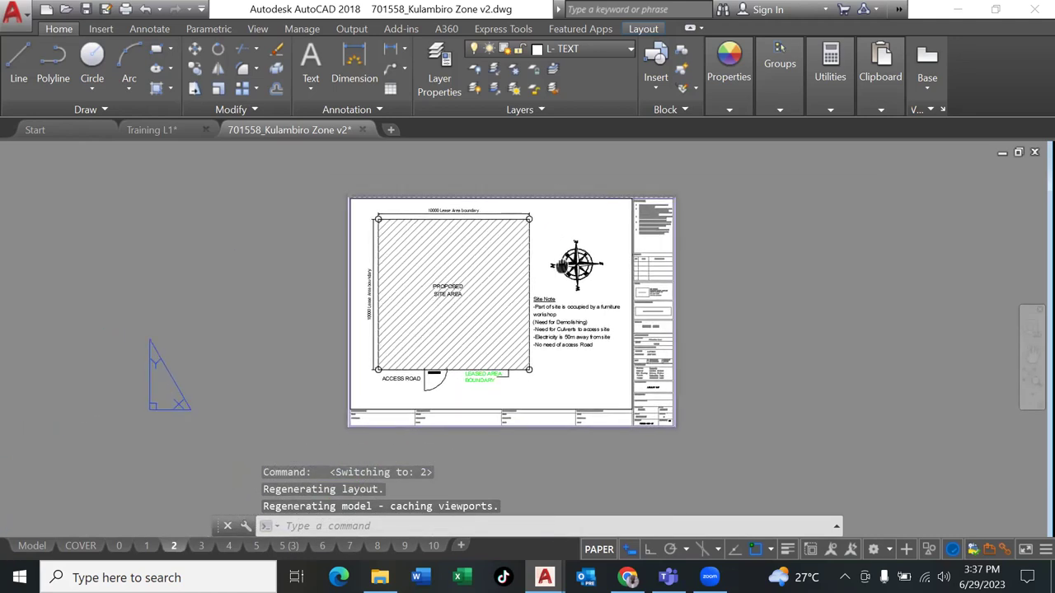
click(31, 545)
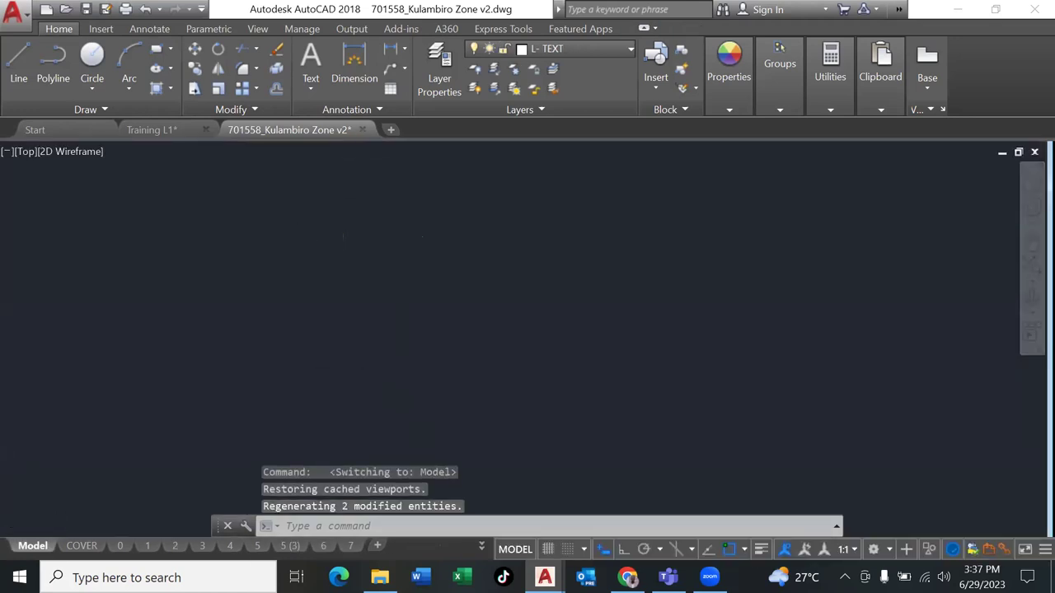
scroll(391, 211, down, 2)
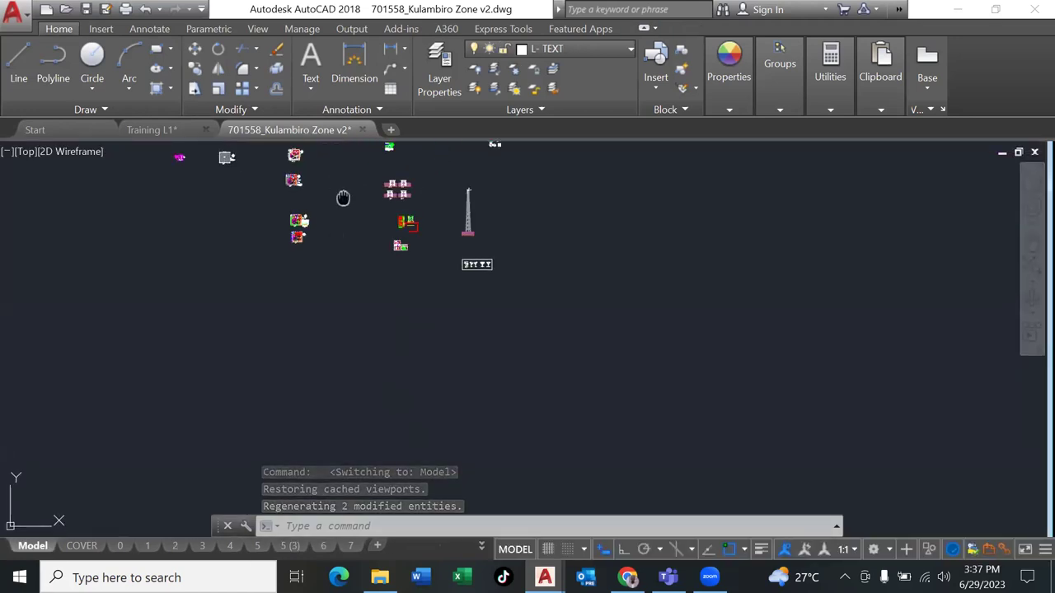
middle_drag(344, 198, 473, 371)
scroll(473, 372, up, 2)
scroll(478, 371, up, 4)
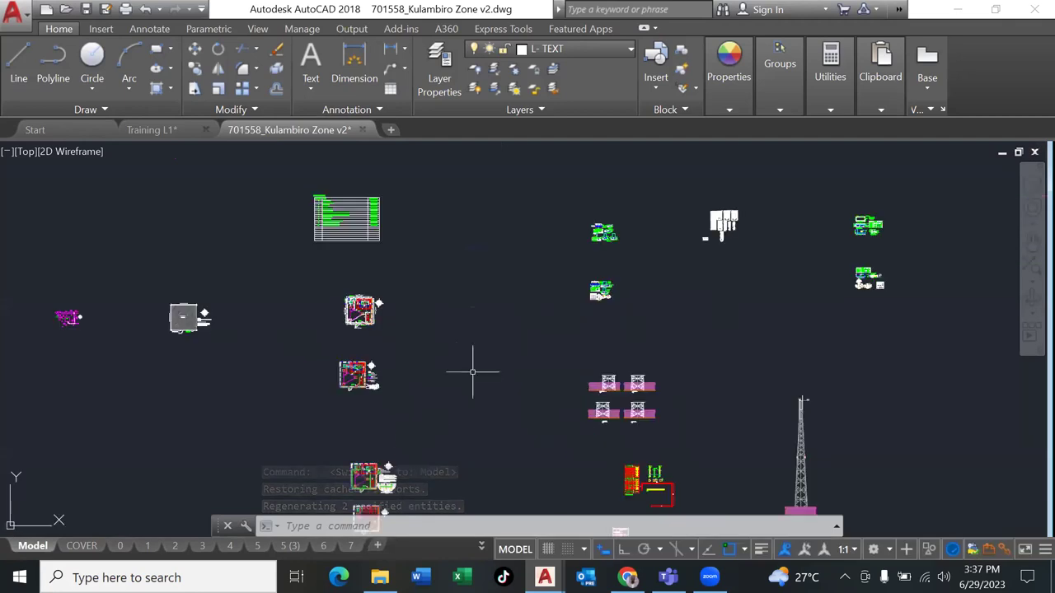
middle_drag(232, 360, 387, 340)
scroll(387, 340, up, 2)
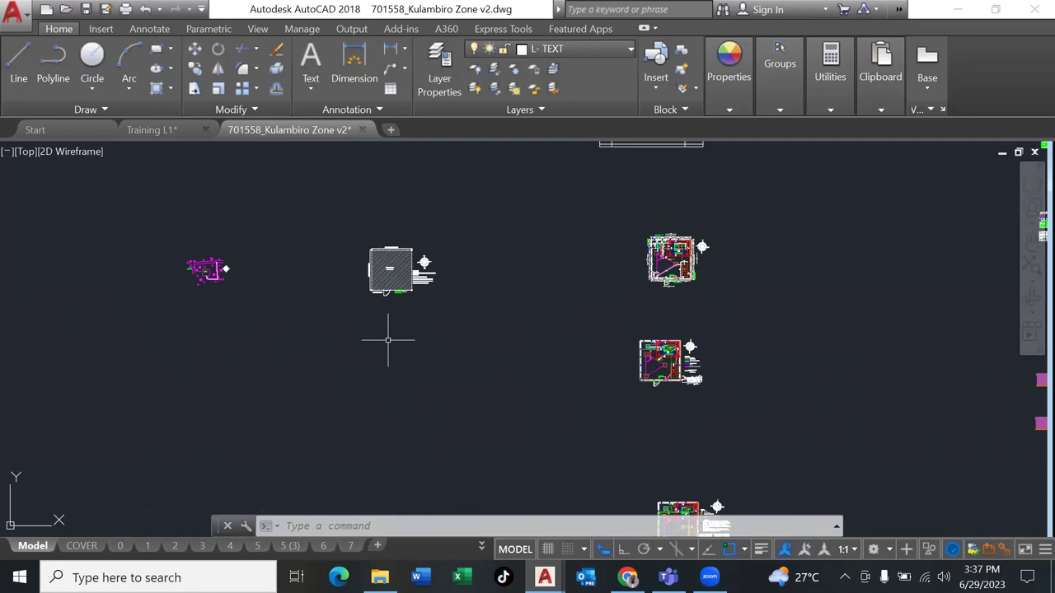
click(179, 547)
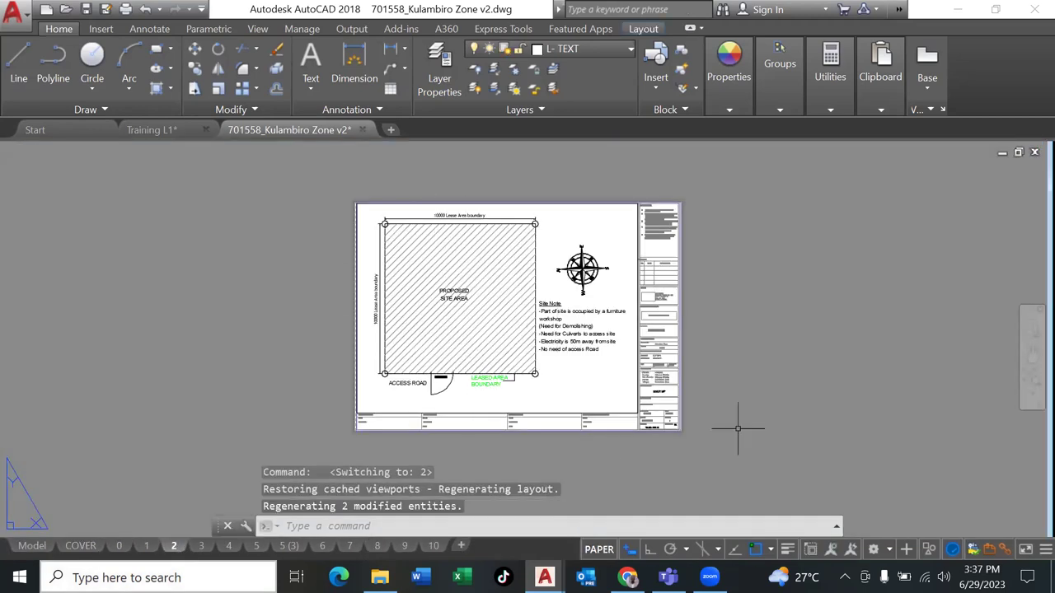
Fit sheet 3's site layout plan, with access gate and DG enclosure, in view.
mouse_move(200, 556)
click(201, 545)
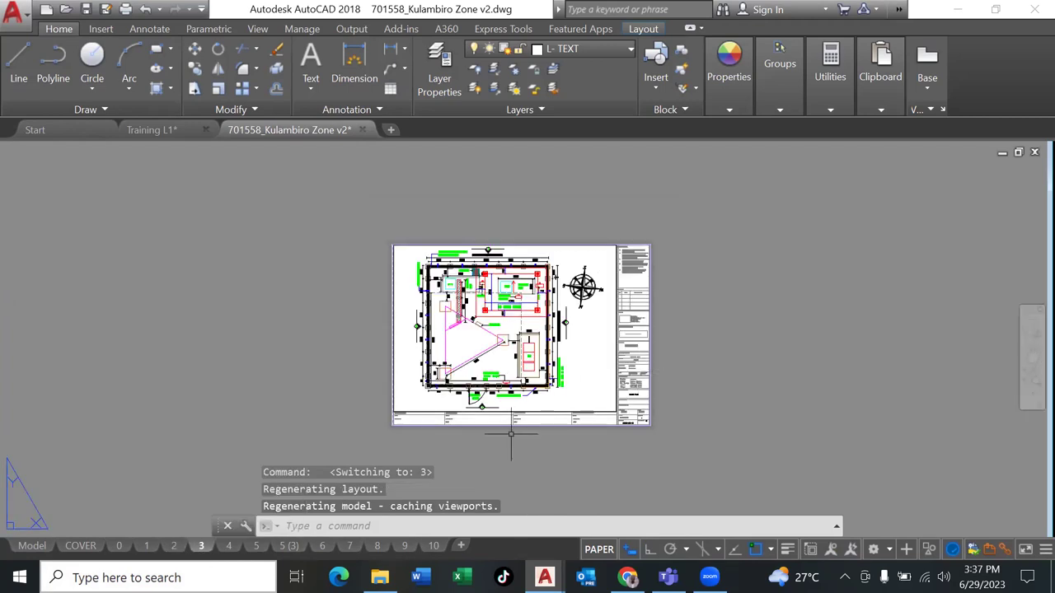
scroll(509, 435, up, 2)
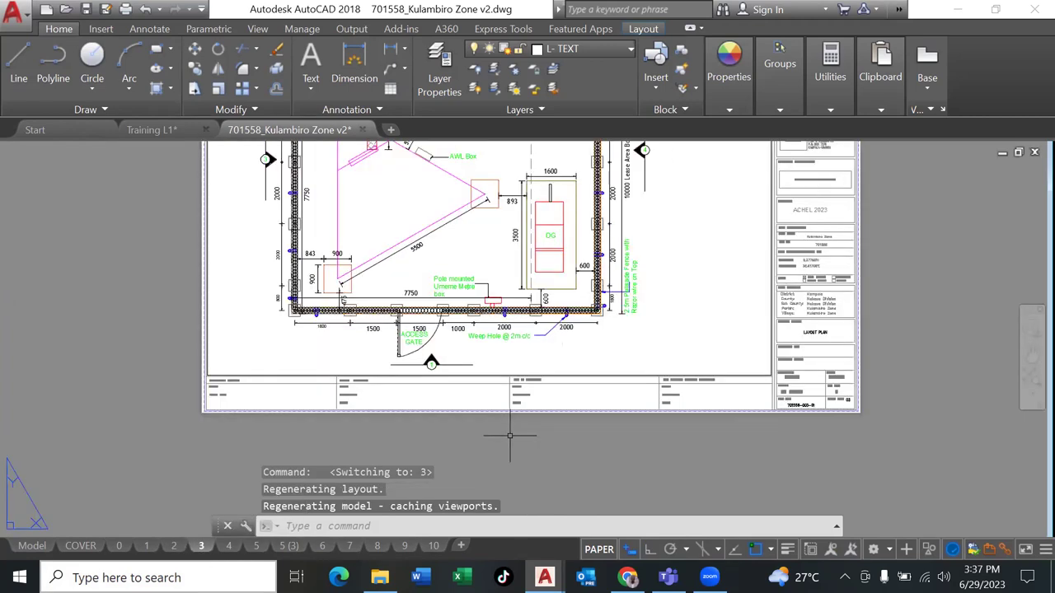
scroll(642, 331, down, 1)
middle_drag(665, 297, 657, 371)
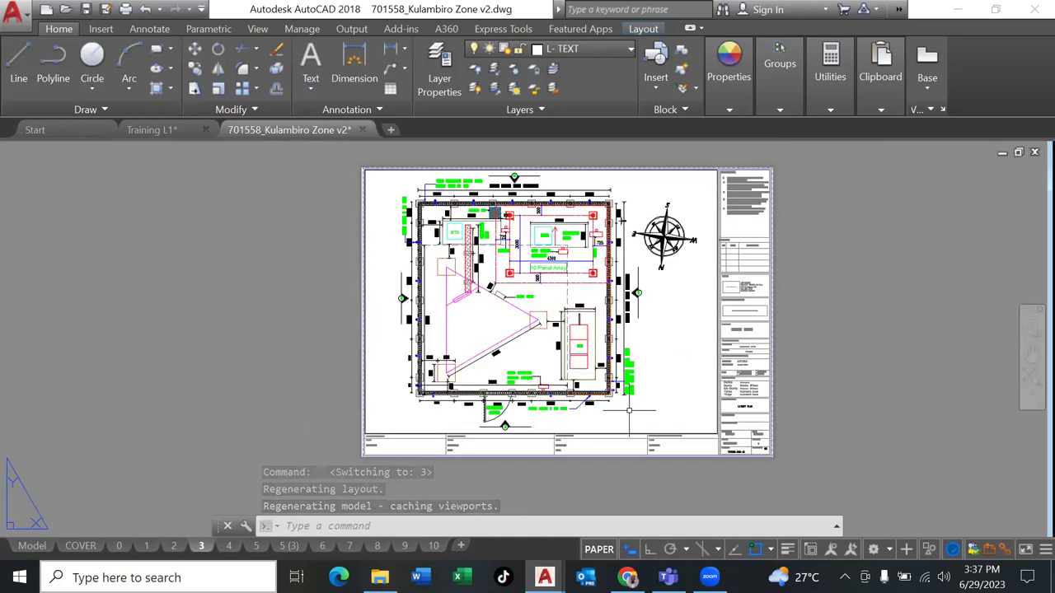
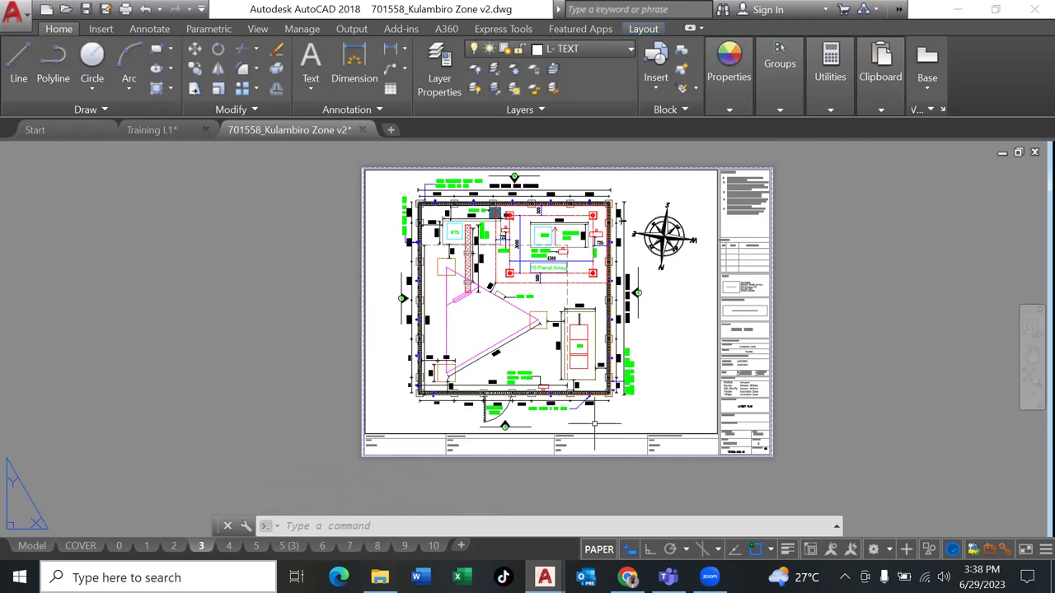
Review layout sheet 4's site plan, then sheet 0 and sheet 2, returning to the List of Drawings.
click(228, 545)
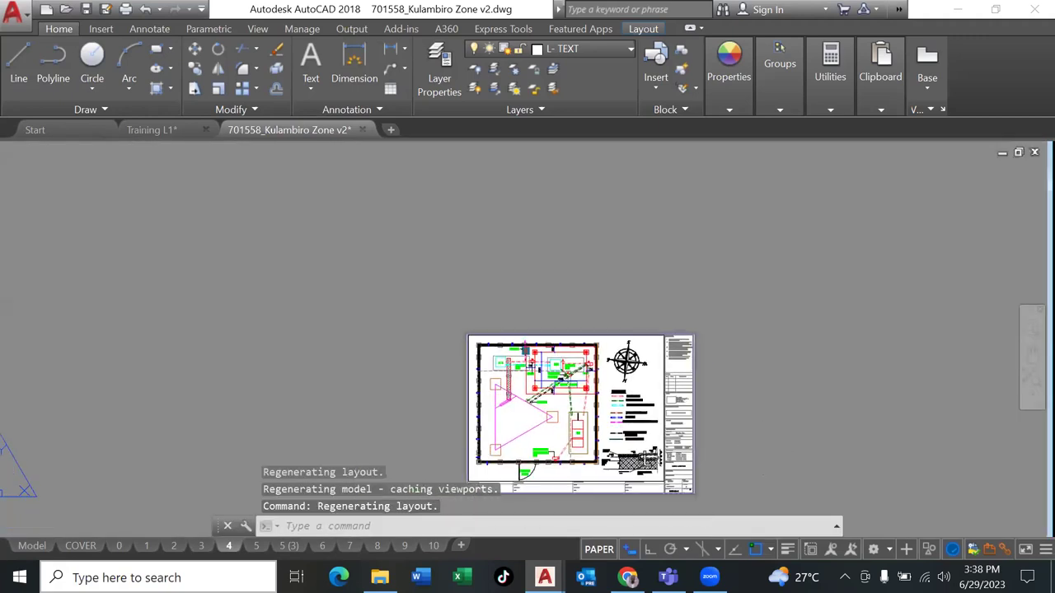
middle_drag(742, 398, 698, 274)
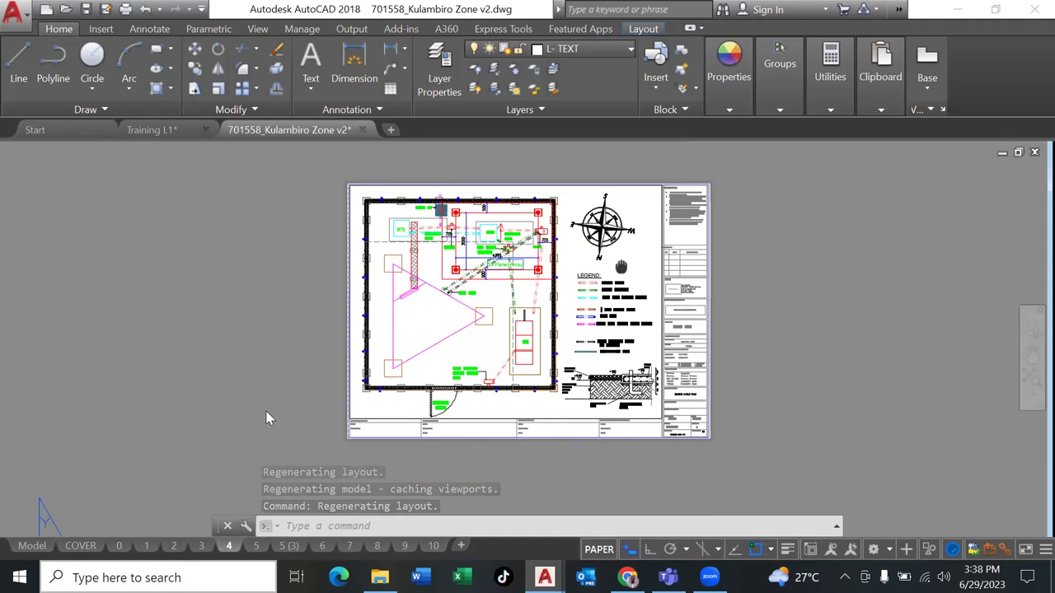
click(118, 545)
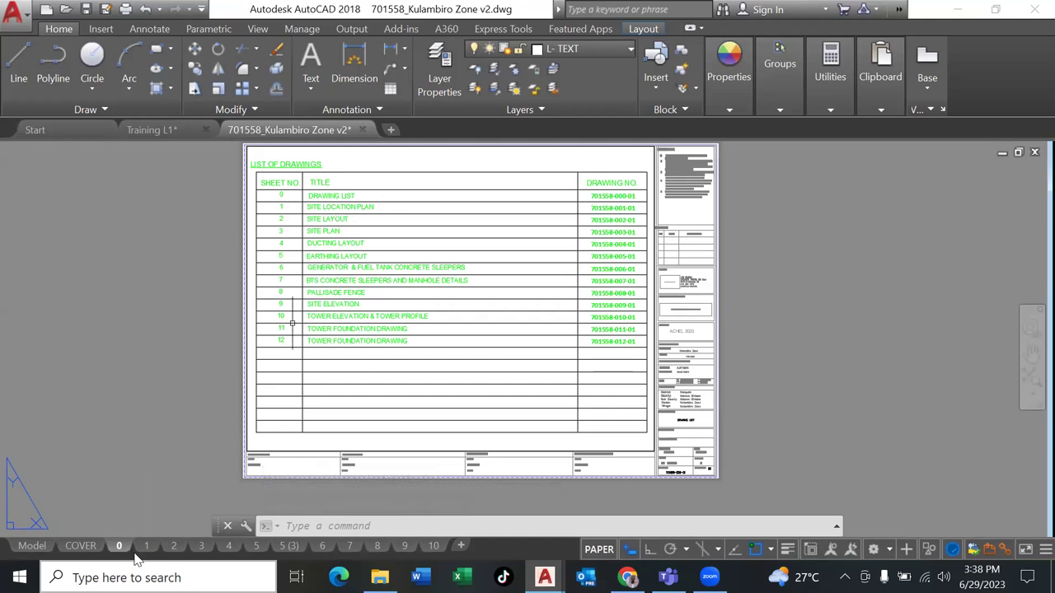
click(174, 548)
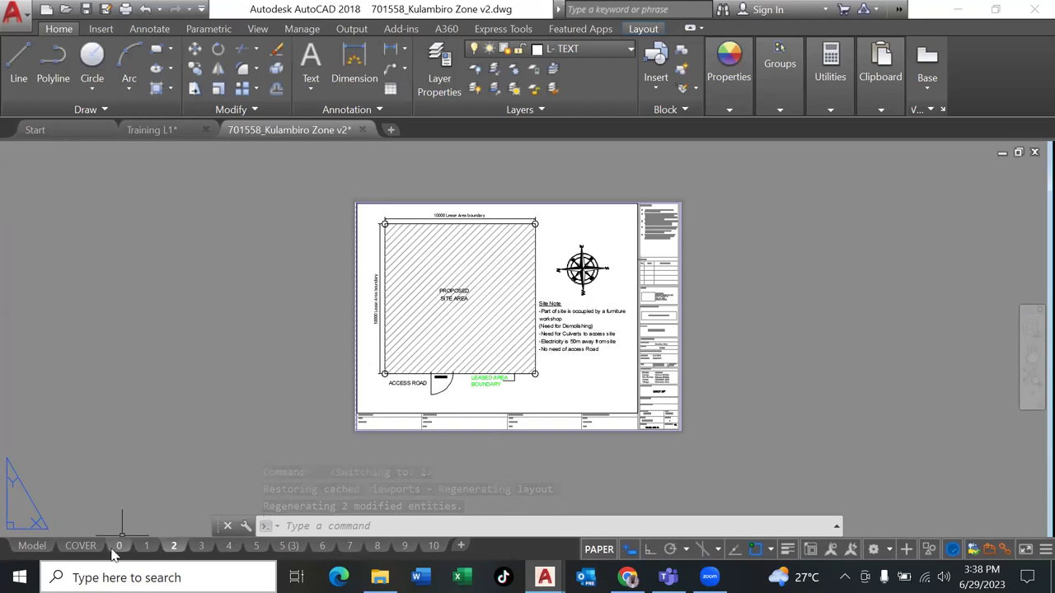
click(81, 547)
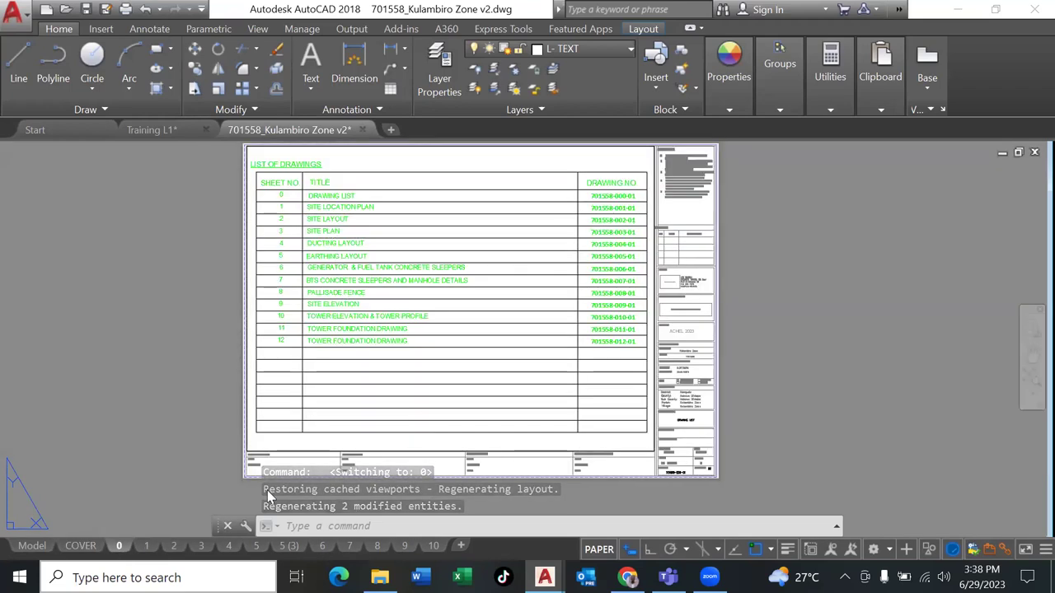
Inspect sheet 3's site layout plan, then view sheet 4 and finish on sheet 0.
click(202, 547)
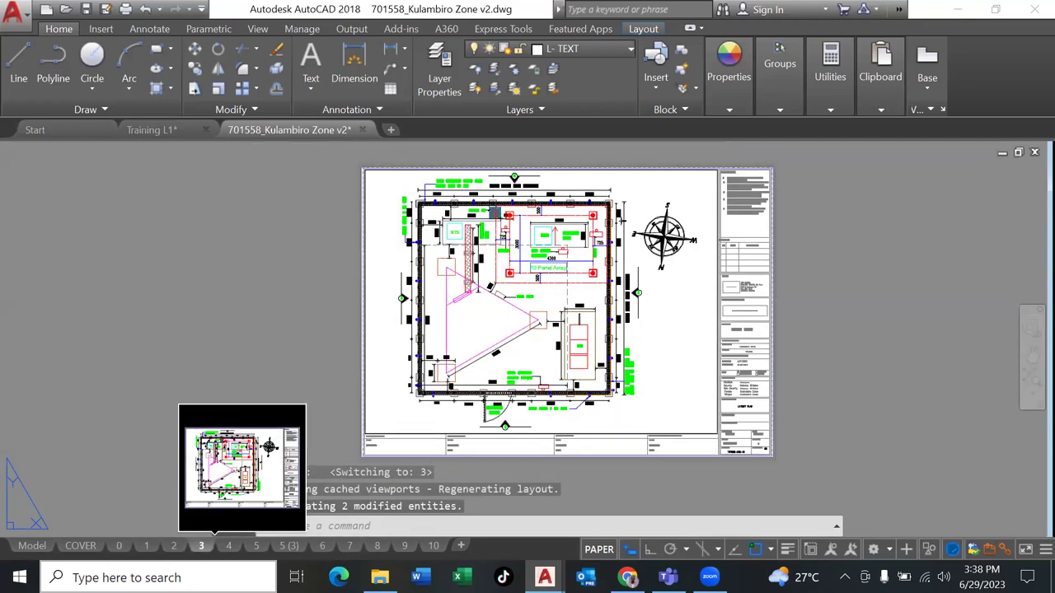
scroll(579, 354, up, 2)
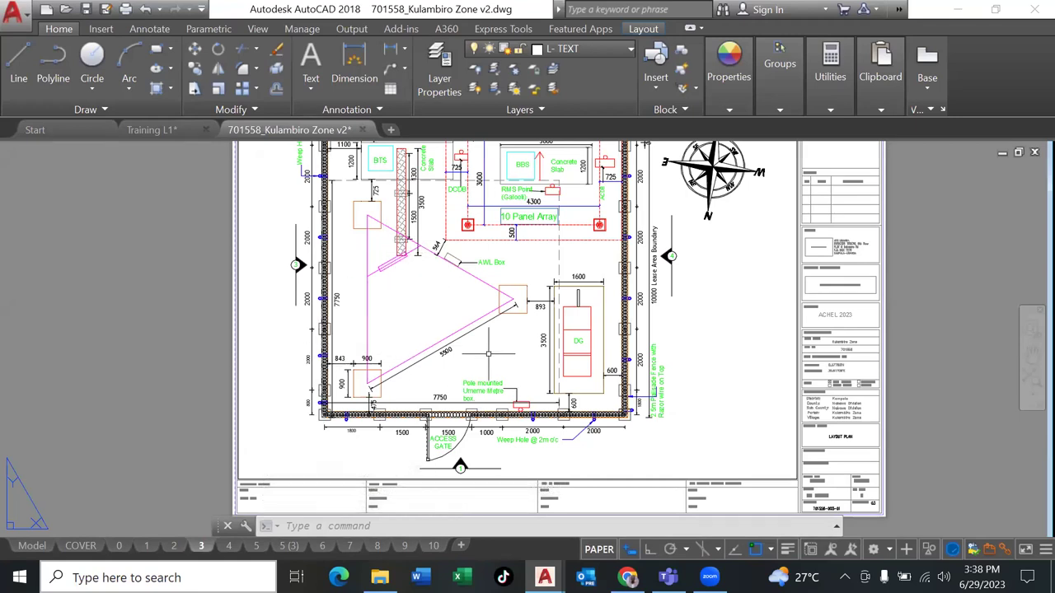
middle_drag(489, 354, 478, 405)
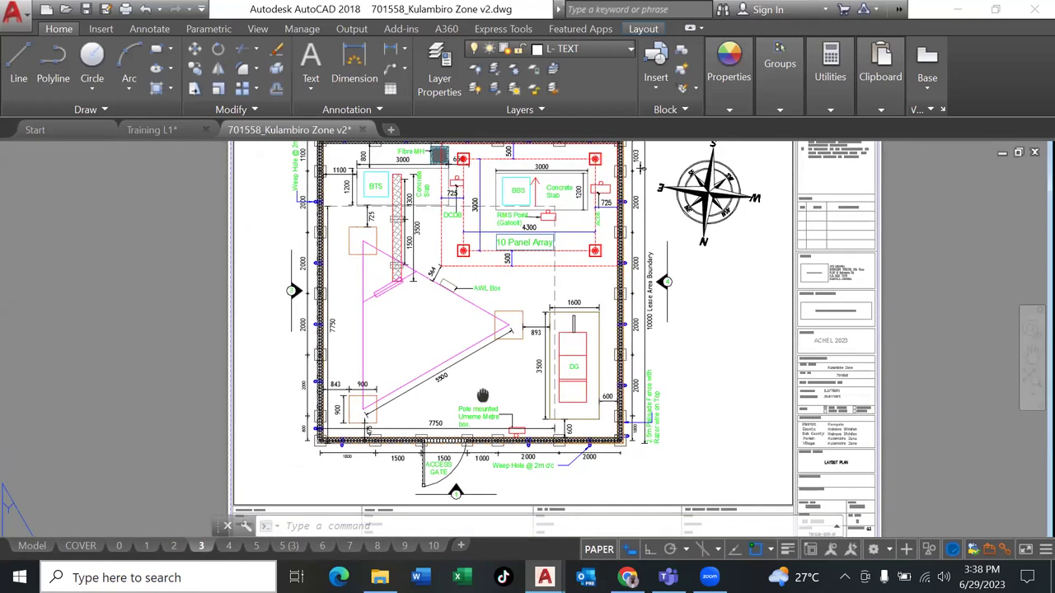
click(228, 547)
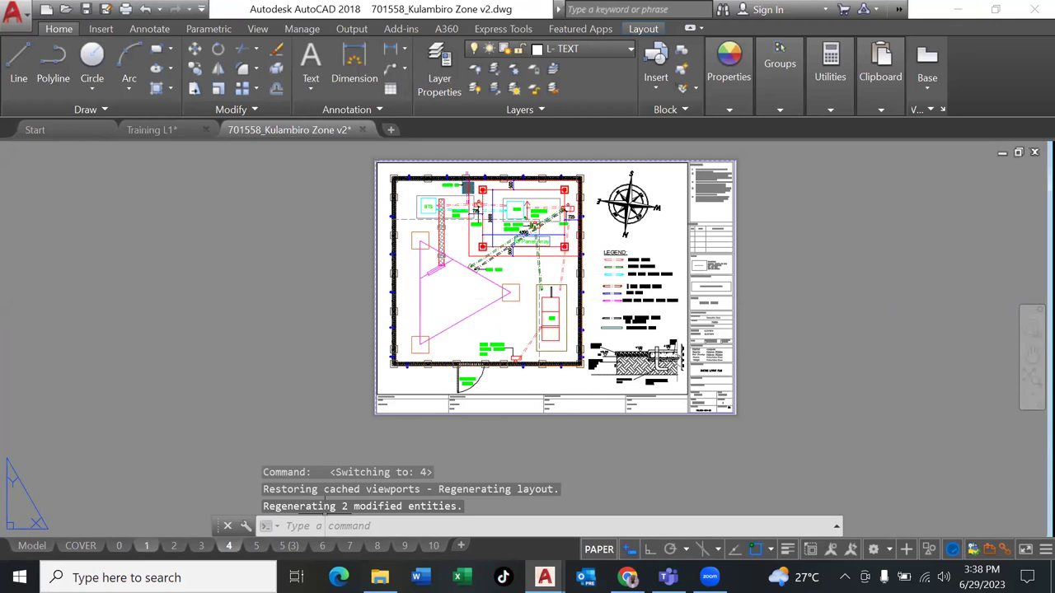
click(118, 546)
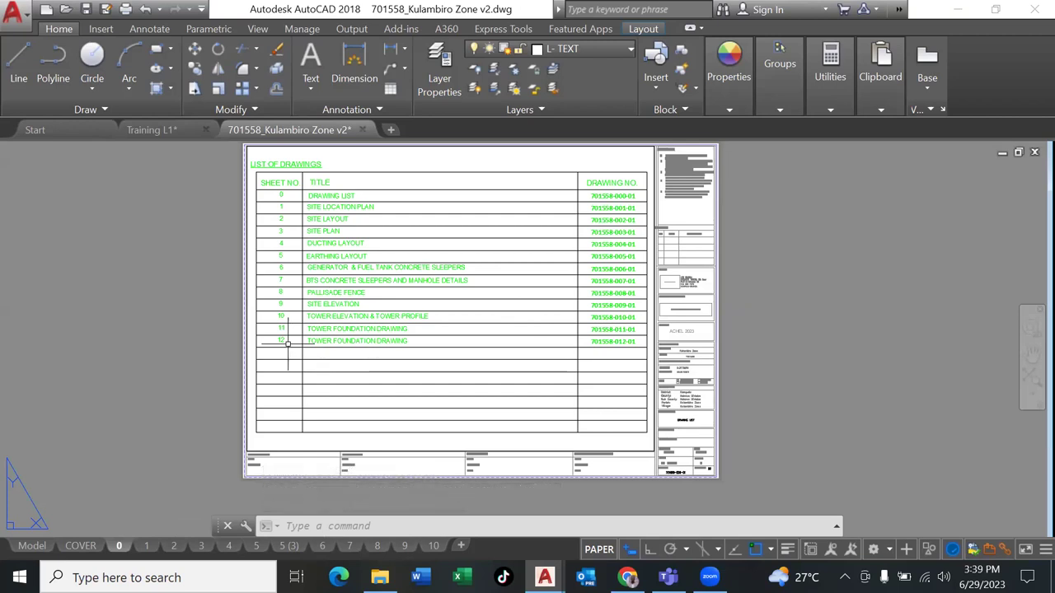
Look over sheet 10's tower elevation, then display the Kulambiro Zone COVER sheet.
click(436, 548)
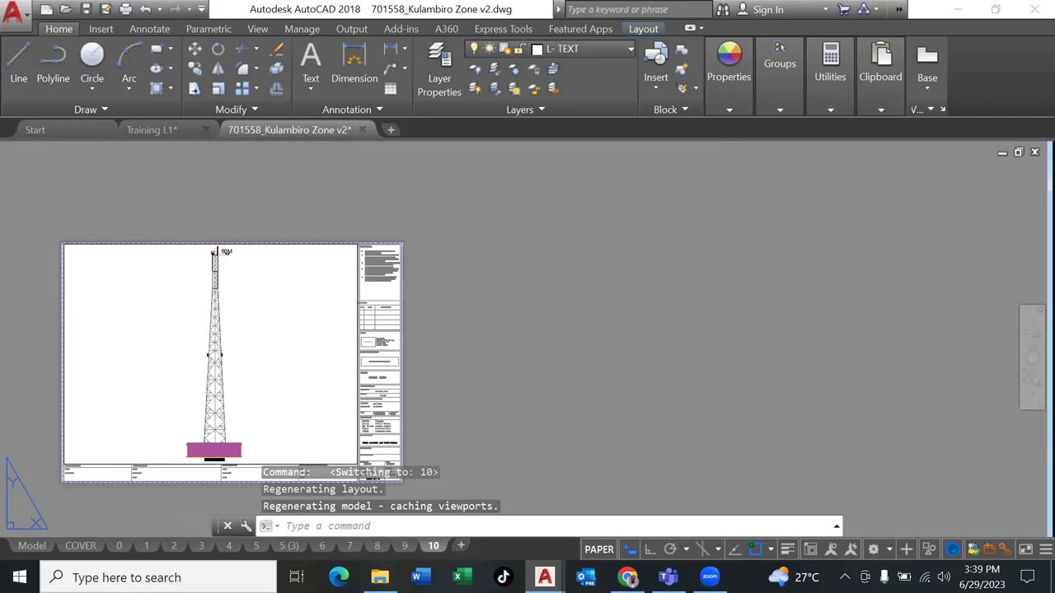
drag(263, 396, 312, 362)
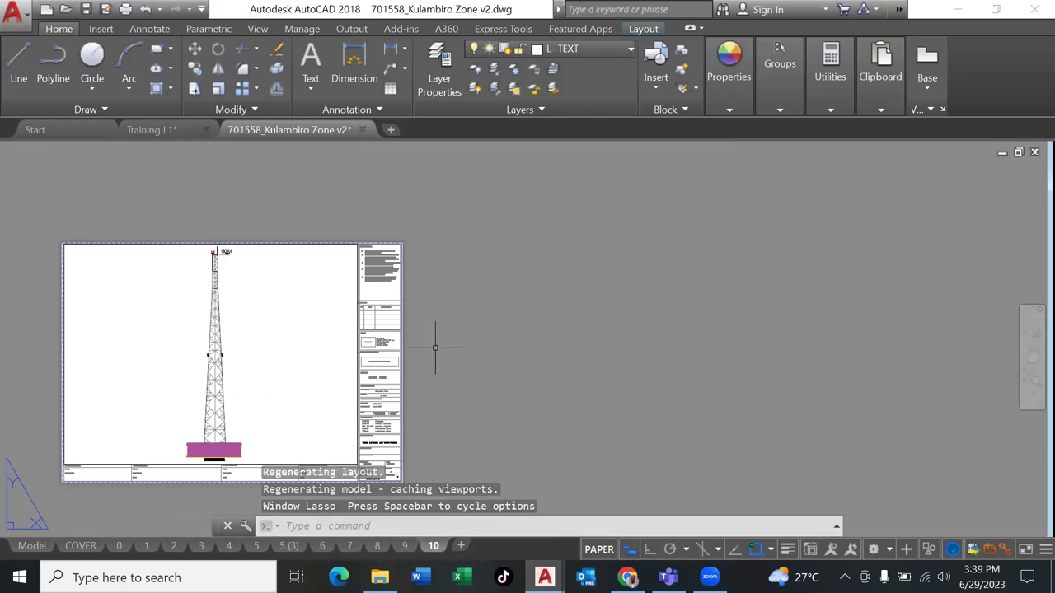
click(435, 347)
key(Escape)
drag(445, 353, 565, 325)
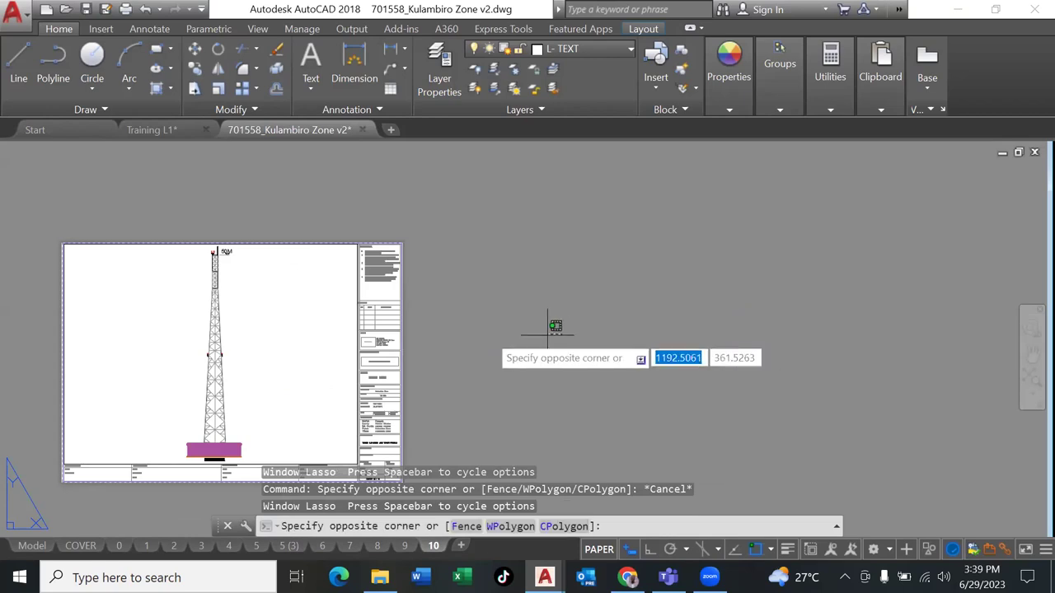
key(Escape)
middle_drag(261, 337, 587, 297)
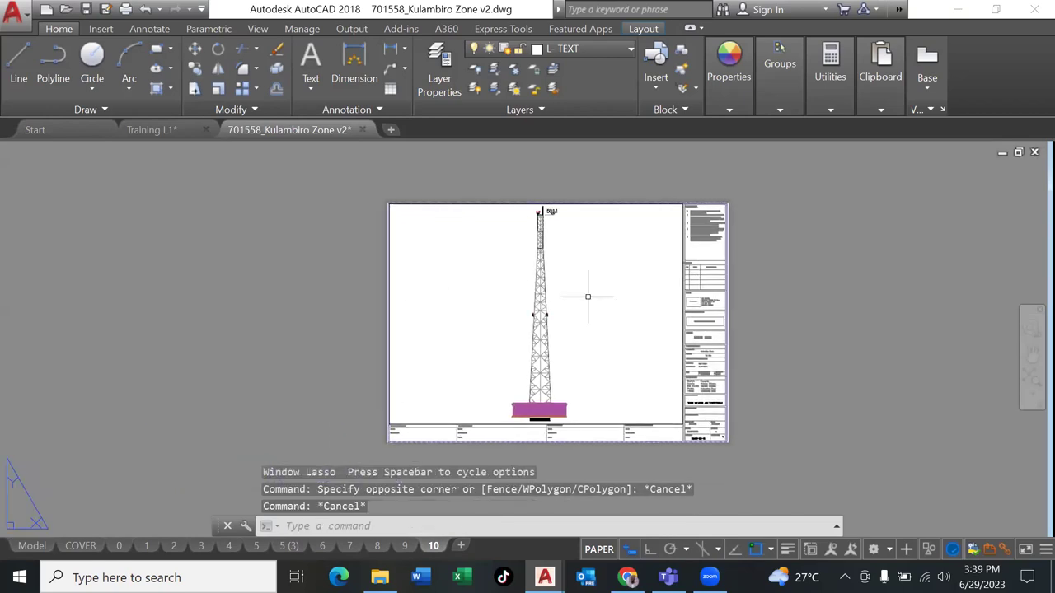
scroll(587, 297, up, 2)
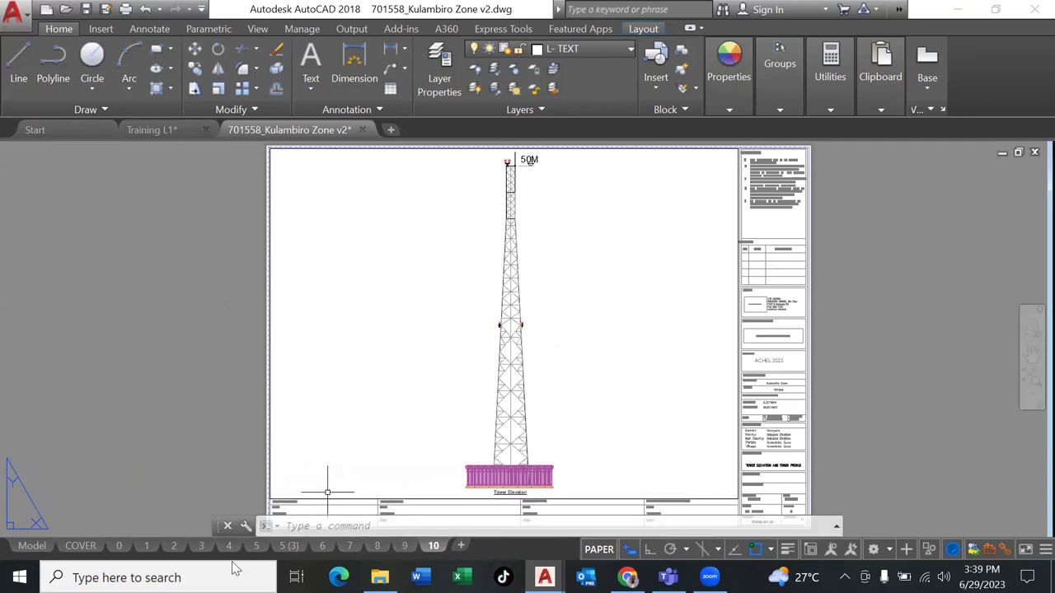
mouse_move(65, 540)
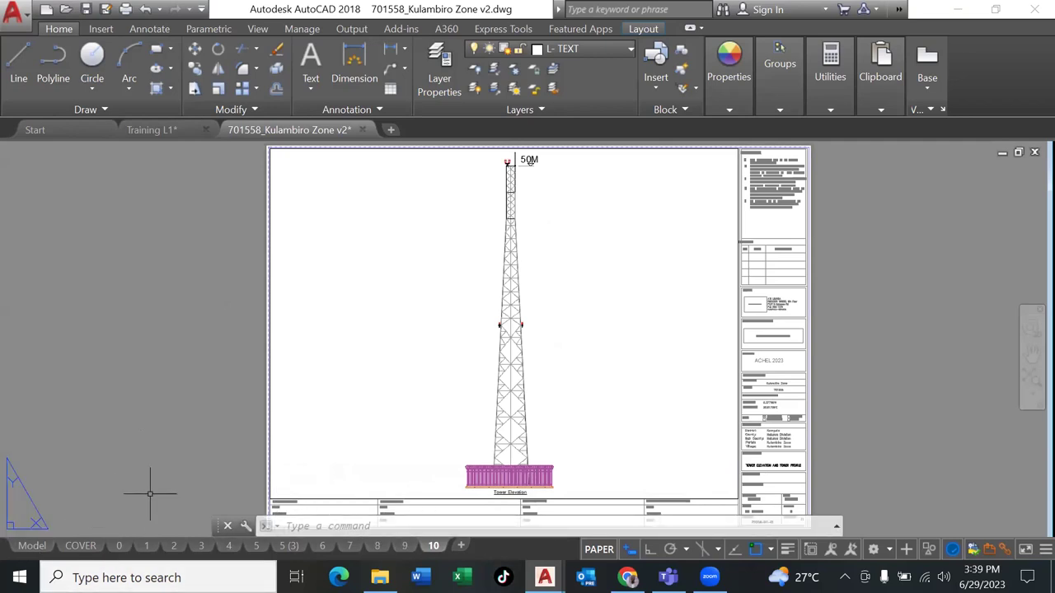
click(82, 551)
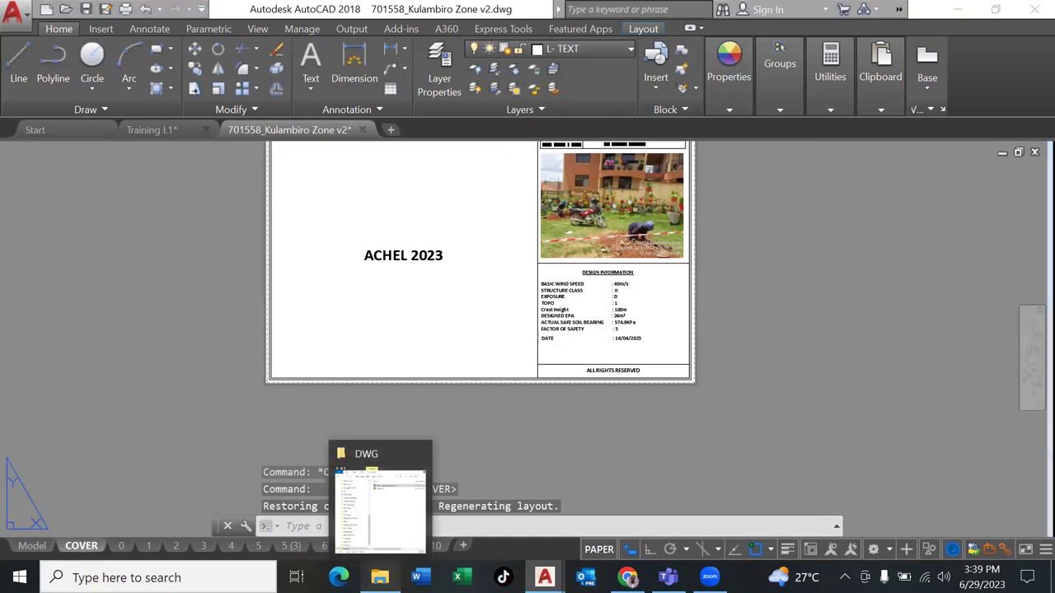
Go up to the BTS & Smart poles folder and open Smart Phone > DWG > William St.
click(380, 577)
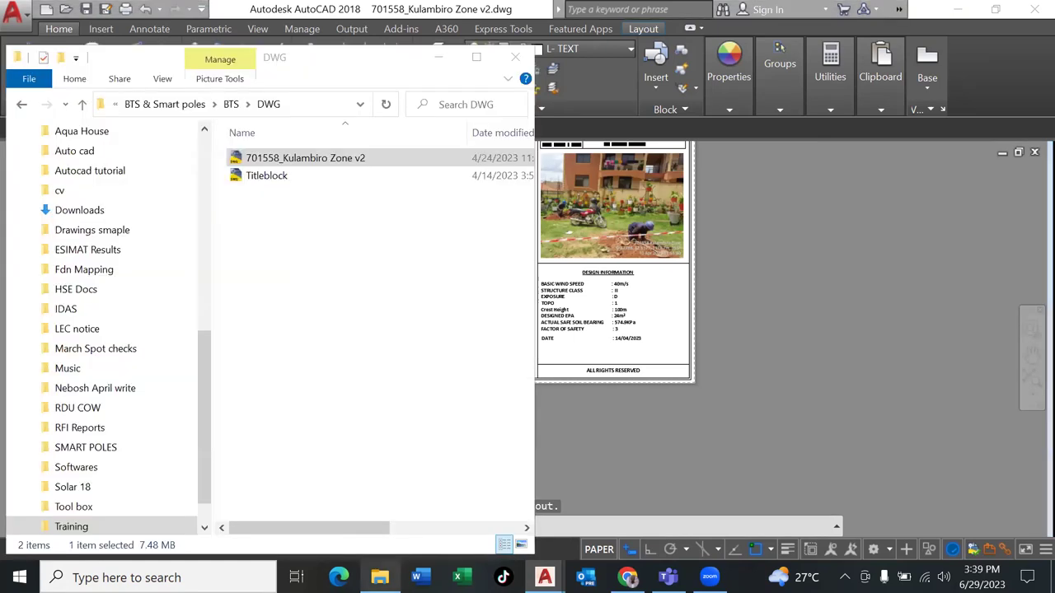
click(82, 104)
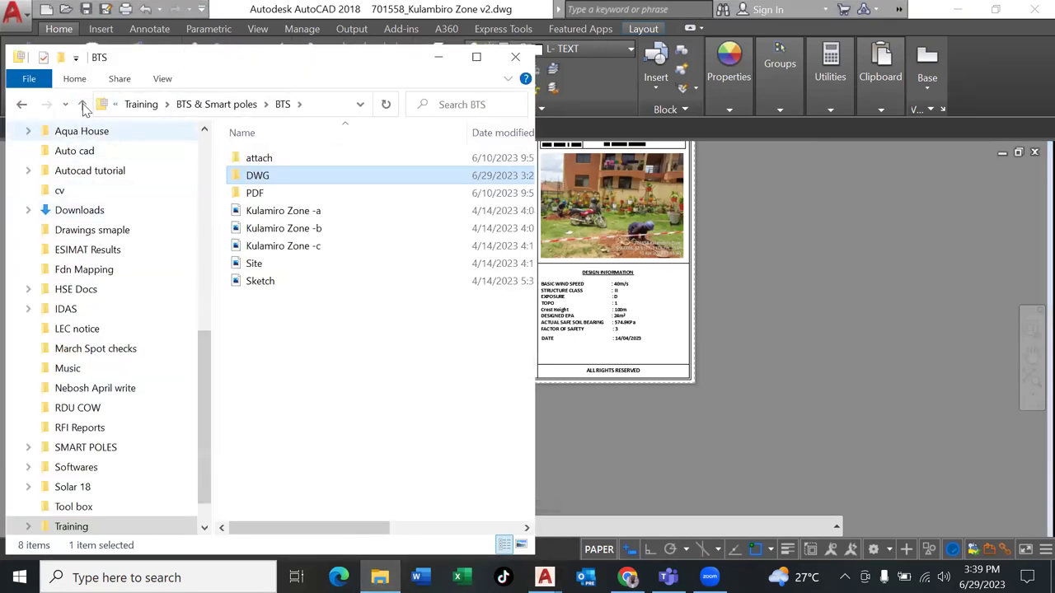
click(83, 103)
click(258, 178)
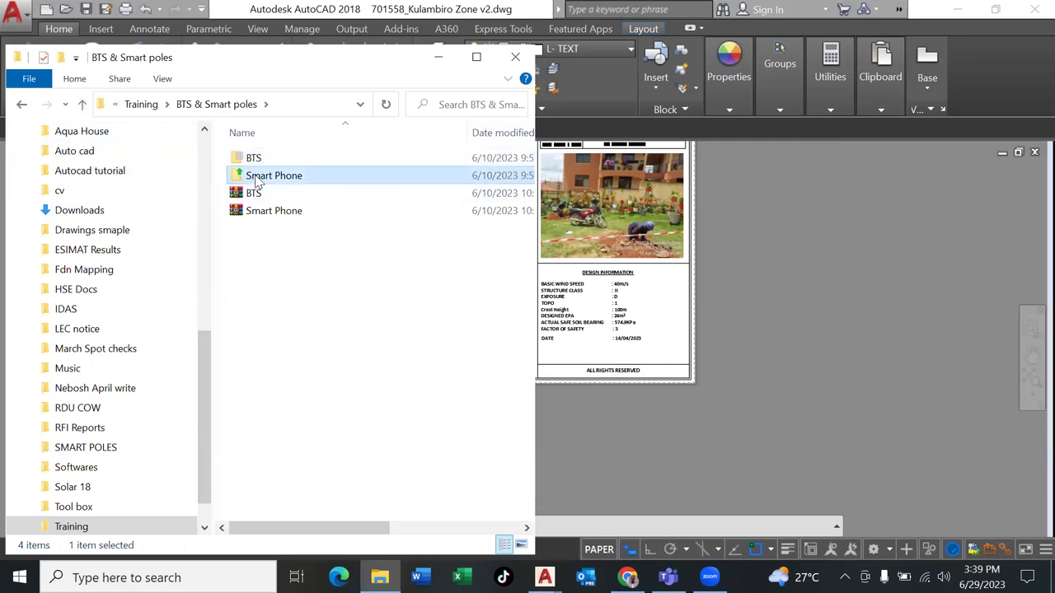
double_click(258, 178)
double_click(257, 160)
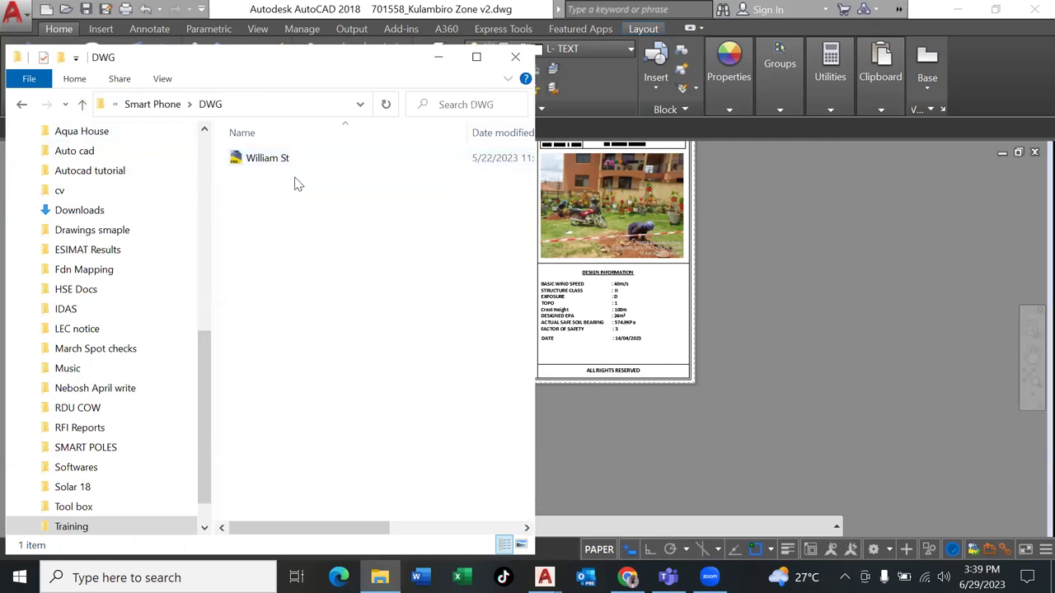
click(294, 165)
key(alt+Tab)
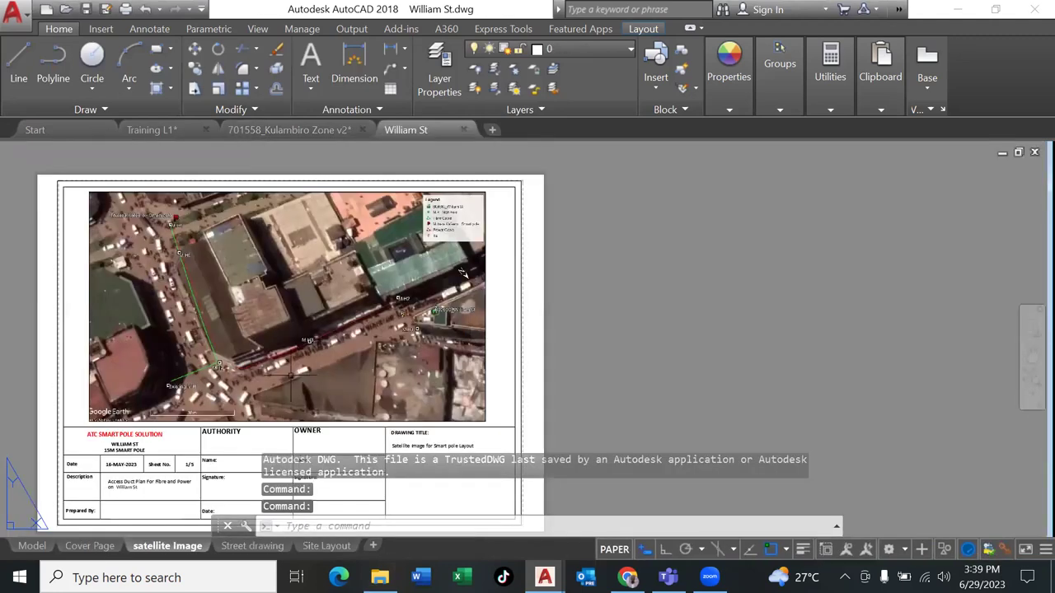
Centre the William St satellite image sheet, then switch to model space.
middle_drag(370, 368, 462, 354)
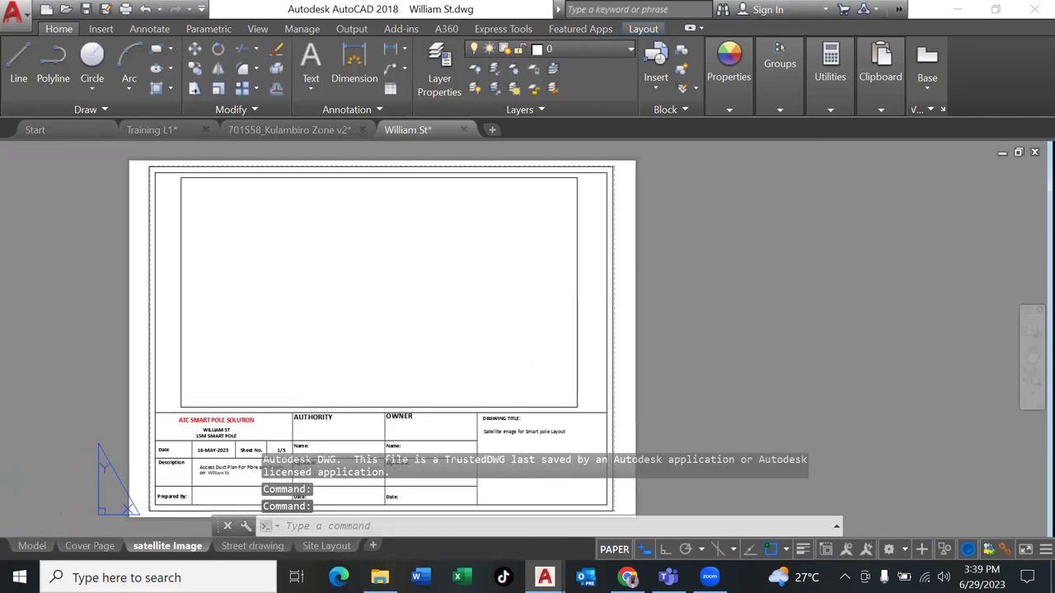
middle_drag(370, 365, 539, 365)
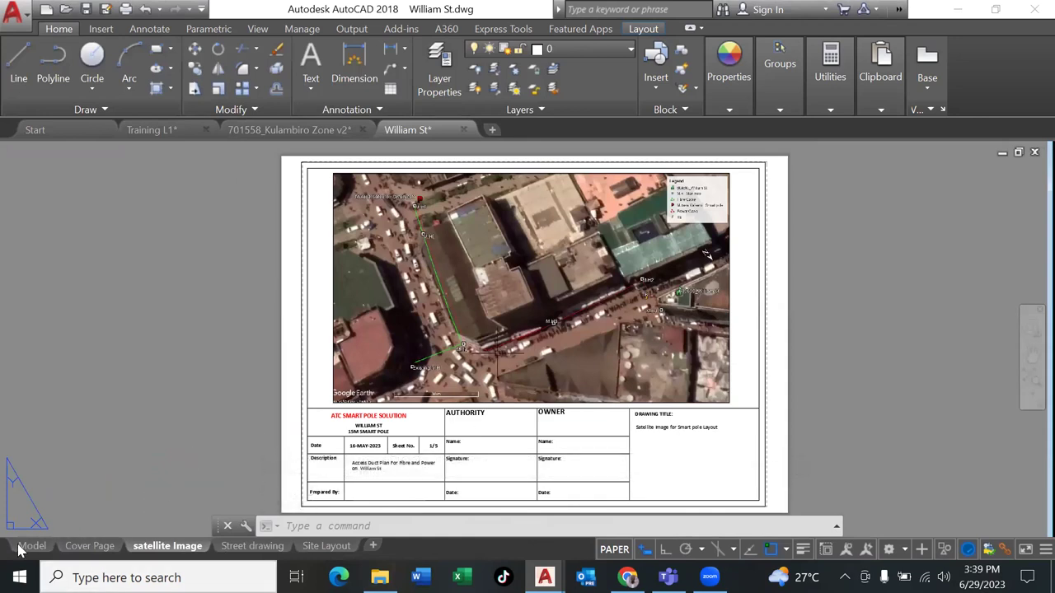
key(ctrl+Page_Up)
key(ctrl+Page_Up)
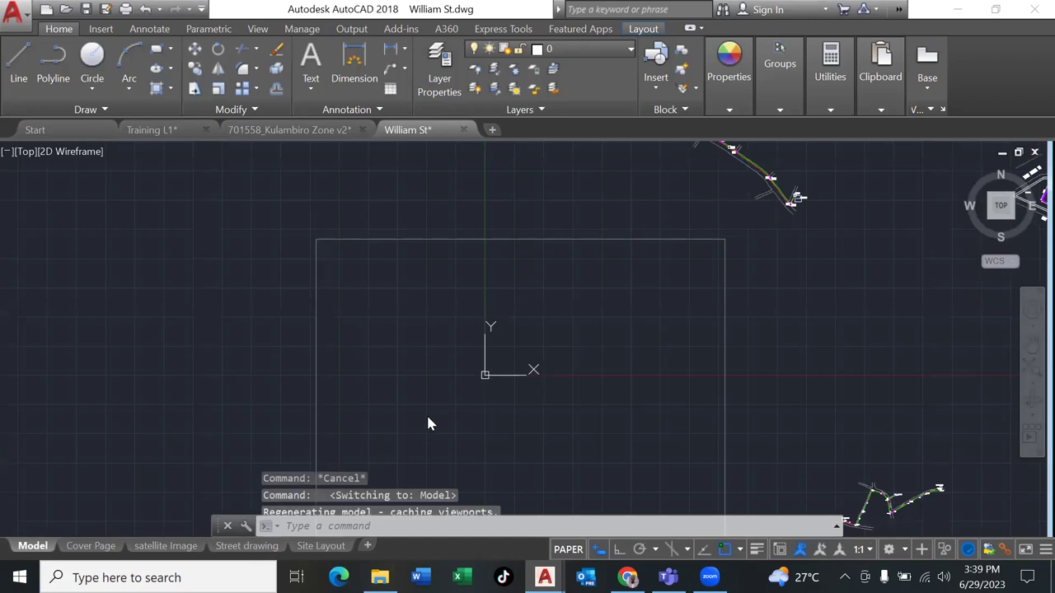
Zoom and pan to the Kesington_1_MM to Kyanja 2 cable route with M.H1–M.H5 and TB1–TB5.
scroll(431, 413, down, 4)
scroll(426, 412, down, 2)
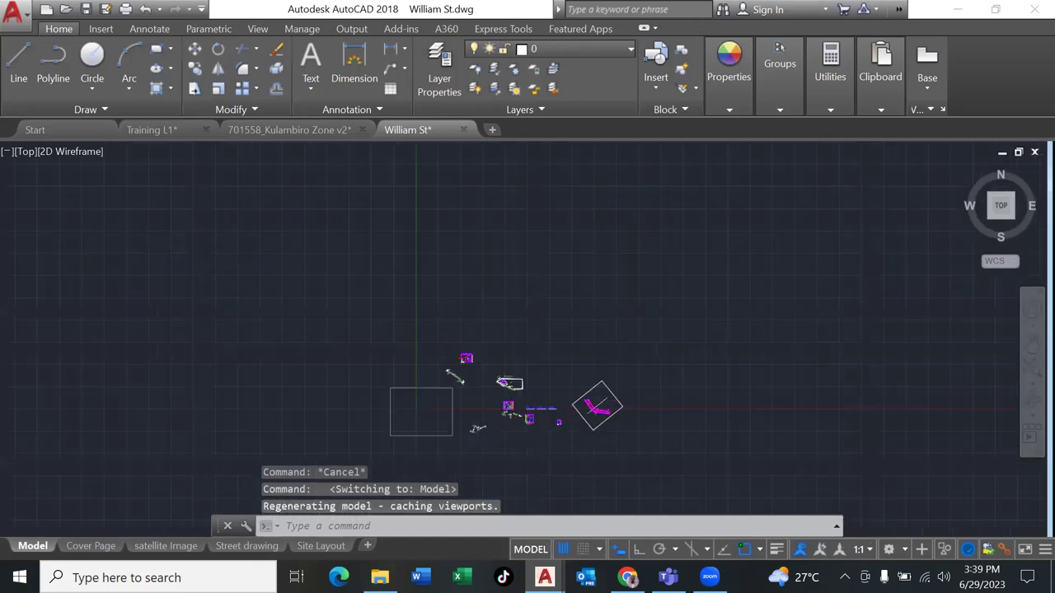
middle_drag(443, 359, 373, 265)
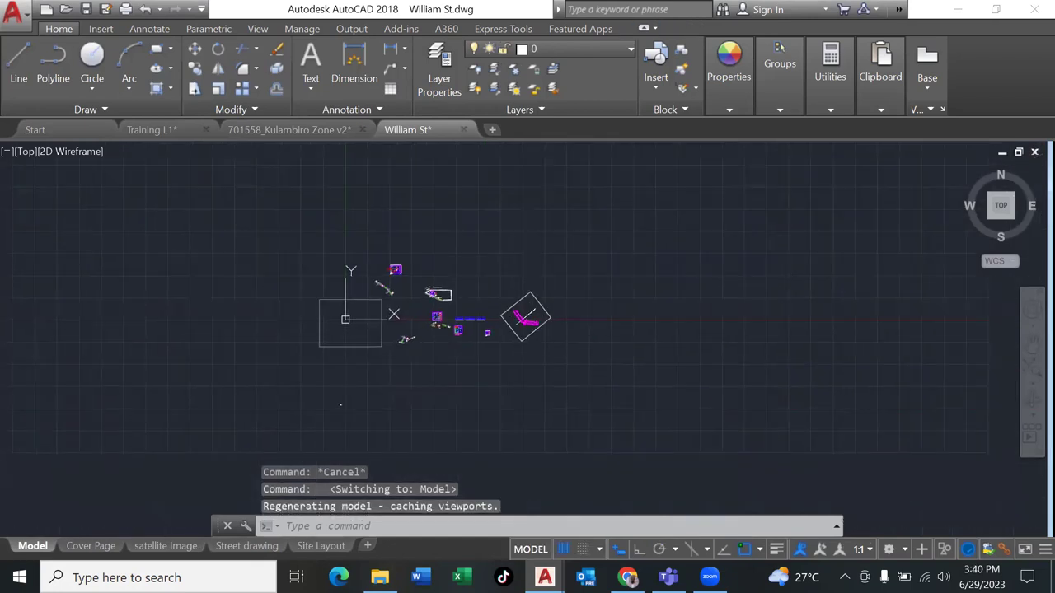
scroll(457, 353, up, 2)
scroll(451, 356, up, 4)
scroll(443, 346, up, 2)
scroll(442, 346, down, 2)
scroll(444, 347, down, 4)
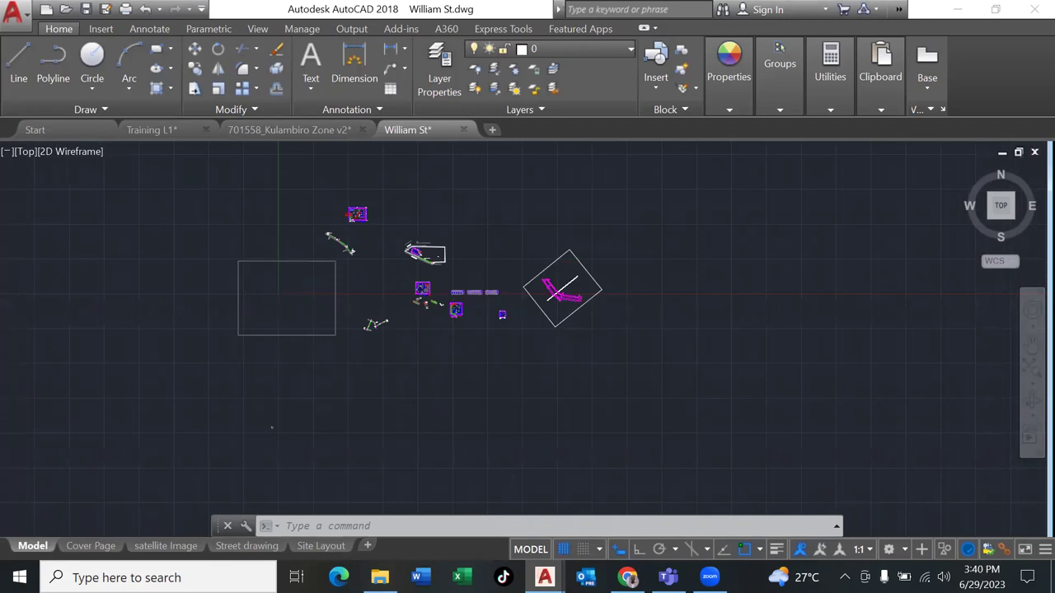
scroll(346, 272, up, 4)
scroll(367, 262, down, 2)
scroll(397, 267, up, 2)
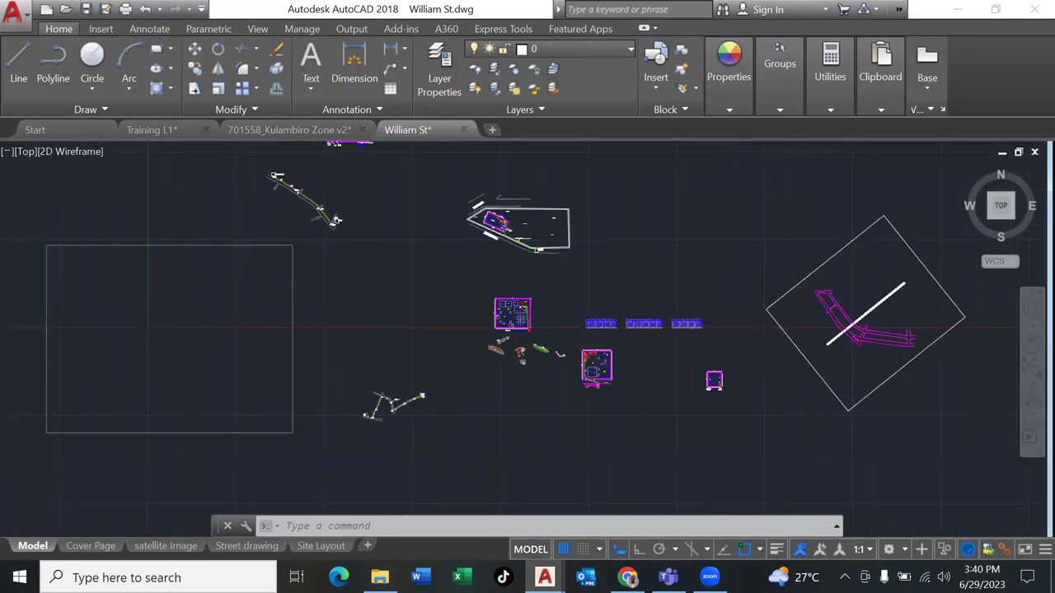
scroll(395, 264, up, 2)
scroll(471, 370, up, 6)
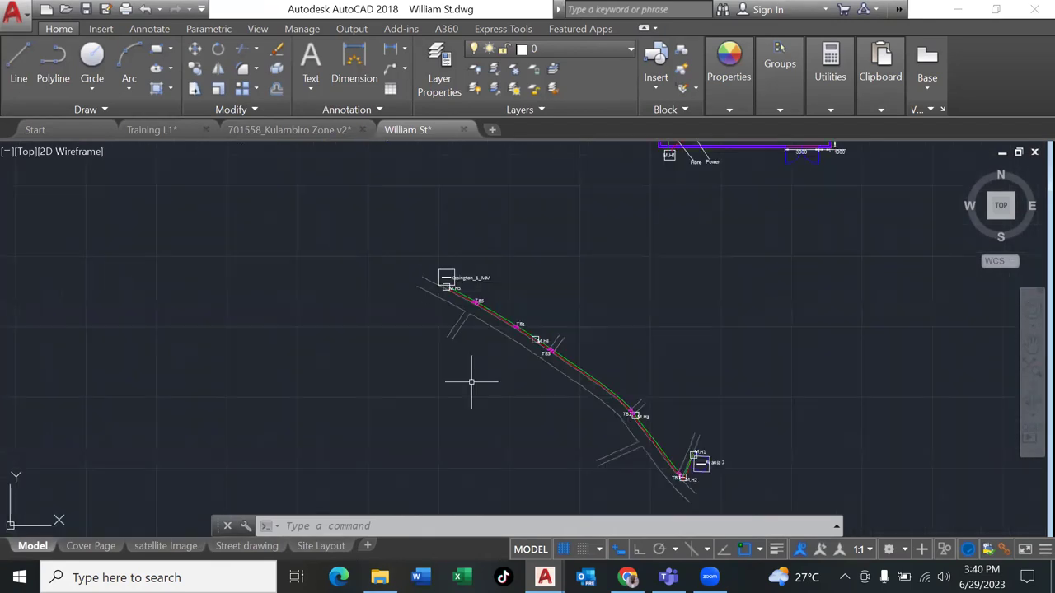
scroll(577, 388, up, 2)
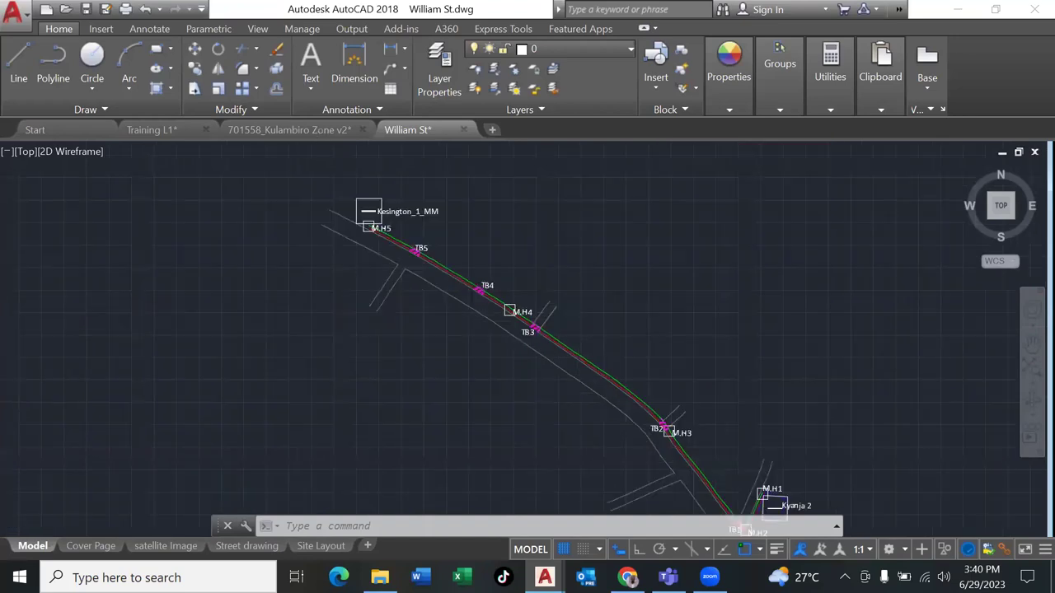
scroll(577, 390, up, 2)
scroll(597, 277, down, 2)
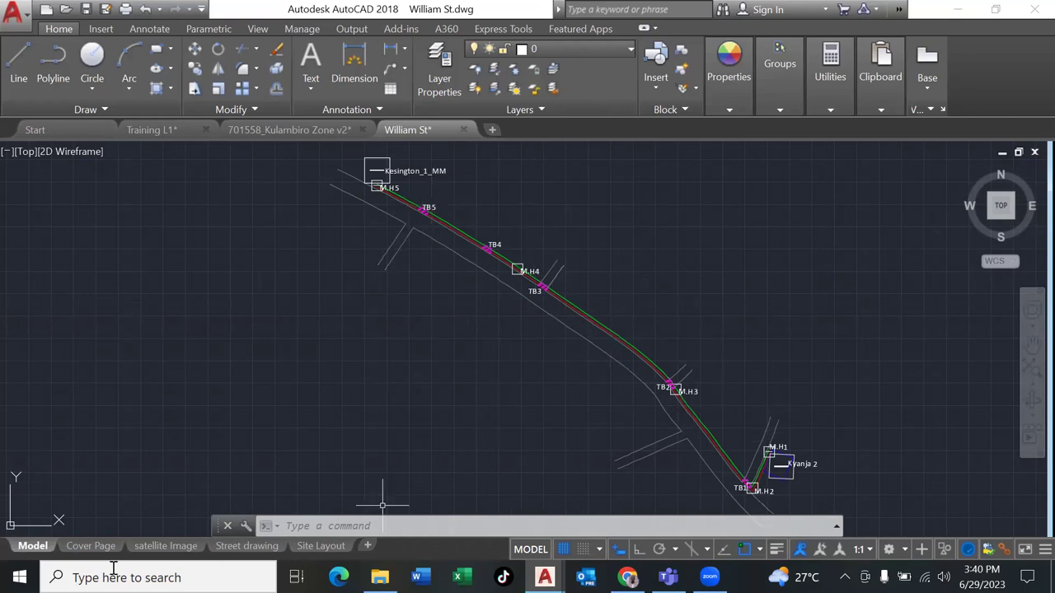
Zoom and pan across the site compound plan in model space.
scroll(231, 371, down, 8)
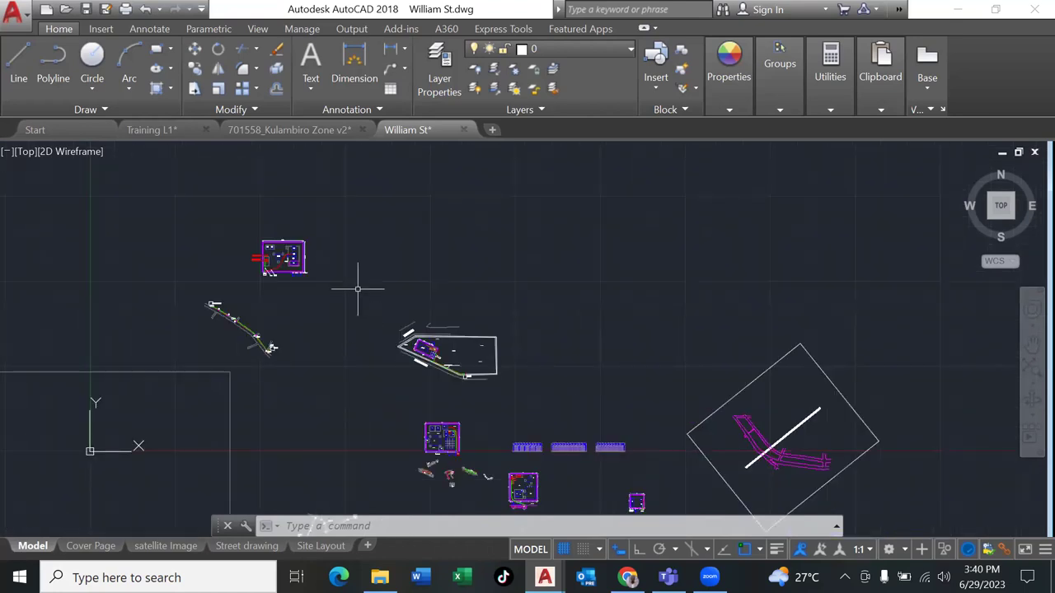
scroll(358, 289, up, 2)
scroll(347, 297, up, 8)
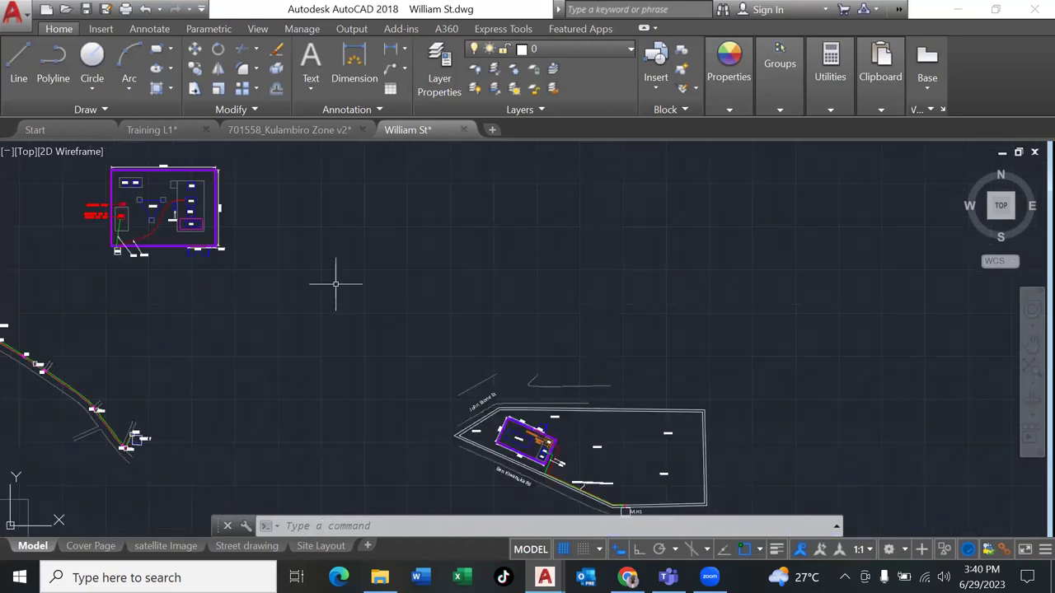
mouse_move(519, 449)
middle_down()
mouse_move(694, 490)
mouse_move(857, 554)
middle_up()
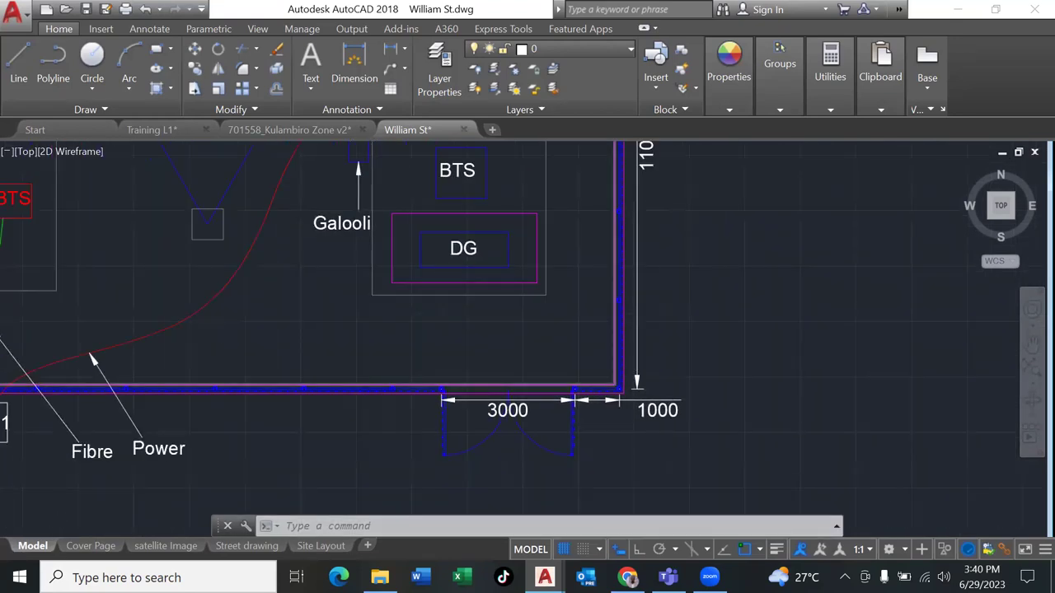
scroll(594, 383, down, 4)
scroll(533, 371, down, 5)
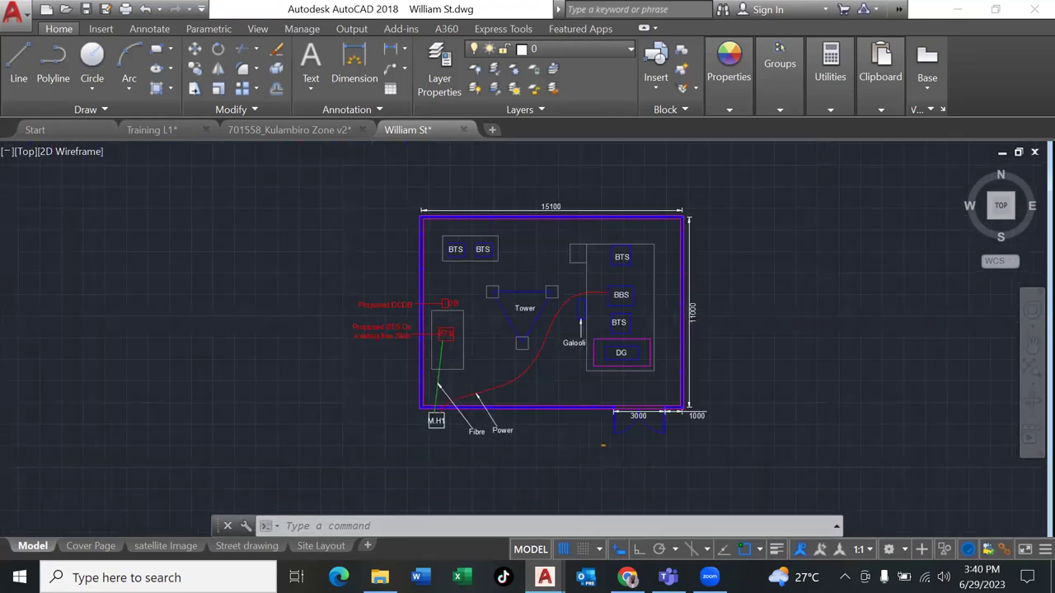
scroll(631, 470, down, 2)
mouse_move(631, 471)
middle_down()
mouse_move(415, 285)
mouse_move(334, 282)
middle_up()
scroll(437, 295, up, 5)
scroll(428, 317, up, 2)
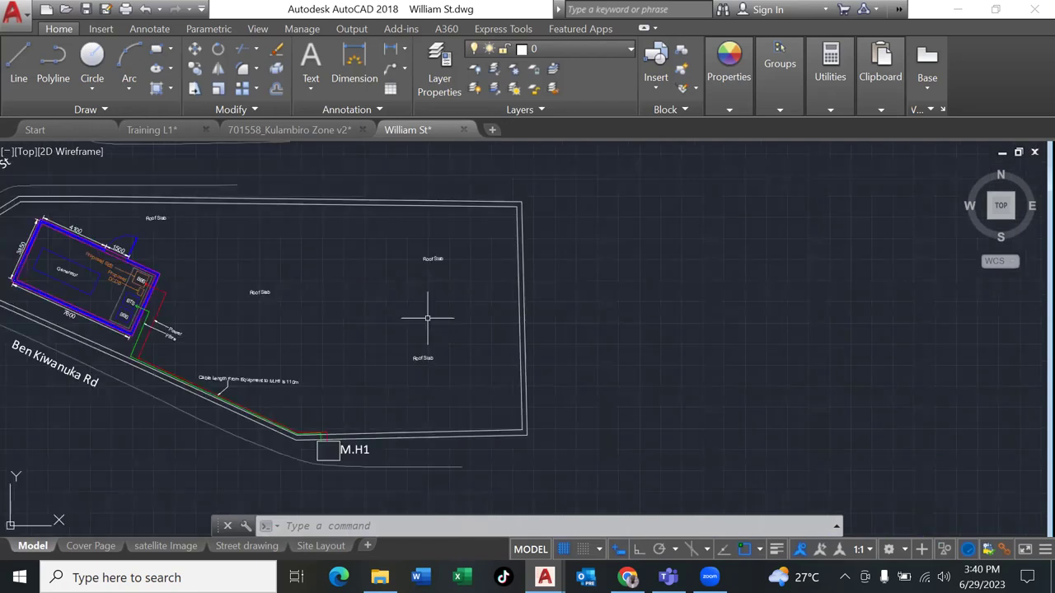
middle_drag(402, 342, 545, 341)
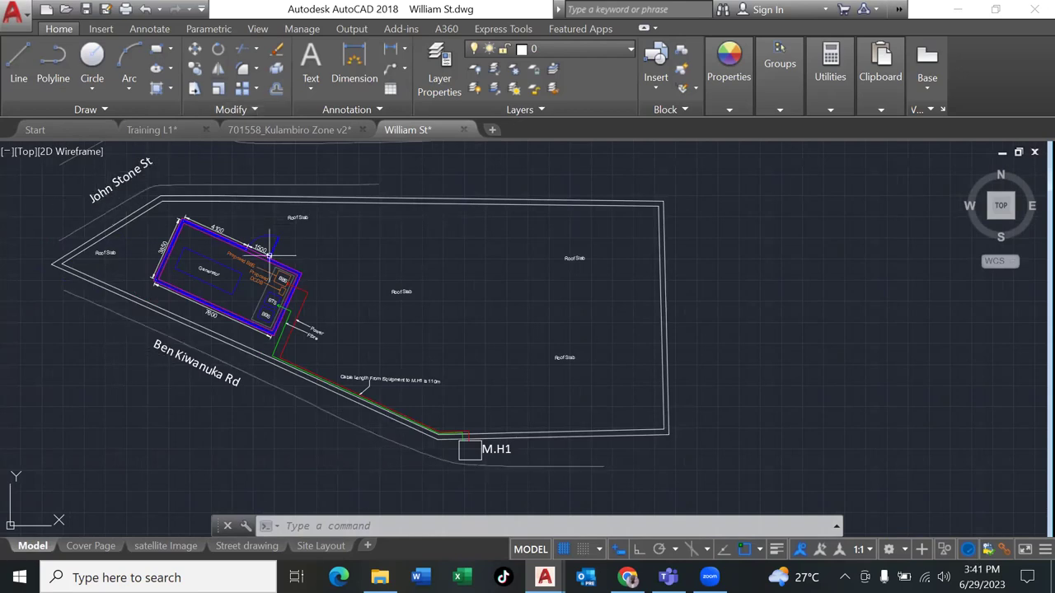
Inspect the rotated street map, then display the Cover Page layout.
scroll(130, 216, down, 2)
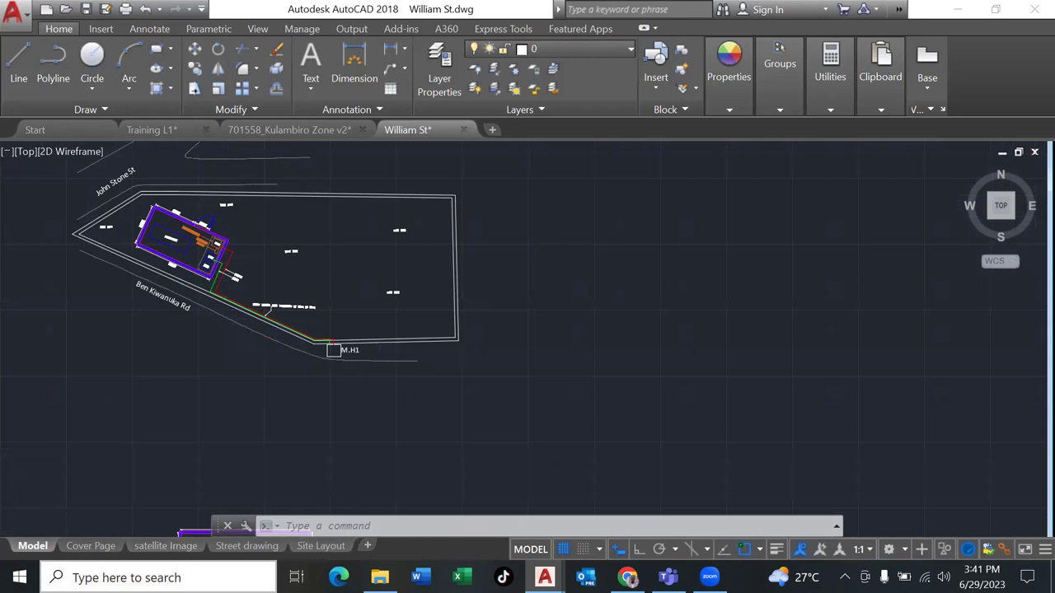
scroll(239, 365, down, 5)
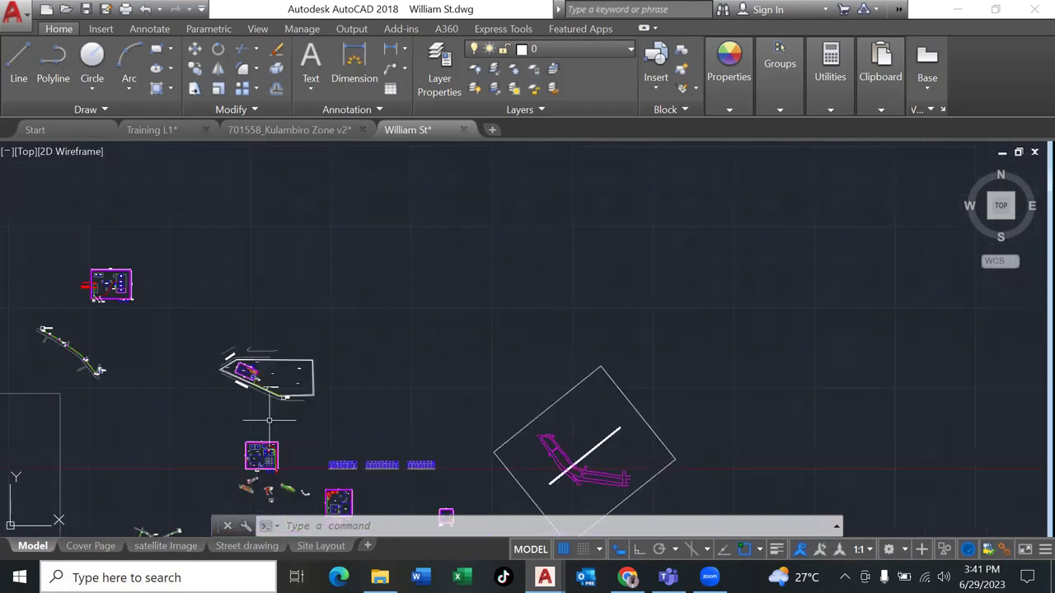
middle_drag(419, 388, 300, 151)
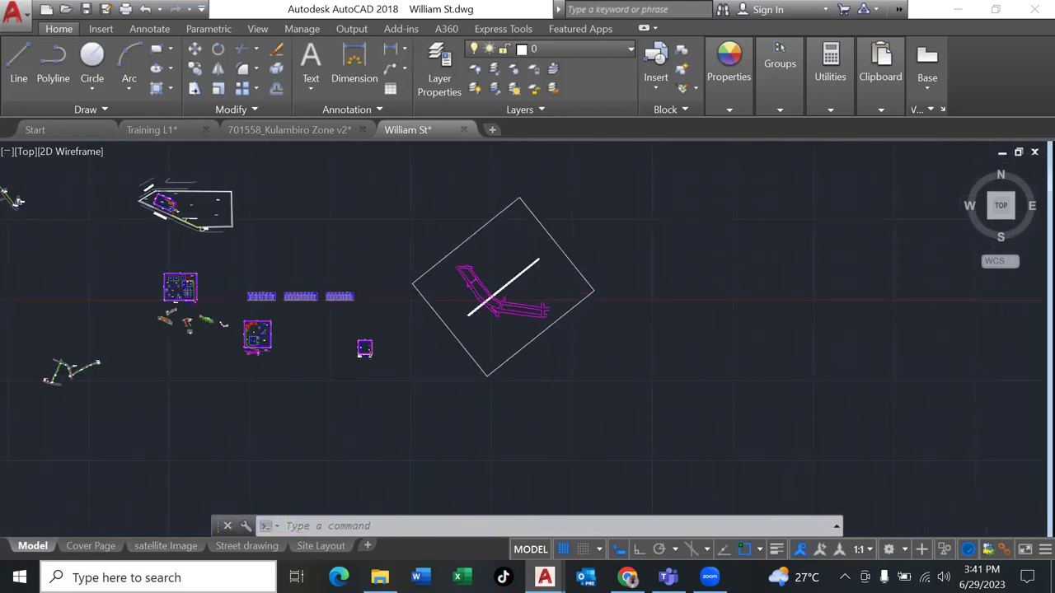
scroll(607, 330, up, 4)
middle_drag(332, 330, 355, 404)
scroll(459, 389, up, 2)
scroll(459, 390, up, 2)
scroll(459, 390, down, 2)
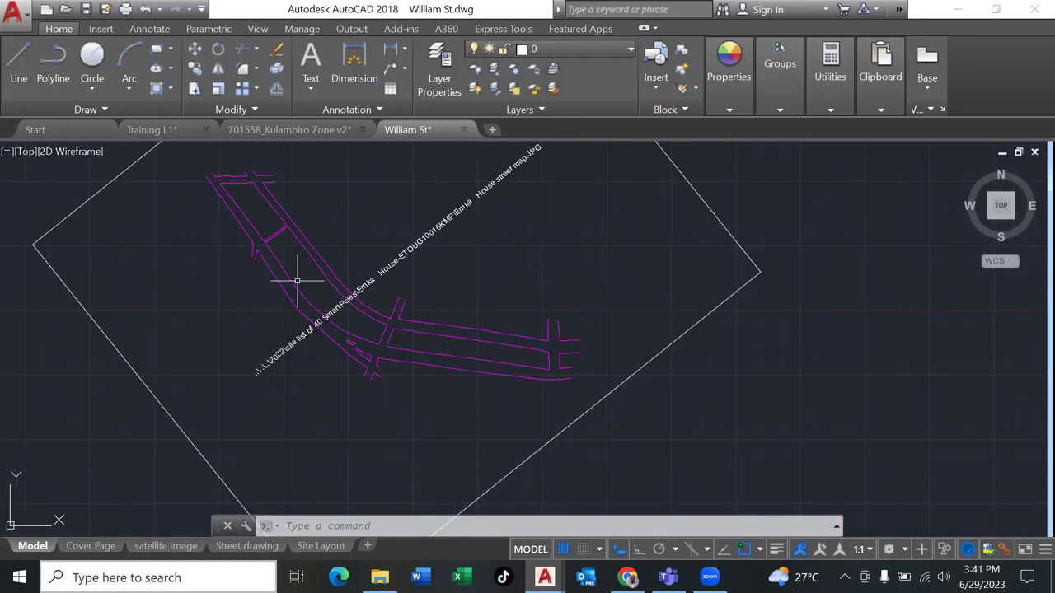
click(93, 547)
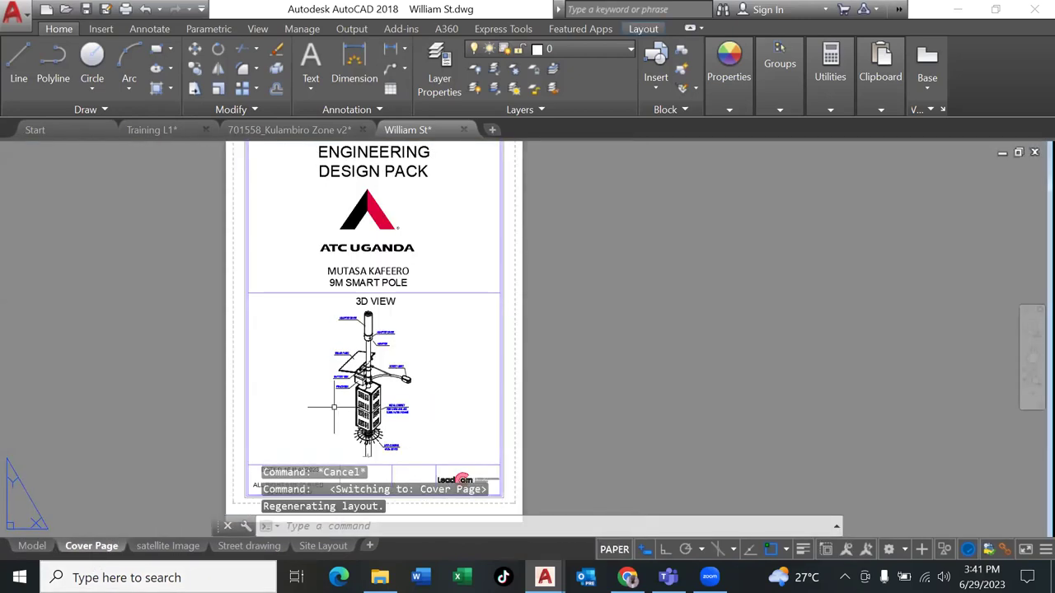
Zoom over the 9M smart pole cover sheet's 3D view and title block, then open the satellite Image layout.
scroll(334, 406, up, 1)
scroll(334, 407, down, 1)
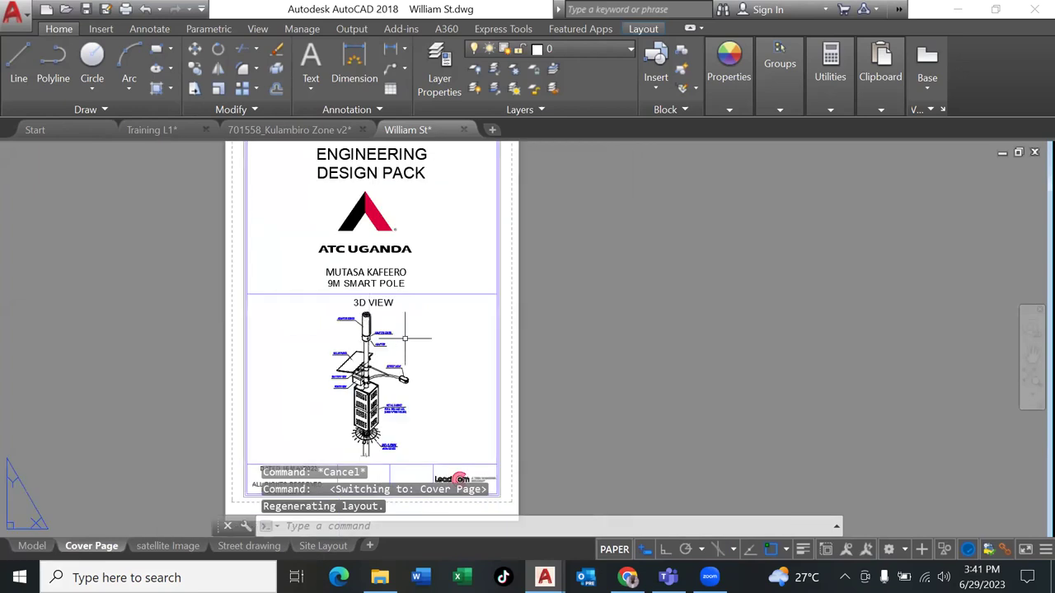
scroll(440, 384, up, 2)
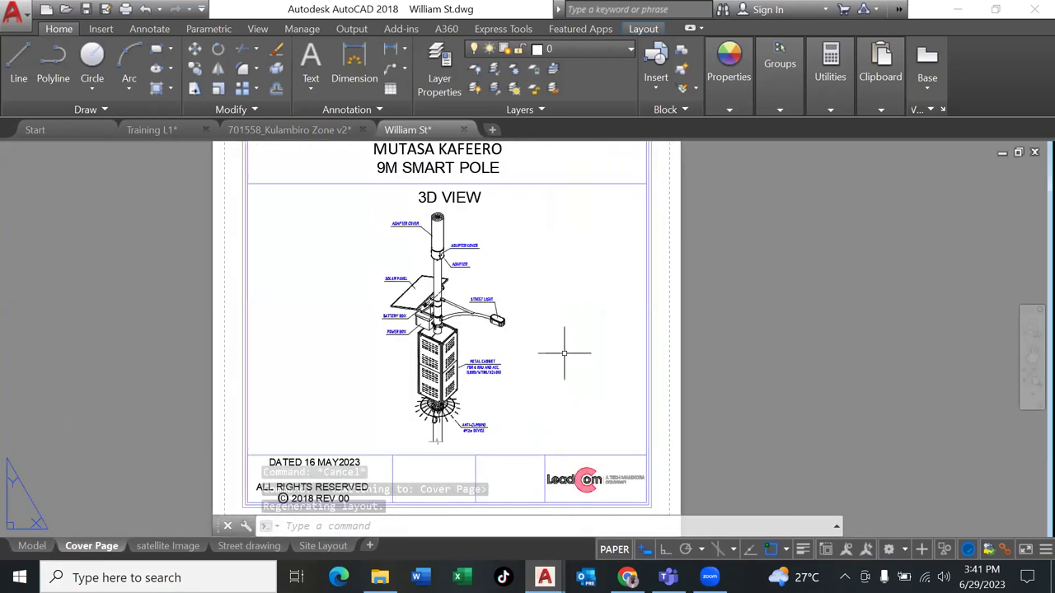
scroll(565, 354, down, 3)
scroll(565, 354, up, 3)
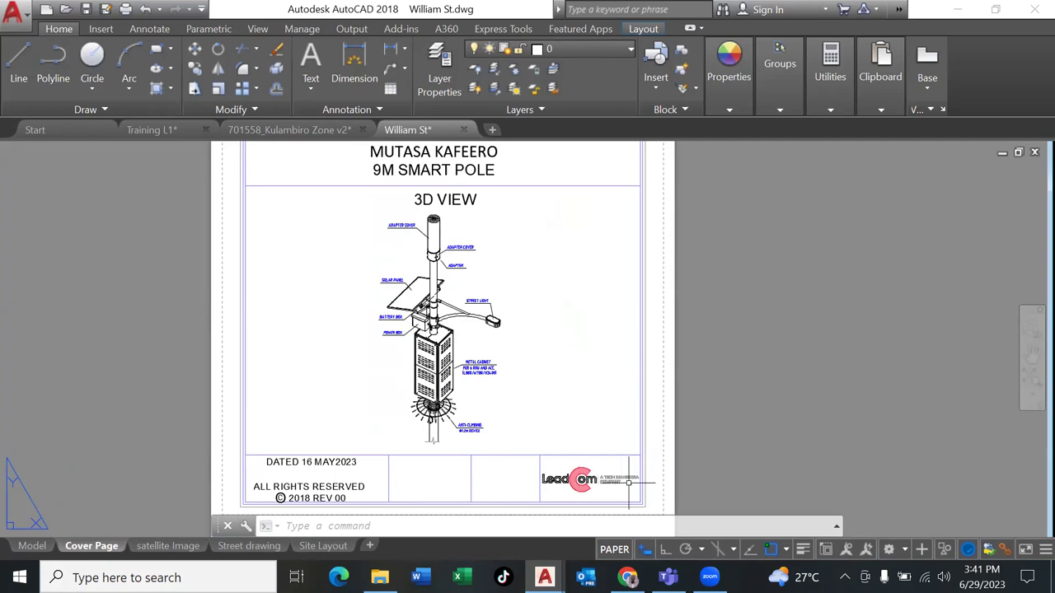
click(167, 546)
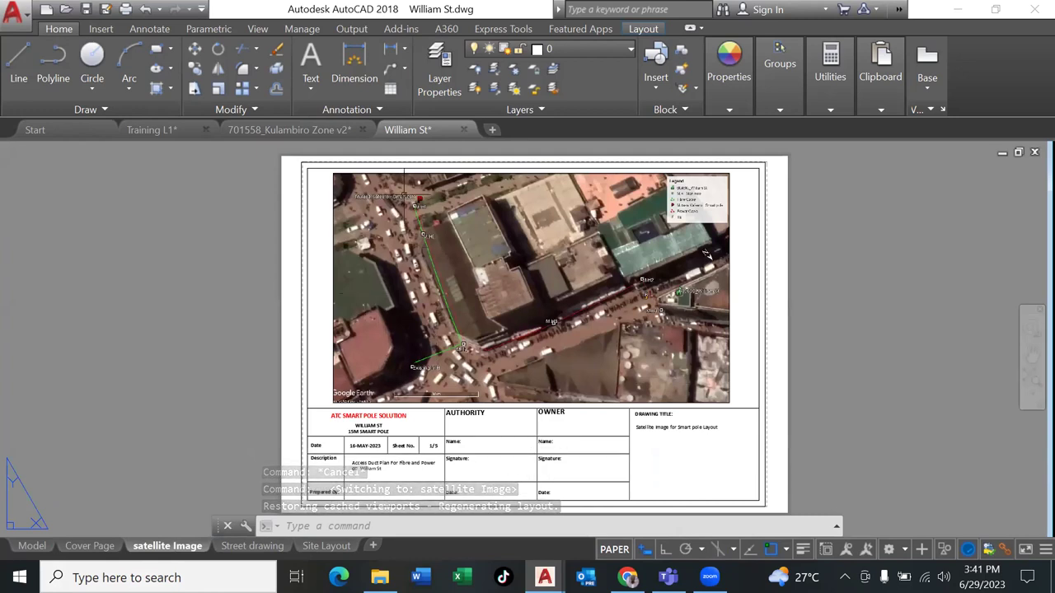
Cancel a stray selection window on the satellite image sheet and go to the Street drawing layout.
click(437, 274)
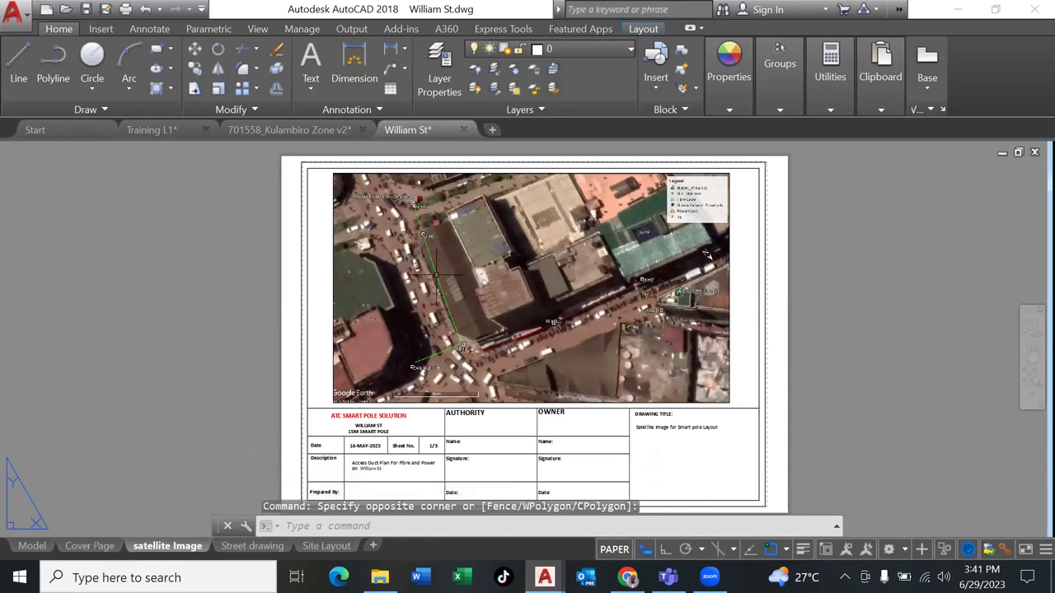
key(Escape)
key(Escape)
key(Escape)
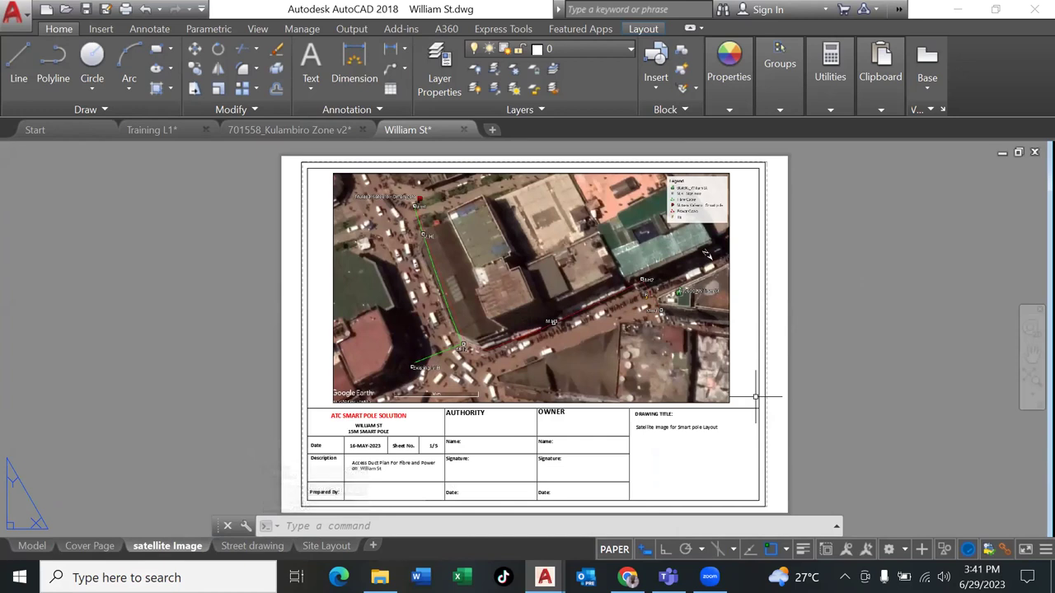
click(250, 547)
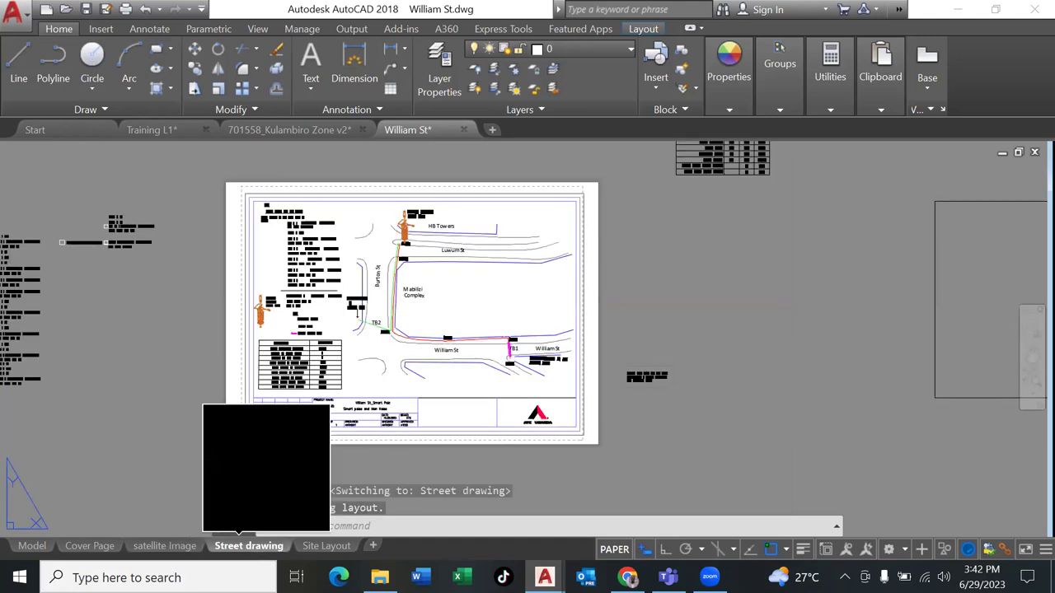
Zoom and pan around the Street drawing sheet, then open the Site Layout sheet.
scroll(226, 351, down, 5)
scroll(226, 351, up, 2)
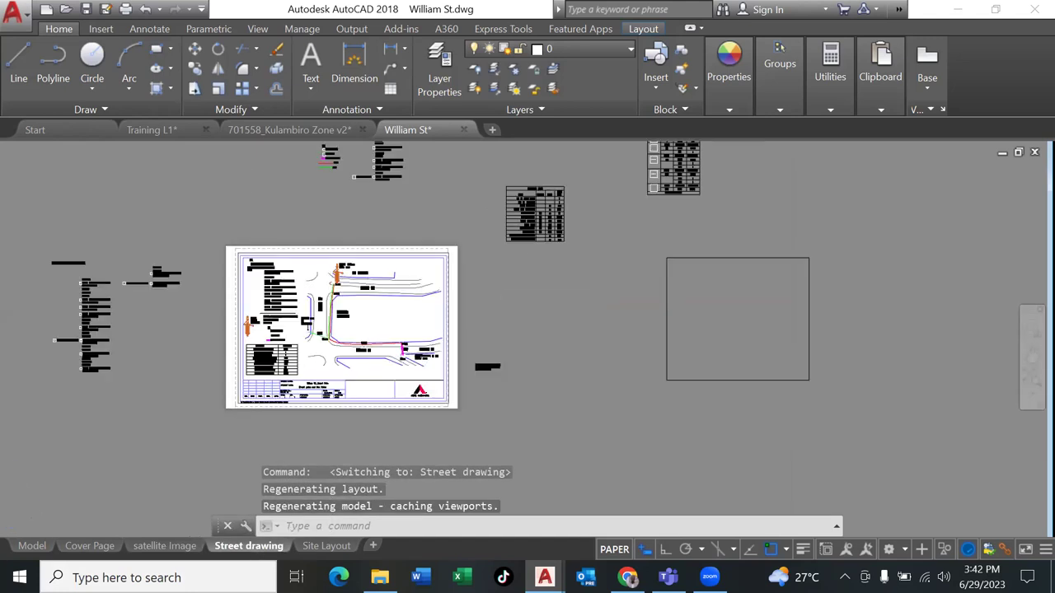
scroll(224, 351, up, 2)
scroll(224, 350, up, 3)
scroll(224, 350, down, 3)
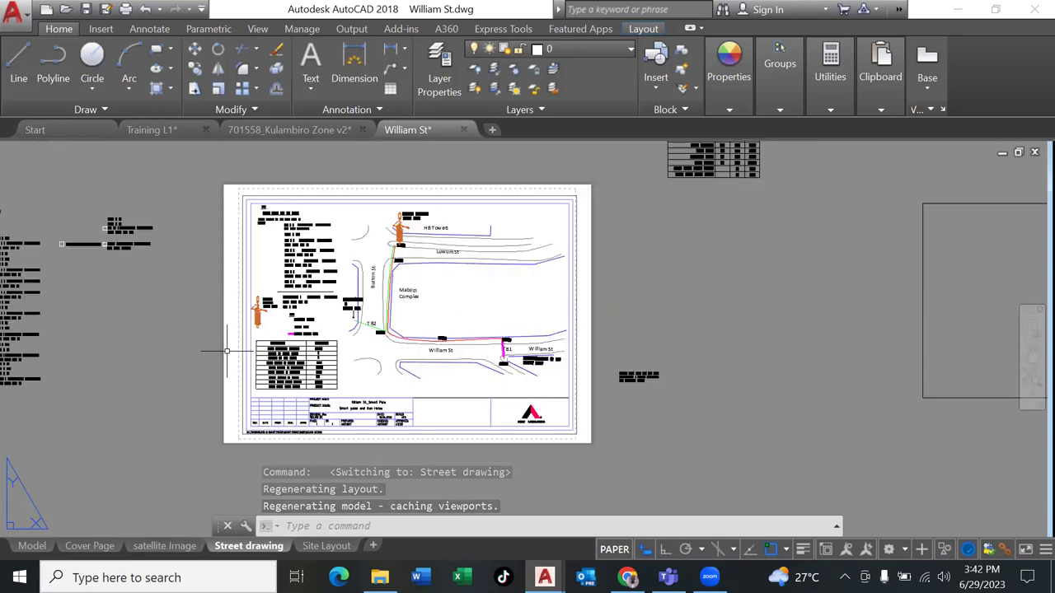
scroll(224, 351, up, 2)
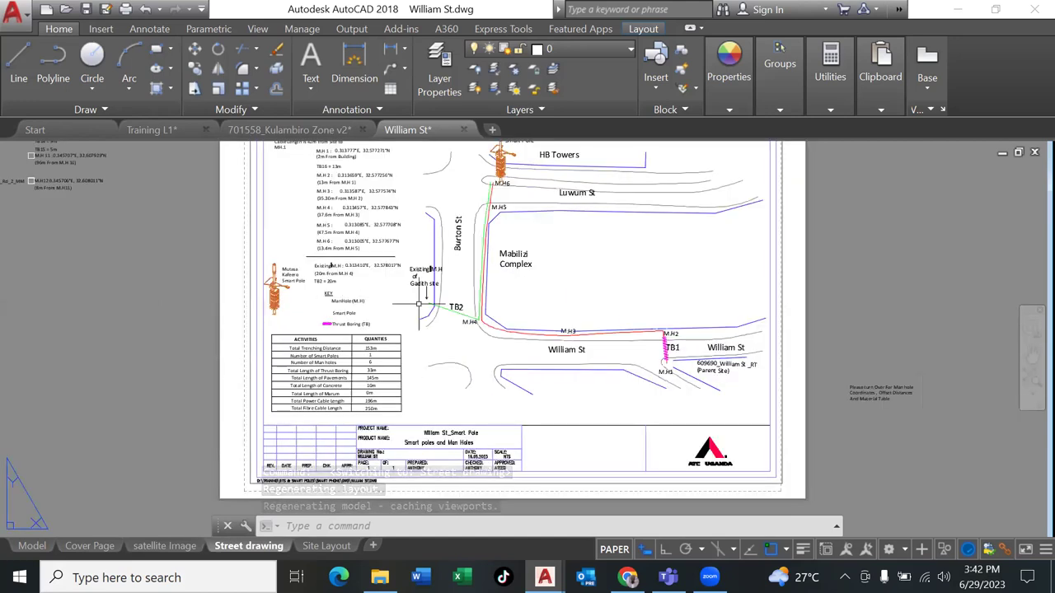
middle_drag(596, 281, 588, 319)
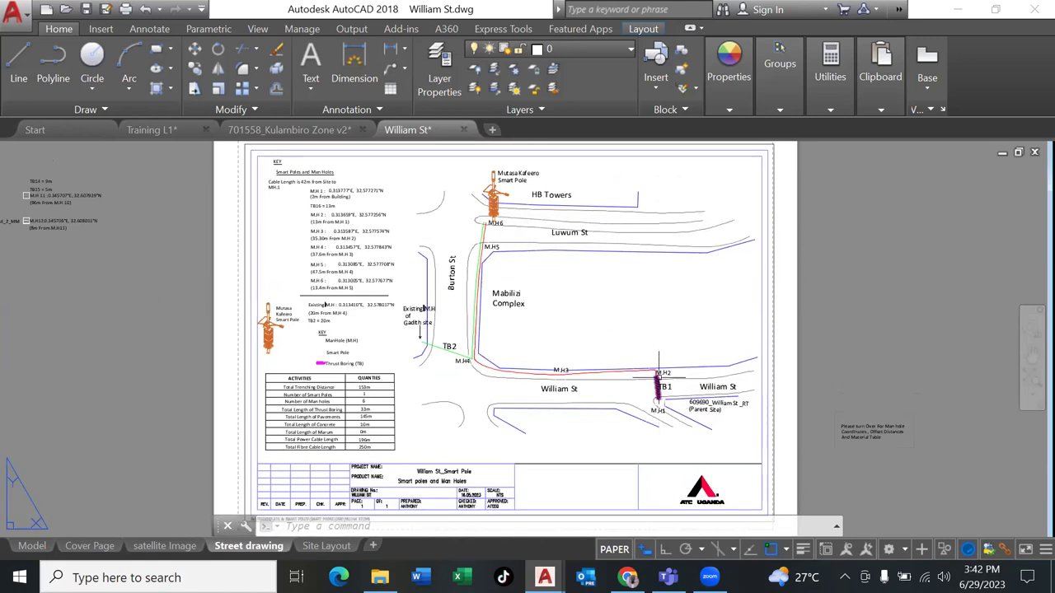
click(332, 551)
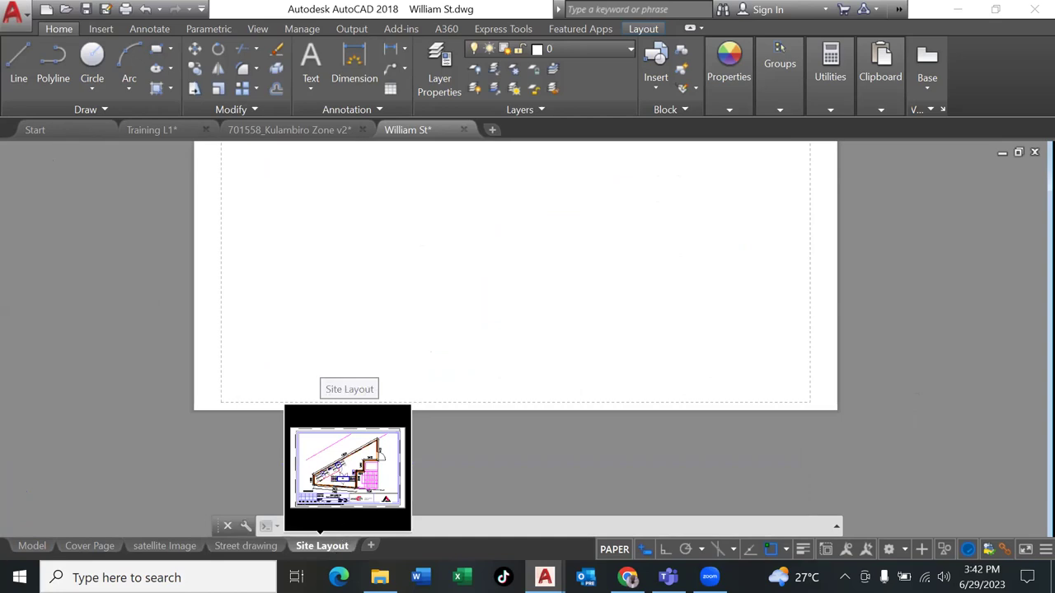
scroll(551, 384, down, 3)
scroll(551, 385, down, 2)
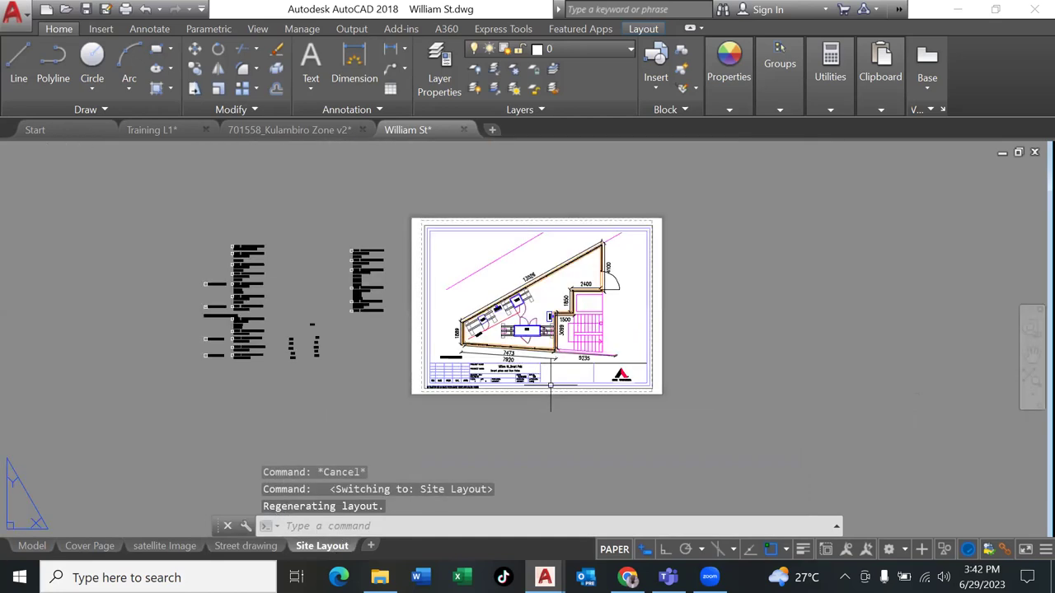
scroll(550, 385, up, 4)
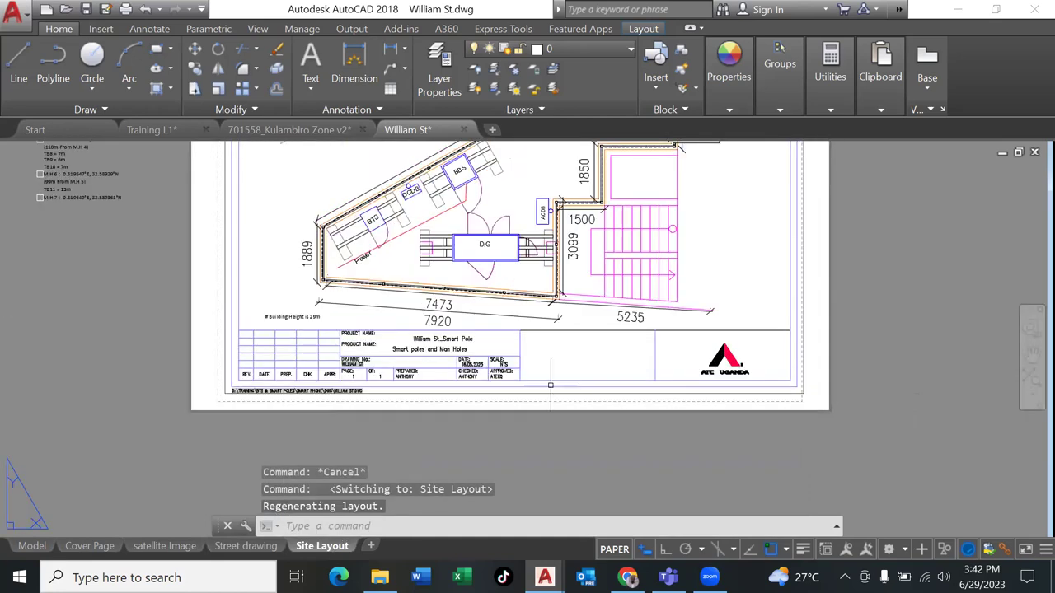
scroll(550, 384, down, 2)
scroll(551, 384, up, 2)
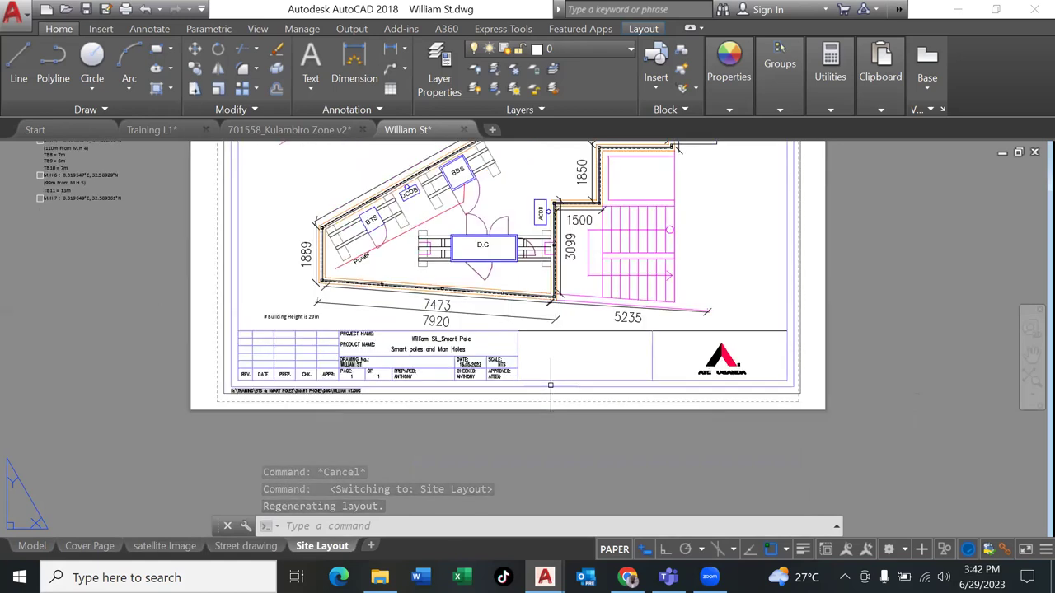
scroll(551, 385, down, 4)
scroll(550, 385, up, 2)
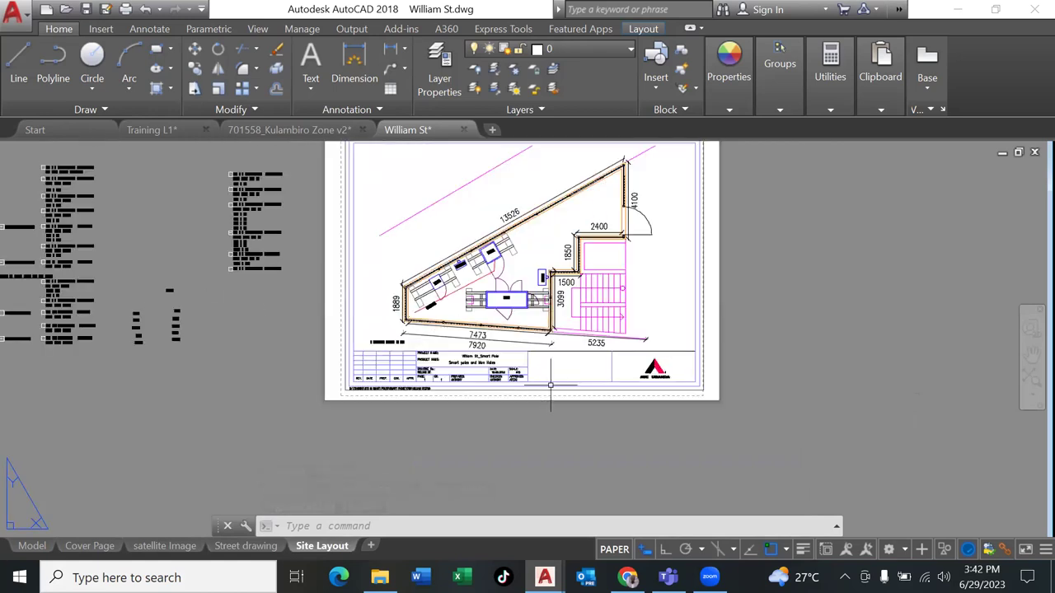
scroll(550, 384, up, 3)
scroll(550, 385, down, 1)
scroll(550, 385, up, 1)
scroll(550, 385, down, 3)
scroll(550, 385, up, 2)
scroll(551, 385, down, 3)
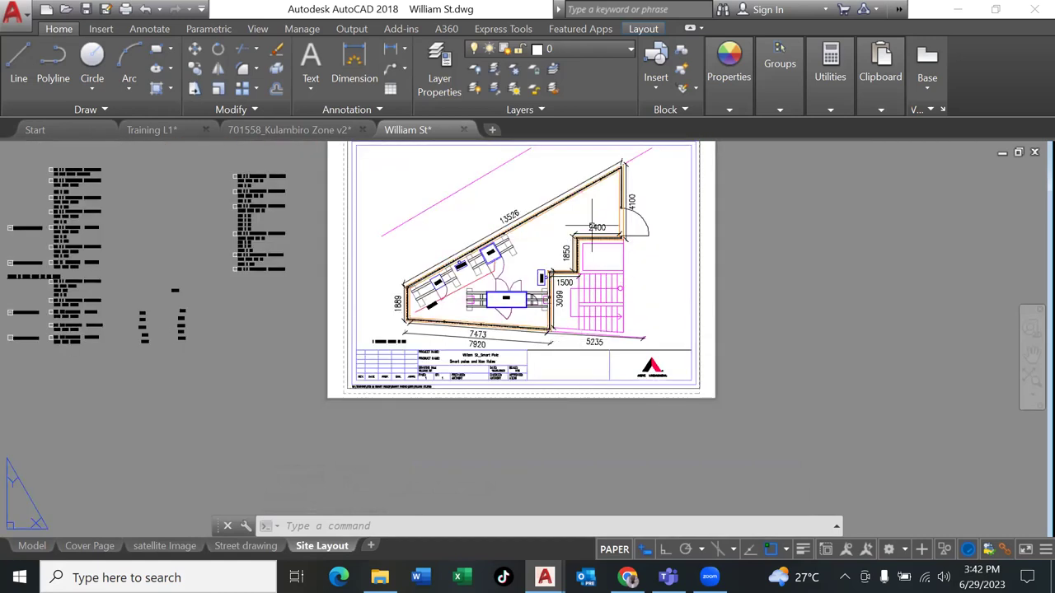
scroll(470, 247, down, 3)
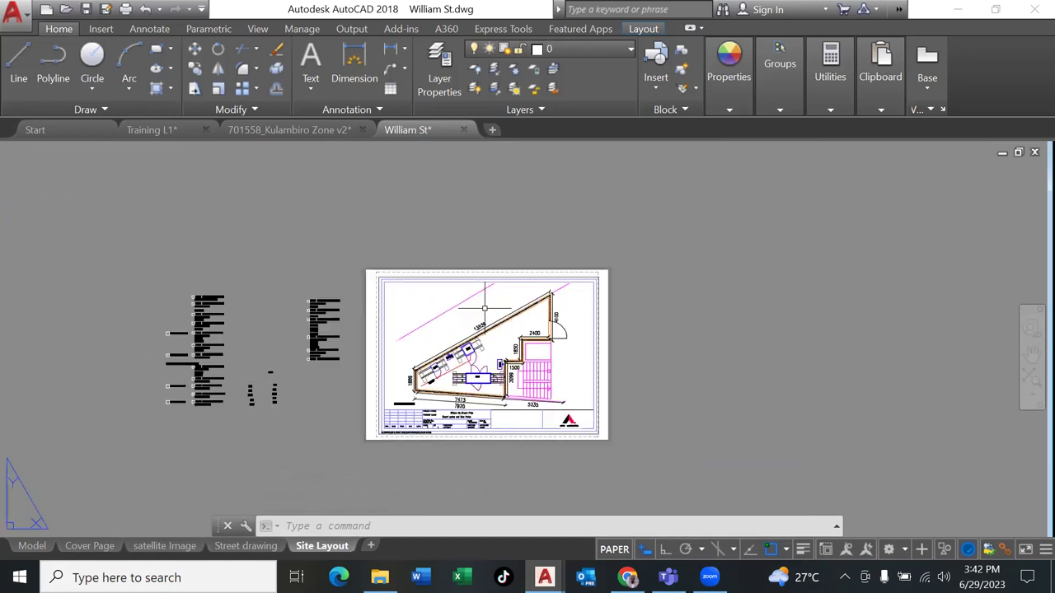
scroll(485, 308, up, 2)
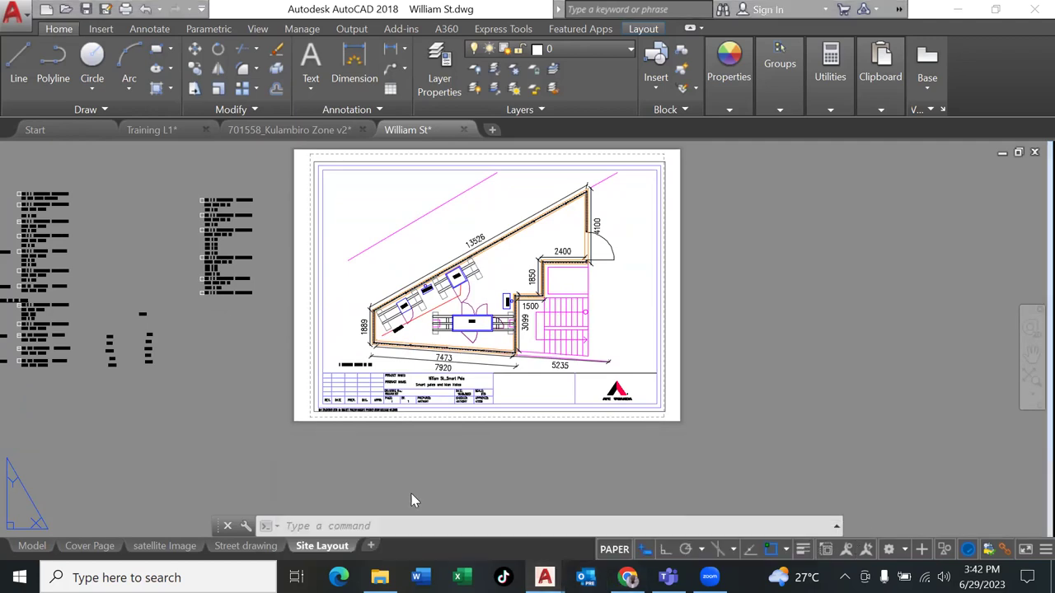
Switch to the Training L1 drawing and zoom to show the full 20 DAYS OF 2D CAD EXERCISES sheet.
key(ctrl+Tab)
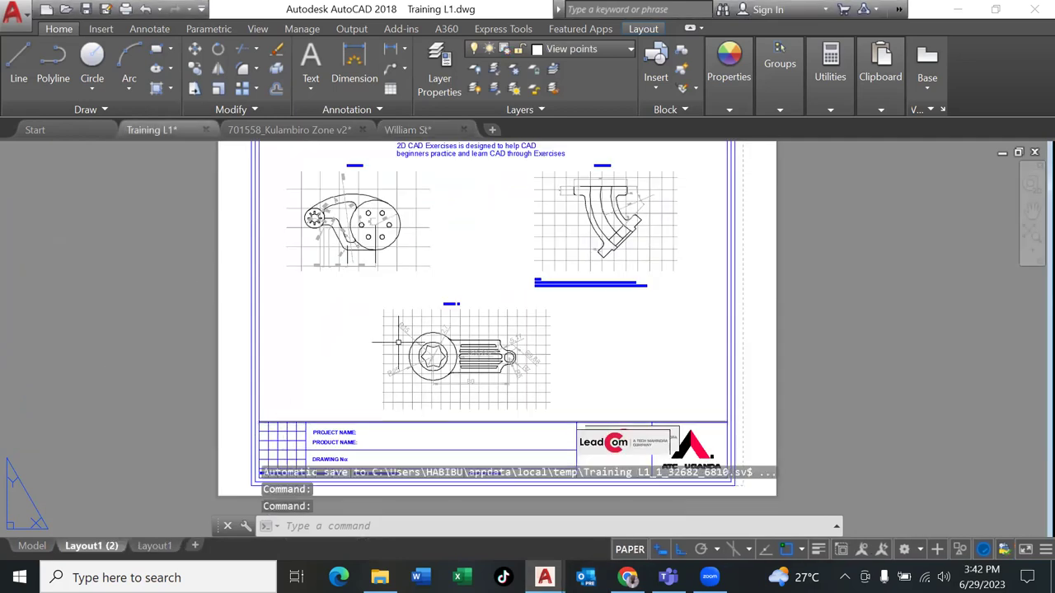
scroll(347, 293, down, 2)
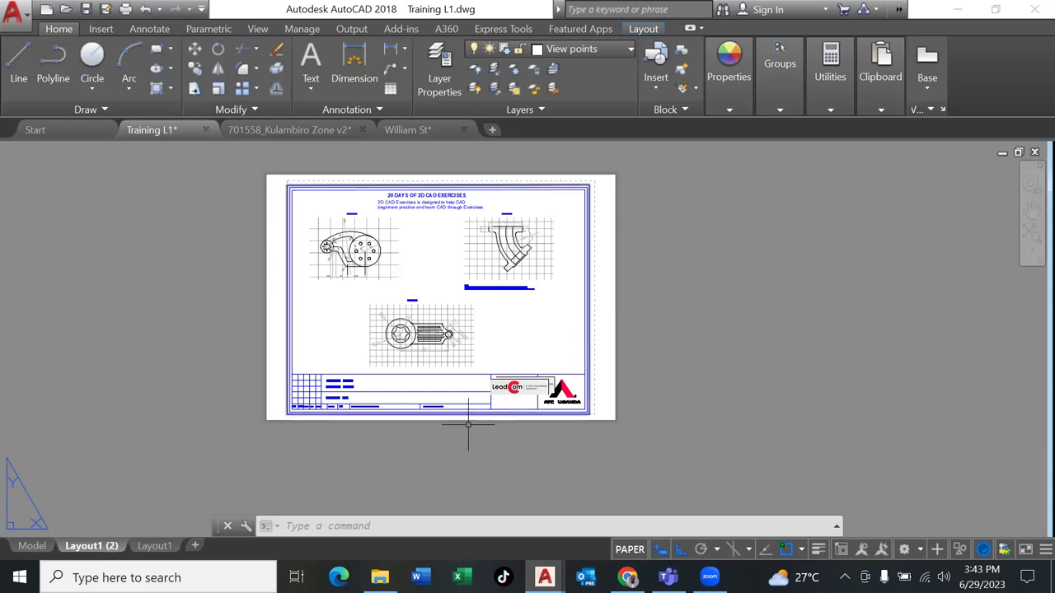
scroll(408, 275, up, 2)
scroll(403, 276, up, 2)
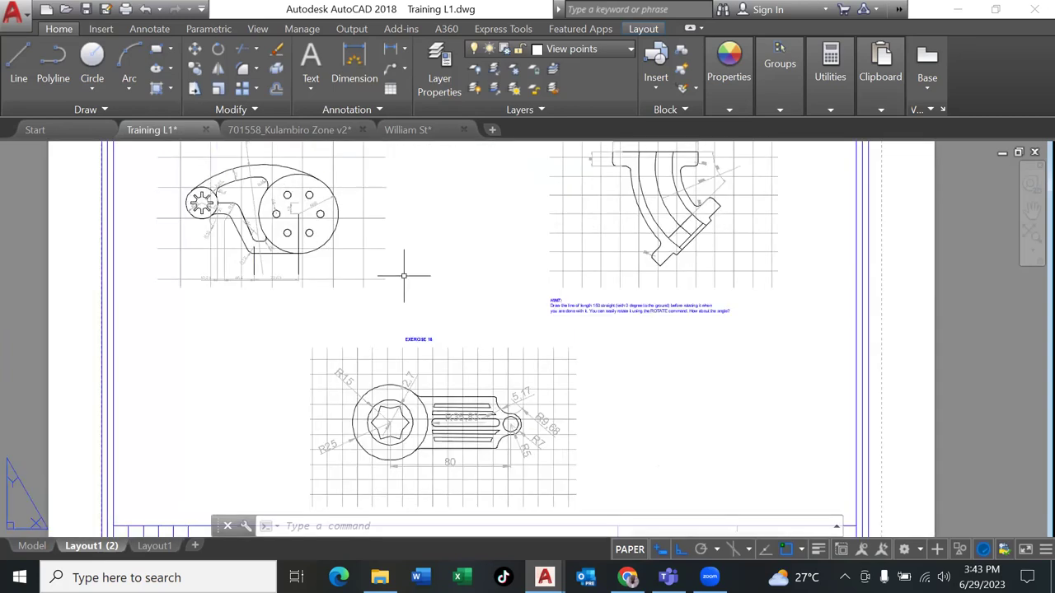
scroll(404, 275, down, 2)
scroll(430, 290, up, 2)
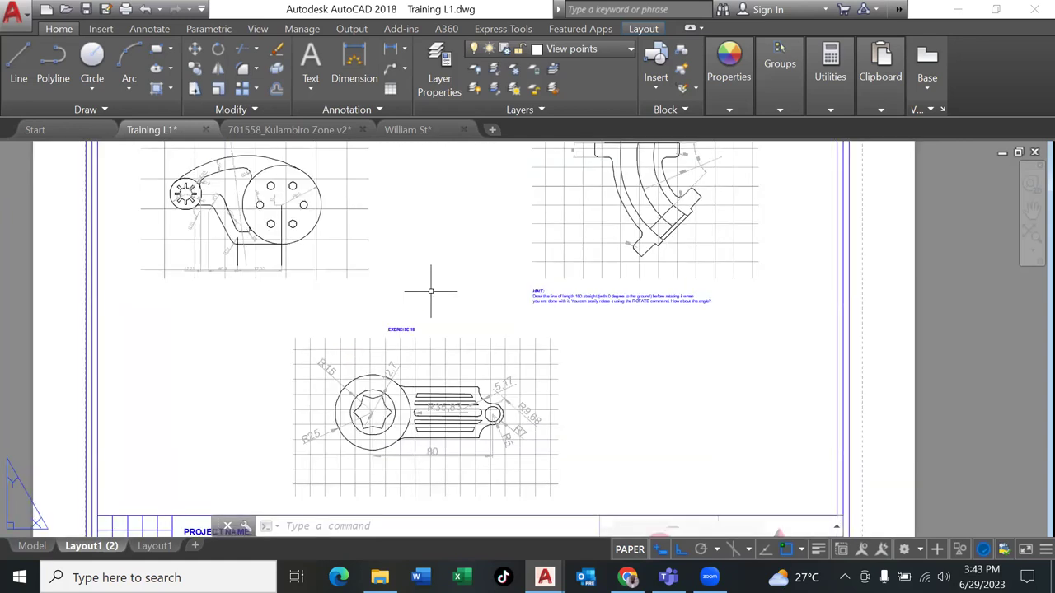
scroll(426, 274, down, 2)
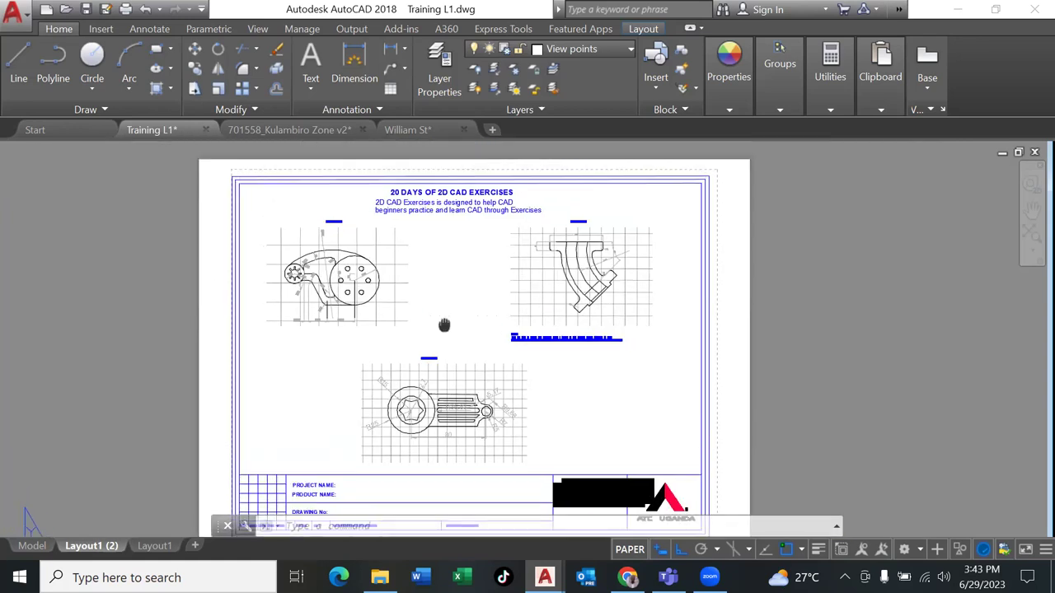
scroll(445, 324, up, 2)
scroll(444, 324, down, 2)
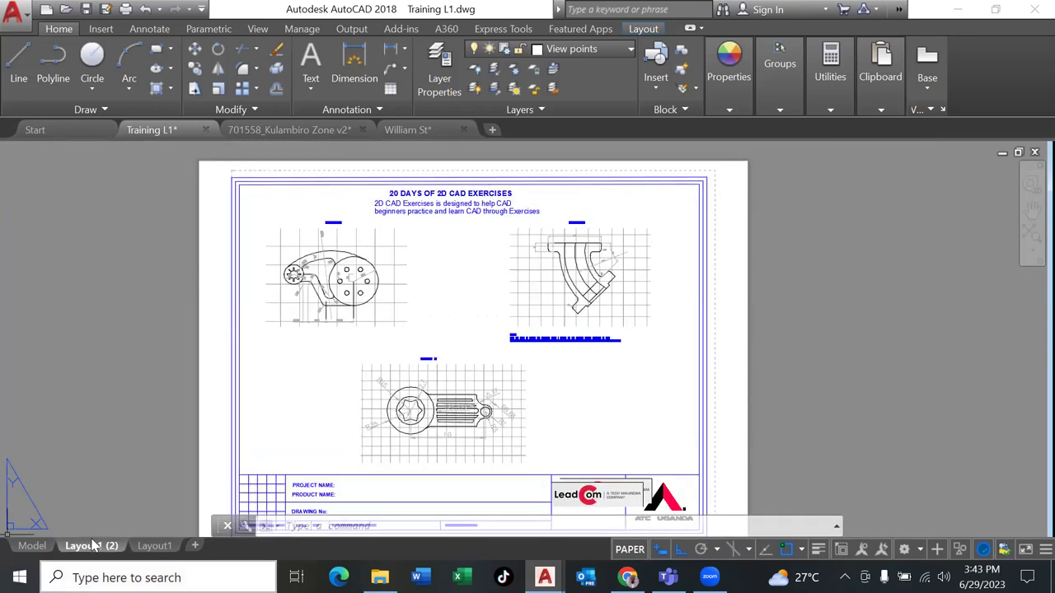
Show the Layout1 exercise sheet and pan across its lower exercises, including Exercises 12 and 15.
click(154, 545)
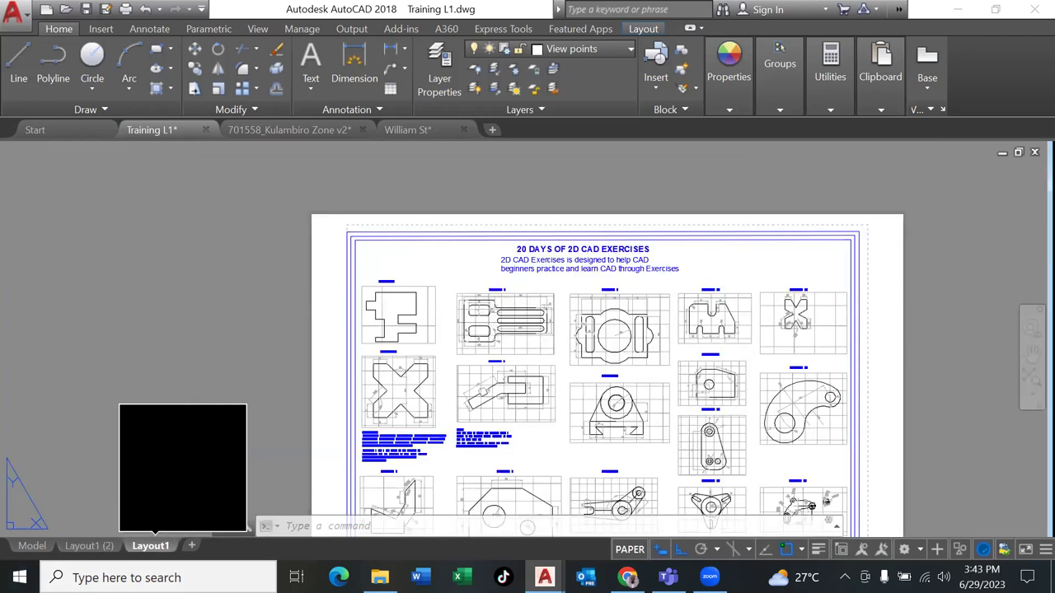
middle_drag(823, 401, 721, 254)
scroll(584, 294, up, 6)
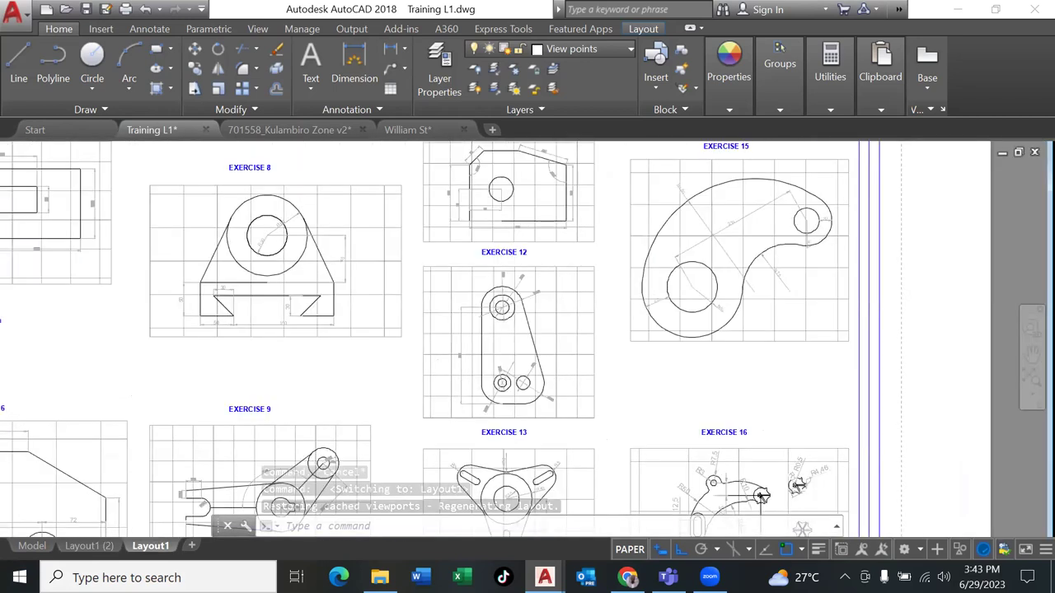
middle_drag(835, 244, 776, 270)
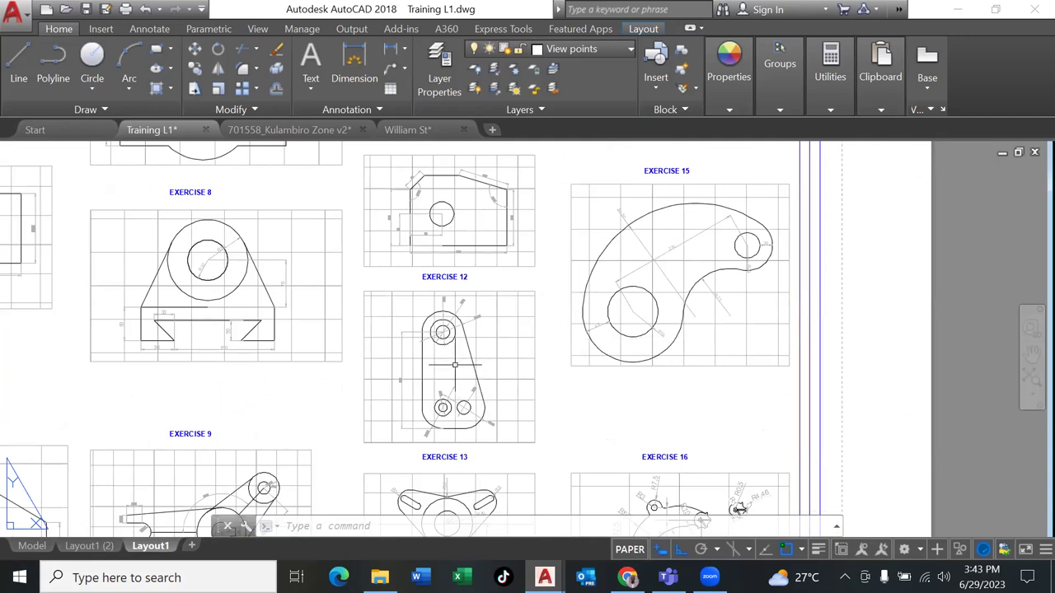
scroll(454, 364, down, 2)
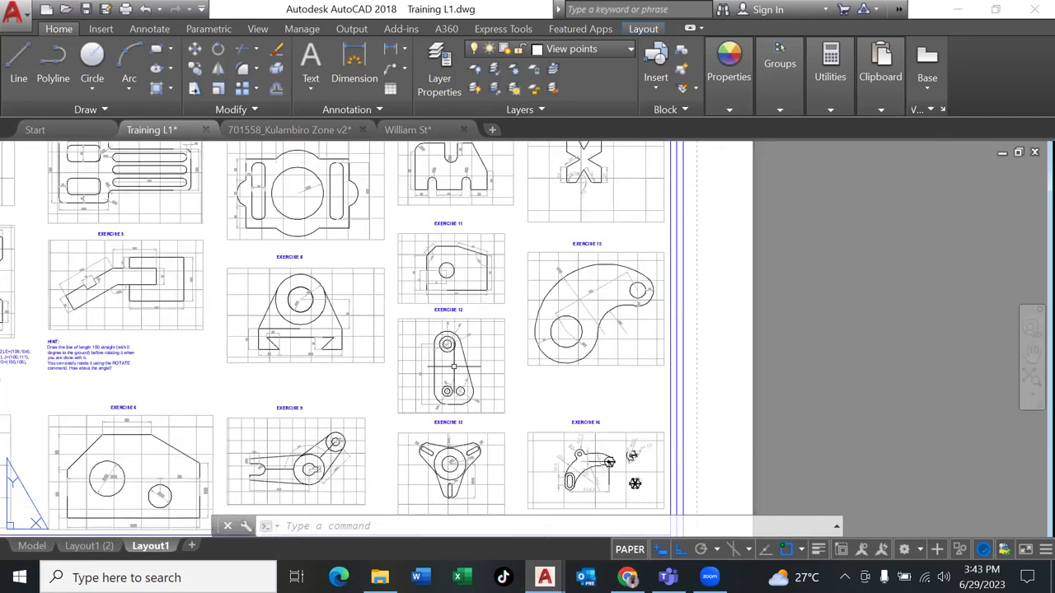
Centre the sheet on Exercises 5, 8, 12 and 15, then switch to model space.
scroll(454, 366, down, 2)
scroll(294, 360, up, 2)
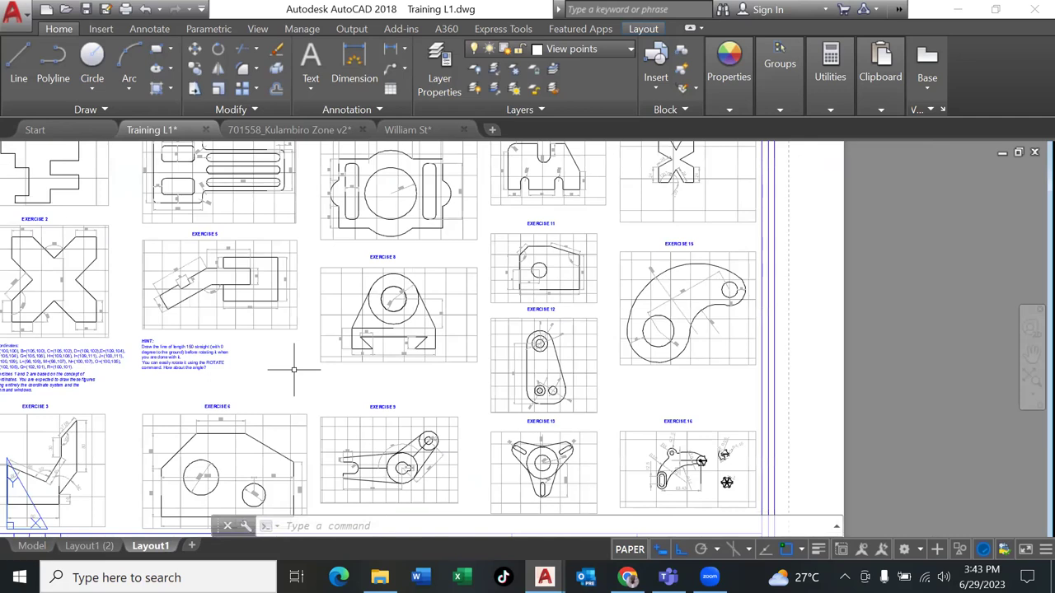
scroll(294, 361, up, 2)
middle_drag(337, 348, 585, 375)
scroll(337, 410, down, 2)
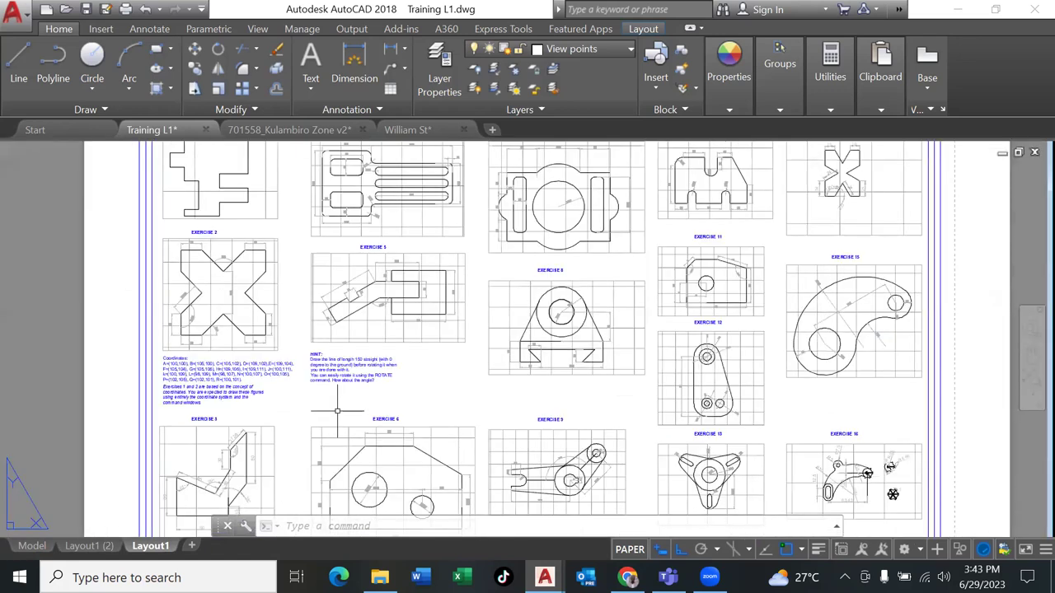
scroll(337, 410, down, 2)
key(ctrl+Page_Up)
scroll(361, 341, up, 1)
Zoom and pan the Training L1 model space toward the left-hand exercises and Exercise 6.
scroll(360, 341, down, 1)
scroll(360, 341, up, 1)
scroll(360, 341, down, 1)
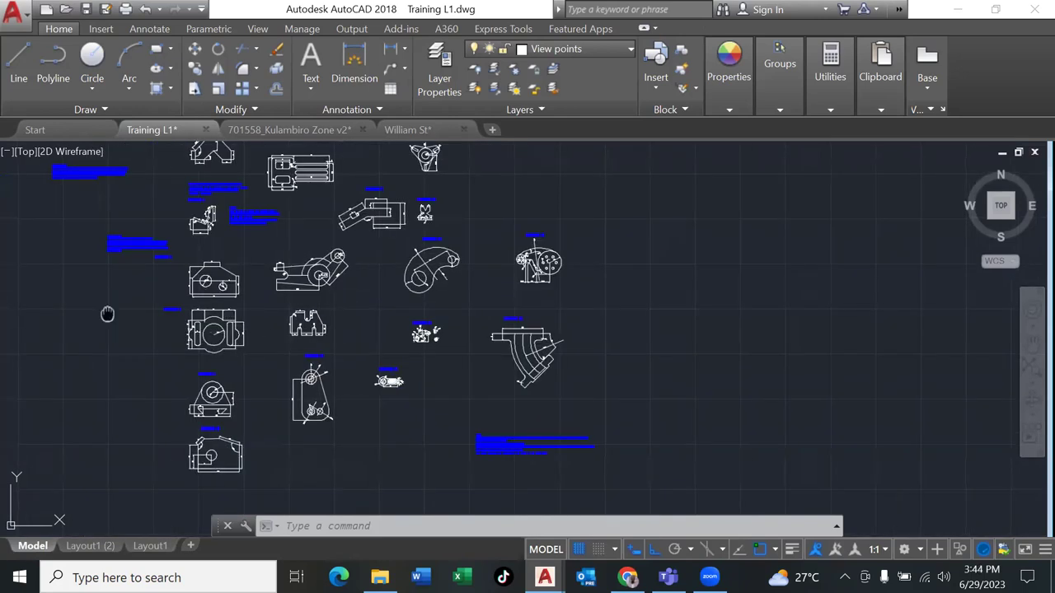
scroll(105, 308, up, 2)
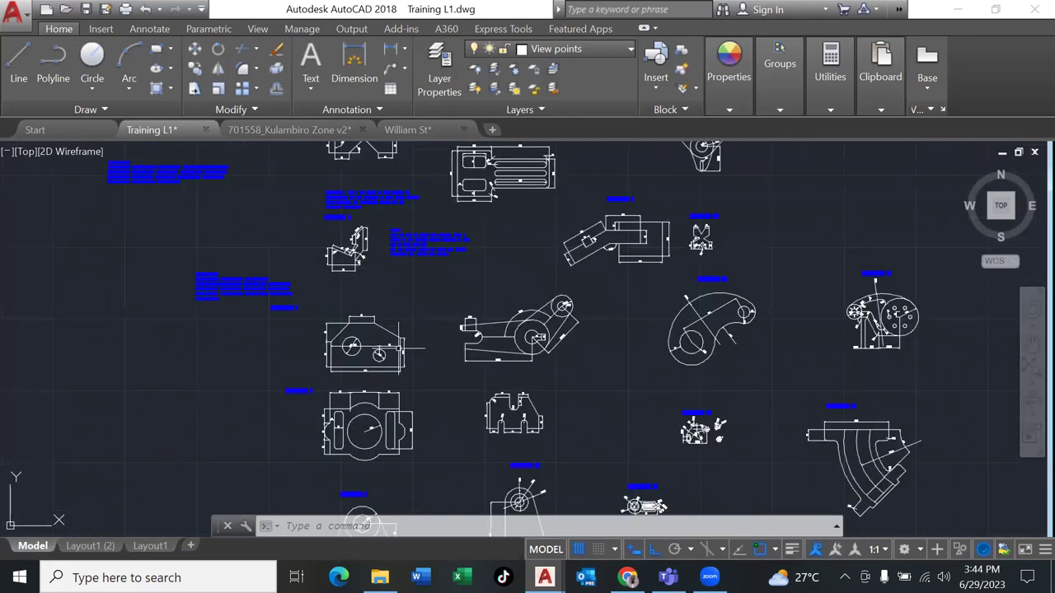
scroll(408, 349, up, 1)
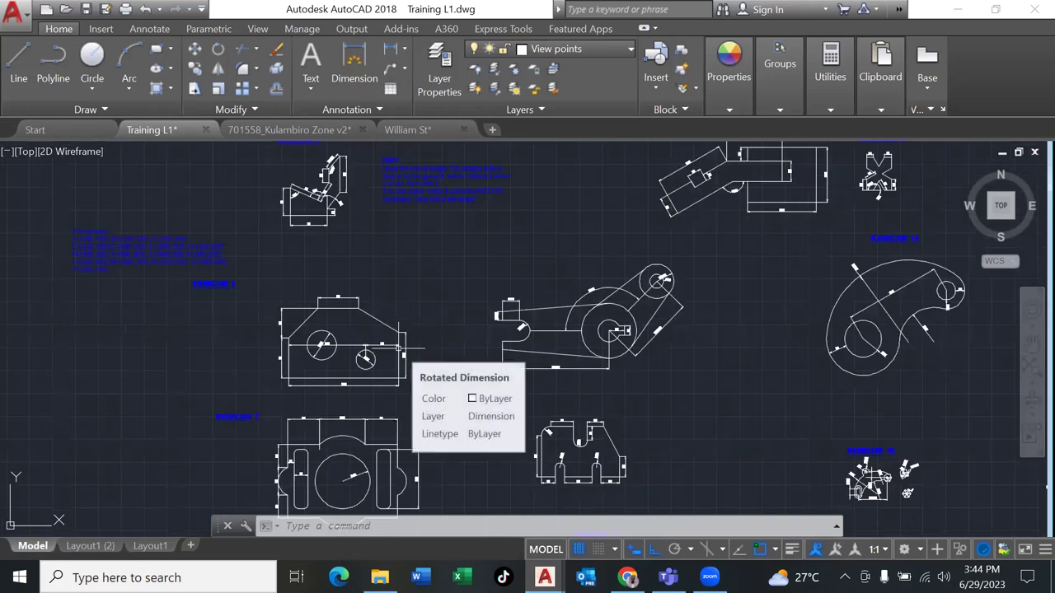
scroll(416, 350, up, 3)
scroll(425, 362, up, 2)
mouse_move(431, 370)
middle_down()
mouse_move(473, 361)
mouse_move(556, 366)
middle_up()
middle_drag(47, 401, 168, 404)
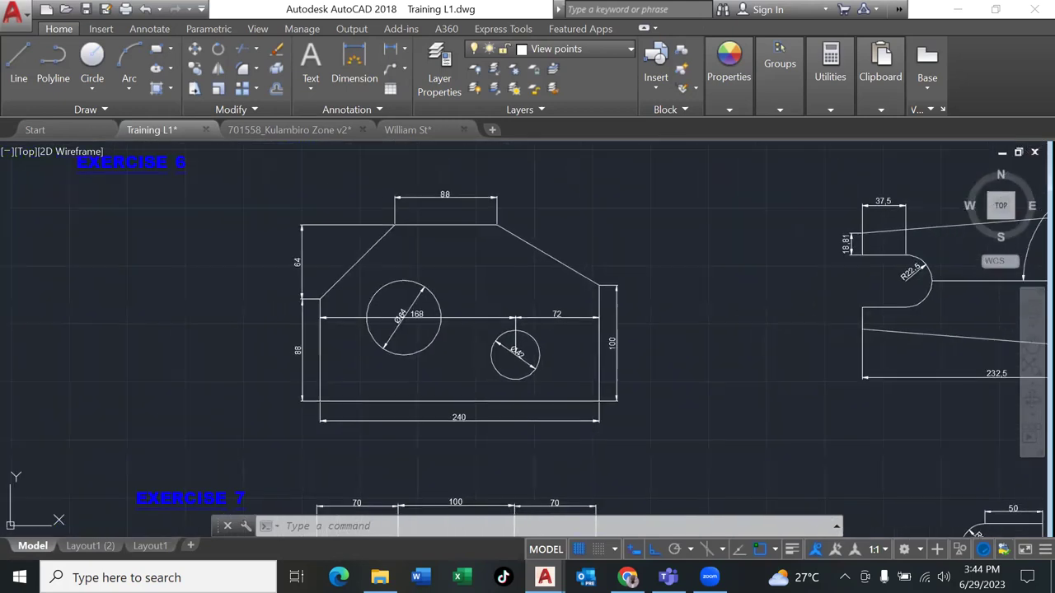
scroll(167, 403, down, 2)
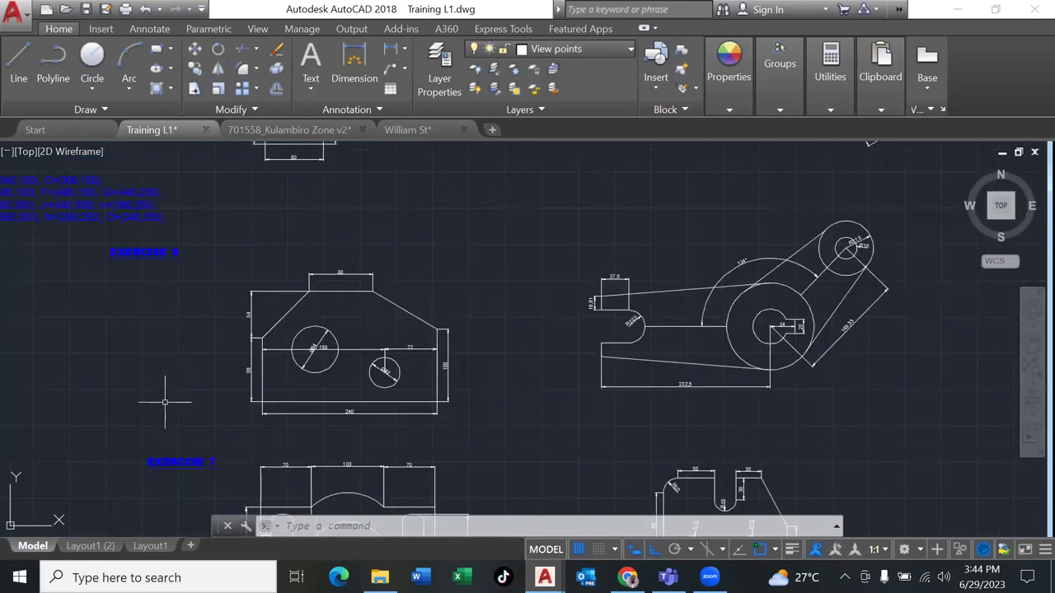
scroll(165, 403, down, 2)
scroll(173, 404, up, 2)
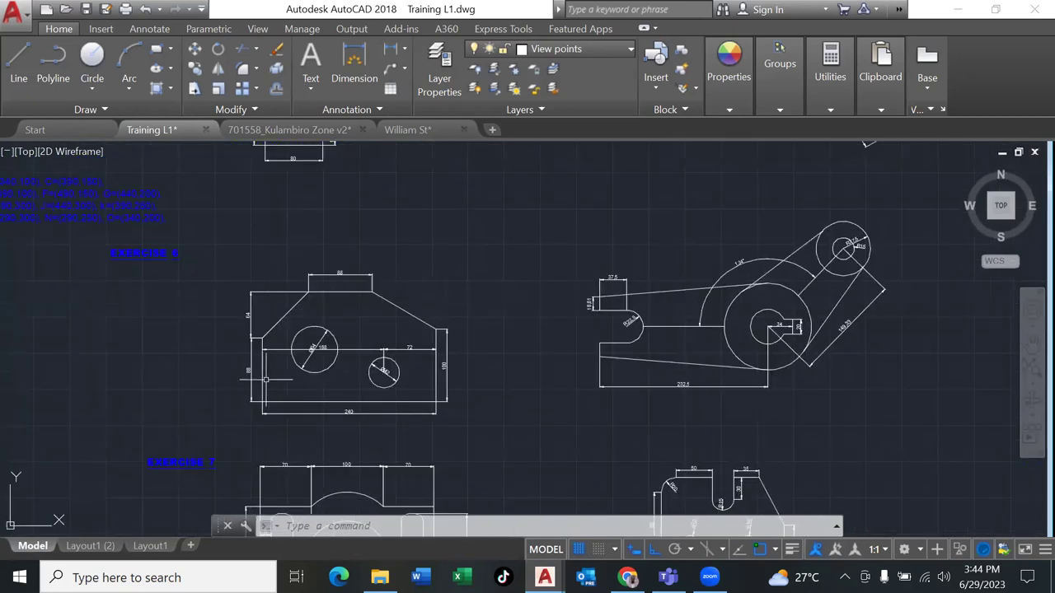
scroll(487, 280, down, 4)
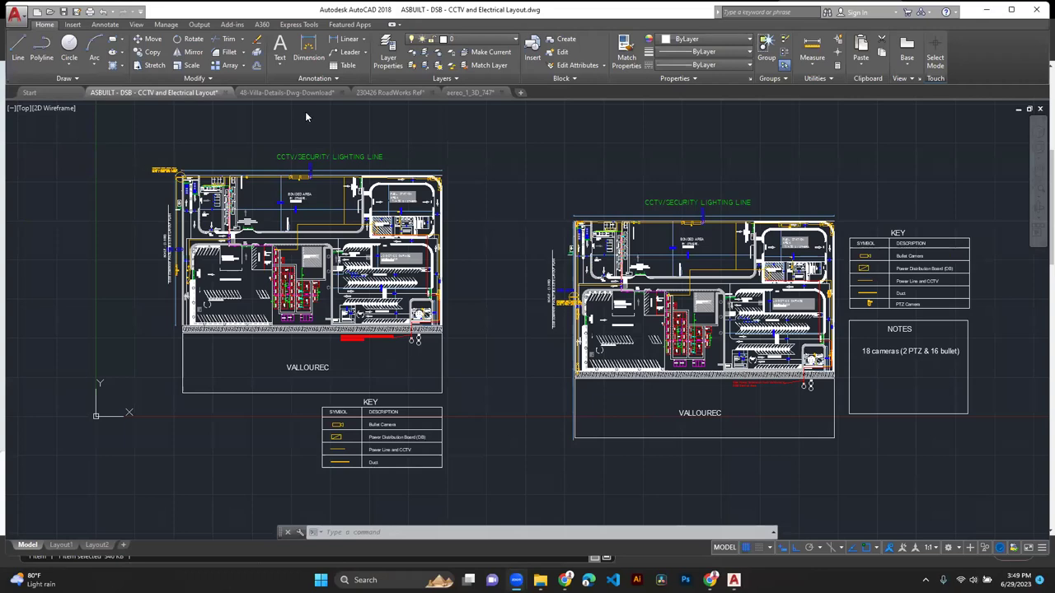
Bring up the 48-Villa-Details-Dwg-Download drawing with its elevations and floor plans.
mouse_move(305, 112)
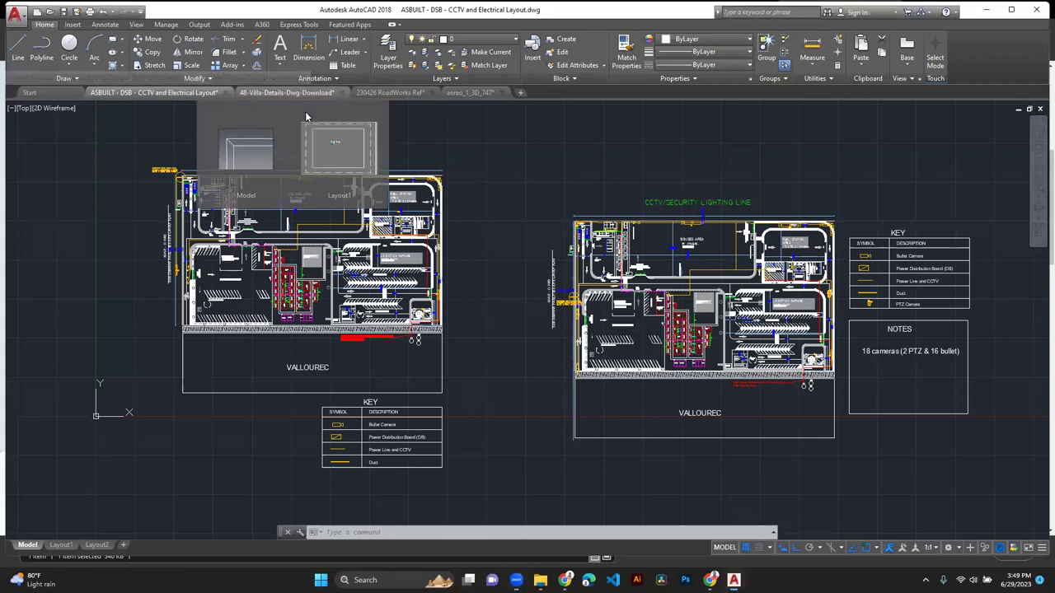
mouse_move(264, 197)
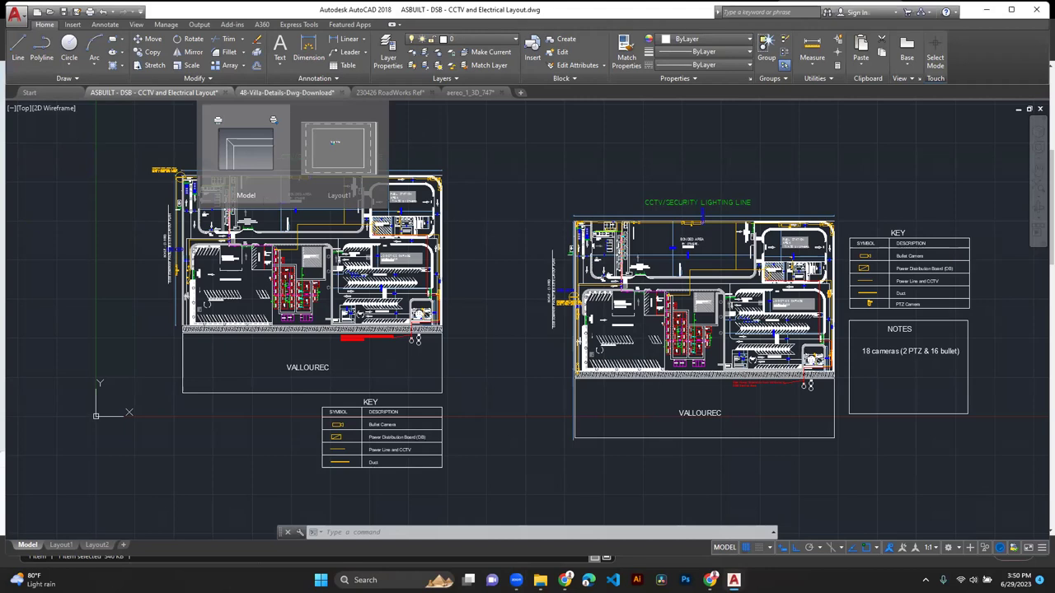
click(280, 94)
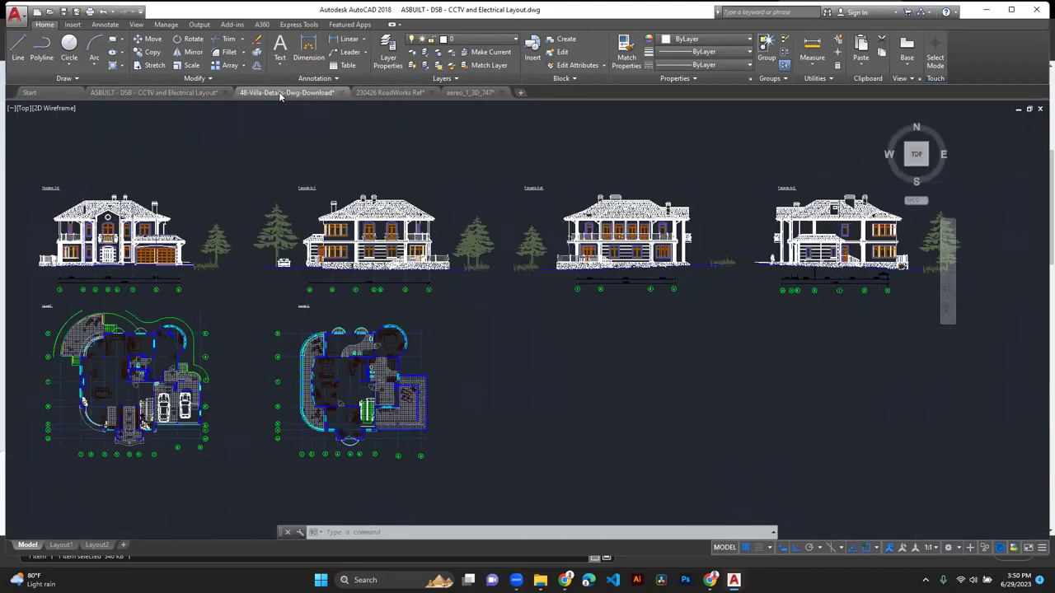
Switch back to the ASBUILT - DSB - CCTV and Electrical Layout drawing.
click(155, 92)
mouse_move(326, 298)
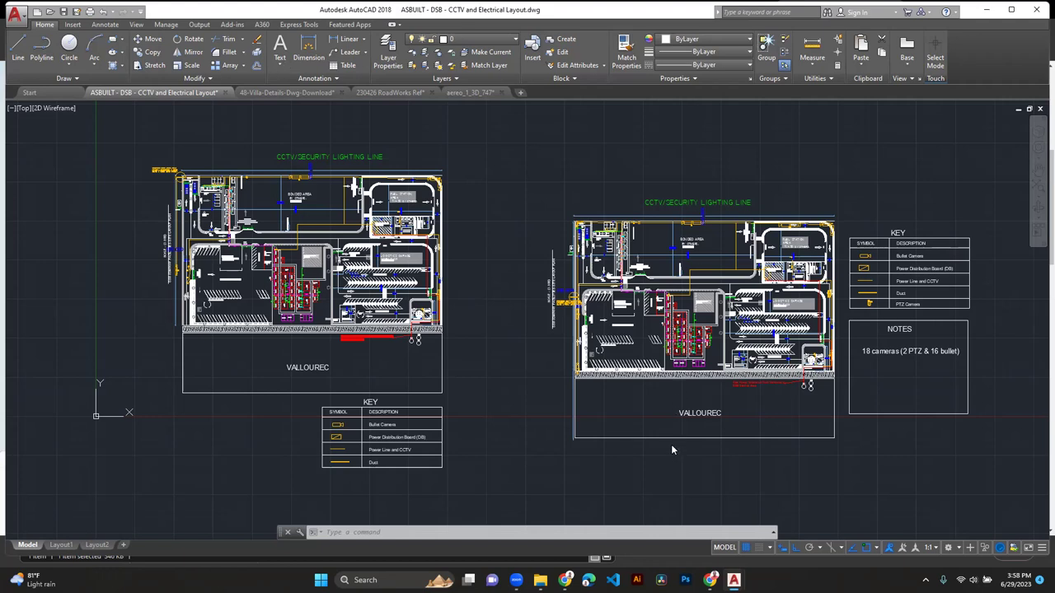
scroll(367, 280, up, 5)
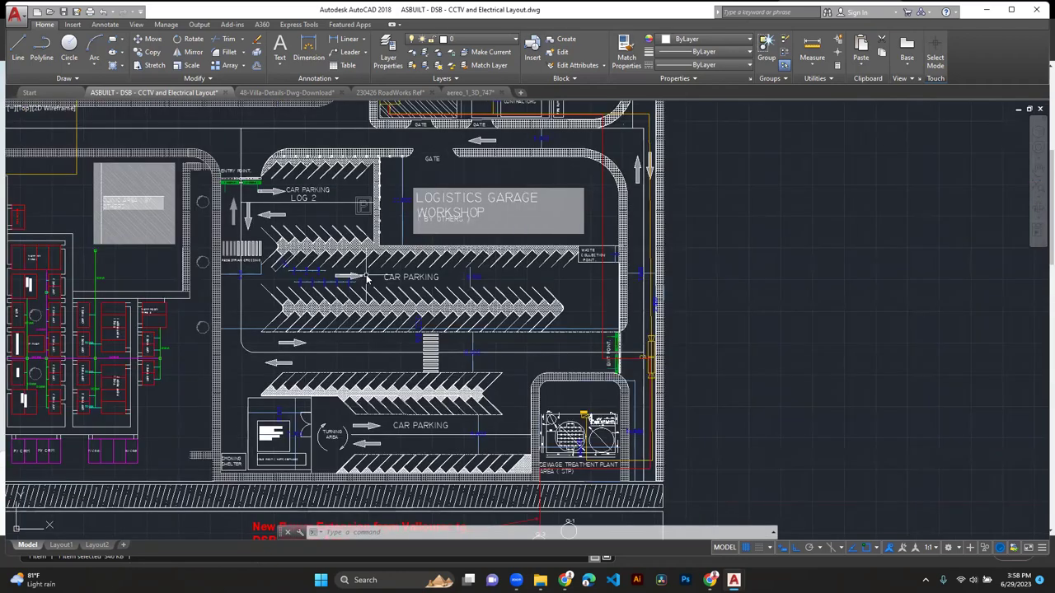
scroll(367, 280, down, 5)
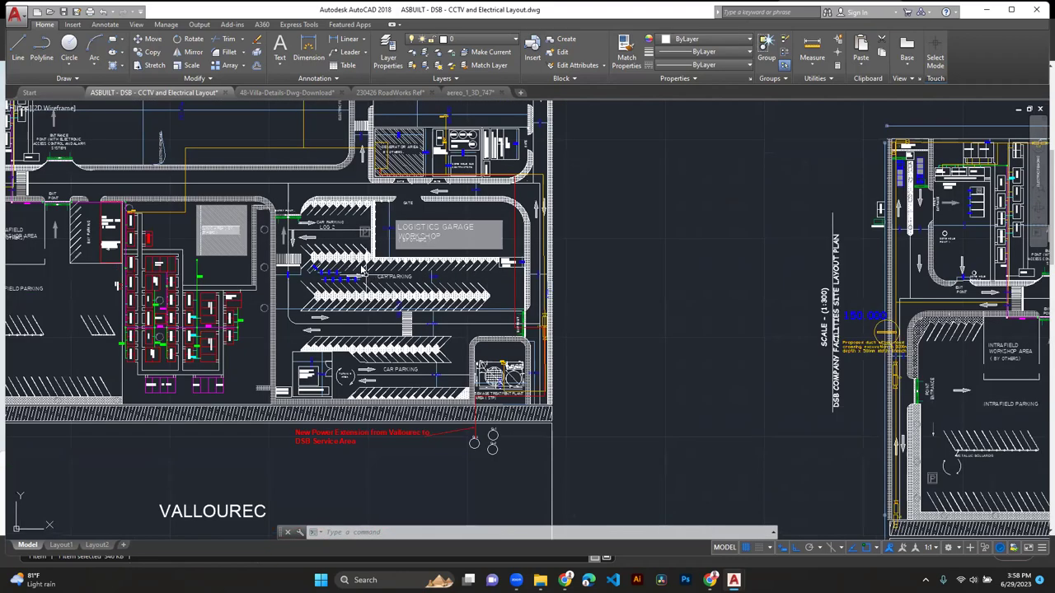
scroll(321, 213, up, 5)
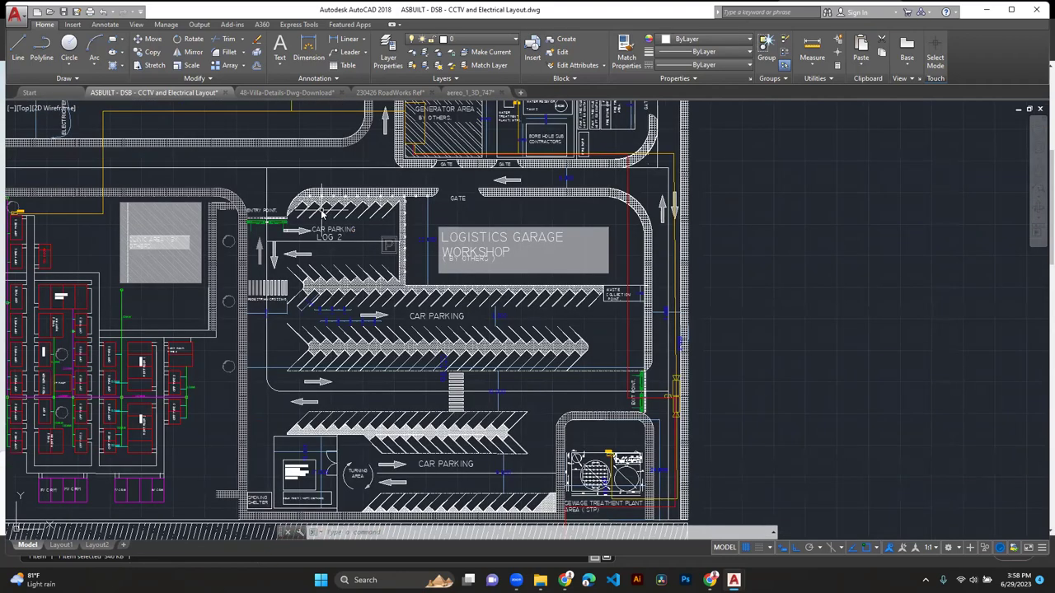
scroll(321, 212, down, 2)
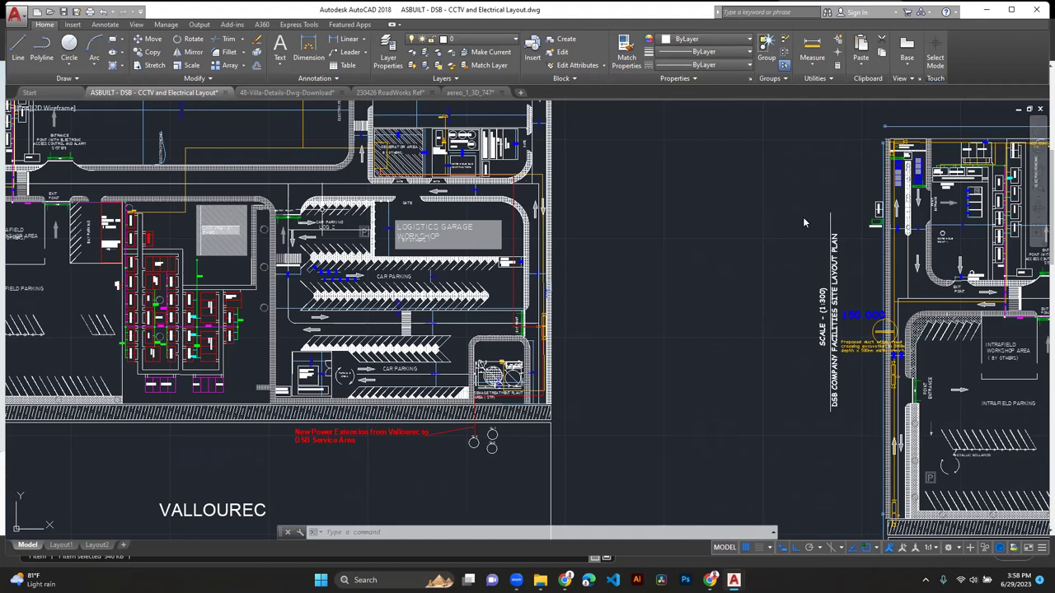
scroll(488, 251, down, 4)
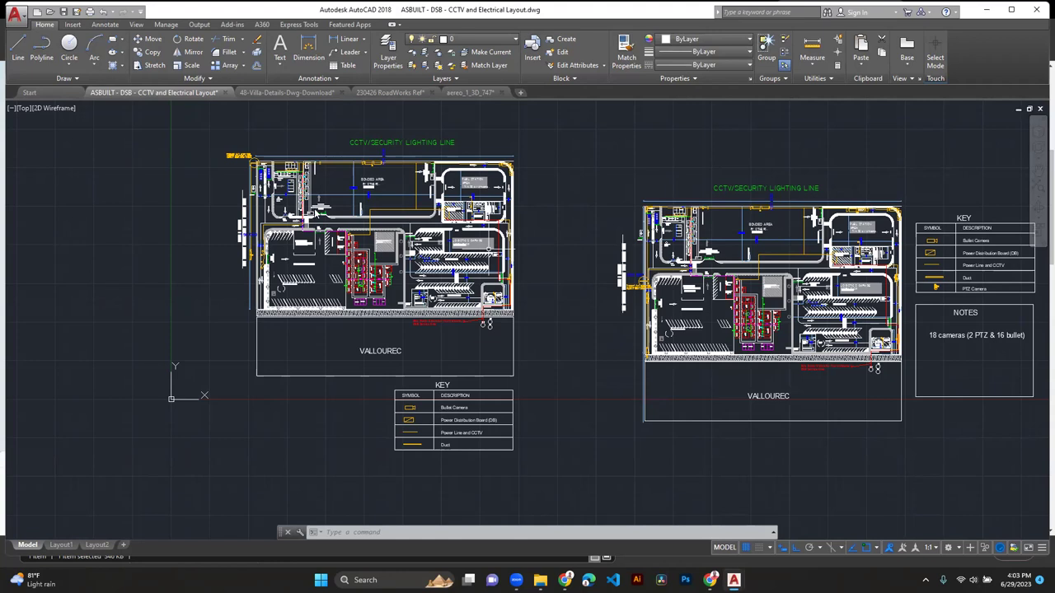
scroll(351, 181, up, 2)
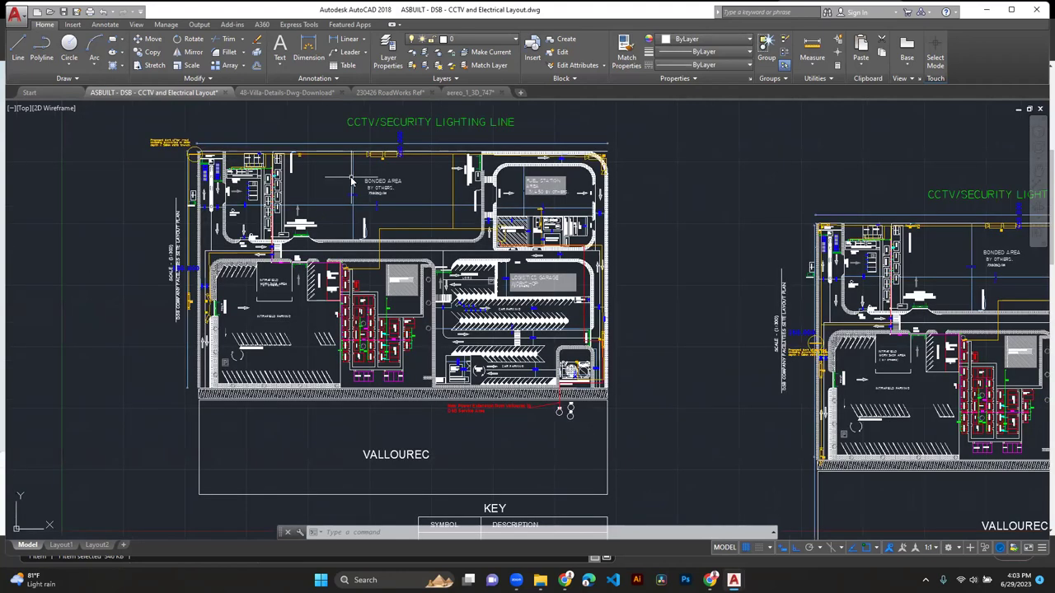
mouse_move(410, 203)
middle_down()
mouse_move(437, 234)
mouse_move(505, 244)
middle_up()
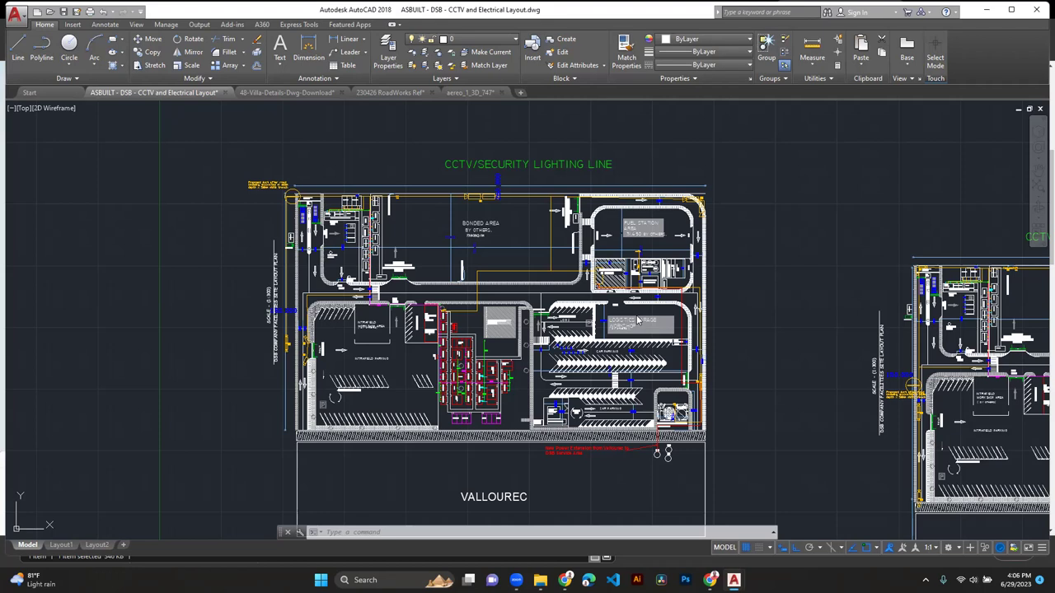
scroll(417, 253, up, 2)
scroll(416, 253, down, 2)
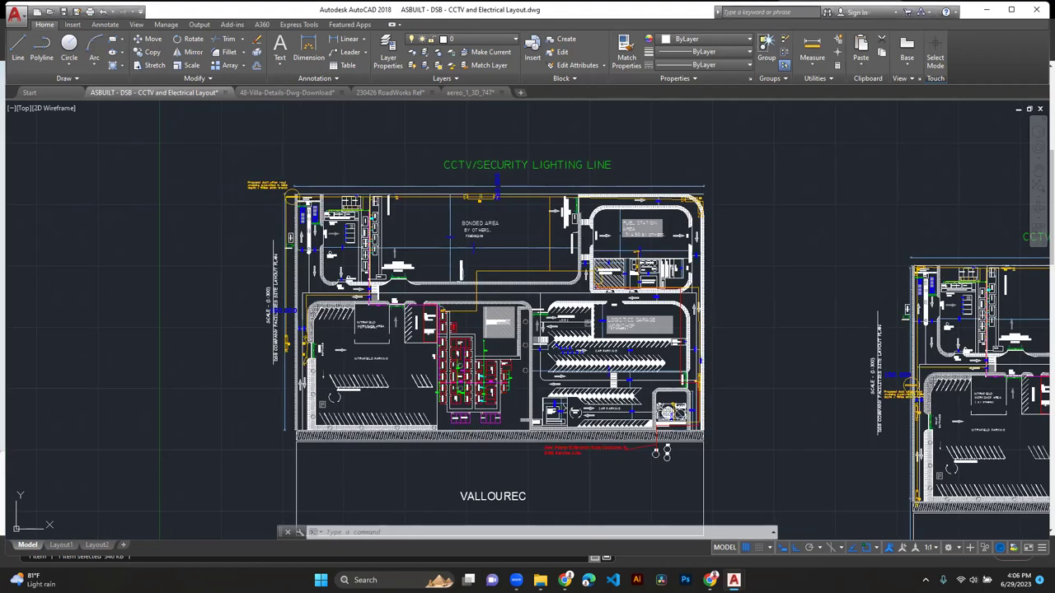
middle_drag(464, 244, 439, 257)
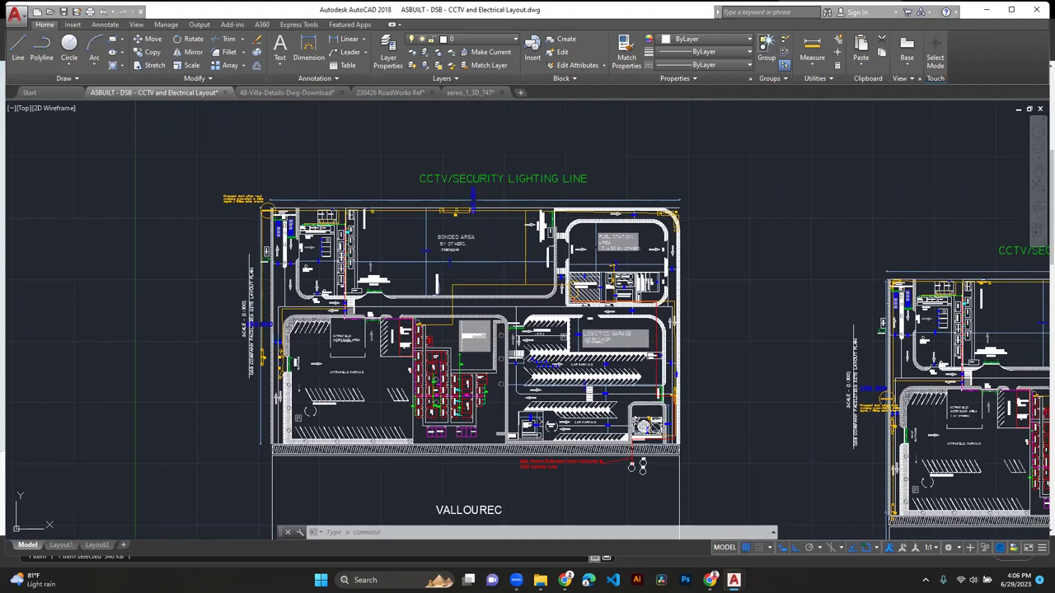
scroll(487, 285, up, 2)
scroll(487, 285, down, 2)
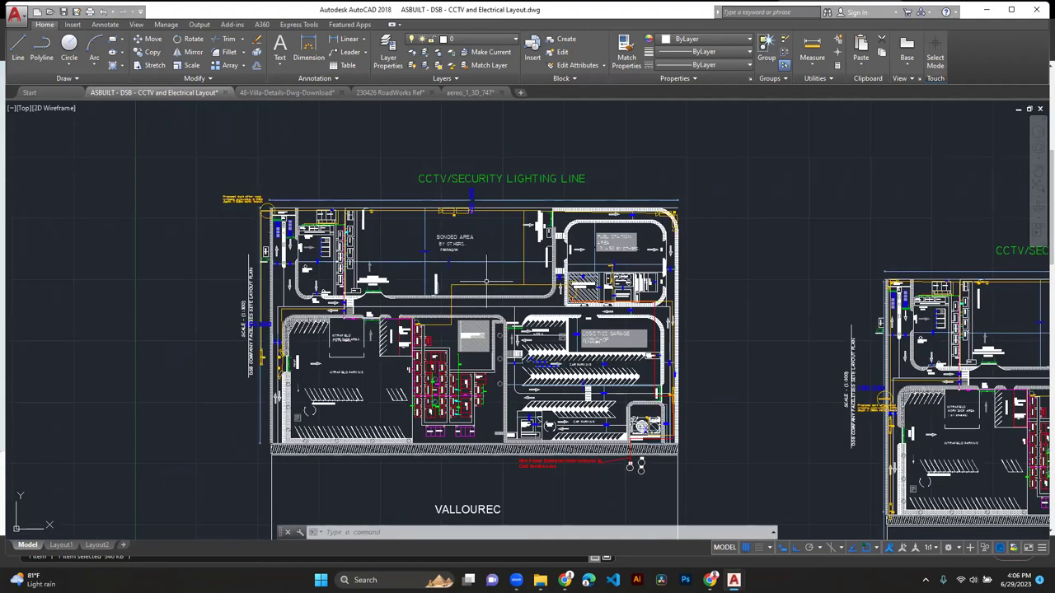
middle_drag(482, 229, 499, 221)
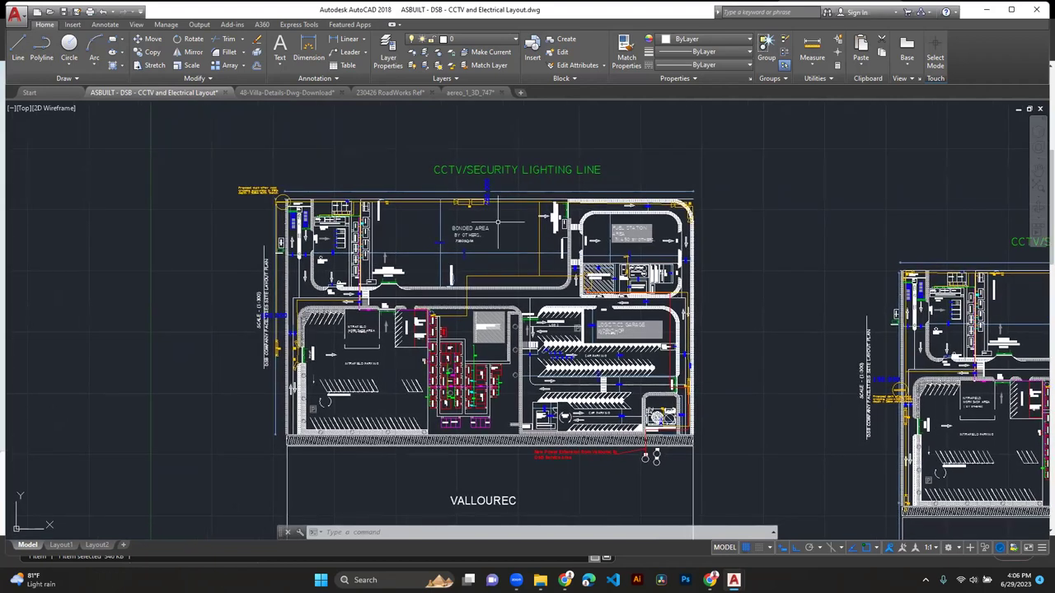